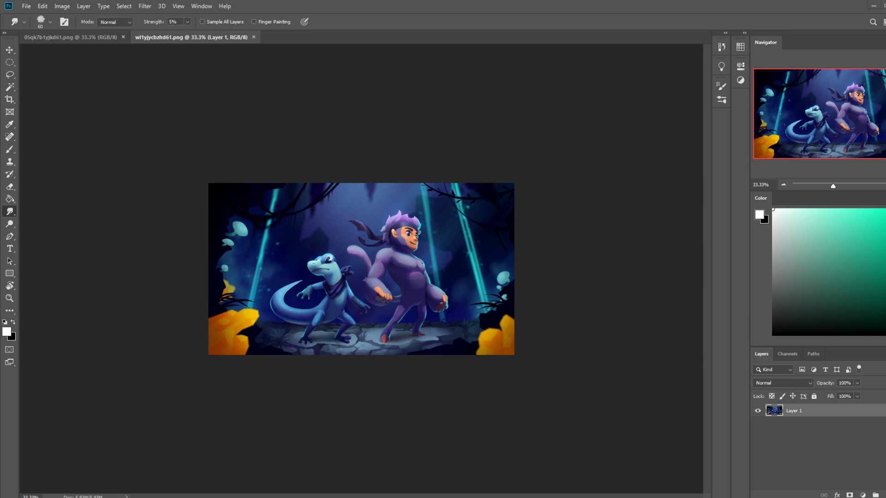
# Step: Bring up the Istebrak website in the browser, open its Reddit community and view the Ancient Weapon Design challenge post
pyautogui.moveTo(885, 53); pyautogui.dragTo(209, 32)
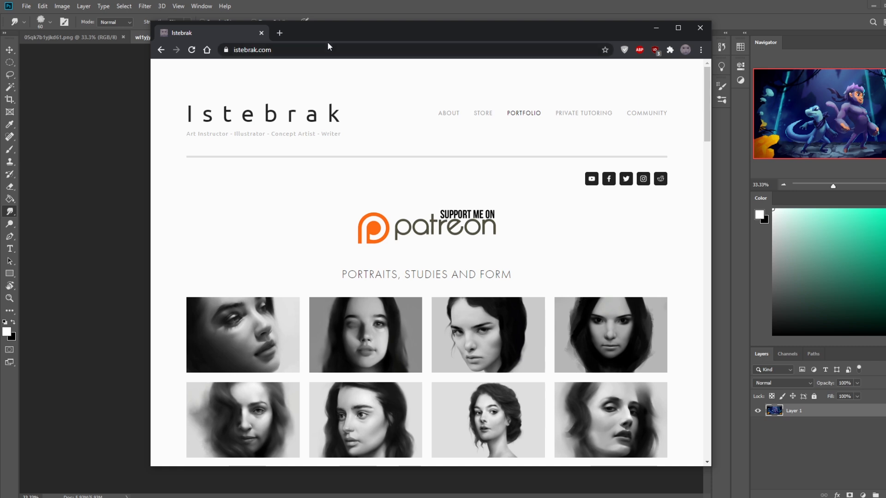
pyautogui.click(661, 180)
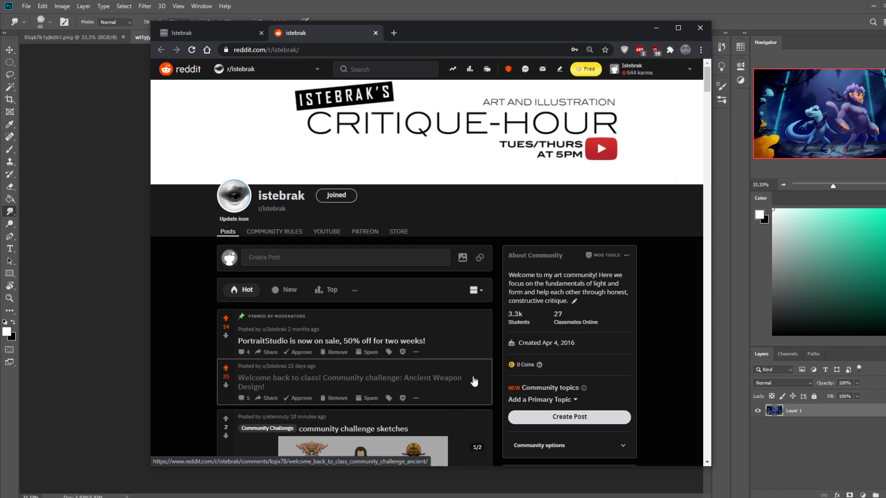
pyautogui.click(410, 378)
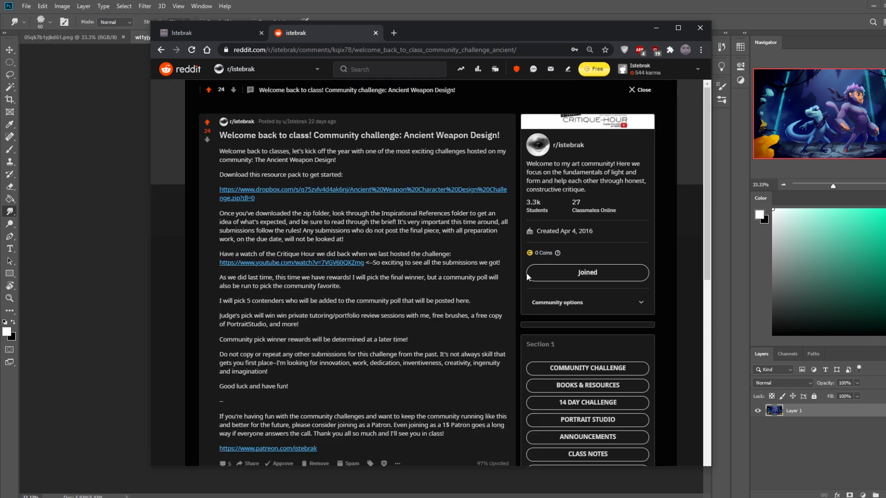
# Step: Check the February 2021 dates in the system calendar and return to the browser
pyautogui.click(877, 497)
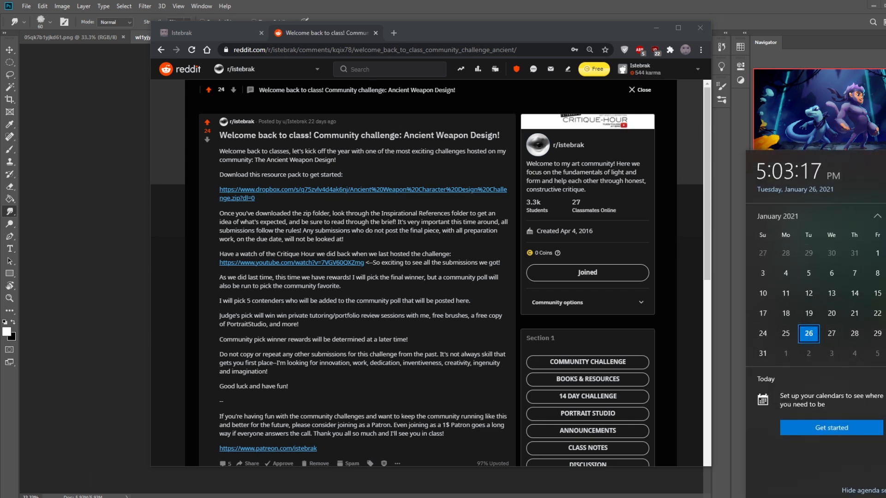
pyautogui.scroll(-1, 819, 273)
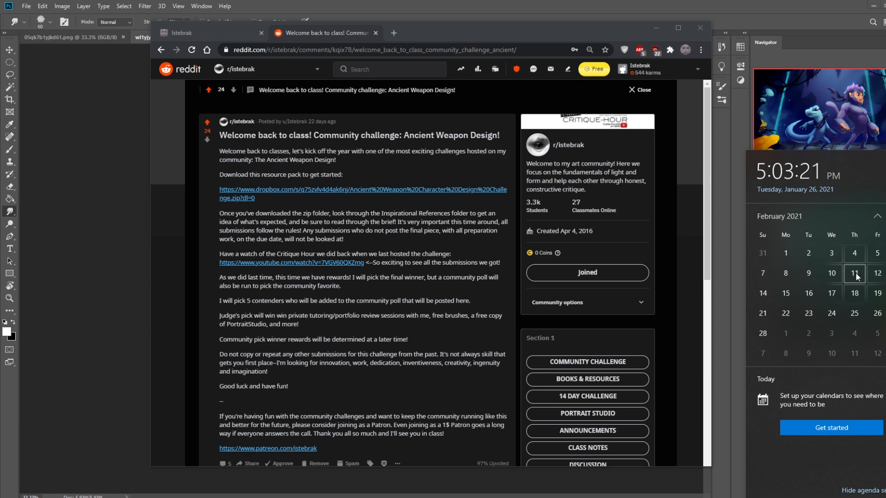
pyautogui.click(629, 34)
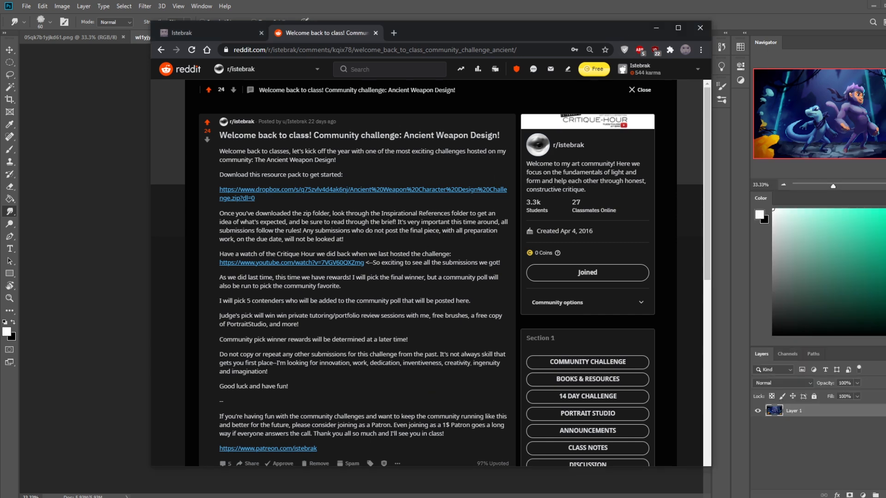
# Step: Read through the Ancient Weapon Design challenge post, including its resource links and submission rules
pyautogui.scroll(-5, 498, 298)
pyautogui.scroll(5, 513, 288)
pyautogui.scroll(-5, 206, 188)
pyautogui.scroll(5, 207, 189)
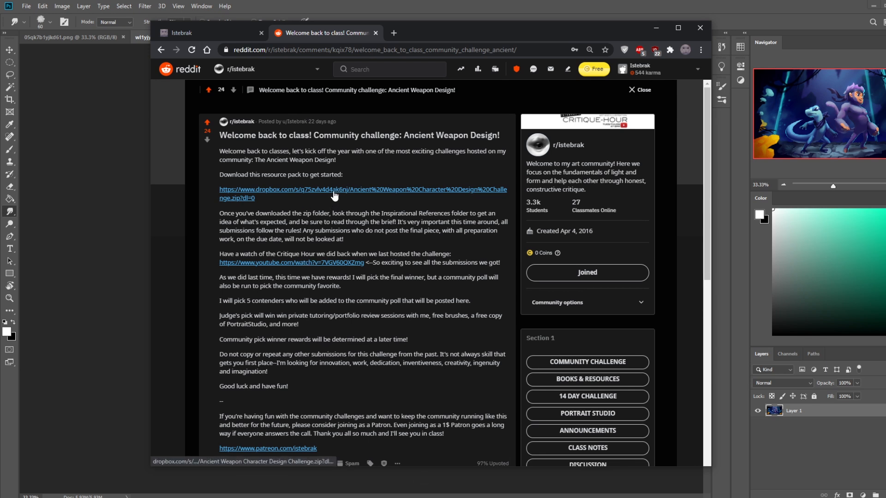
pyautogui.scroll(-2, 471, 279)
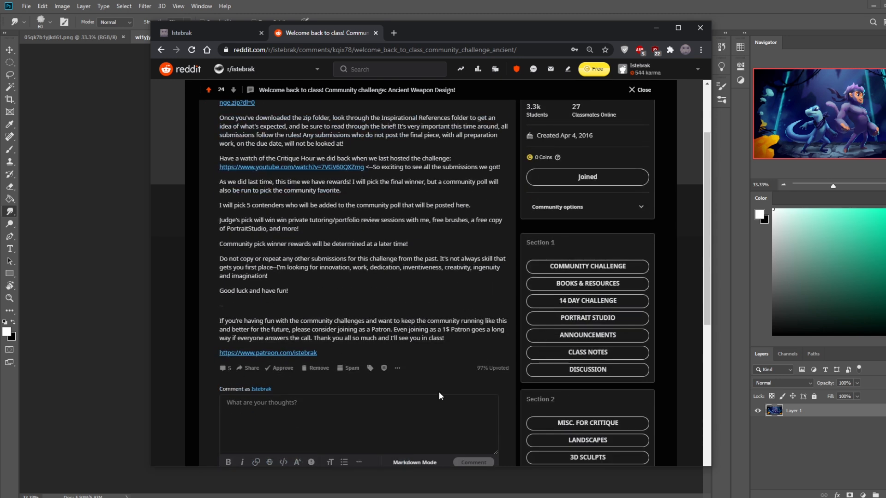
pyautogui.scroll(2, 479, 284)
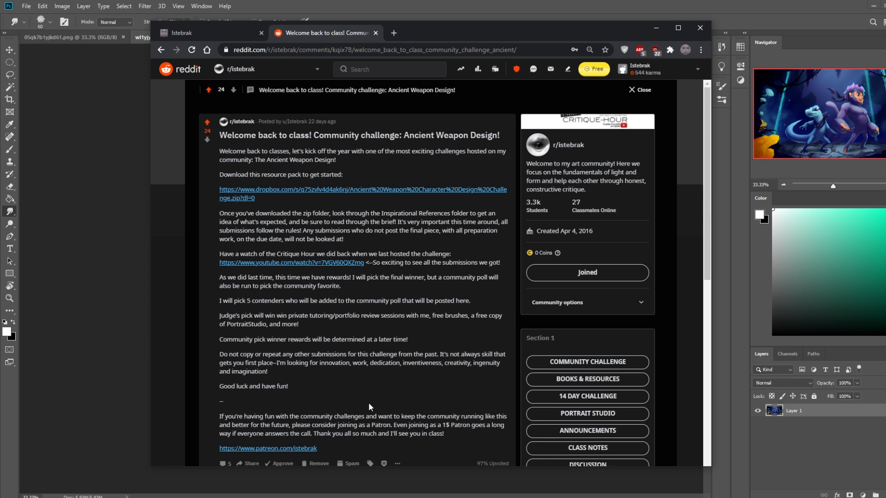
# Step: Revisit the Istebrak website and the challenge post, and open the Reddit community again from the website
pyautogui.click(210, 30)
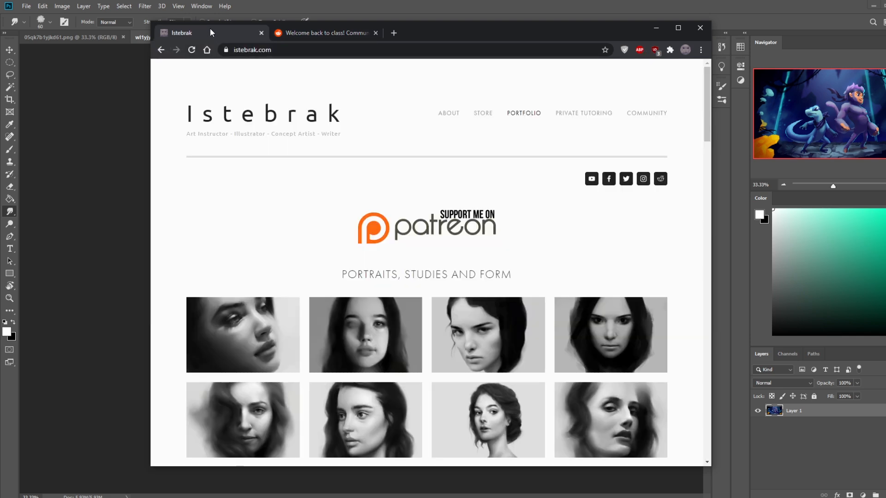
pyautogui.click(350, 28)
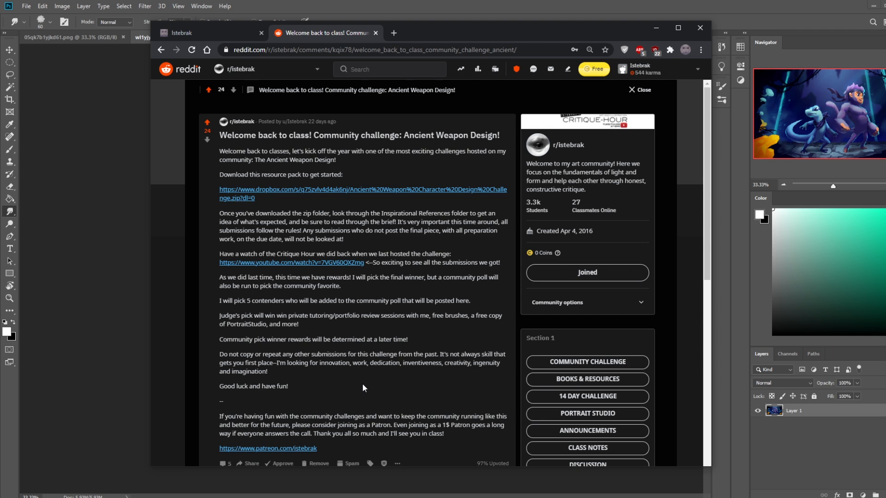
pyautogui.scroll(-1, 363, 385)
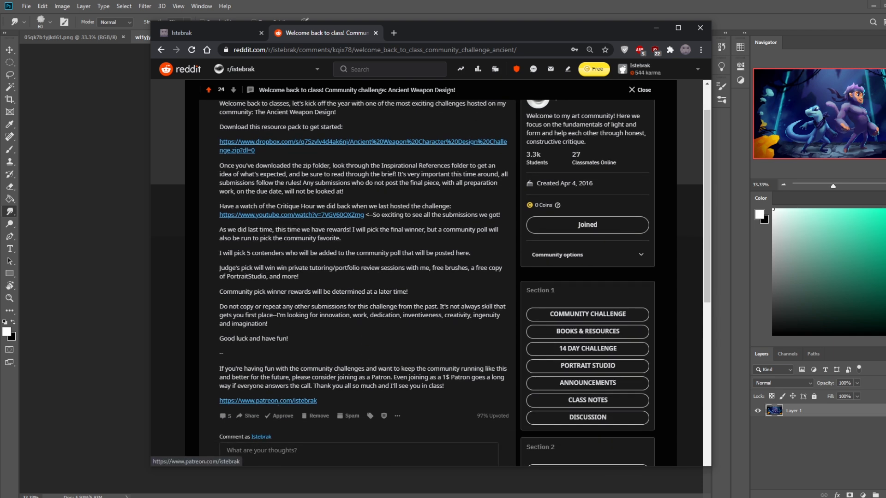
pyautogui.click(207, 32)
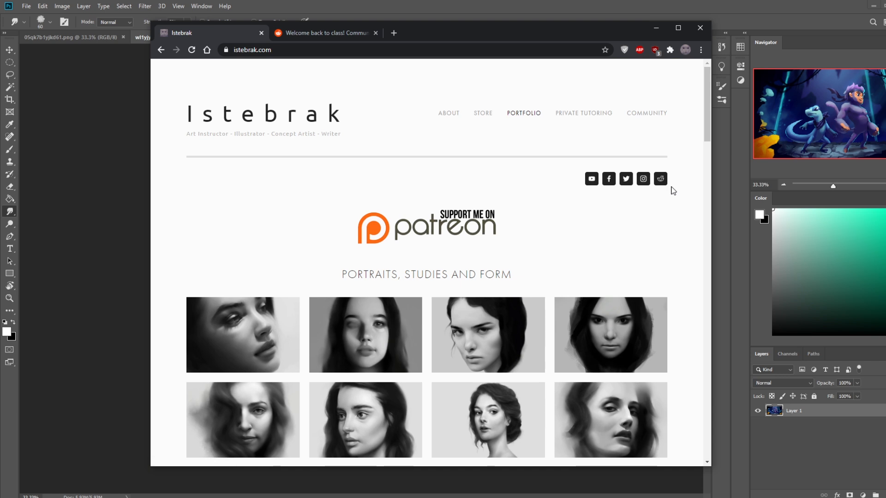
pyautogui.click(661, 179)
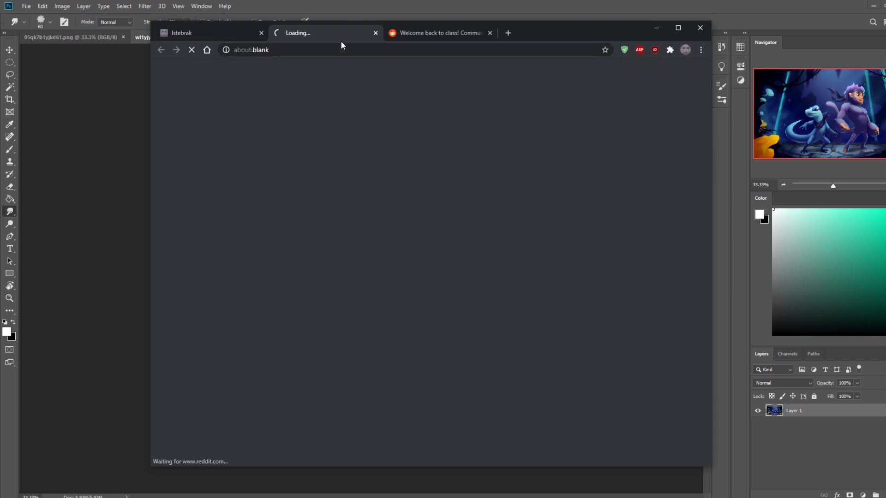
# Step: Close both Reddit pages and minimize the browser to return to Photoshop
pyautogui.click(490, 32)
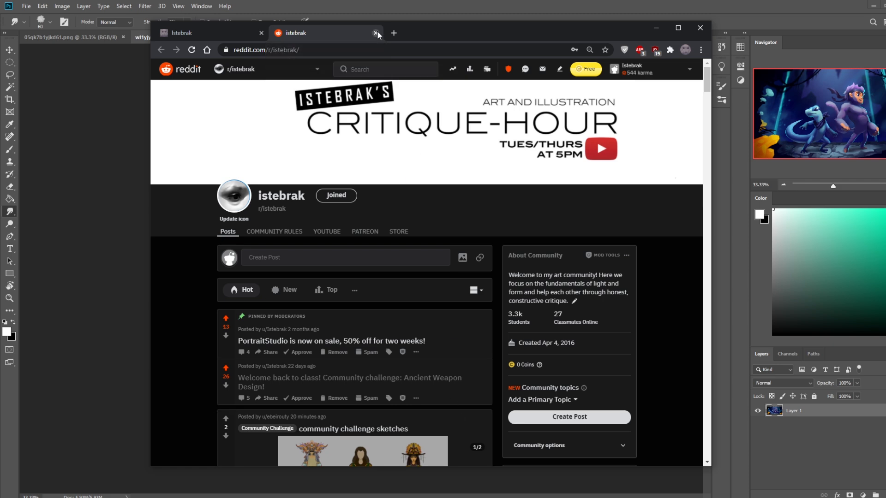
pyautogui.click(375, 32)
pyautogui.click(656, 27)
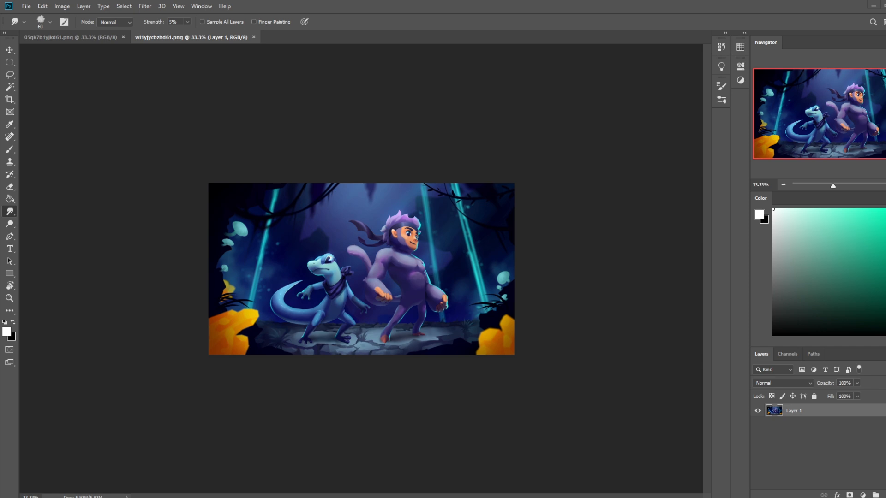
# Step: Compare the January and February 2021 dates in the system calendar and close it
pyautogui.click(884, 497)
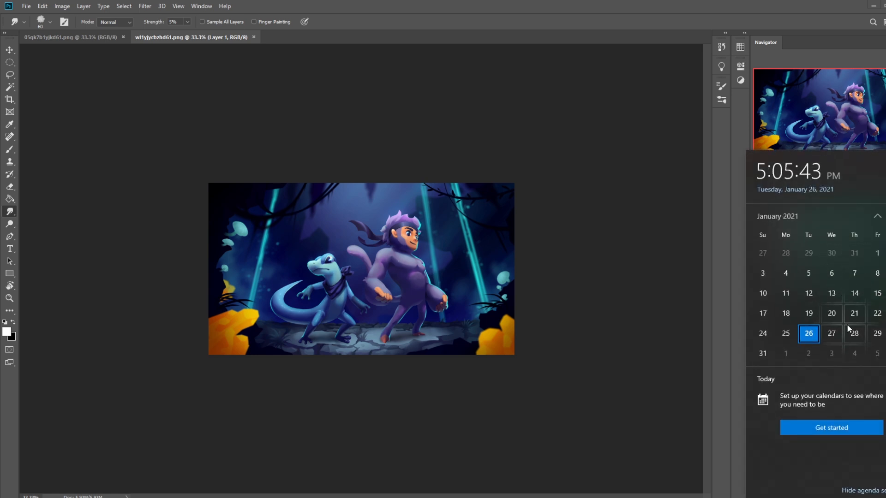
pyautogui.scroll(-2, 879, 277)
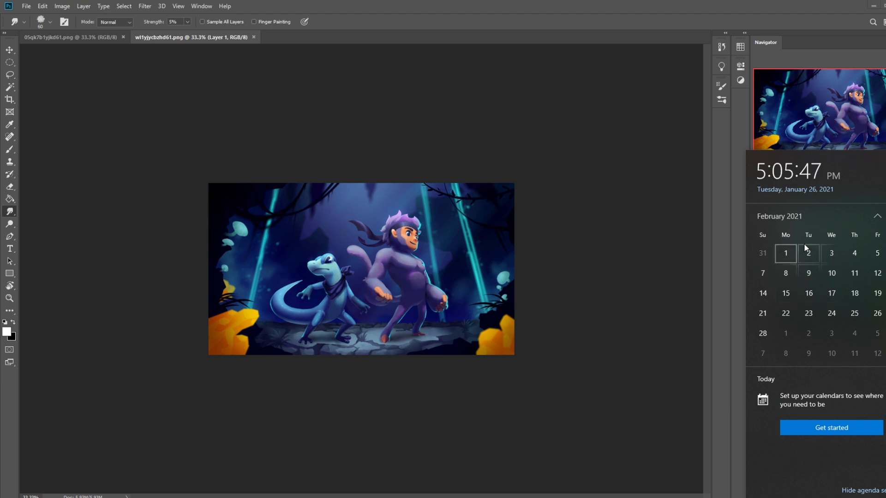
pyautogui.click(877, 217)
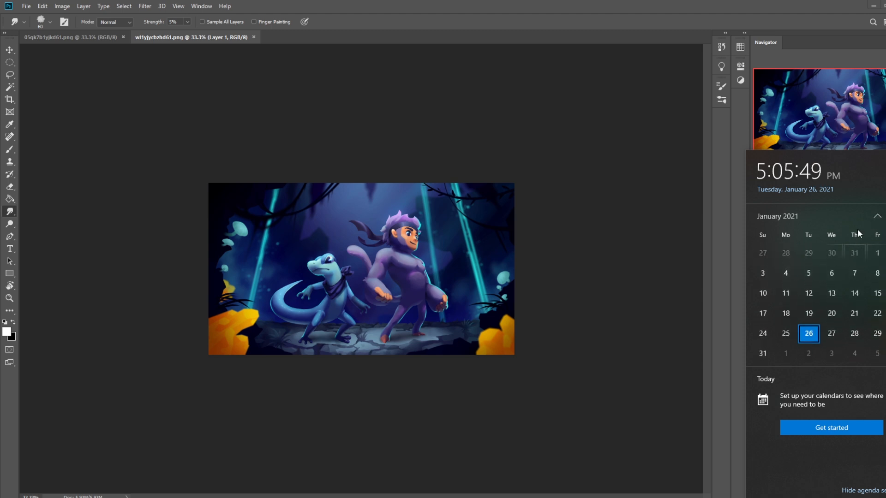
pyautogui.click(882, 222)
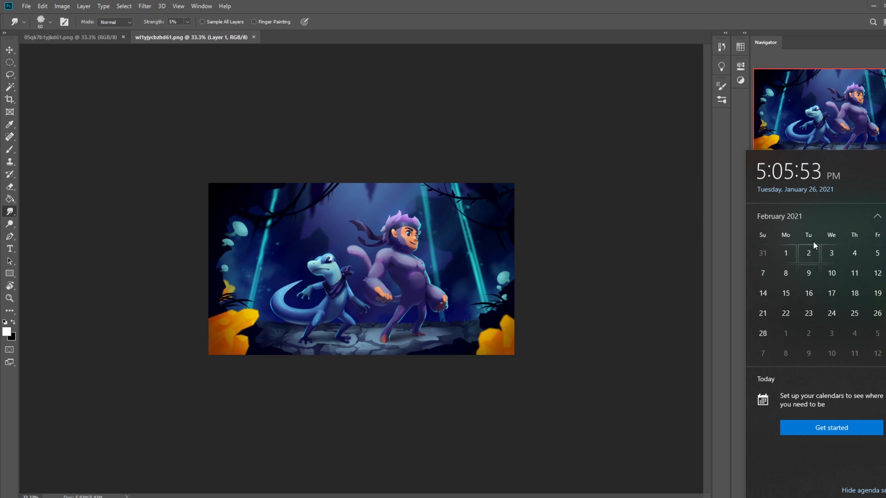
pyautogui.click(877, 217)
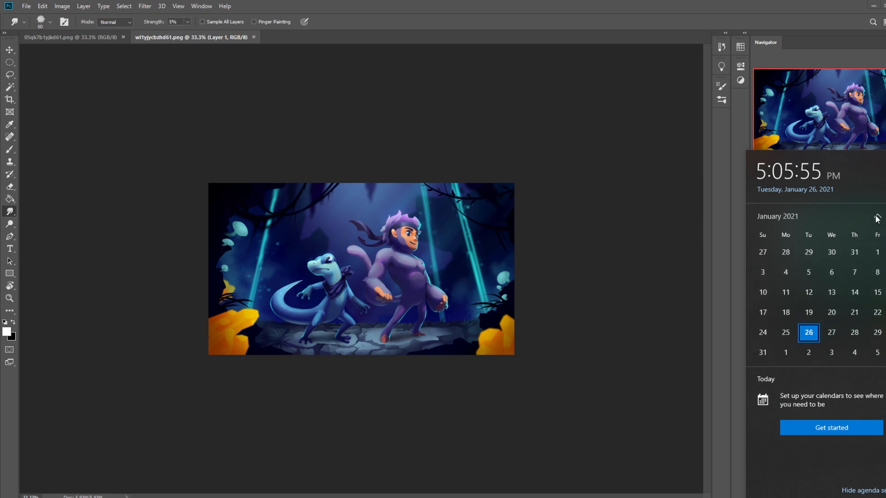
pyautogui.press('Escape')
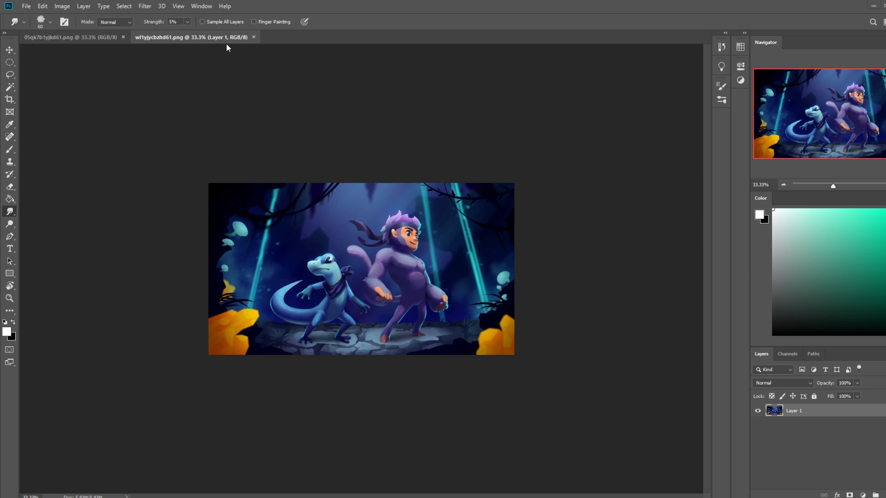
# Step: View the portrait study and the two-character jungle painting, finishing on the portrait study
pyautogui.click(76, 39)
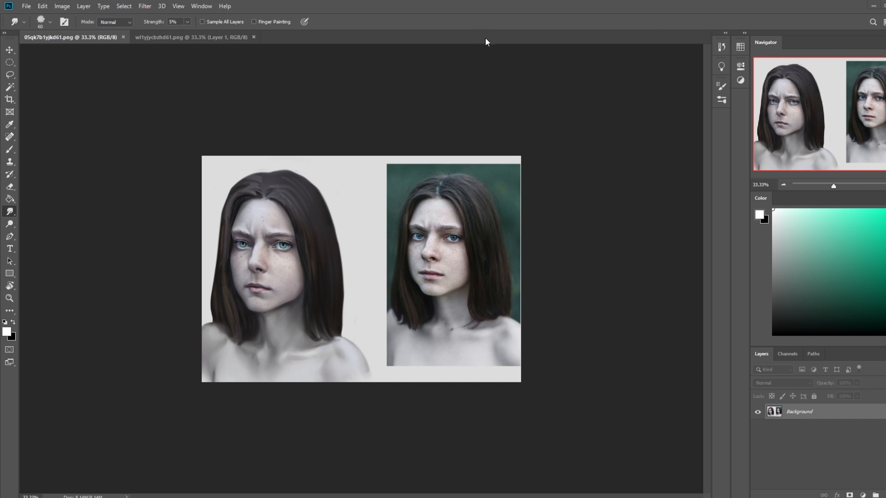
pyautogui.click(229, 36)
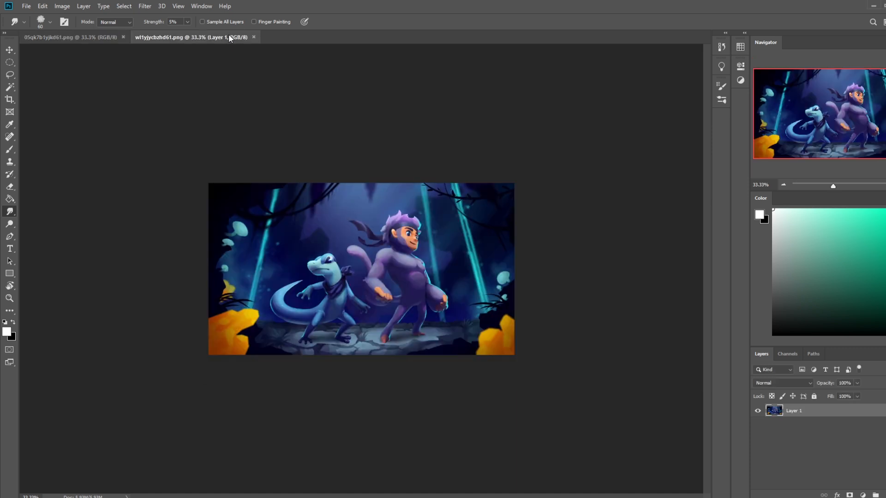
pyautogui.click(102, 37)
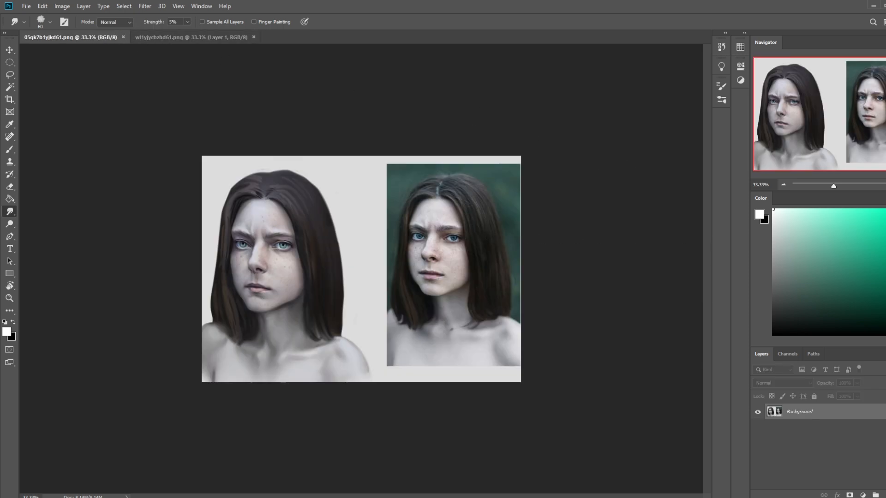
pyautogui.click(146, 7)
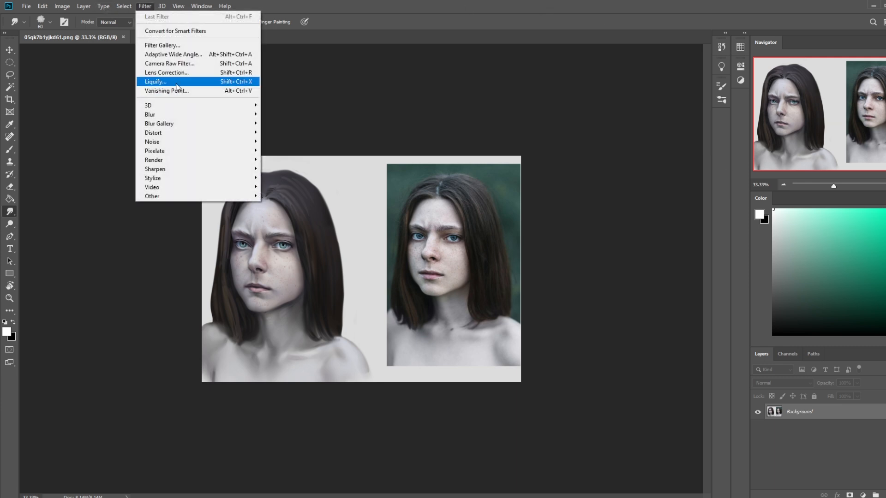
pyautogui.click(587, 230)
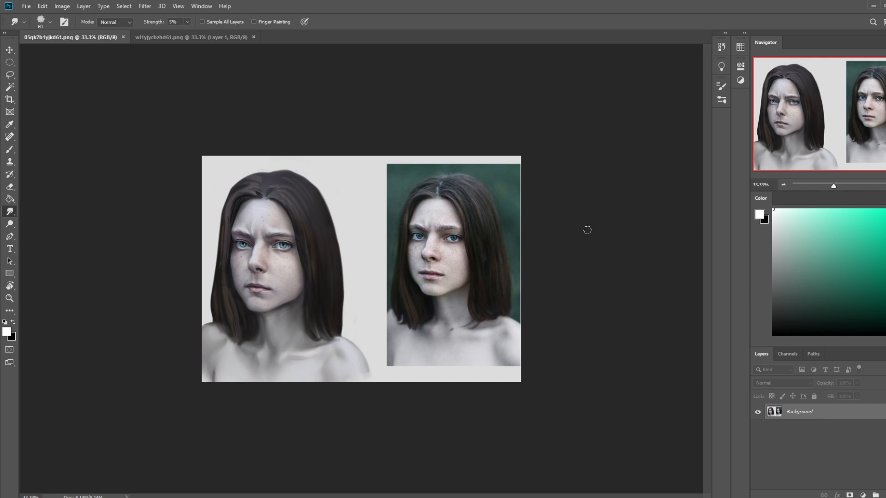
# Step: Set up the Brush tool at size 20 with 100% opacity and a bright red foreground colour
pyautogui.press('b')
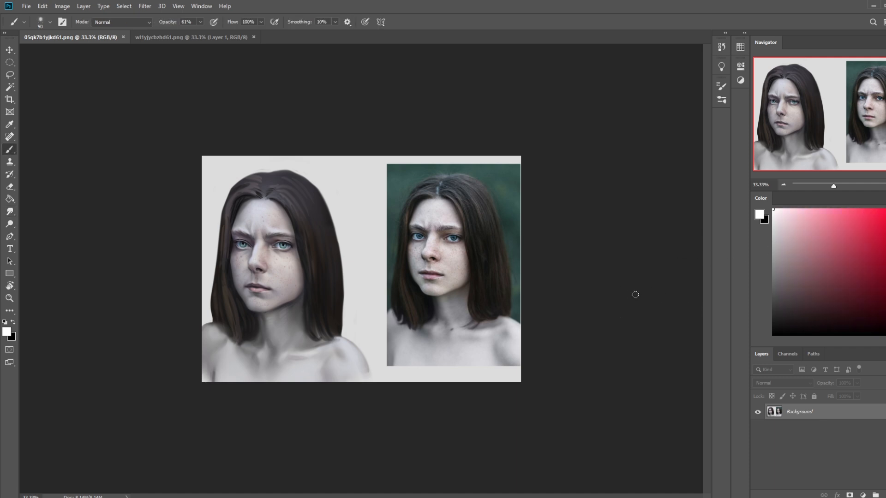
pyautogui.press('[')
pyautogui.press('[')
pyautogui.press('[')
pyautogui.press('[')
pyautogui.moveTo(200, 21); pyautogui.dragTo(220, 33)
pyautogui.click(884, 210)
# Step: Mark the brow, nose and mouth areas of the reference face with red strokes and undo the marks
pyautogui.moveTo(438, 232); pyautogui.dragTo(468, 225)
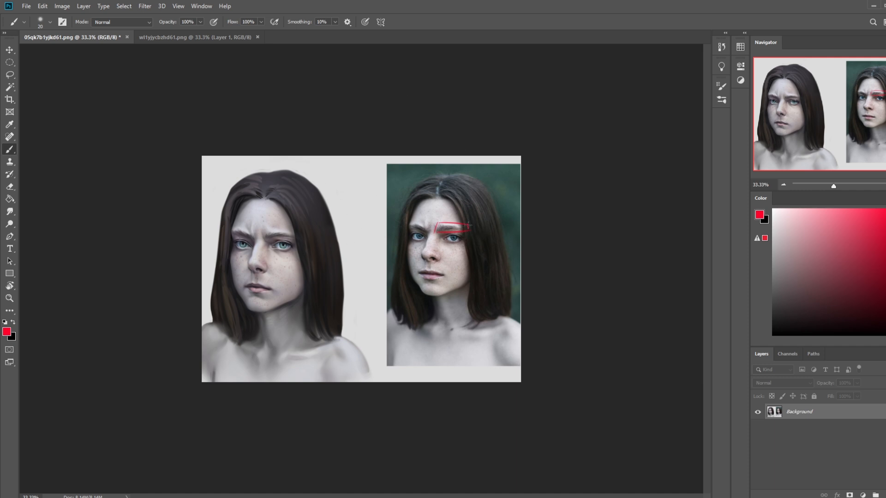
pyautogui.moveTo(445, 213); pyautogui.dragTo(454, 214)
pyautogui.hotkey('ctrl', 'z')
pyautogui.moveTo(441, 238); pyautogui.dragTo(442, 255)
pyautogui.moveTo(460, 239); pyautogui.dragTo(419, 276)
pyautogui.moveTo(434, 275); pyautogui.dragTo(446, 273)
pyautogui.moveTo(444, 276); pyautogui.dragTo(448, 247)
pyautogui.hotkey('ctrl', 'z')
pyautogui.hotkey('ctrl', 'z')
pyautogui.hotkey('ctrl', 'z')
pyautogui.hotkey('ctrl', 'z')
pyautogui.click(144, 7)
pyautogui.click(165, 81)
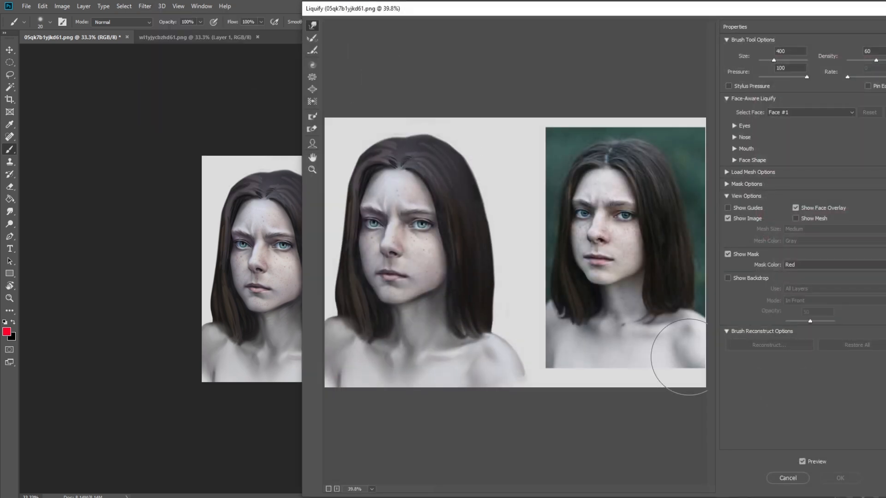
pyautogui.click(787, 478)
# Step: Draw a red guide line down the reference face's forehead and nose on a new layer, and hide that layer
pyautogui.click(863, 495)
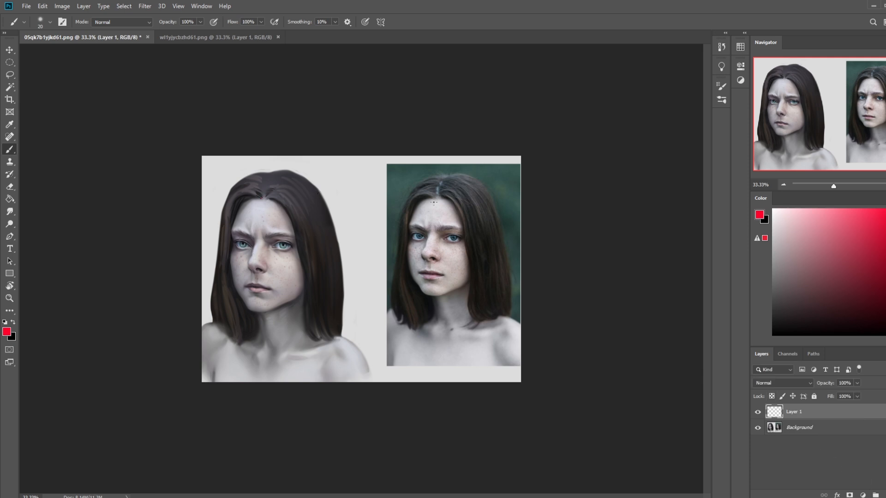
pyautogui.moveTo(435, 199); pyautogui.dragTo(433, 232)
pyautogui.keyDown('shift'); pyautogui.click(426, 254); pyautogui.keyUp('shift')
pyautogui.moveTo(429, 262); pyautogui.dragTo(429, 271)
pyautogui.click(758, 412)
# Step: Select the reference photo with the Rectangular Marquee and copy it from the Background onto its own layer
pyautogui.press('m')
pyautogui.moveTo(394, 163); pyautogui.dragTo(517, 381)
pyautogui.rightClick(10, 62)
pyautogui.click(38, 63)
pyautogui.click(374, 171)
pyautogui.moveTo(387, 163); pyautogui.dragTo(521, 367)
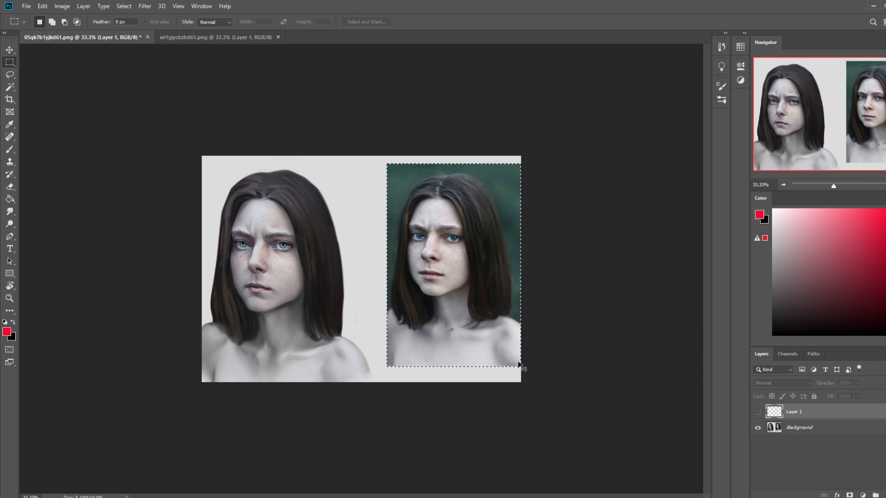
pyautogui.click(801, 428)
pyautogui.hotkey('ctrl', 'j')
pyautogui.press('v')
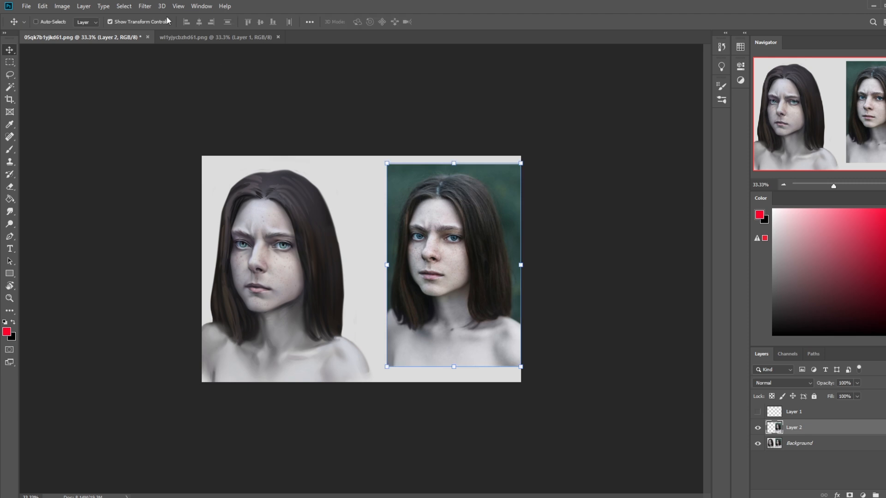
# Step: Apply a Gaussian Blur to the copied reference photo on Layer 2 and erase the blur over the face with a size 300 eraser
pyautogui.click(145, 6)
pyautogui.moveTo(184, 121)
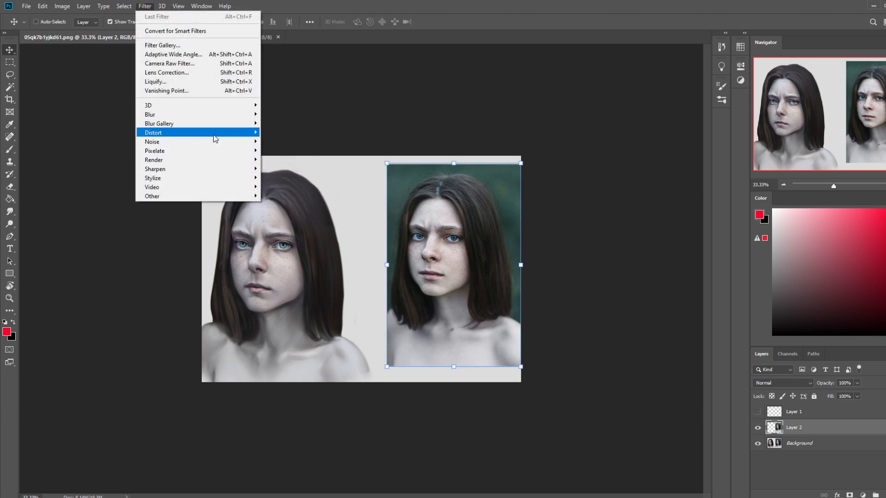
pyautogui.moveTo(217, 116)
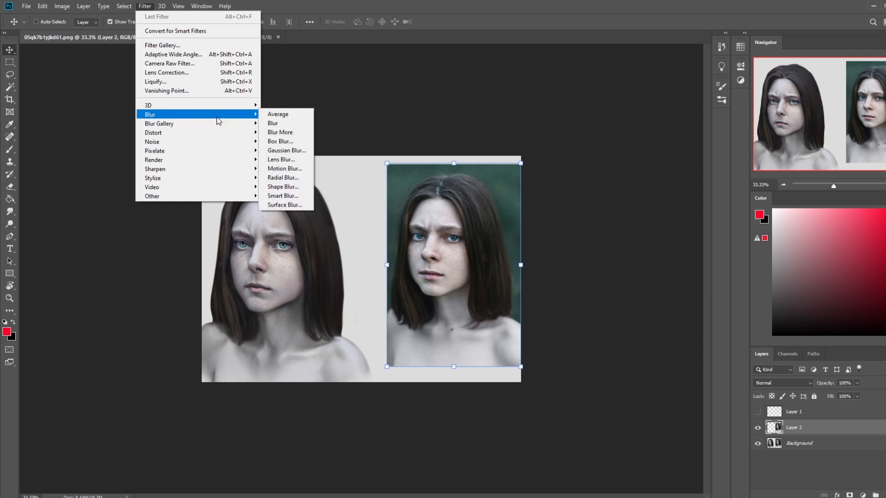
pyautogui.click(287, 150)
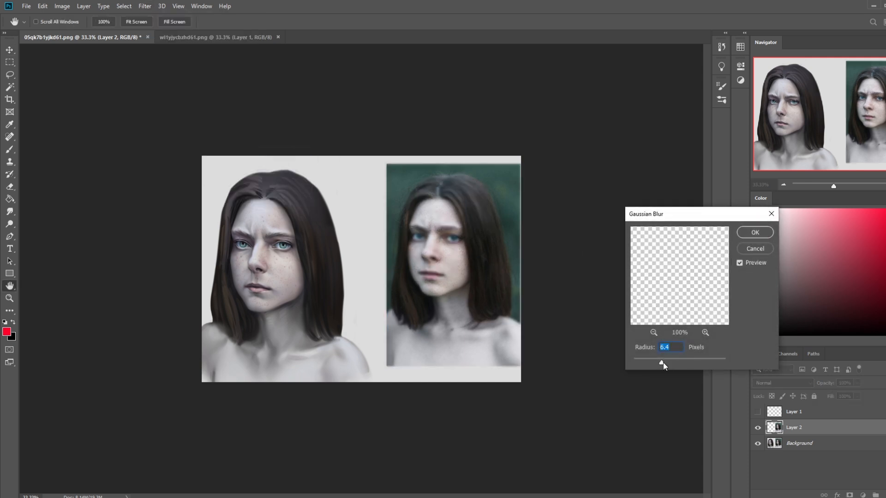
pyautogui.moveTo(663, 363); pyautogui.dragTo(665, 365)
pyautogui.click(756, 232)
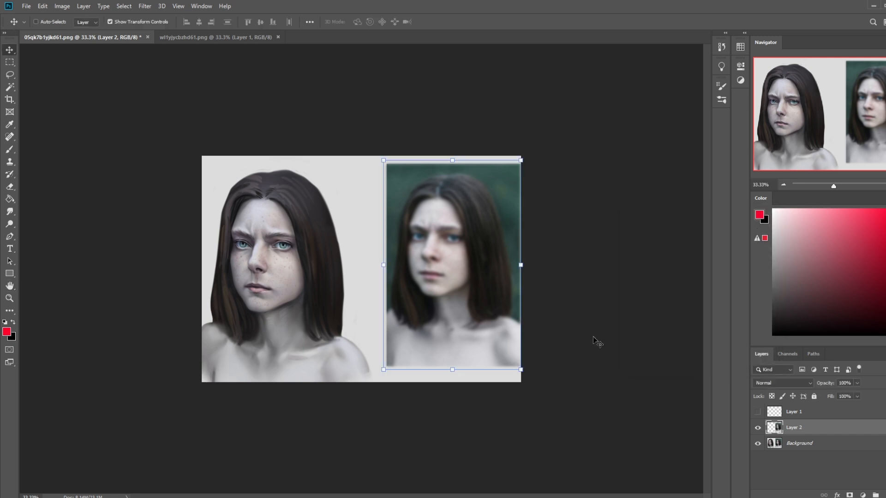
pyautogui.press('e')
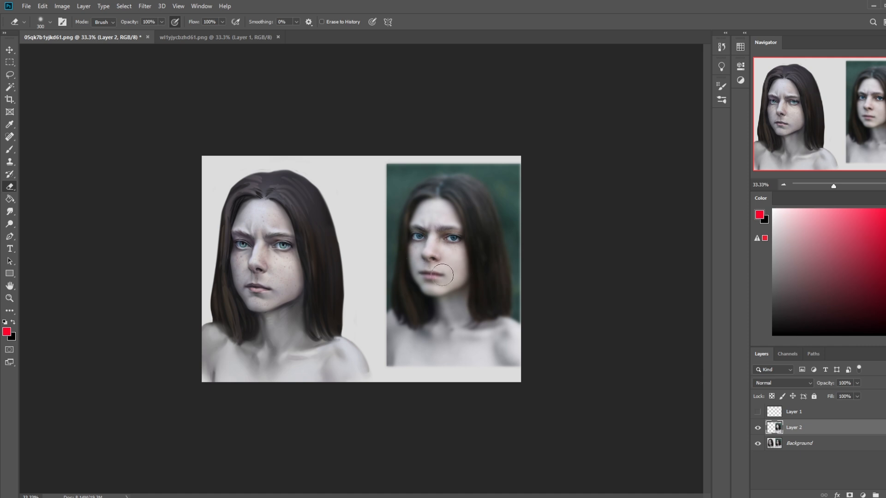
# Step: Compare the blurred and sharp reference photo by toggling Layer 2's visibility, and delete Layer 2
pyautogui.click(758, 429)
pyautogui.click(757, 428)
pyautogui.click(757, 428)
pyautogui.click(757, 429)
pyautogui.click(758, 429)
pyautogui.click(758, 429)
pyautogui.click(758, 428)
pyautogui.click(758, 429)
pyautogui.click(759, 430)
pyautogui.click(758, 429)
pyautogui.press('Delete')
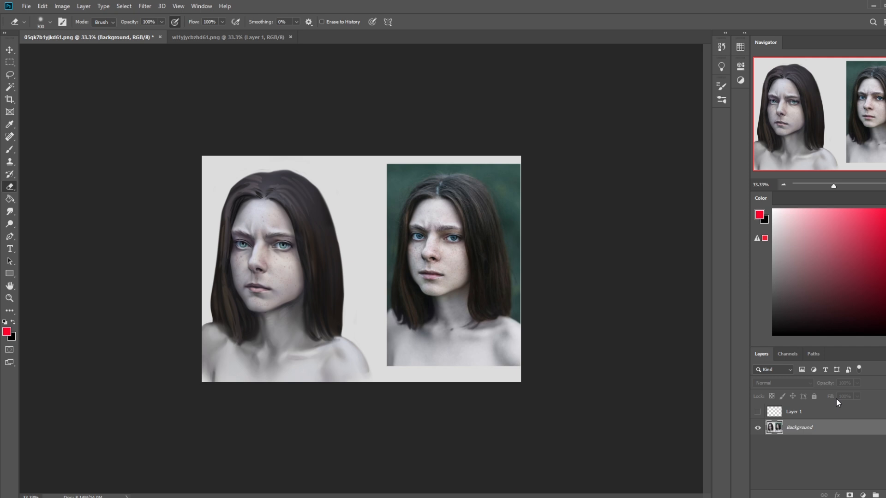
# Step: Sample a light grey-blue from the reference's right-hand eye and paint over that eye with a size 50 brush
pyautogui.press('b')
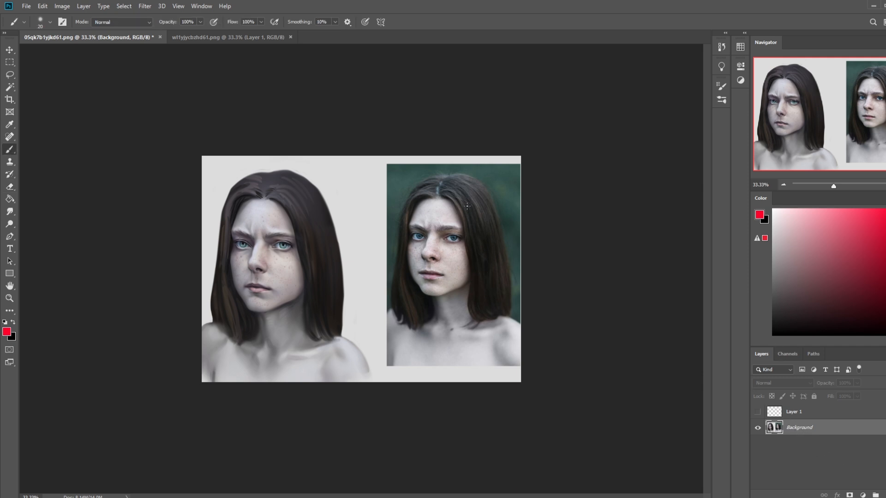
pyautogui.keyDown('alt'); pyautogui.click(452, 237); pyautogui.keyUp('alt')
pyautogui.press(']')
pyautogui.press(']')
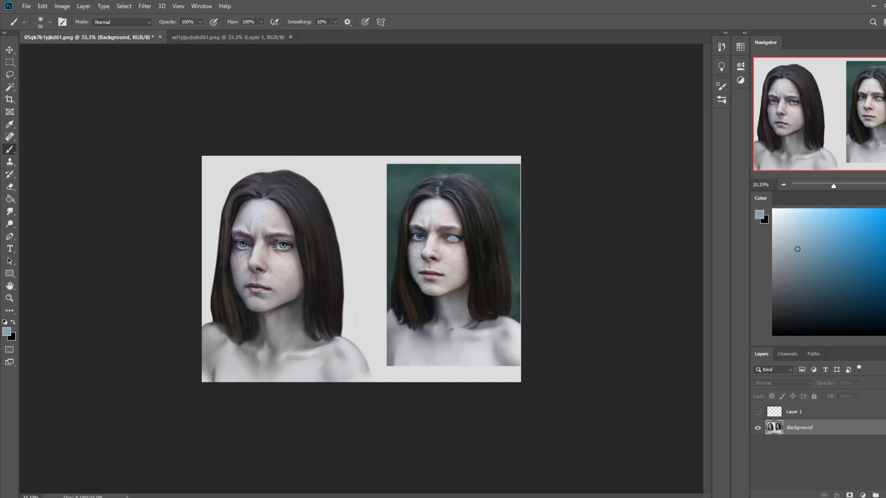
# Step: Draw an arrow pointing at the painted portrait's hair in a dark sampled hair colour, and undo the arrow
pyautogui.keyDown('alt'); pyautogui.click(314, 215); pyautogui.keyUp('alt')
pyautogui.moveTo(370, 174); pyautogui.dragTo(330, 194)
pyautogui.moveTo(331, 194); pyautogui.dragTo(364, 192)
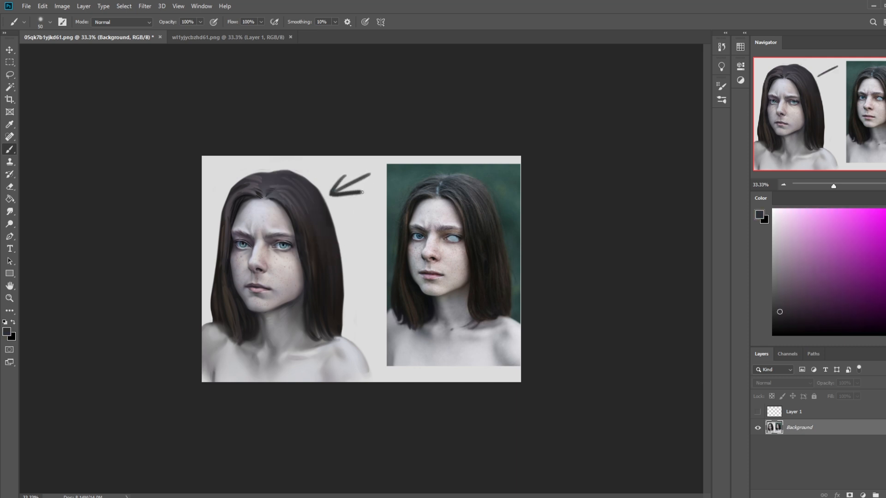
pyautogui.hotkey('ctrl', 'z')
pyautogui.hotkey('ctrl', 'z')
pyautogui.hotkey('ctrl', 'z')
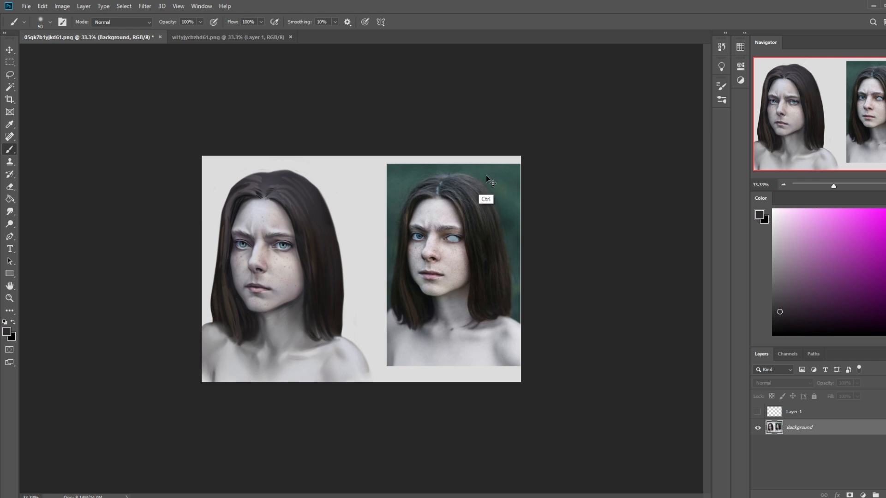
# Step: Paint over both reference eyes with sampled eye colours, and revert to the clean reference without the blurred Layer 2
pyautogui.keyDown('alt'); pyautogui.click(417, 236); pyautogui.keyUp('alt')
pyautogui.click(418, 237)
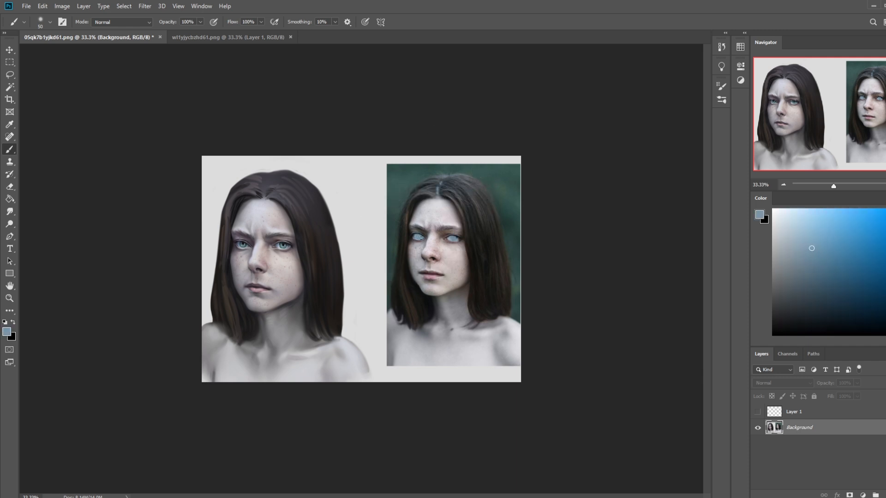
pyautogui.keyDown('alt'); pyautogui.click(450, 239); pyautogui.keyUp('alt')
pyautogui.click(457, 239)
pyautogui.keyDown('alt'); pyautogui.click(446, 233); pyautogui.keyUp('alt')
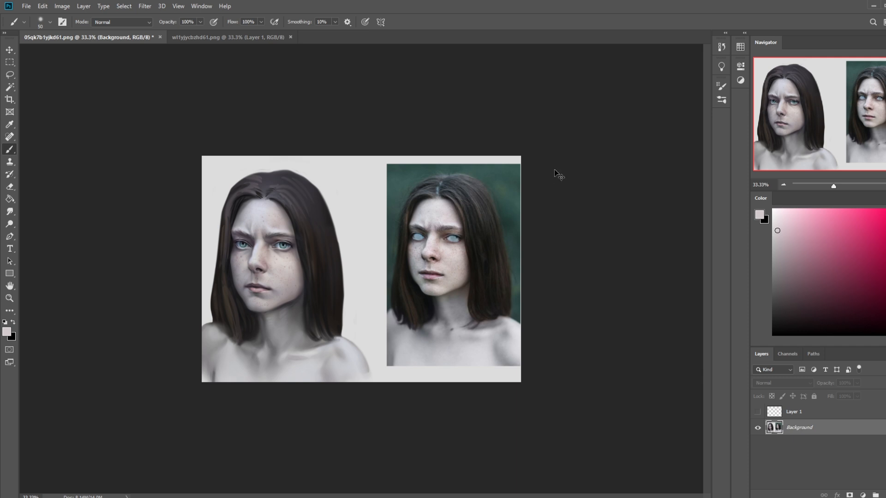
pyautogui.hotkey('ctrl', 'v')
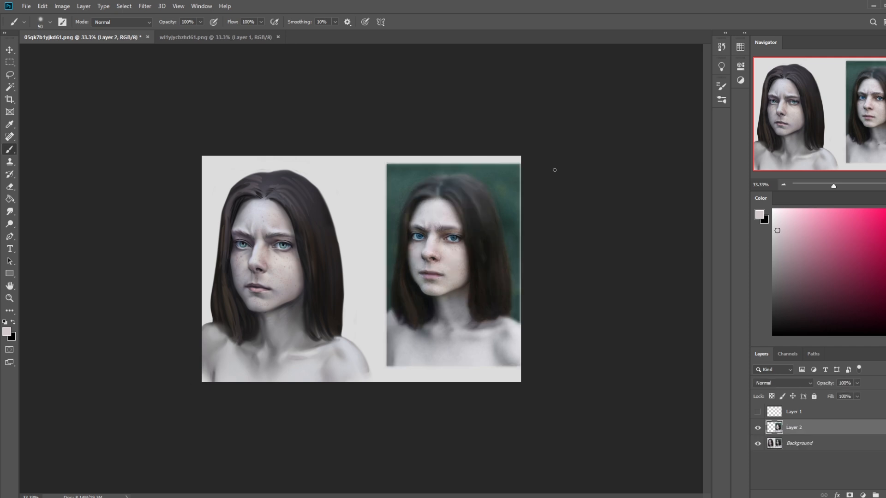
pyautogui.hotkey('ctrl', 'e')
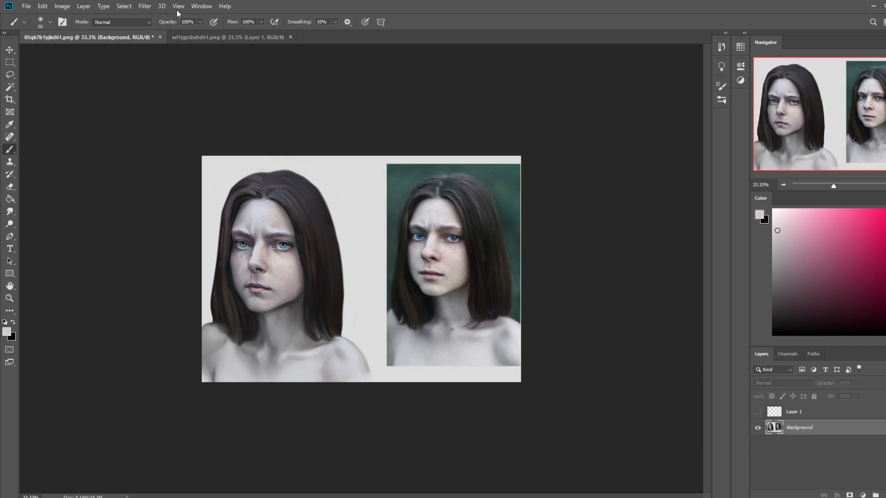
# Step: Open the Background in Liquify and warp the painted portrait's right-hand eye, reducing the brush size to 100
pyautogui.click(145, 8)
pyautogui.click(173, 83)
pyautogui.press(']')
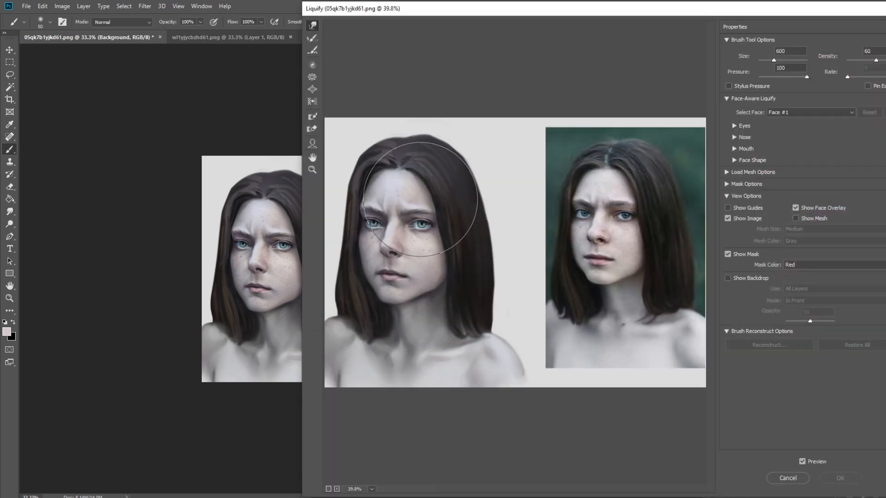
pyautogui.press('[')
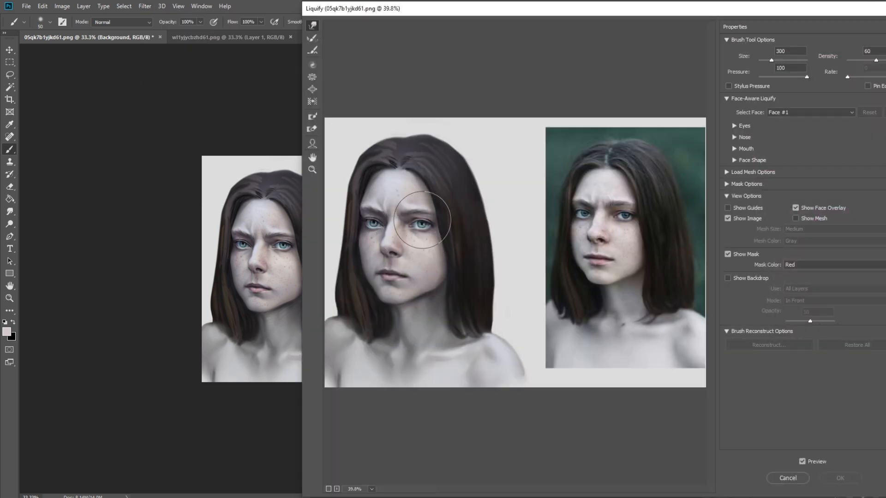
pyautogui.press('[')
pyautogui.press('[')
pyautogui.press('[')
pyautogui.click(419, 222)
pyautogui.press('[')
pyautogui.press('[')
pyautogui.press('[')
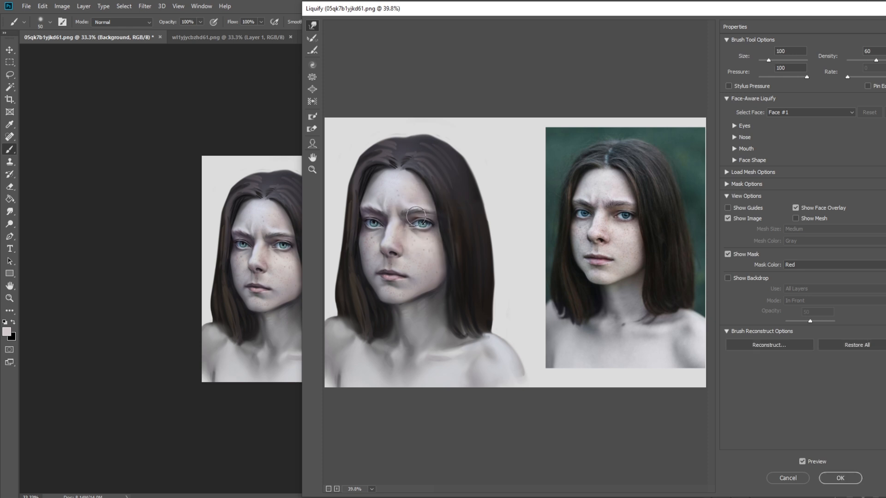
# Step: Refine the shape of the painted portrait's right-hand eye with varying Liquify brush sizes, going down to size 45
pyautogui.press(']')
pyautogui.press(']')
pyautogui.press(']')
pyautogui.press('[')
pyautogui.press('[')
pyautogui.press('[')
pyautogui.press(']')
pyautogui.press(']')
pyautogui.press(']')
pyautogui.press(']')
pyautogui.press(']')
pyautogui.press('[')
pyautogui.press('[')
pyautogui.press('[')
pyautogui.press('[')
pyautogui.press('[')
pyautogui.press('[')
pyautogui.hotkey('ctrl', '+')
pyautogui.press('[')
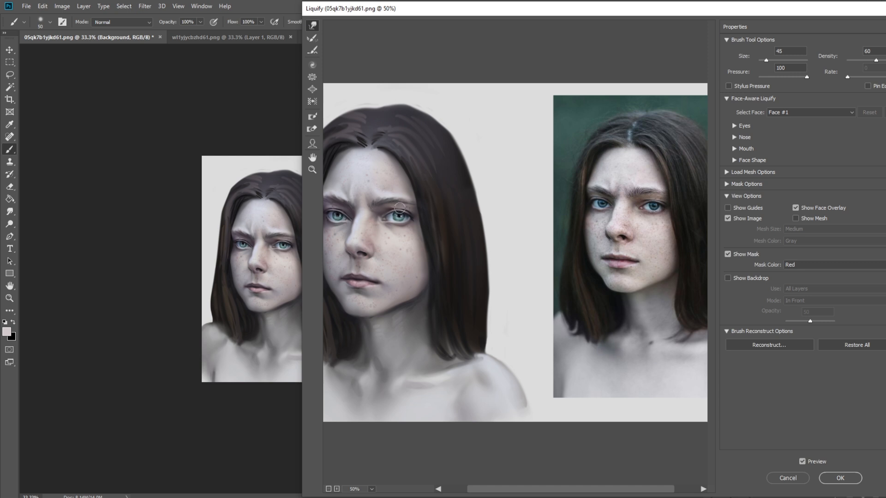
# Step: Continue reshaping the painted eye area with alternating large and small Liquify brushes, ending at size 80
pyautogui.press(']')
pyautogui.press(']')
pyautogui.press(']')
pyautogui.press(']')
pyautogui.press(']')
pyautogui.press(']')
pyautogui.press(']')
pyautogui.press(']')
pyautogui.press(']')
pyautogui.press(']')
pyautogui.press(']')
pyautogui.press(']')
pyautogui.press(']')
pyautogui.press(']')
pyautogui.press(']')
pyautogui.press(']')
pyautogui.press('[')
pyautogui.press('[')
pyautogui.press('[')
pyautogui.press('[')
pyautogui.press('[')
pyautogui.press('[')
pyautogui.press('[')
pyautogui.press('[')
pyautogui.press('[')
pyautogui.press('[')
pyautogui.press('[')
pyautogui.press('[')
pyautogui.press('[')
pyautogui.press('[')
pyautogui.press('[')
pyautogui.press('[')
pyautogui.press(']')
pyautogui.press('[')
pyautogui.hotkey('ctrl', '-')
pyautogui.press(']')
pyautogui.press(']')
pyautogui.press(']')
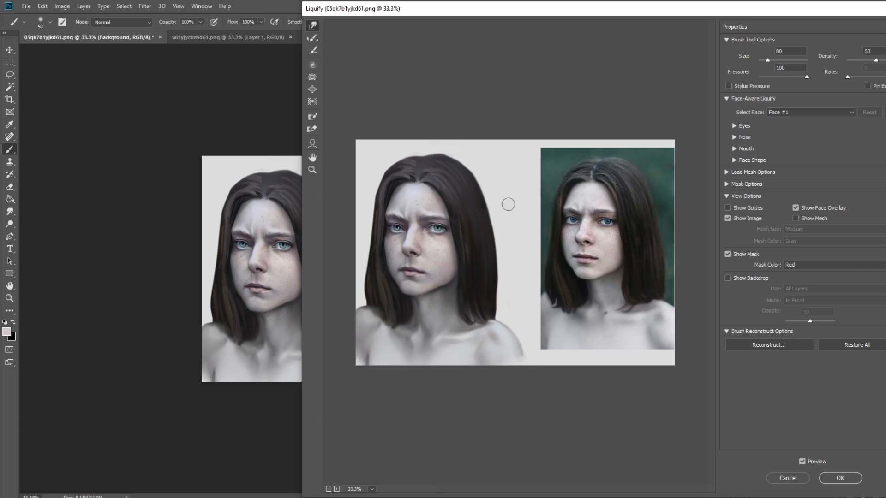
# Step: Set the Liquify brush density to 31 and nudge the inner corner of the right-hand painted eye, ending at brush size 125
pyautogui.moveTo(876, 60); pyautogui.dragTo(862, 60)
pyautogui.hotkey('ctrl', '+')
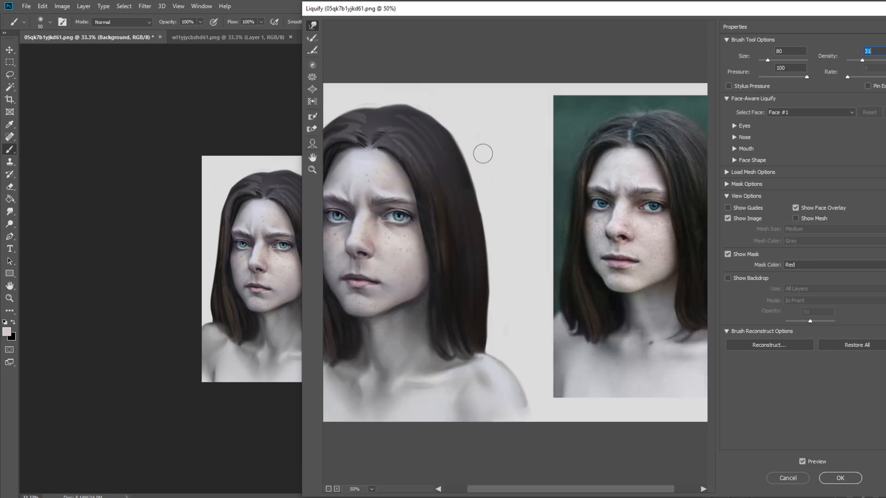
pyautogui.press(']')
pyautogui.press(']')
pyautogui.press(']')
pyautogui.press(']')
pyautogui.press(']')
pyautogui.press(']')
pyautogui.press(']')
pyautogui.click(383, 217)
pyautogui.press('[')
pyautogui.press('[')
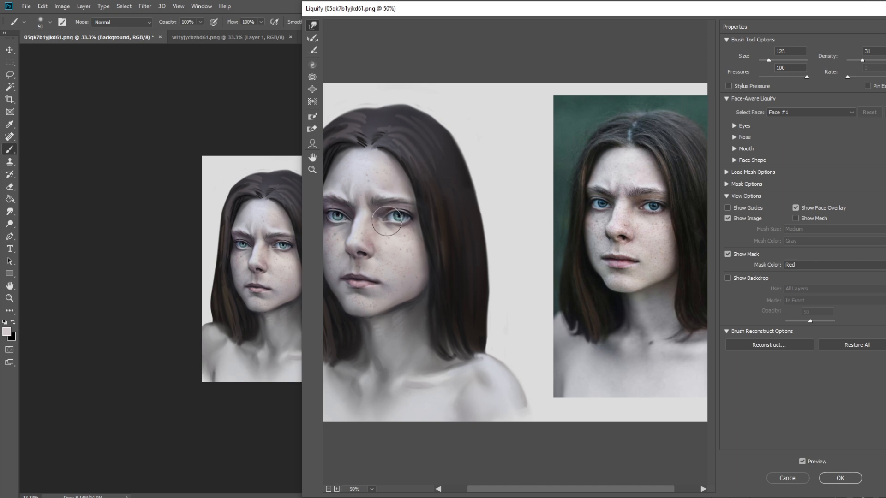
# Step: Fine-tune the contour of the painted portrait's right-hand eye with small Liquify brushes, ending at size 90
pyautogui.press('[')
pyautogui.press('[')
pyautogui.press('[')
pyautogui.press('[')
pyautogui.press('[')
pyautogui.press(']')
pyautogui.press(']')
pyautogui.press(']')
pyautogui.press(']')
pyautogui.press('[')
pyautogui.press(']')
pyautogui.press(']')
pyautogui.press(']')
pyautogui.press(']')
pyautogui.hotkey('ctrl', '-')
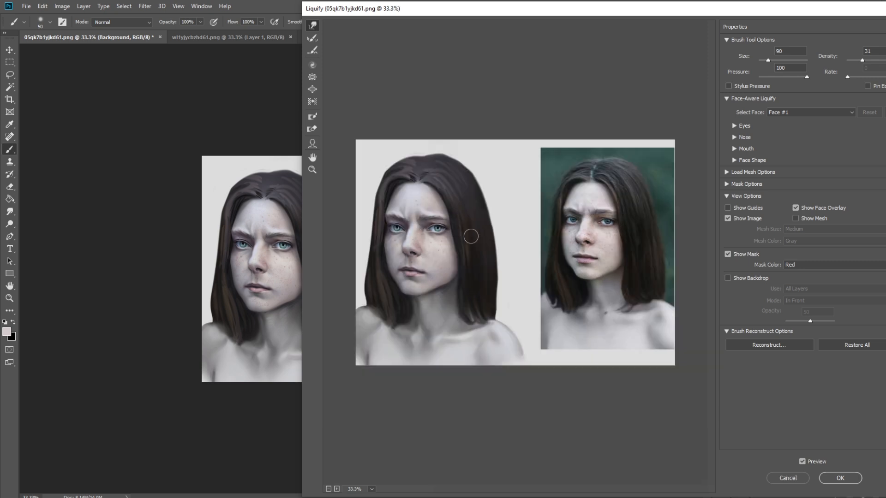
# Step: Push the painted portrait's lower forehead down between the brows with a larger Liquify brush, and reduce the brush to size 80 for the eye
pyautogui.press(']')
pyautogui.press(']')
pyautogui.press(']')
pyautogui.press(']')
pyautogui.press(']')
pyautogui.press(']')
pyautogui.press(']')
pyautogui.press(']')
pyautogui.press(']')
pyautogui.press(']')
pyautogui.press(']')
pyautogui.press('[')
pyautogui.press('[')
pyautogui.press('[')
pyautogui.press('[')
pyautogui.press('[')
pyautogui.moveTo(420, 198); pyautogui.dragTo(419, 217)
pyautogui.press('[')
pyautogui.press('[')
pyautogui.press('[')
pyautogui.press('[')
pyautogui.press(']')
pyautogui.press(']')
pyautogui.press(']')
pyautogui.press(']')
pyautogui.press('[')
pyautogui.press('[')
pyautogui.press('[')
pyautogui.press('[')
pyautogui.keyDown('ctrl'); pyautogui.click(402, 226); pyautogui.keyUp('ctrl')
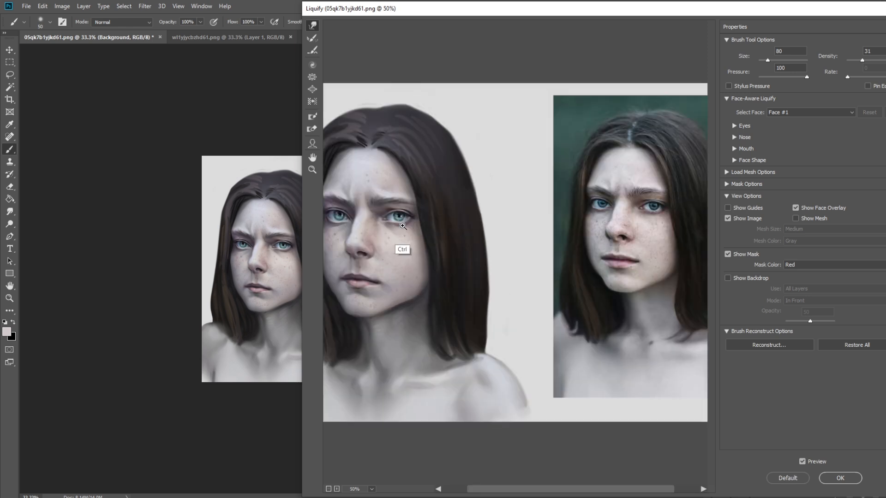
# Step: Refine the painted right-hand eye and the nose bridge beside it with alternating Liquify brush sizes, returning to size 80
pyautogui.press('[')
pyautogui.press('[')
pyautogui.press('[')
pyautogui.press('[')
pyautogui.press(']')
pyautogui.press(']')
pyautogui.press(']')
pyautogui.moveTo(469, 253); pyautogui.dragTo(508, 244)
pyautogui.press(']')
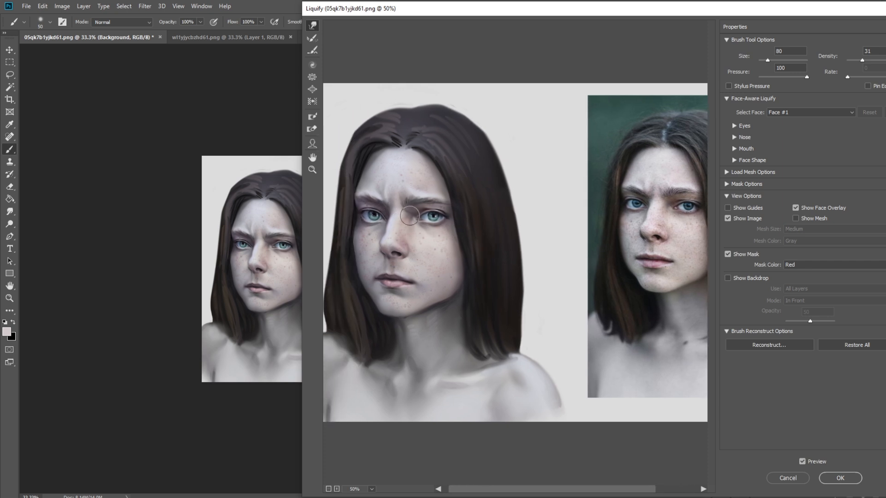
# Step: Finish the painted eye corrections with varied Liquify brush sizes, ending at size 90, and apply the distortion
pyautogui.press(']')
pyautogui.press('[')
pyautogui.press('[')
pyautogui.press('[')
pyautogui.press(']')
pyautogui.press(']')
pyautogui.press(']')
pyautogui.hotkey('ctrl', '-')
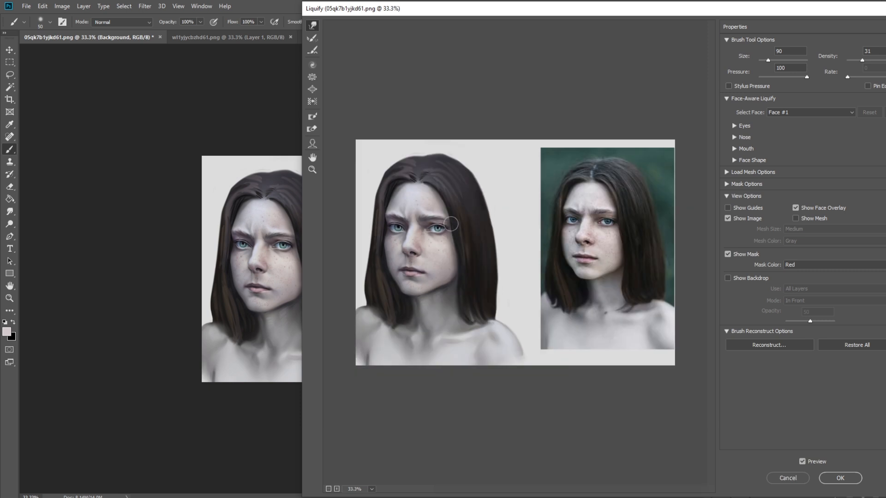
pyautogui.click(840, 478)
# Step: Copy the whole liquified image, return the document to its original history state and paste the copy as a new layer
pyautogui.hotkey('ctrl', 'a')
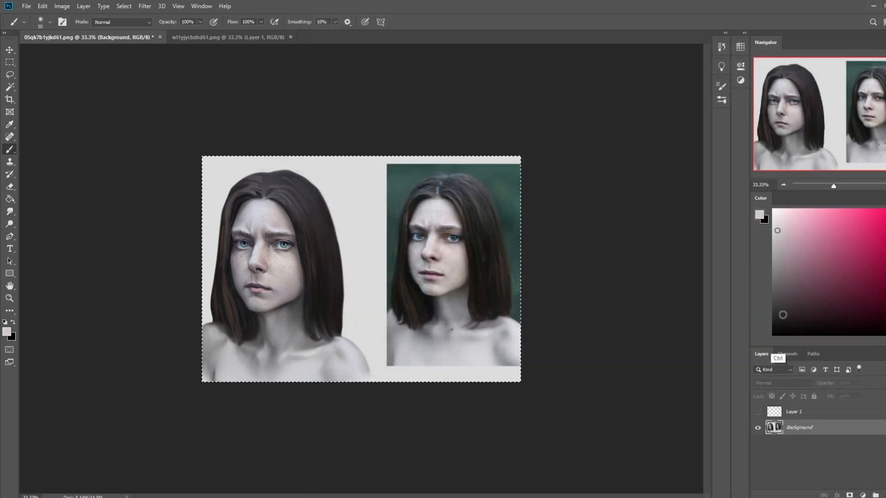
pyautogui.click(721, 46)
pyautogui.moveTo(706, 290); pyautogui.dragTo(707, 138)
pyautogui.click(689, 59)
pyautogui.click(693, 42)
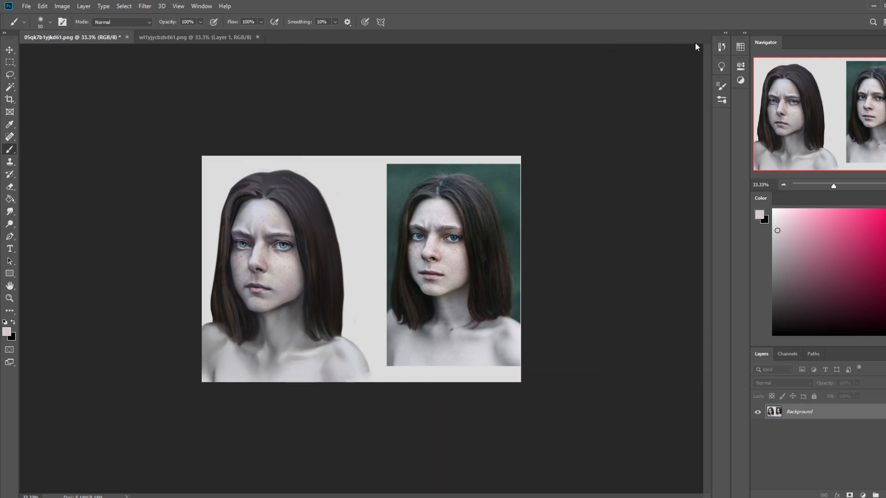
pyautogui.hotkey('ctrl', 'z')
pyautogui.hotkey('ctrl', '+')
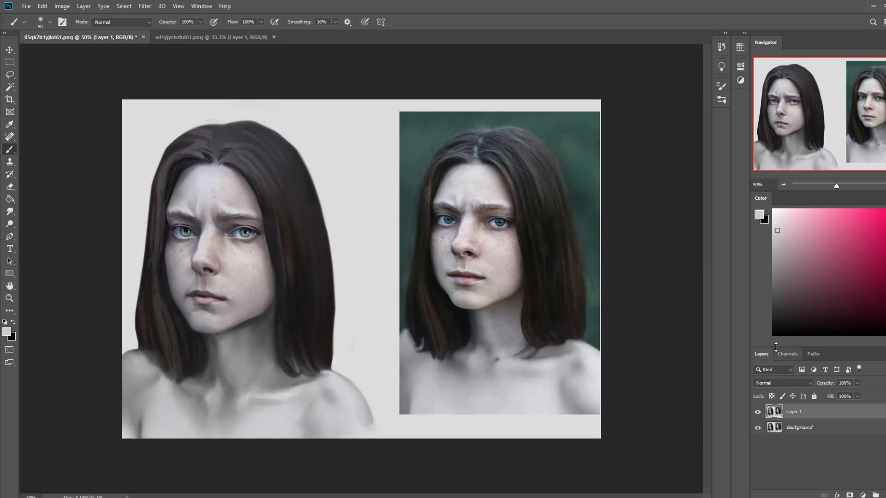
# Step: Toggle the visibility of Layer 1 repeatedly to compare the liquified portrait with the original, leaving the layer visible
pyautogui.click(760, 413)
pyautogui.click(759, 413)
pyautogui.click(759, 414)
pyautogui.click(758, 413)
pyautogui.click(758, 413)
pyautogui.click(758, 413)
pyautogui.click(758, 414)
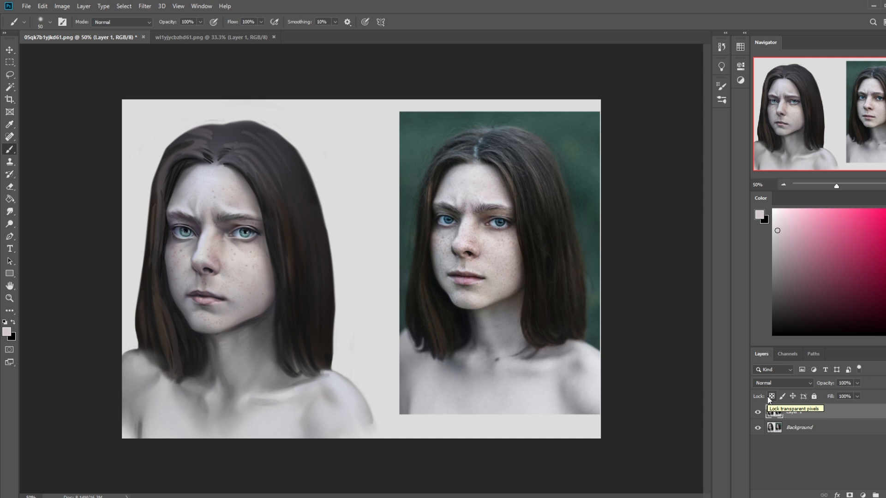
pyautogui.click(758, 413)
pyautogui.click(759, 414)
pyautogui.click(759, 414)
pyautogui.click(759, 415)
pyautogui.click(760, 416)
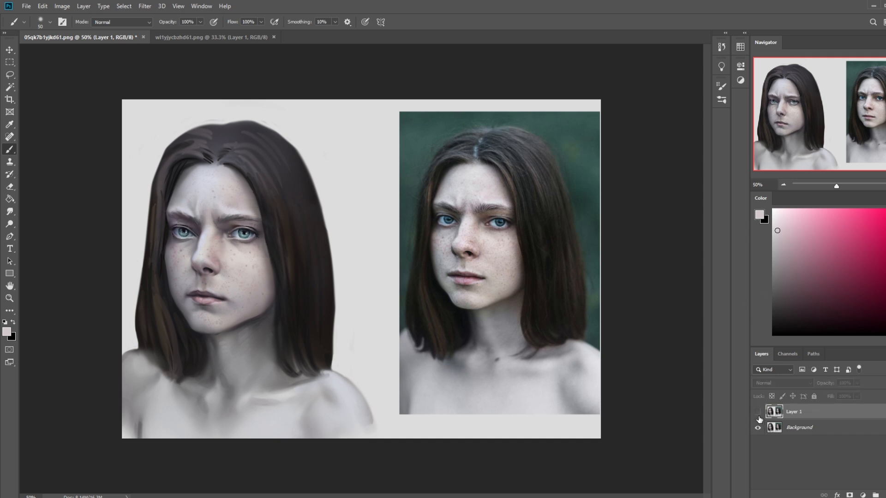
pyautogui.click(759, 417)
pyautogui.click(759, 416)
pyautogui.click(759, 416)
pyautogui.click(759, 416)
pyautogui.click(759, 415)
pyautogui.click(759, 416)
pyautogui.click(759, 416)
pyautogui.click(759, 416)
pyautogui.click(759, 416)
pyautogui.click(759, 416)
pyautogui.click(759, 415)
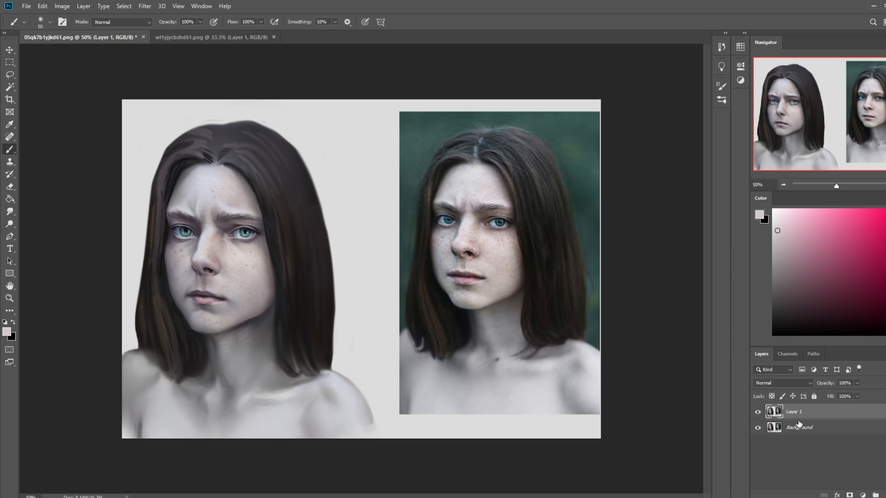
# Step: Blend the skin around the painted eyes with the Smudge tool at 5% strength, varying small brush sizes
pyautogui.hotkey('ctrl', '-')
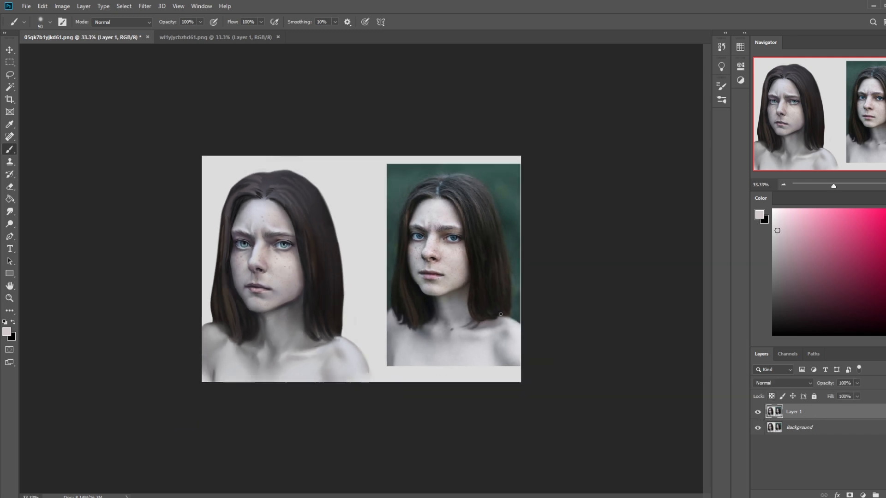
pyautogui.hotkey('ctrl', '+')
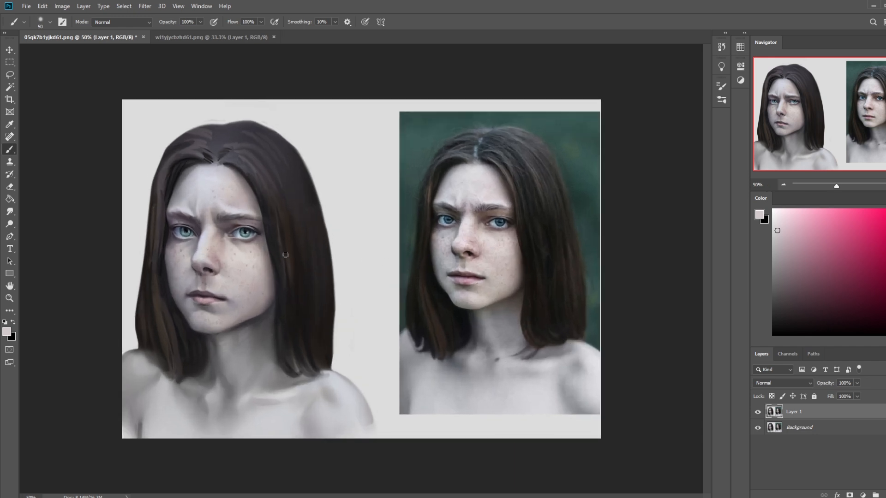
pyautogui.click(9, 211)
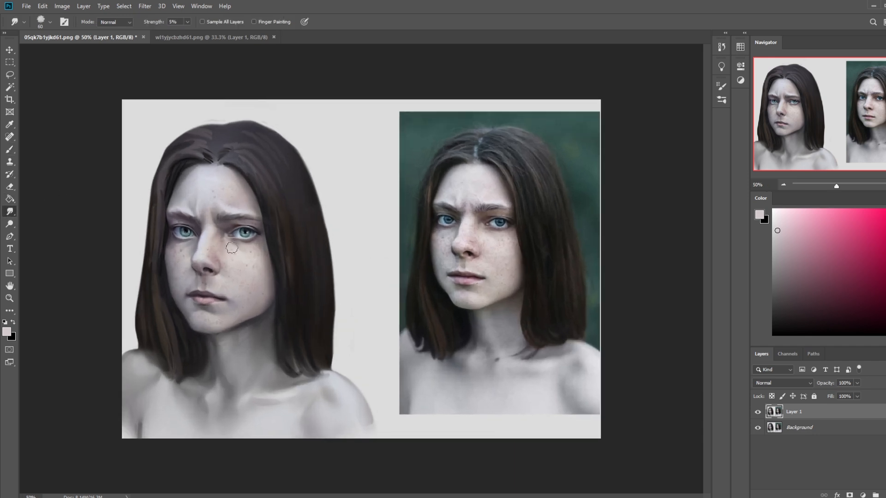
pyautogui.press('[')
pyautogui.press('[')
pyautogui.press('[')
pyautogui.press('[')
pyautogui.press('[')
pyautogui.press('[')
pyautogui.press('[')
pyautogui.press('[')
pyautogui.press(']')
pyautogui.press(']')
pyautogui.press(']')
pyautogui.press('[')
pyautogui.press('[')
pyautogui.press('[')
pyautogui.press(']')
pyautogui.press(']')
pyautogui.press('[')
pyautogui.press(']')
pyautogui.press(']')
pyautogui.hotkey('ctrl', '-')
pyautogui.hotkey('ctrl', '-')
# Step: Paint the forehead between the brows with a different brush preset at size 40 in a sampled skin tone, blending with Smudge at 5%
pyautogui.press('b')
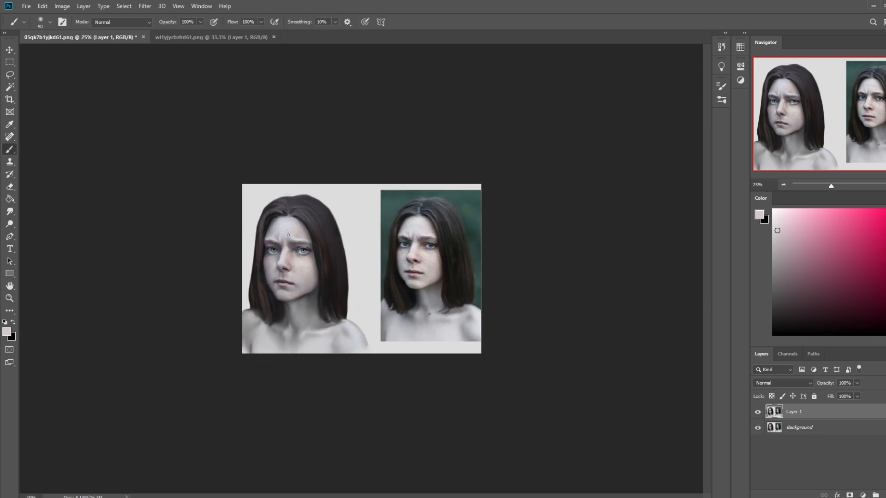
pyautogui.rightClick(288, 235)
pyautogui.doubleClick(329, 324)
pyautogui.press('[')
pyautogui.keyDown('alt'); pyautogui.click(288, 247); pyautogui.keyUp('alt')
pyautogui.press('[')
pyautogui.press('[')
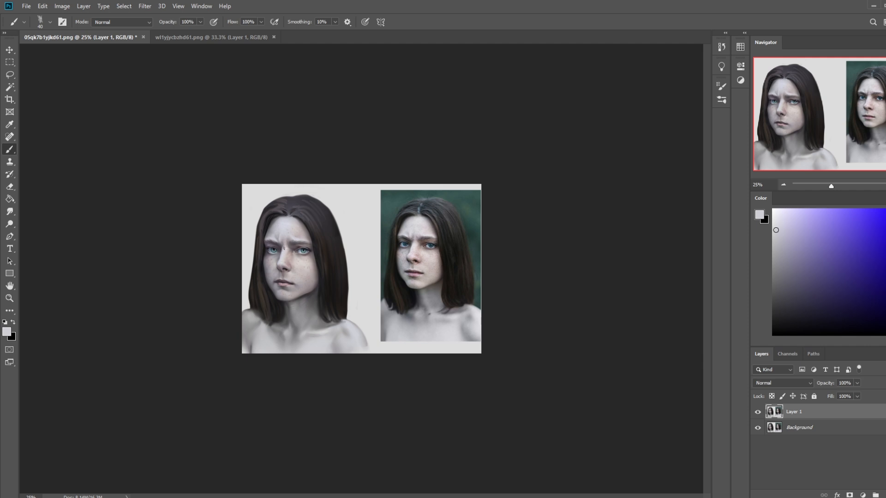
pyautogui.click(9, 211)
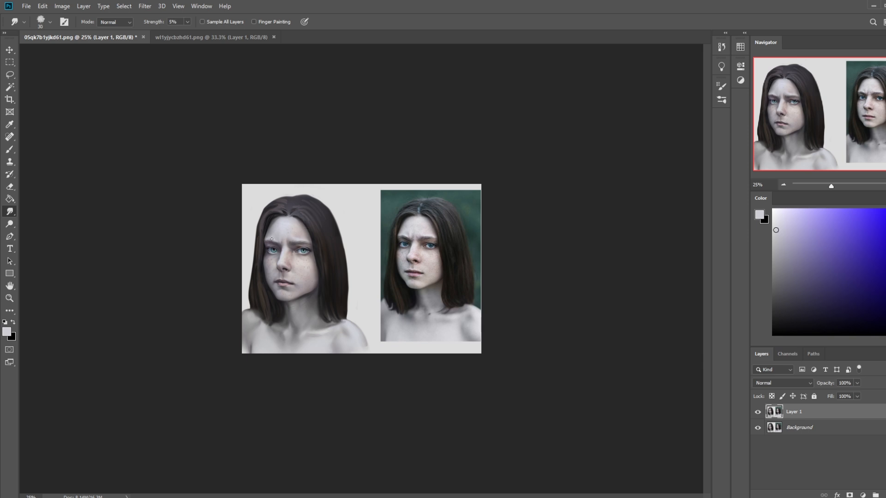
# Step: Rework the frown creases and nose bridge with sampled skin tones at brush size 35, and return to the Smudge tool
pyautogui.press('b')
pyautogui.keyDown('alt'); pyautogui.click(285, 240); pyautogui.keyUp('alt')
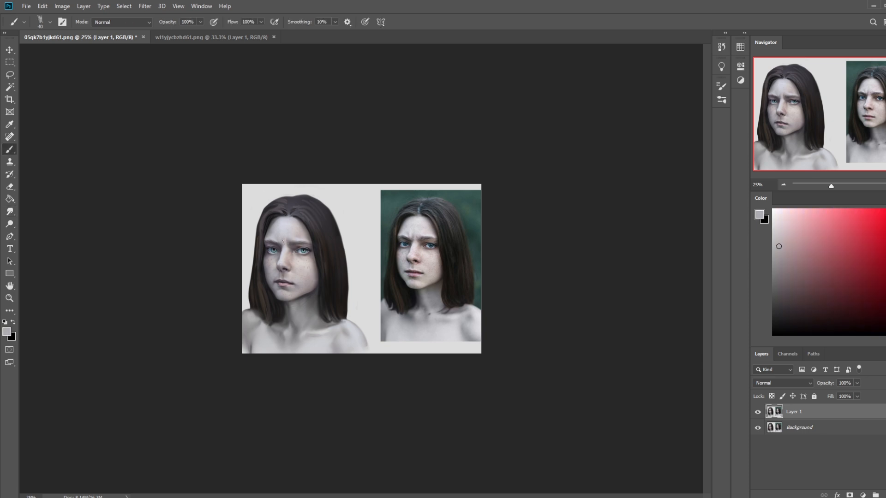
pyautogui.keyDown('alt'); pyautogui.moveTo(279, 240); pyautogui.dragTo(294, 262); pyautogui.keyUp('alt')
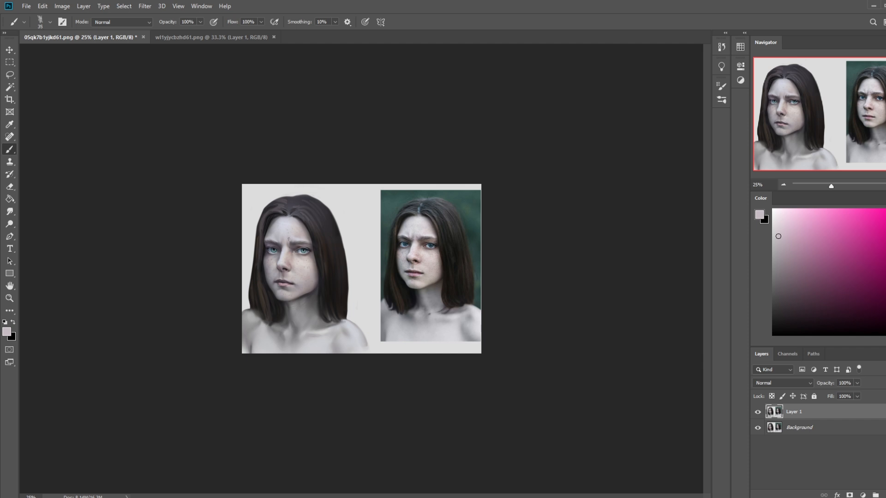
pyautogui.keyDown('alt'); pyautogui.click(294, 257); pyautogui.keyUp('alt')
pyautogui.press('r')
# Step: Define the outer lower corner of the painted left-hand eye with a sampled dark tone and a size 8 brush
pyautogui.hotkey('ctrl', '+')
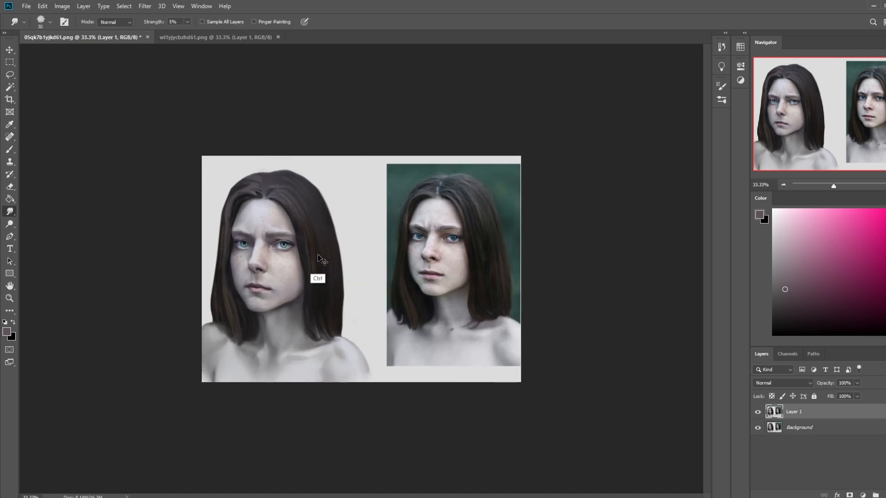
pyautogui.hotkey('ctrl', '+')
pyautogui.press('z')
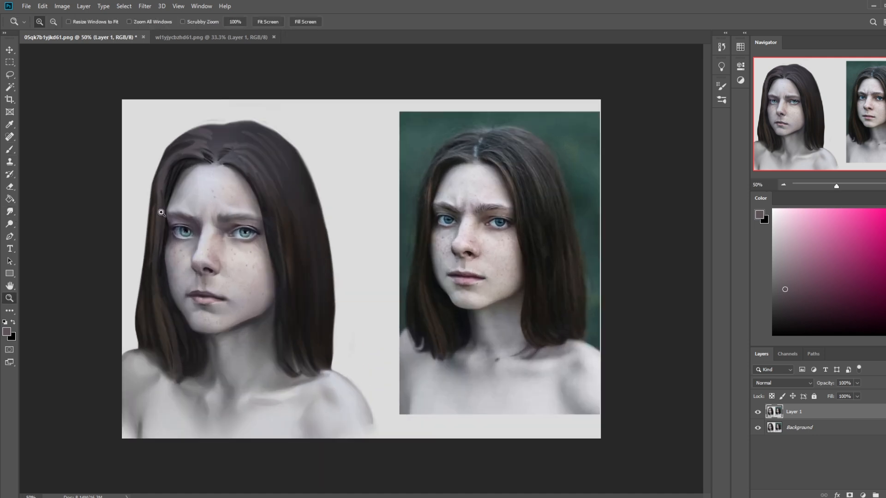
pyautogui.click(201, 245)
pyautogui.press('b')
pyautogui.keyDown('alt'); pyautogui.click(99, 197); pyautogui.keyUp('alt')
pyautogui.press('[')
pyautogui.press('[')
pyautogui.press('[')
pyautogui.press('[')
pyautogui.press('[')
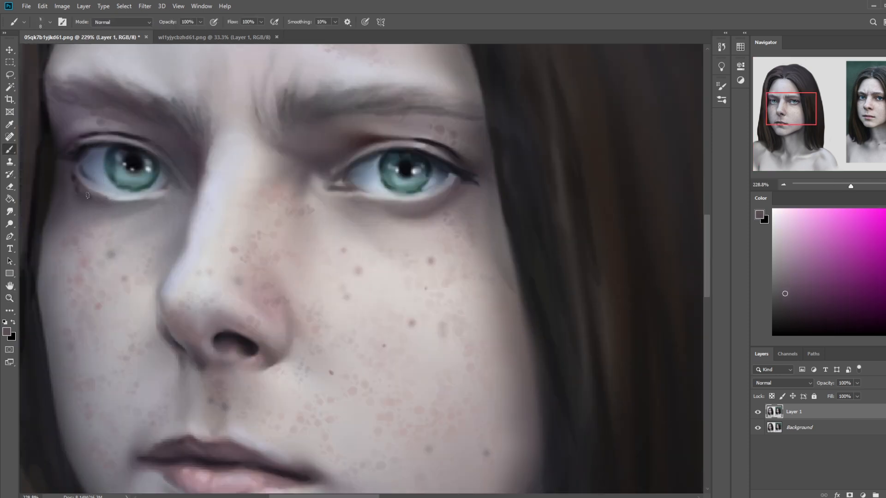
# Step: Repaint the lower lid and outer white of the left-hand eye with sampled light and dark tones, ending at brush size 6
pyautogui.keyDown('alt'); pyautogui.click(120, 195); pyautogui.keyUp('alt')
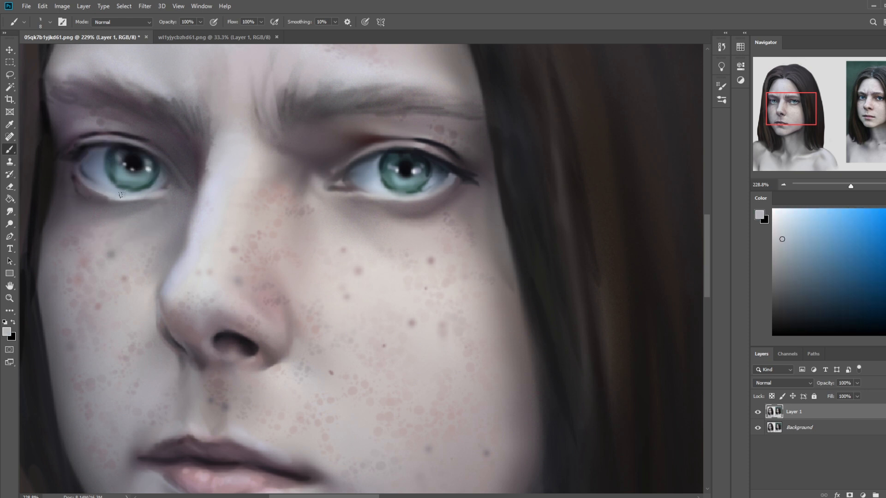
pyautogui.moveTo(79, 176); pyautogui.dragTo(97, 190)
pyautogui.keyDown('alt'); pyautogui.click(97, 190); pyautogui.keyUp('alt')
pyautogui.moveTo(97, 190)
pyautogui.mouseDown()
pyautogui.moveTo(84, 176)
pyautogui.moveTo(116, 197)
pyautogui.moveTo(81, 179)
pyautogui.mouseUp()
pyautogui.keyDown('alt'); pyautogui.click(108, 189); pyautogui.keyUp('alt')
pyautogui.keyDown('alt'); pyautogui.click(104, 200); pyautogui.keyUp('alt')
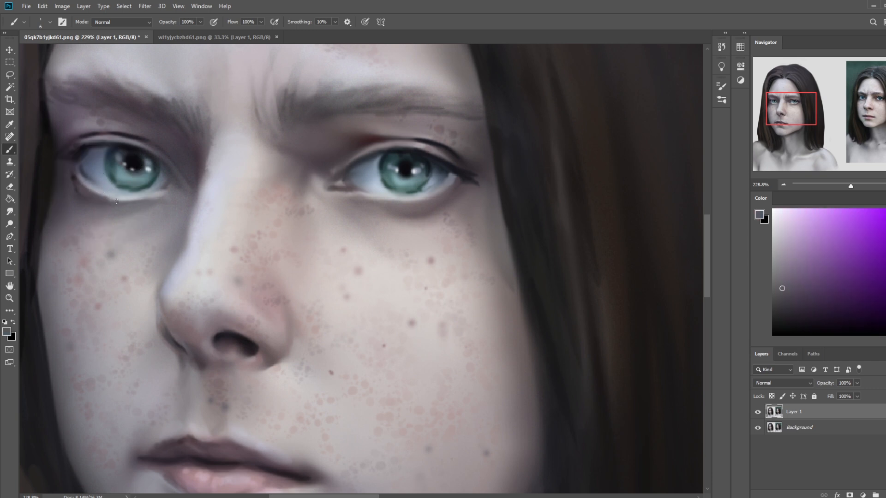
pyautogui.moveTo(111, 200); pyautogui.dragTo(132, 200)
pyautogui.keyDown('alt'); pyautogui.click(146, 203); pyautogui.keyUp('alt')
pyautogui.scroll(-5, 210, 246)
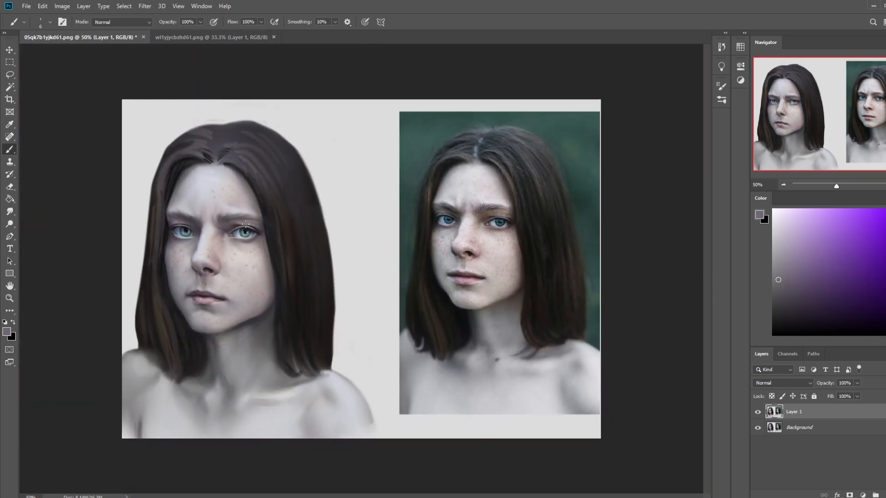
# Step: Sample a face tone, choose a soft brush preset and reduce it to size 90 for shading around the painted eyes
pyautogui.keyDown('alt'); pyautogui.click(186, 262); pyautogui.keyUp('alt')
pyautogui.rightClick(284, 233)
pyautogui.click(313, 264)
pyautogui.click(384, 81)
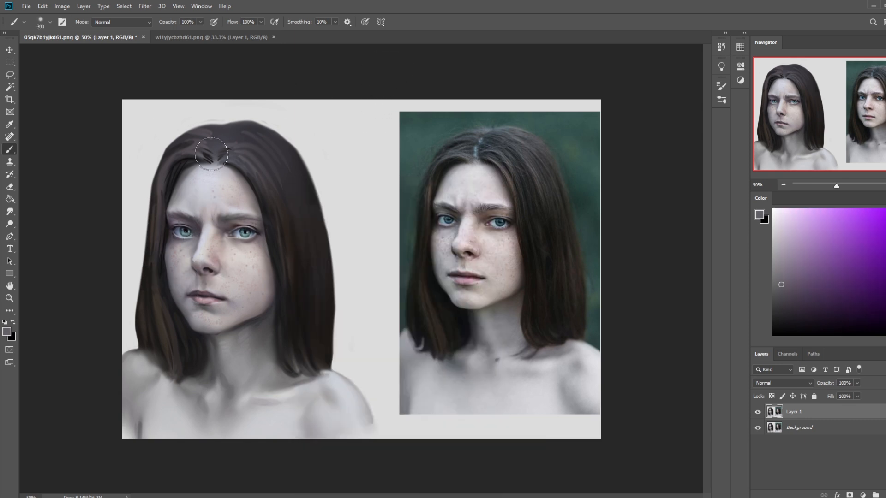
pyautogui.press('[')
pyautogui.press('[')
pyautogui.press('[')
pyautogui.press(']')
pyautogui.press(']')
# Step: Set the brush blend mode to Darken and deepen the shading around both painted eyes with sampled lash and skin tones
pyautogui.keyDown('alt'); pyautogui.click(261, 230); pyautogui.keyUp('alt')
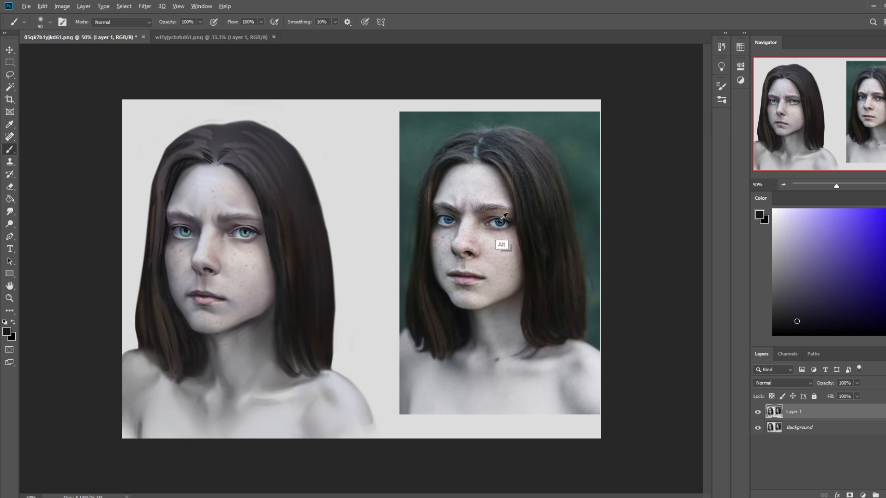
pyautogui.keyDown('alt'); pyautogui.click(262, 229); pyautogui.keyUp('alt')
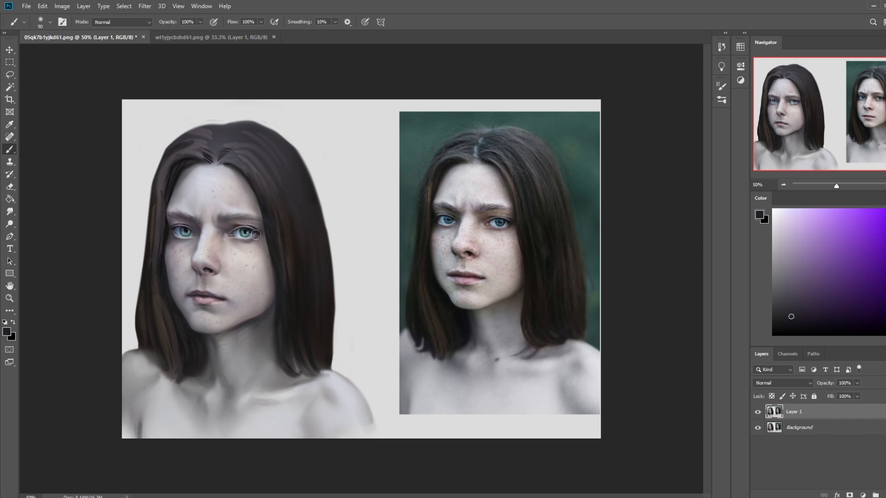
pyautogui.click(144, 22)
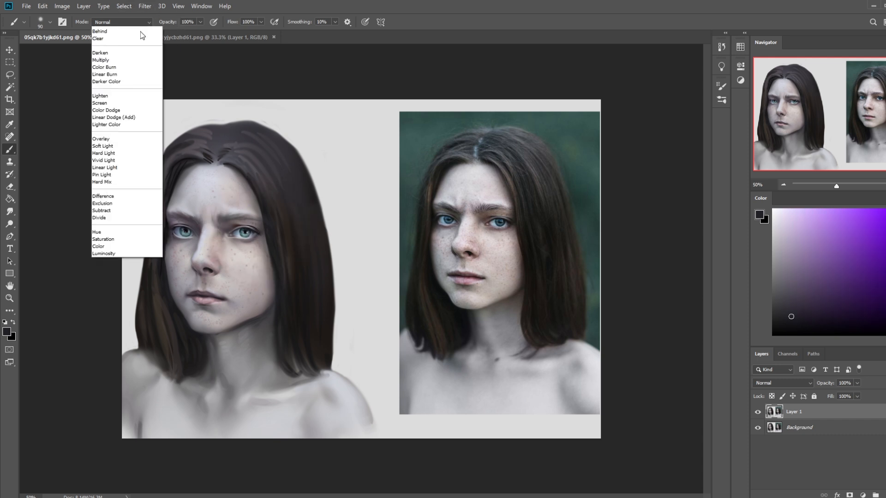
pyautogui.click(118, 65)
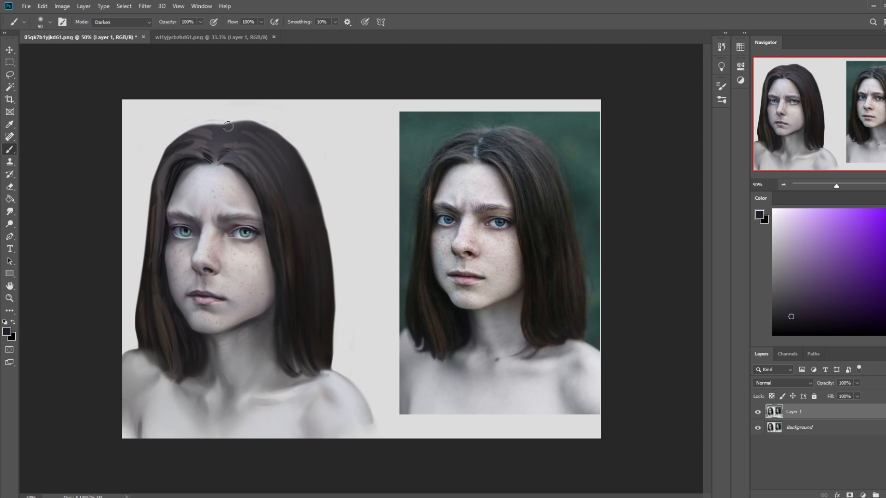
pyautogui.keyDown('alt'); pyautogui.click(241, 237); pyautogui.keyUp('alt')
pyautogui.press('alt')
pyautogui.keyDown('alt'); pyautogui.click(242, 239); pyautogui.keyUp('alt')
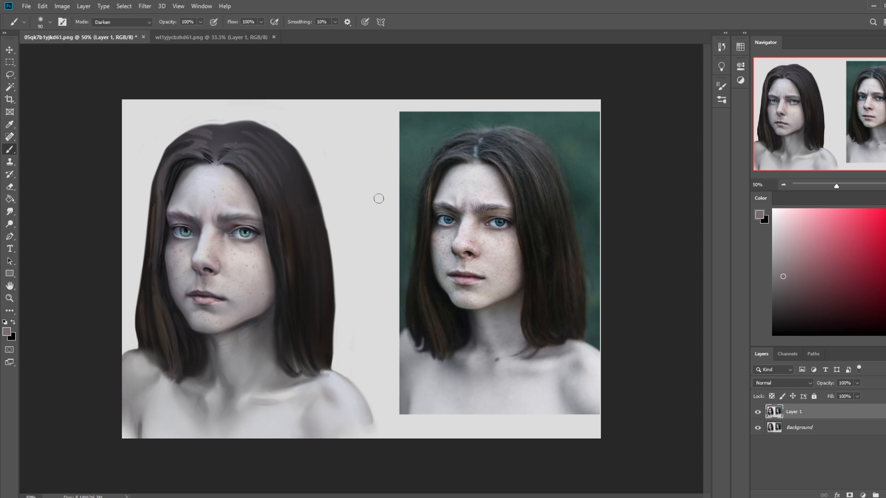
pyautogui.keyDown('alt'); pyautogui.click(246, 233); pyautogui.keyUp('alt')
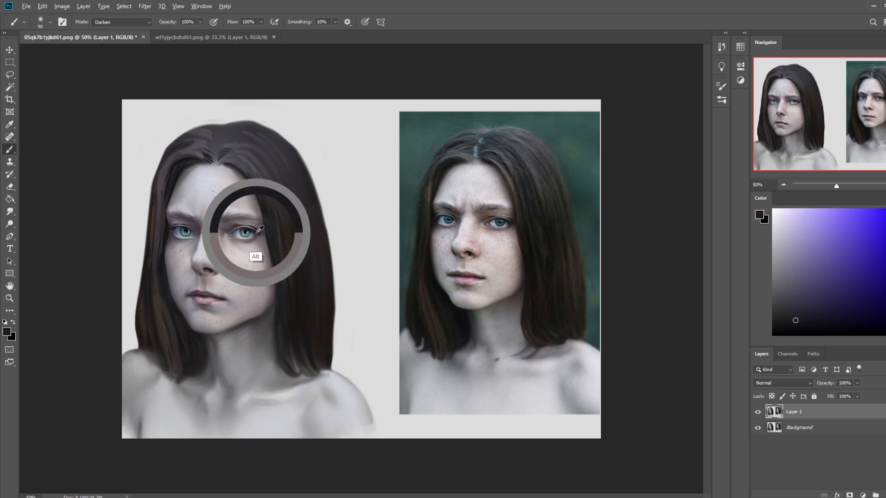
pyautogui.keyDown('alt'); pyautogui.click(187, 239); pyautogui.keyUp('alt')
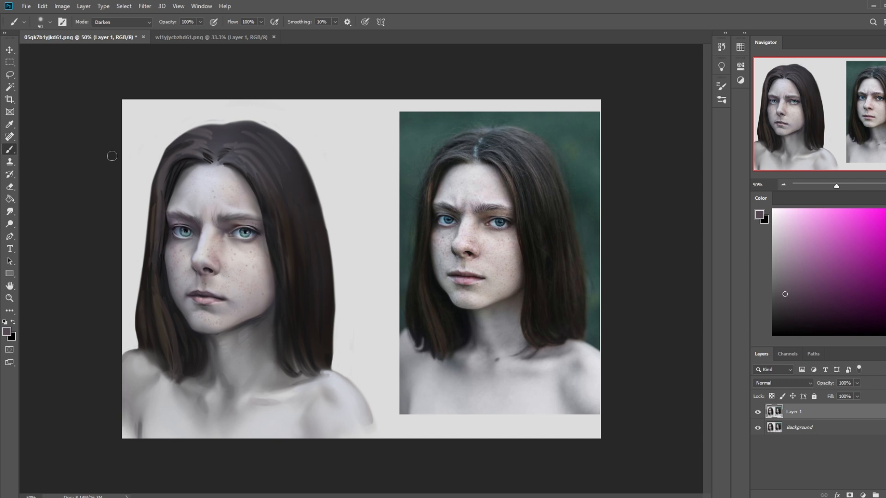
# Step: Open Layer 1 in Liquify and nudge the outer corner of the painted left-hand eye, ending at brush size 40
pyautogui.click(145, 7)
pyautogui.click(167, 85)
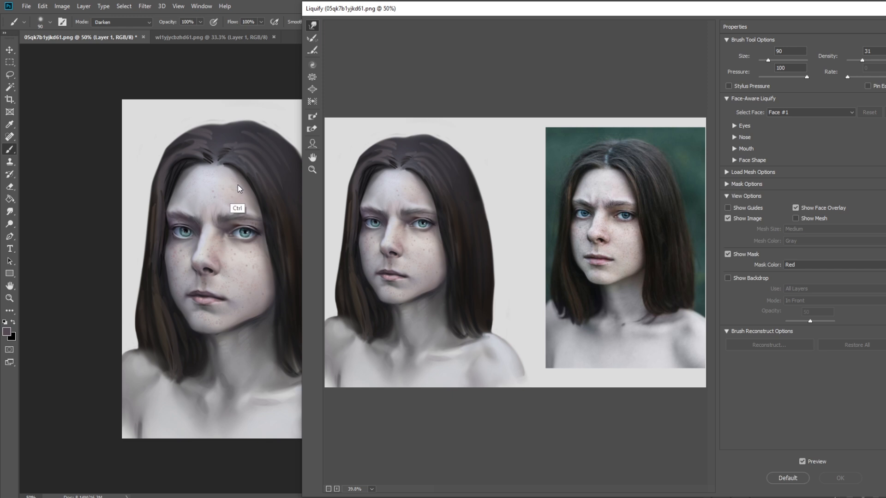
pyautogui.hotkey('ctrl', '+')
pyautogui.hotkey('ctrl', '+')
pyautogui.moveTo(420, 233); pyautogui.dragTo(575, 228)
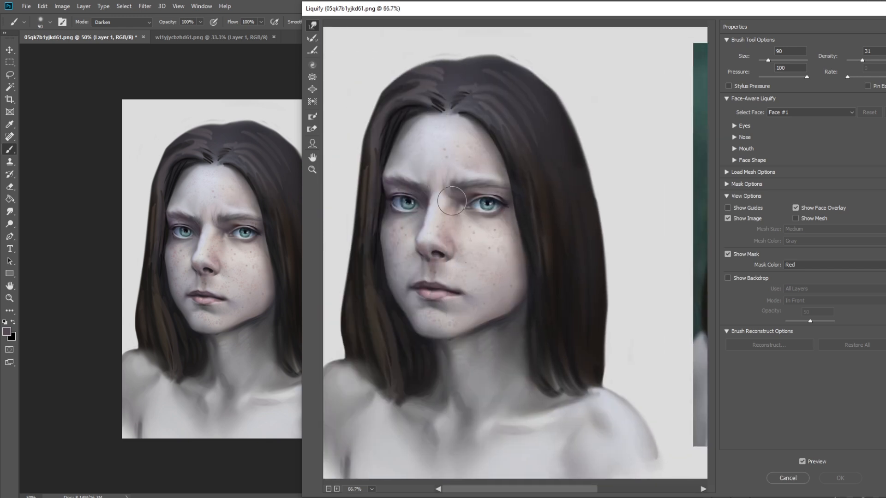
pyautogui.press('[')
pyautogui.press('[')
pyautogui.press('[')
pyautogui.press('[')
pyautogui.click(395, 206)
pyautogui.press('[')
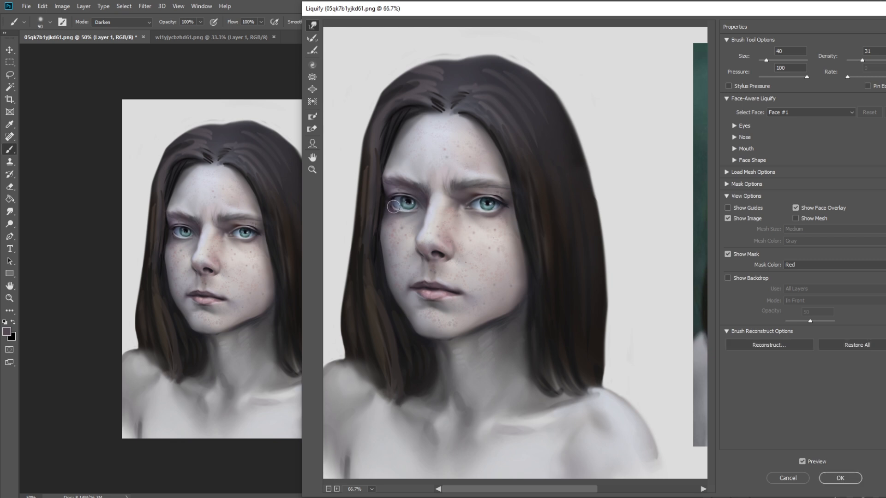
# Step: Fine-tune the shape of the painted eyes with small Liquify brushes of varying size and apply the distortion
pyautogui.press('[')
pyautogui.press(']')
pyautogui.press(']')
pyautogui.press(']')
pyautogui.press('[')
pyautogui.press(']')
pyautogui.press(']')
pyautogui.click(840, 478)
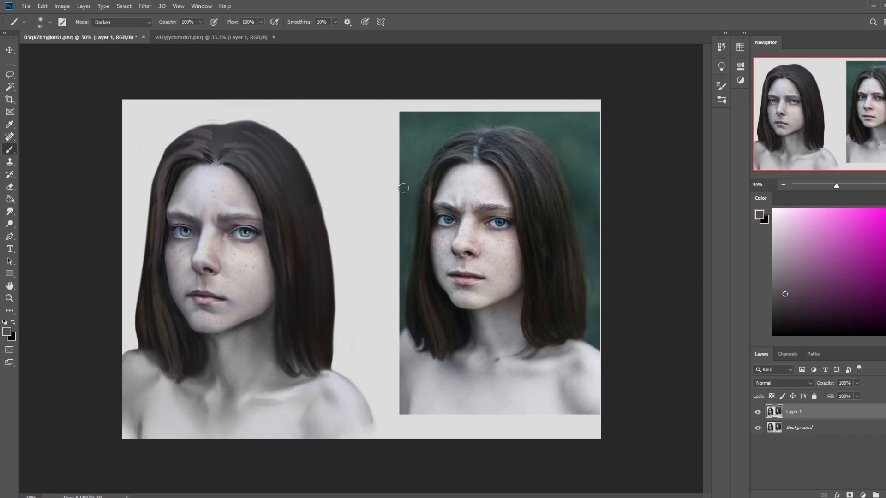
# Step: Brighten the left-hand painted eye with a sampled blue-grey, using a Lighten brush at 63% opacity
pyautogui.click(10, 211)
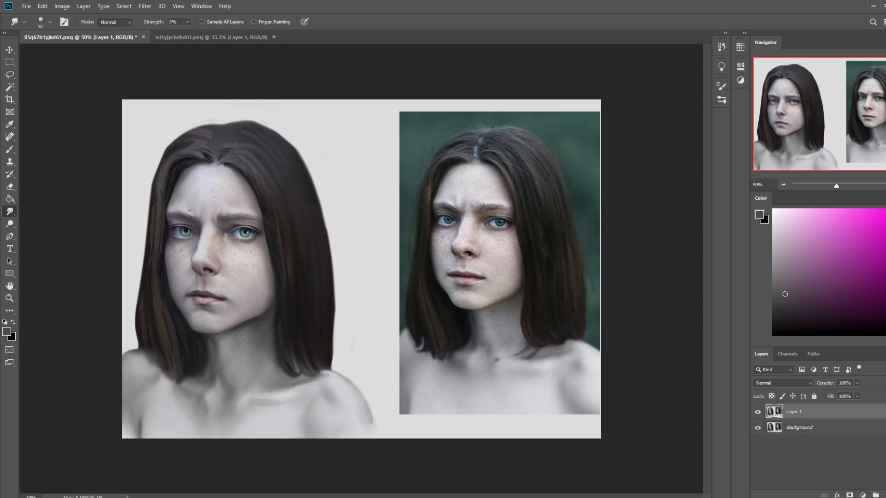
pyautogui.press('b')
pyautogui.keyDown('alt'); pyautogui.click(181, 234); pyautogui.keyUp('alt')
pyautogui.click(123, 22)
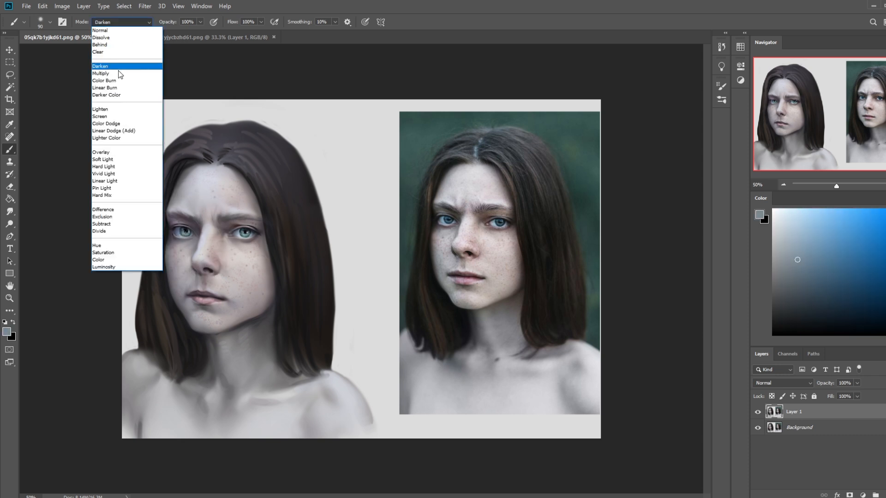
pyautogui.click(115, 113)
pyautogui.keyDown('alt'); pyautogui.click(181, 235); pyautogui.keyUp('alt')
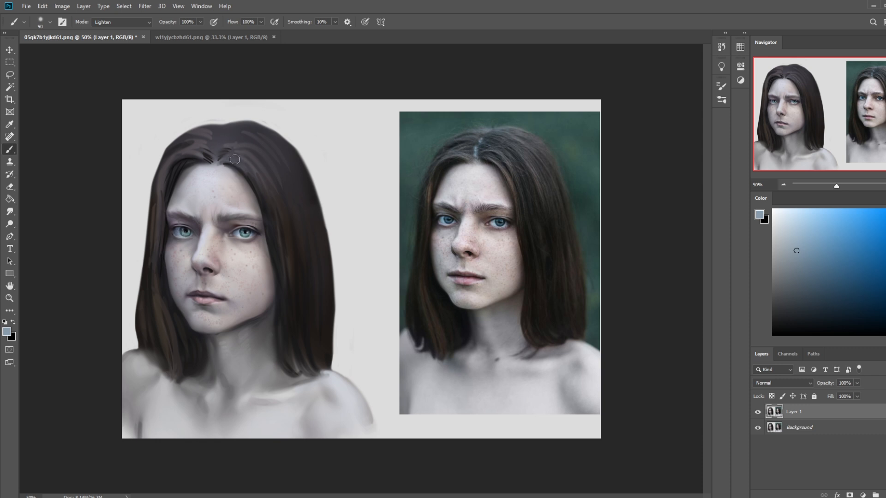
pyautogui.click(201, 22)
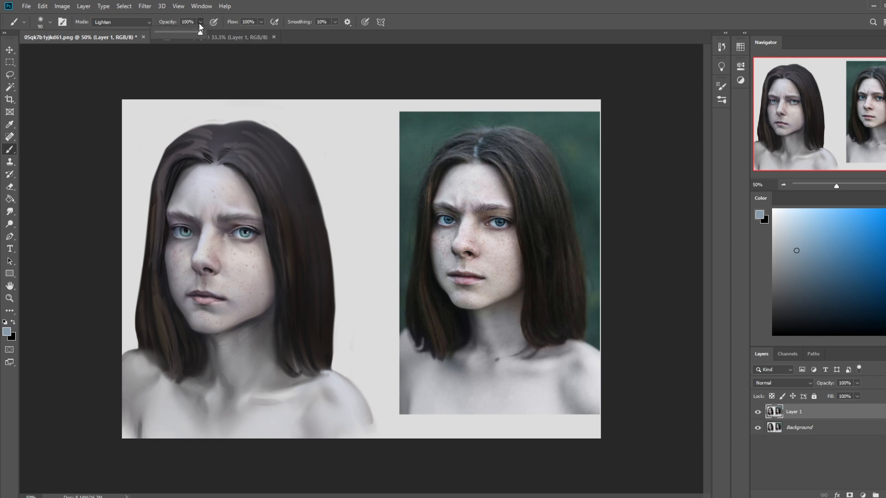
pyautogui.click(177, 235)
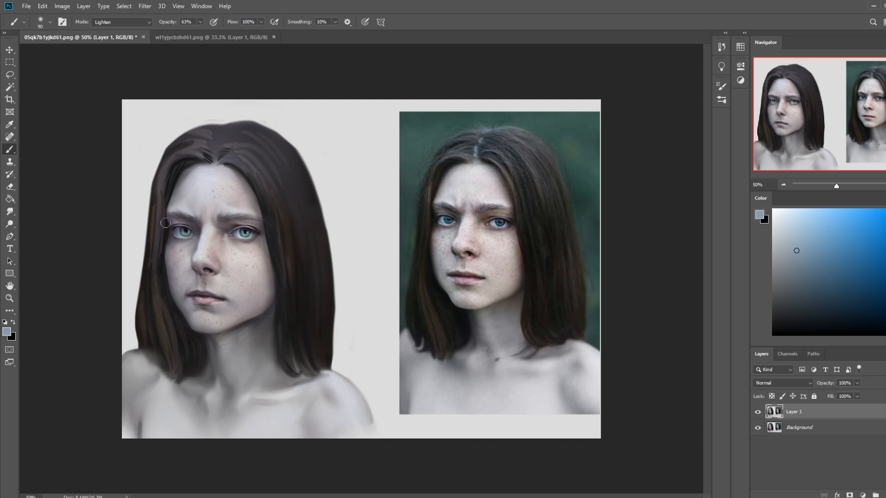
pyautogui.moveTo(177, 235); pyautogui.dragTo(183, 234)
pyautogui.click(9, 211)
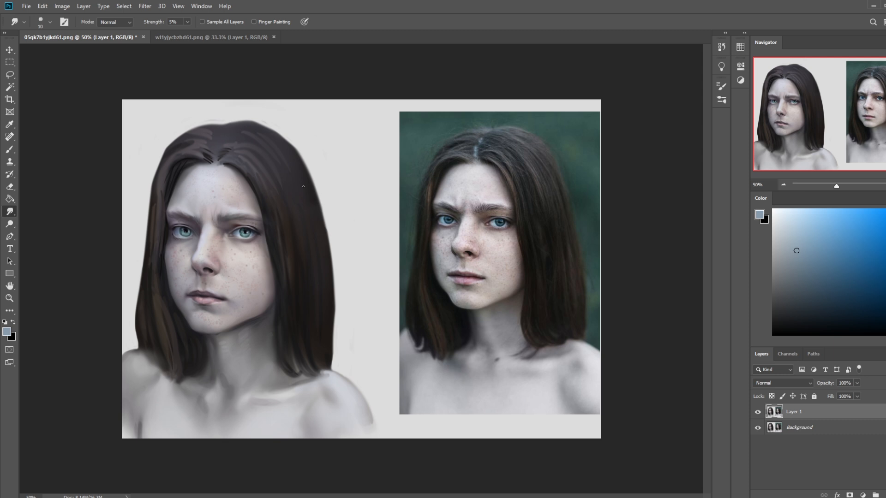
# Step: Repaint the upper lid of the right-hand painted eye with sampled skin tones, using a Normal brush at about 78% opacity
pyautogui.press('b')
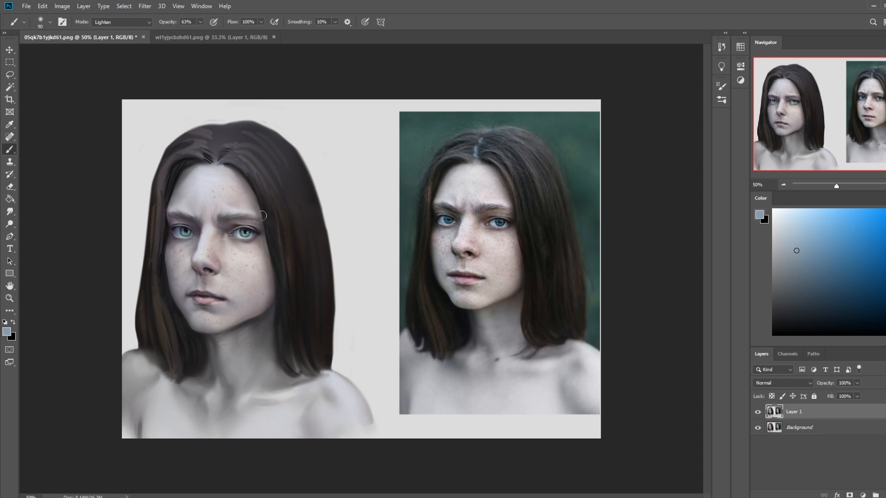
pyautogui.keyDown('alt'); pyautogui.click(240, 245); pyautogui.keyUp('alt')
pyautogui.click(137, 24)
pyautogui.scroll(5, 137, 41)
pyautogui.click(120, 30)
pyautogui.click(201, 21)
pyautogui.moveTo(201, 32); pyautogui.dragTo(207, 32)
pyautogui.keyDown('alt'); pyautogui.click(240, 218); pyautogui.keyUp('alt')
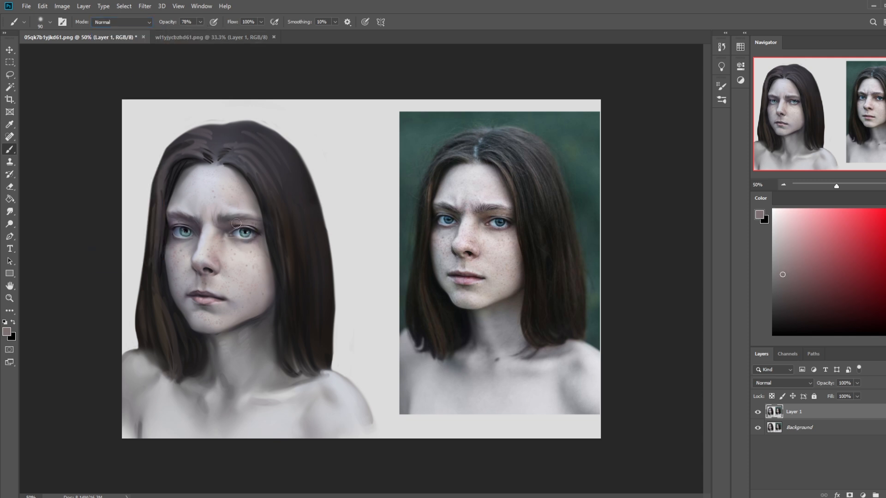
pyautogui.keyDown('alt'); pyautogui.click(240, 222); pyautogui.keyUp('alt')
pyautogui.keyDown('alt'); pyautogui.click(247, 222); pyautogui.keyUp('alt')
pyautogui.keyDown('alt'); pyautogui.click(208, 203); pyautogui.keyUp('alt')
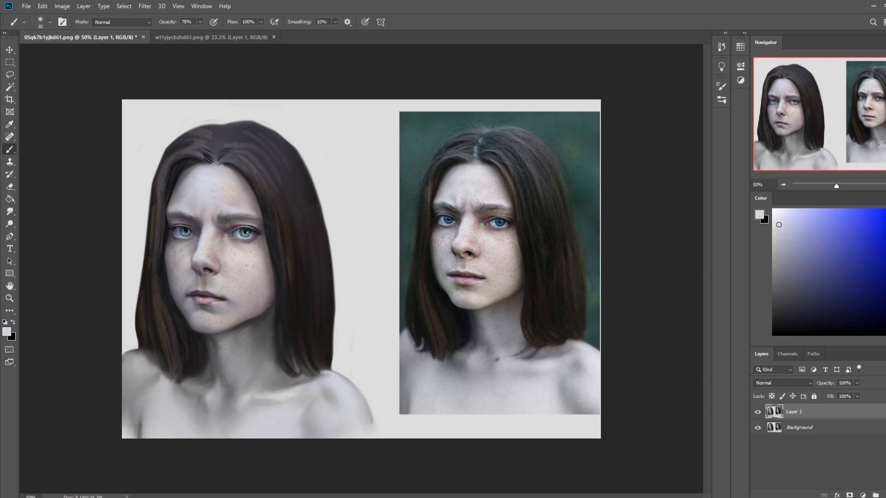
# Step: Deepen the shading around the right-hand painted eye with sampled tones, using a Darken brush at 41% opacity, enlarged to size 175
pyautogui.click(200, 22)
pyautogui.click(239, 224)
pyautogui.keyDown('alt'); pyautogui.click(257, 251); pyautogui.keyUp('alt')
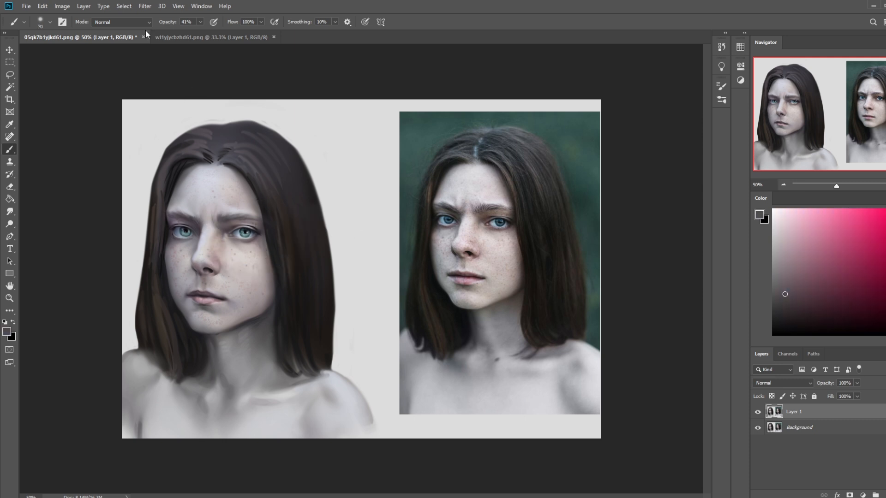
pyautogui.click(122, 21)
pyautogui.click(111, 66)
pyautogui.press(']')
pyautogui.press(']')
pyautogui.press(']')
pyautogui.press(']')
pyautogui.keyDown('alt'); pyautogui.click(257, 228); pyautogui.keyUp('alt')
pyautogui.keyDown('alt'); pyautogui.click(232, 227); pyautogui.keyUp('alt')
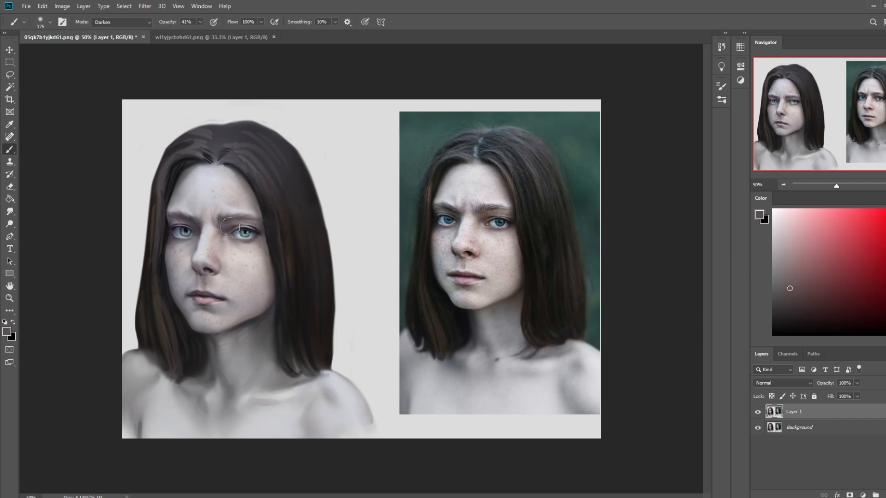
pyautogui.keyDown('alt'); pyautogui.click(233, 251); pyautogui.keyUp('alt')
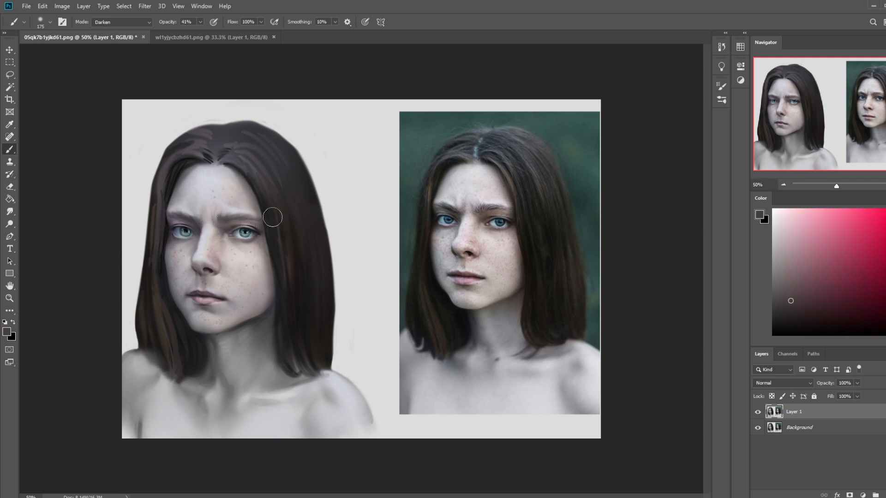
# Step: Compare the painted face against earlier Smudge states in the history, ending on the latest brush state
pyautogui.hotkey('ctrl', '+')
pyautogui.hotkey('ctrl', '+')
pyautogui.moveTo(214, 234); pyautogui.dragTo(393, 257)
pyautogui.click(722, 47)
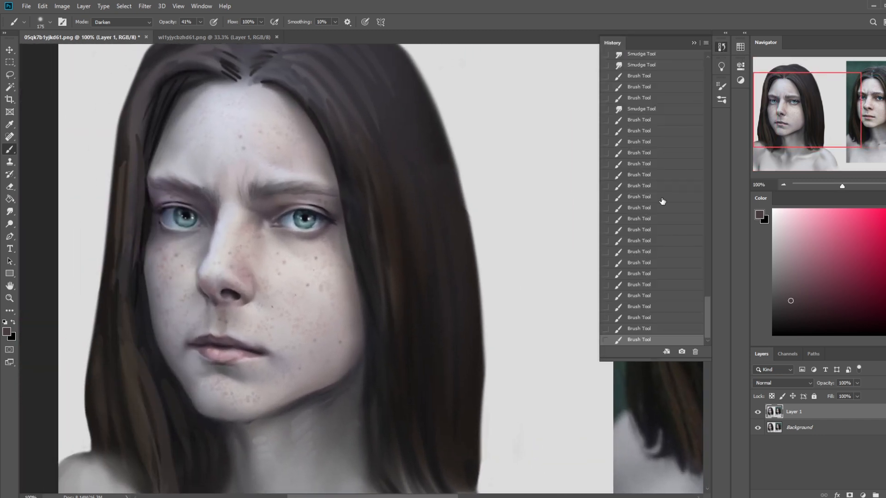
pyautogui.click(639, 110)
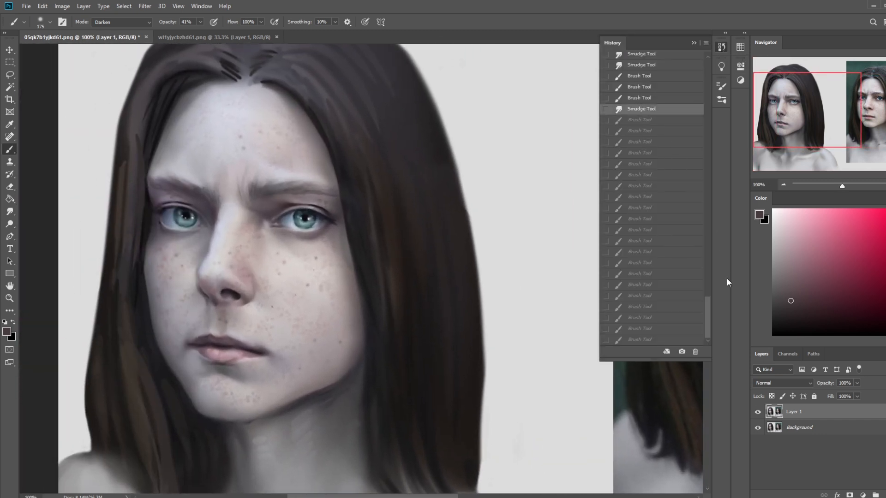
pyautogui.scroll(2, 708, 304)
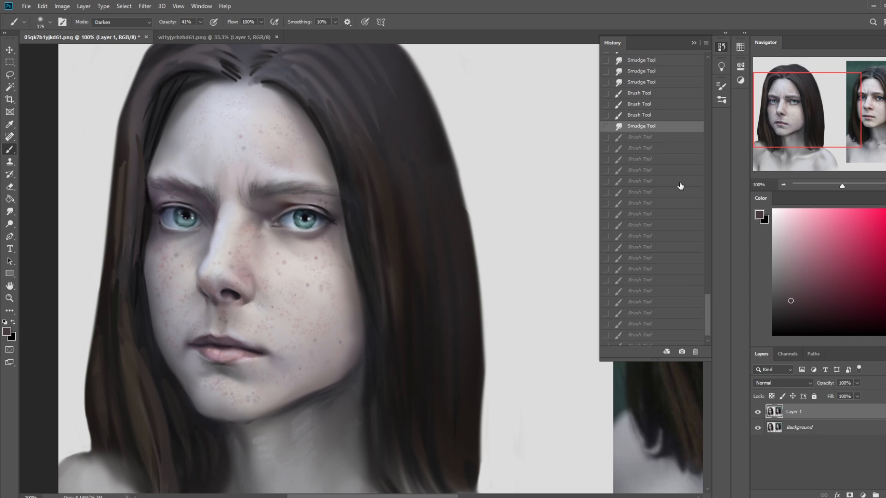
pyautogui.click(667, 83)
pyautogui.scroll(-2, 709, 315)
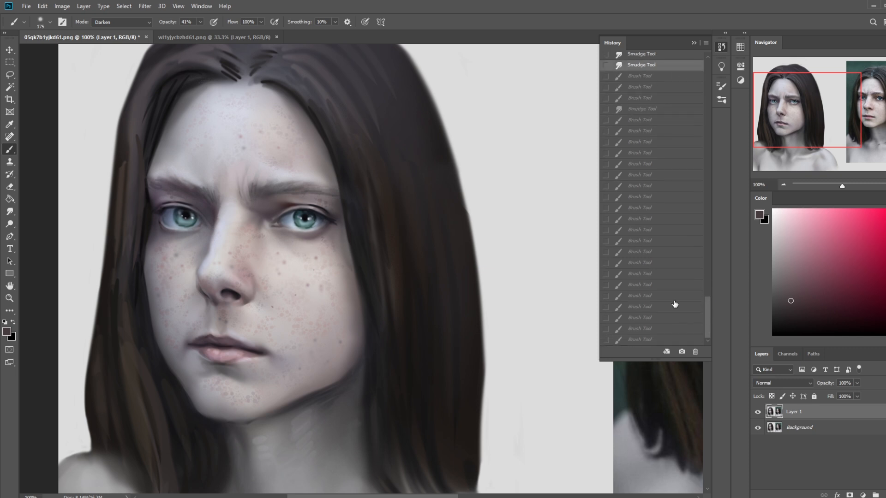
pyautogui.click(643, 111)
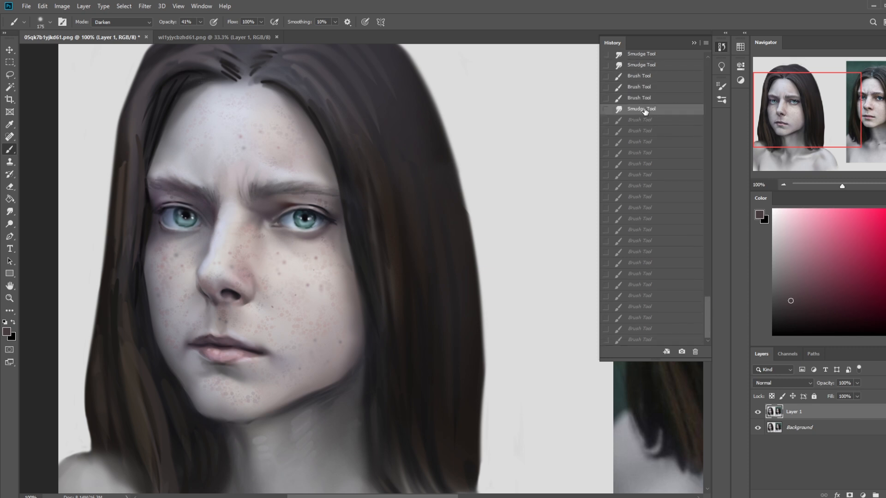
pyautogui.click(641, 341)
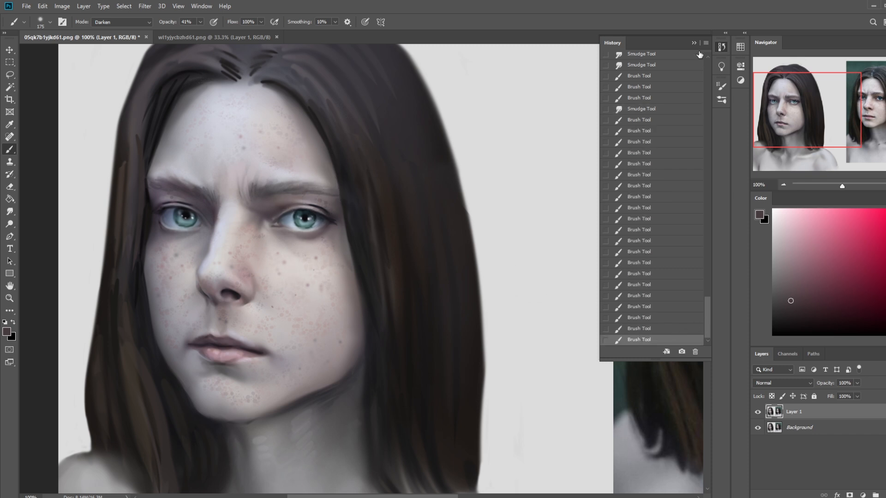
pyautogui.click(703, 37)
# Step: Sample a dark tone beside the right-hand painted eye and reduce the Darken brush to size 70 for shading its inner corner
pyautogui.hotkey('ctrl', '-')
pyautogui.hotkey('ctrl', '-')
pyautogui.hotkey('ctrl', '-')
pyautogui.press('z')
pyautogui.moveTo(212, 205); pyautogui.dragTo(325, 272)
pyautogui.press('b')
pyautogui.keyDown('alt'); pyautogui.click(432, 272); pyautogui.keyUp('alt')
pyautogui.press('[')
pyautogui.press('[')
pyautogui.press('[')
pyautogui.press('[')
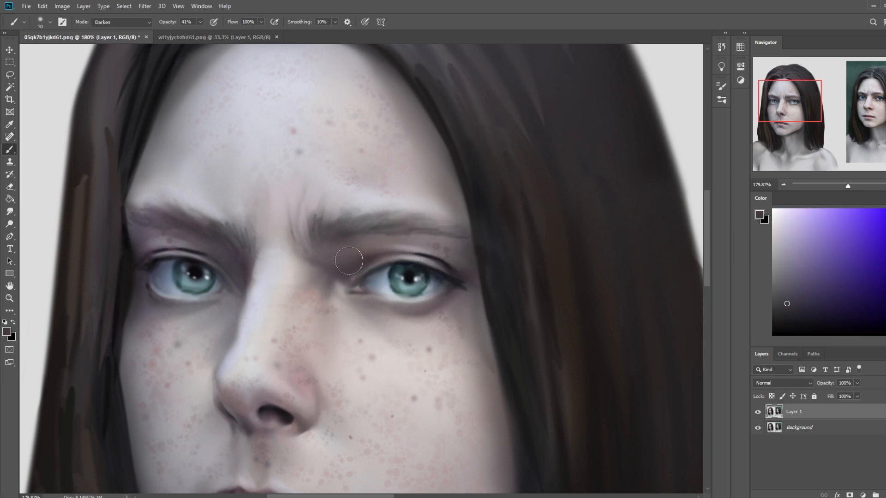
# Step: Refine the lid crease and lash line of the right-hand painted eye with small Normal brushes at 68% opacity
pyautogui.press('[')
pyautogui.press('[')
pyautogui.press('[')
pyautogui.press('[')
pyautogui.press('[')
pyautogui.press(']')
pyautogui.click(200, 22)
pyautogui.moveTo(200, 33); pyautogui.dragTo(212, 36)
pyautogui.click(124, 23)
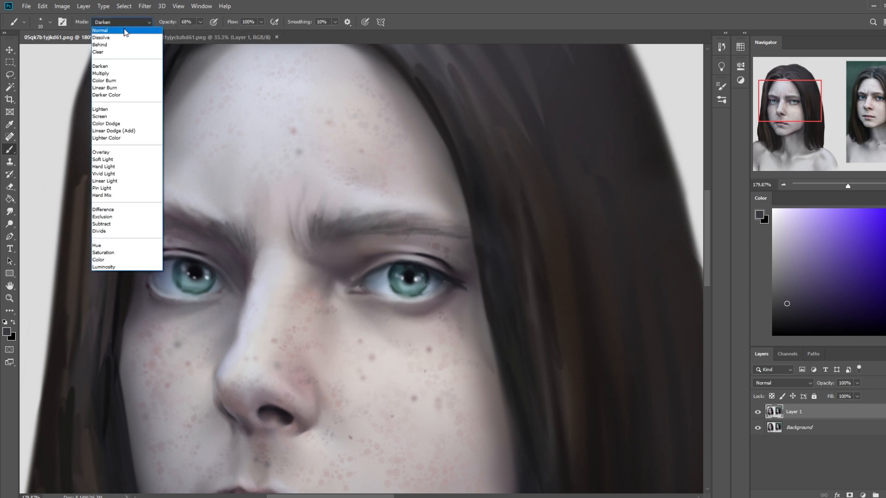
pyautogui.click(121, 28)
pyautogui.press(']')
pyautogui.press(']')
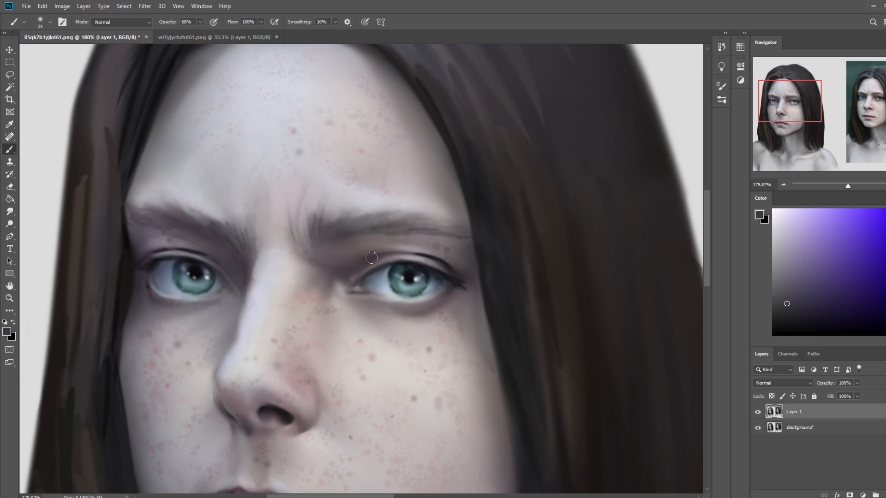
pyautogui.press('[')
pyautogui.press('[')
pyautogui.press('[')
pyautogui.hotkey('ctrl', '0')
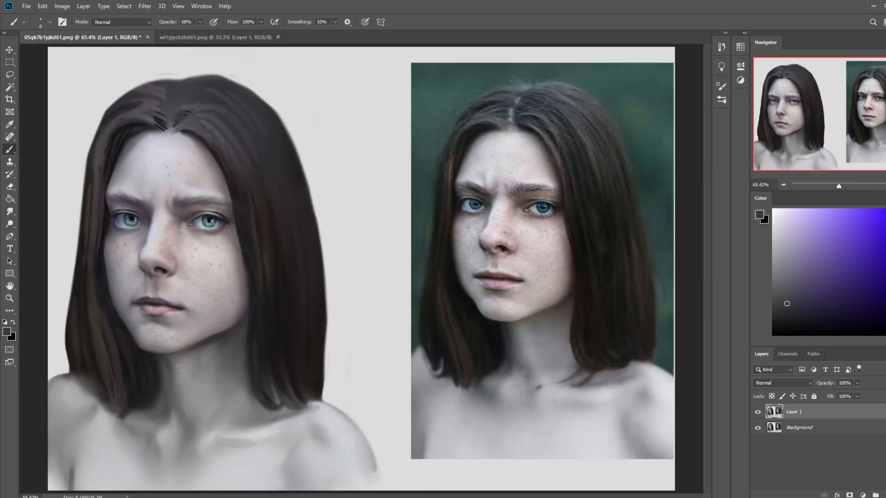
pyautogui.press(']')
# Step: Soften the freckles and skin below the right-hand painted eye with the Smudge tool at 5% strength, varying the brush size
pyautogui.click(9, 211)
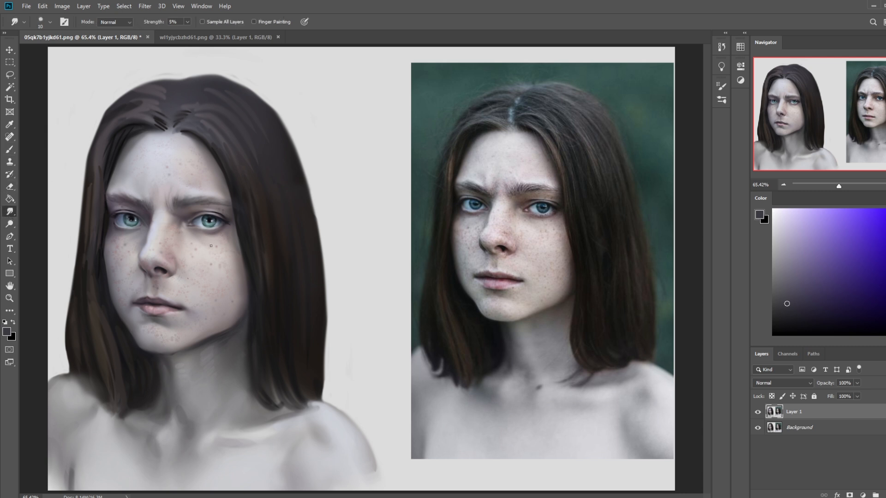
pyautogui.press(']')
pyautogui.press(']')
pyautogui.hotkey('ctrl', '-')
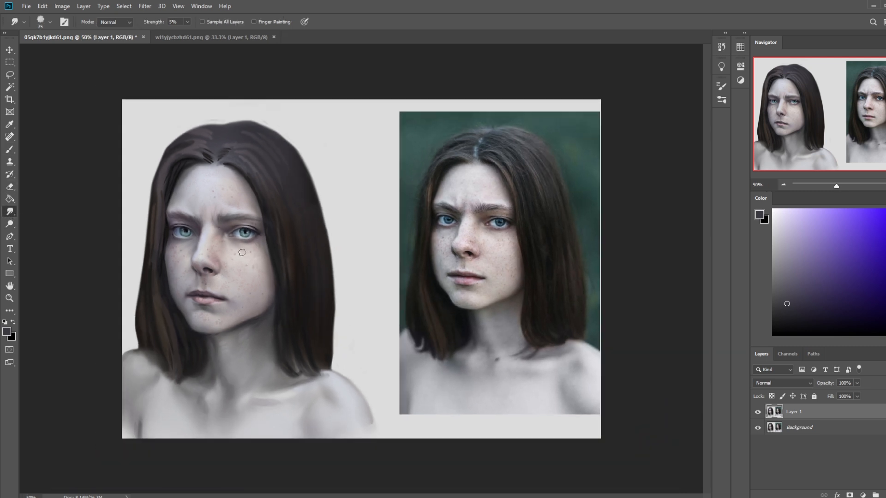
pyautogui.press(']')
pyautogui.press('[')
pyautogui.press('[')
pyautogui.press(']')
pyautogui.press(']')
pyautogui.press(']')
pyautogui.press(']')
# Step: Choose a large soft brush preset and blend the nose bridge between the painted eyes with a sampled tone at 23% opacity
pyautogui.press('b')
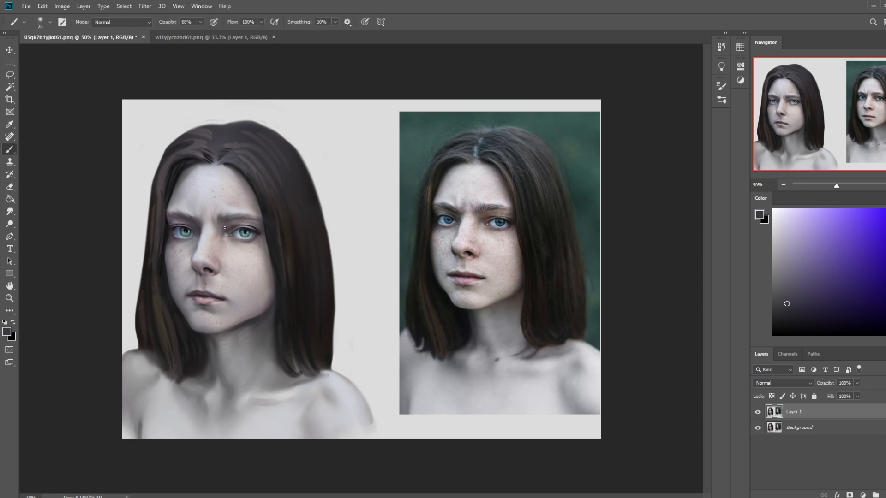
pyautogui.rightClick(274, 179)
pyautogui.click(295, 267)
pyautogui.click(637, 168)
pyautogui.press('[')
pyautogui.press('[')
pyautogui.keyDown('alt'); pyautogui.click(212, 230); pyautogui.keyUp('alt')
pyautogui.moveTo(200, 23); pyautogui.dragTo(180, 35)
pyautogui.moveTo(214, 230); pyautogui.dragTo(217, 224)
pyautogui.keyDown('alt'); pyautogui.click(228, 231); pyautogui.keyUp('alt')
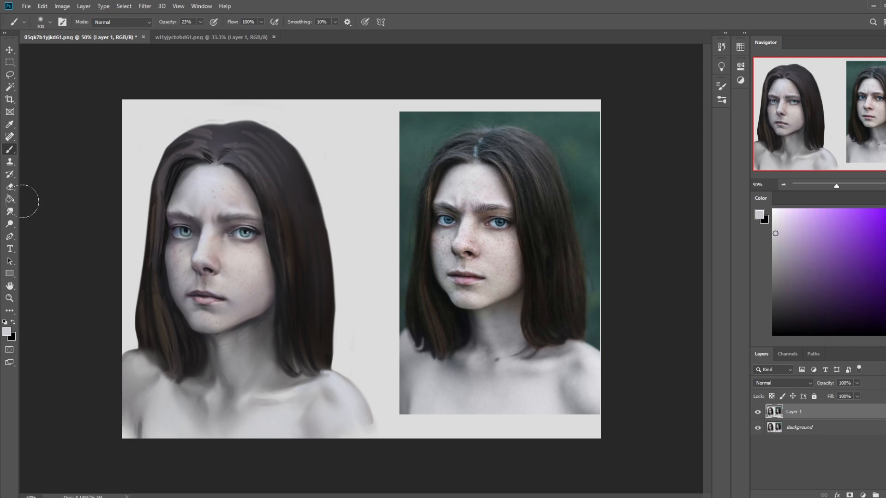
# Step: Smudge the painted brow area between the eyes at 13% strength, with the brush reduced to size 15
pyautogui.click(10, 211)
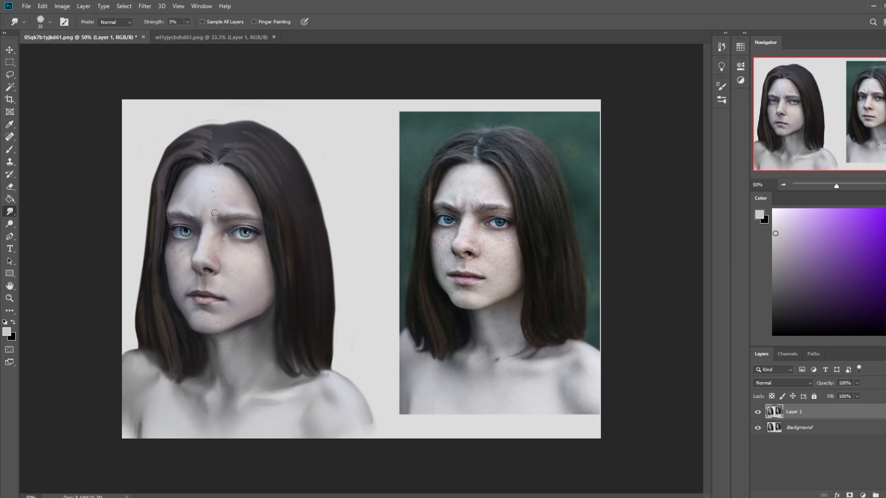
pyautogui.click(187, 21)
pyautogui.moveTo(183, 32); pyautogui.dragTo(191, 33)
pyautogui.press('[')
pyautogui.press('[')
pyautogui.press('[')
pyautogui.press(']')
pyautogui.press('[')
# Step: Sample the dark tone at the right-hand painted eye's outer corner, shrink the brush for lash detail and set 46% opacity
pyautogui.press('b')
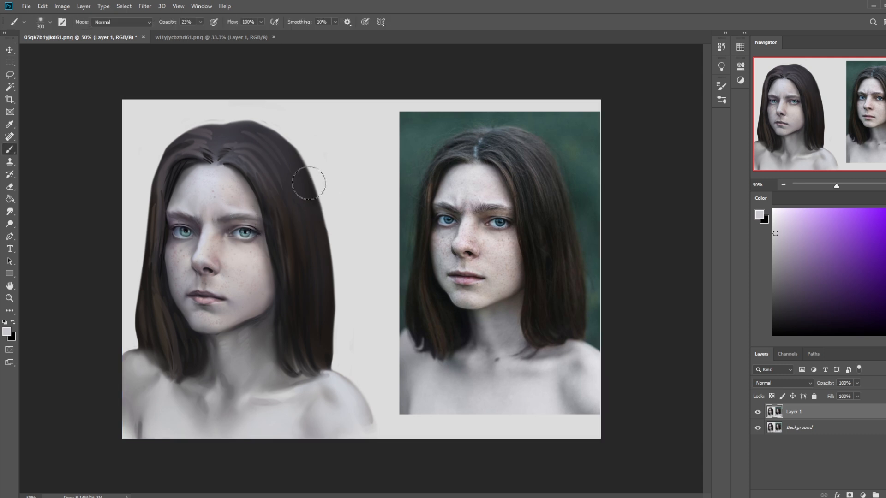
pyautogui.press('alt')
pyautogui.keyDown('alt'); pyautogui.click(258, 225); pyautogui.keyUp('alt')
pyautogui.press('[')
pyautogui.press('[')
pyautogui.press('[')
pyautogui.press('[')
pyautogui.press('[')
pyautogui.press('[')
pyautogui.press('[')
pyautogui.press('[')
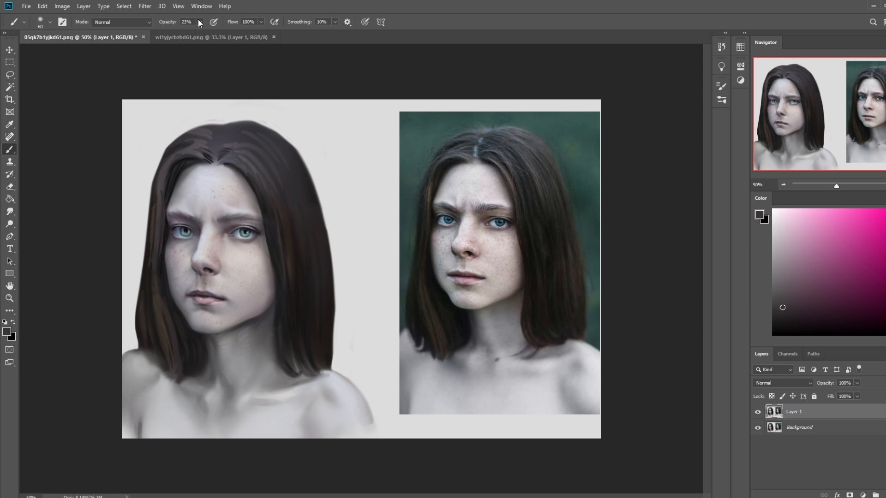
pyautogui.press('[')
pyautogui.press('[')
pyautogui.press('4')
pyautogui.press('6')
# Step: Touch up the skin, brow and lash tones around the right-hand painted eye with sampled colours and a size 50 brush
pyautogui.keyDown('alt'); pyautogui.click(226, 198); pyautogui.keyUp('alt')
pyautogui.press(']')
pyautogui.press(']')
pyautogui.press(']')
pyautogui.press(']')
pyautogui.press(']')
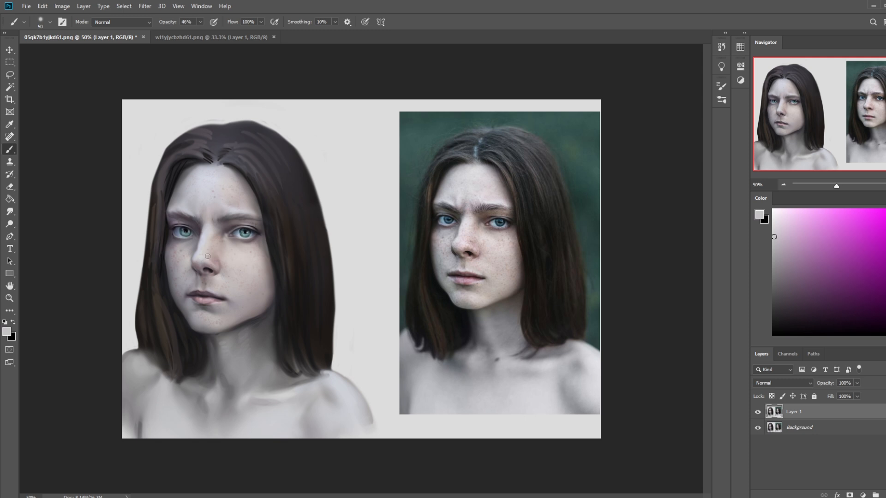
pyautogui.keyDown('alt'); pyautogui.click(235, 240); pyautogui.keyUp('alt')
pyautogui.keyDown('alt'); pyautogui.click(238, 249); pyautogui.keyUp('alt')
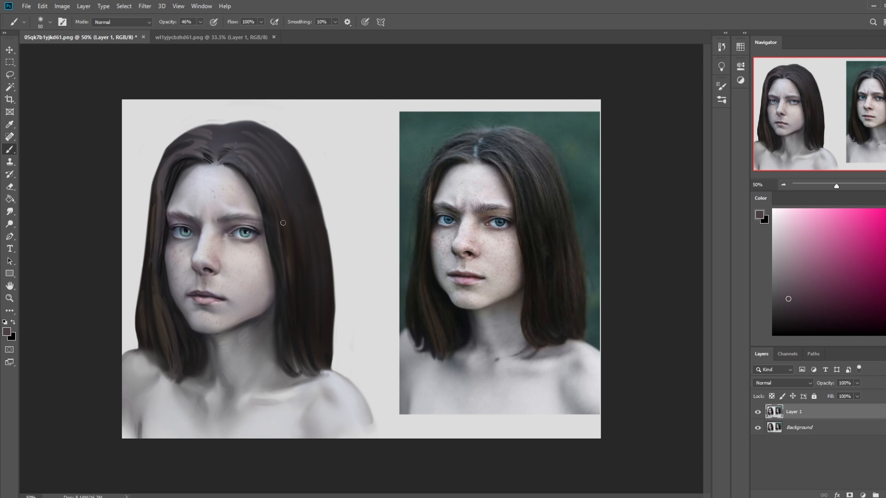
pyautogui.keyDown('alt'); pyautogui.click(261, 227); pyautogui.keyUp('alt')
pyautogui.keyDown('alt'); pyautogui.click(229, 214); pyautogui.keyUp('alt')
# Step: Switch to the size 30 Istebraks Sketching brush, sample the brow tone and try a stroke across the right-hand painted eye
pyautogui.rightClick(291, 222)
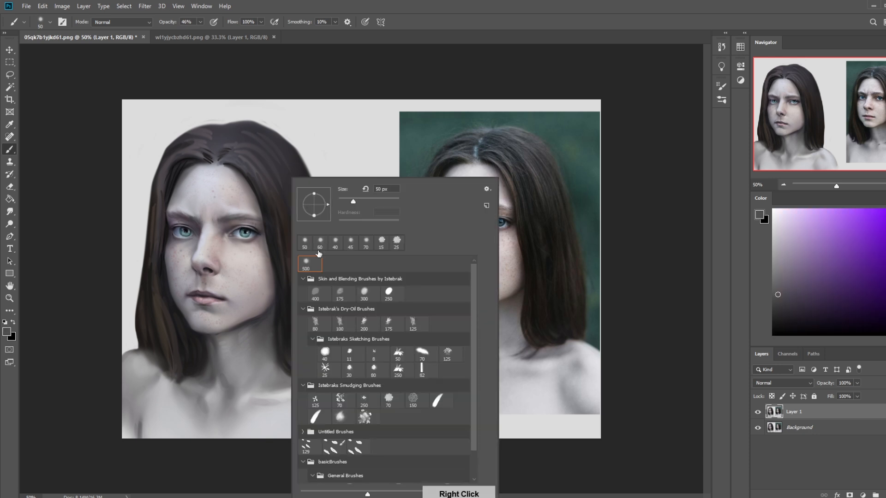
pyautogui.click(349, 366)
pyautogui.click(655, 265)
pyautogui.keyDown('alt'); pyautogui.click(224, 216); pyautogui.keyUp('alt')
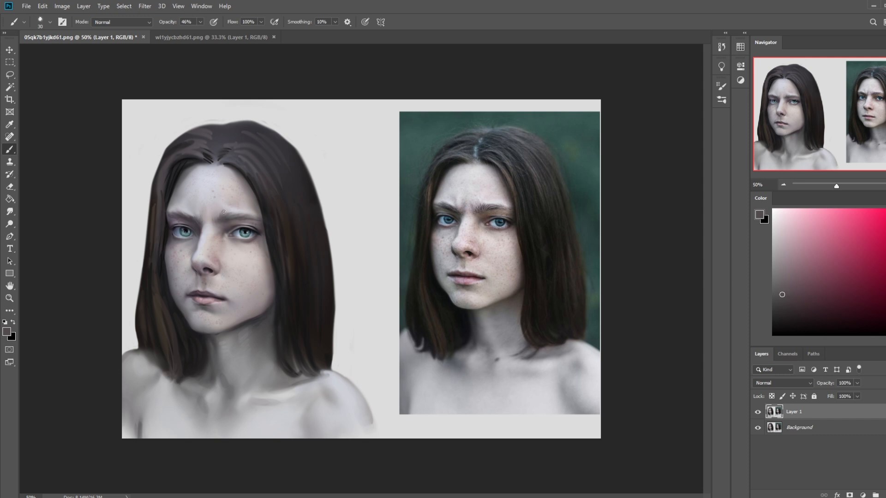
pyautogui.moveTo(238, 234); pyautogui.dragTo(252, 247)
pyautogui.hotkey('ctrl', 'z')
pyautogui.press('r')
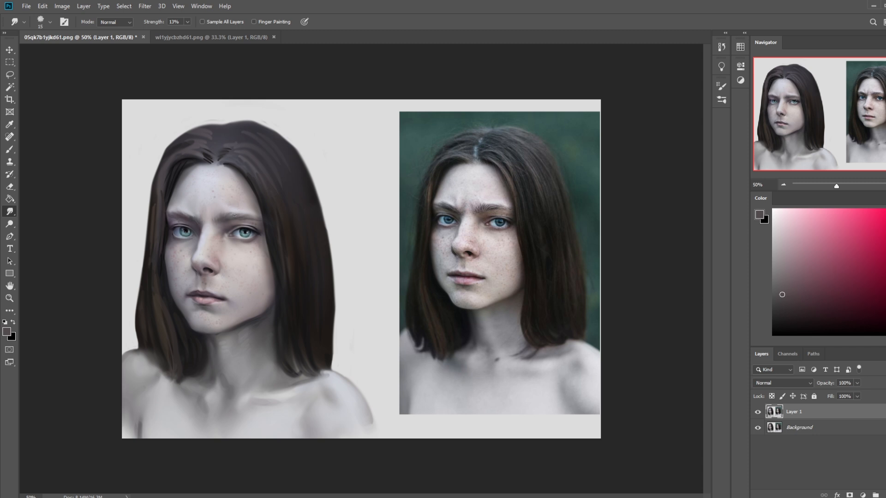
pyautogui.press('b')
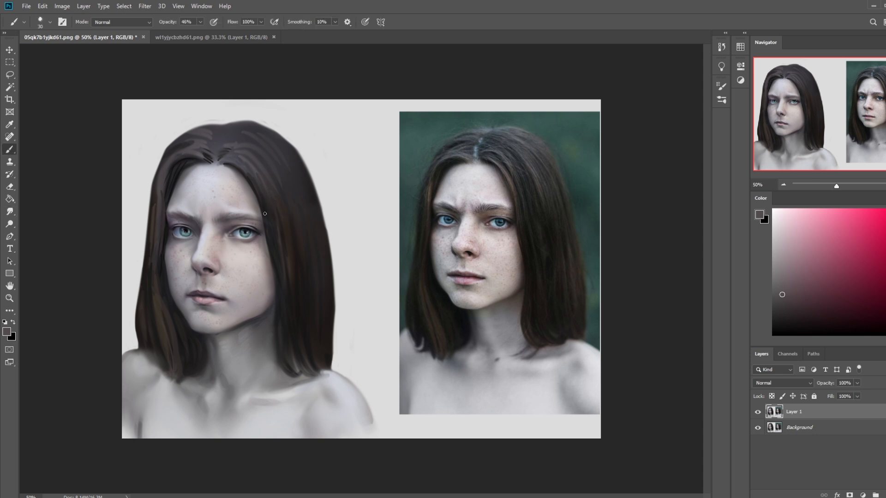
# Step: Copy the right-hand painted eyebrow to its own layer, nudge it vertically and merge it into Layer 1
pyautogui.press('l')
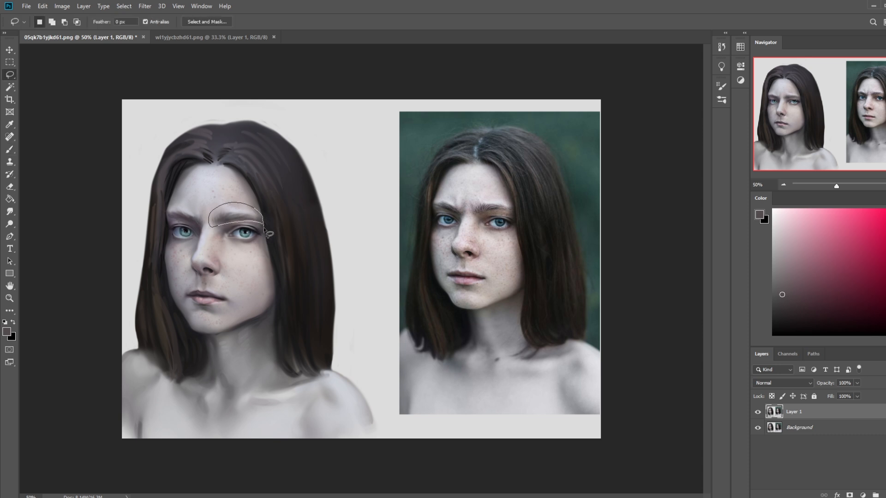
pyautogui.hotkey('ctrl', 'j')
pyautogui.press('v')
pyautogui.press('Up')
pyautogui.press('Down')
pyautogui.press('b')
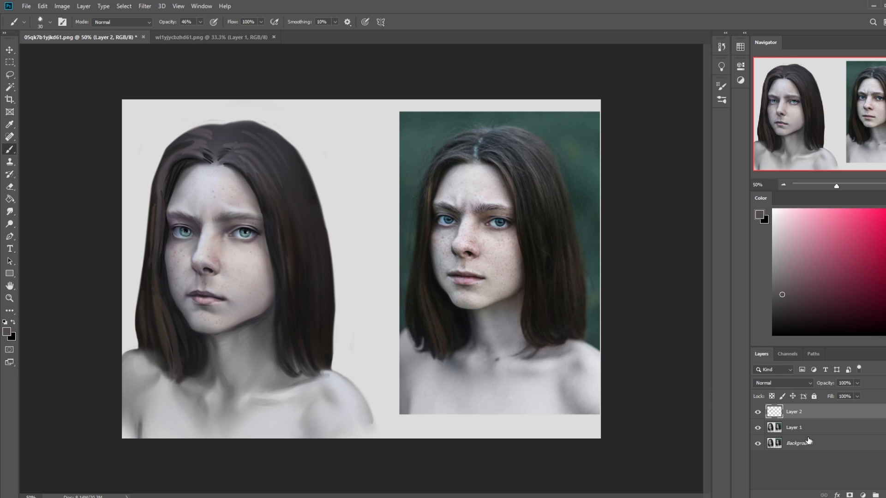
pyautogui.rightClick(809, 412)
pyautogui.click(824, 289)
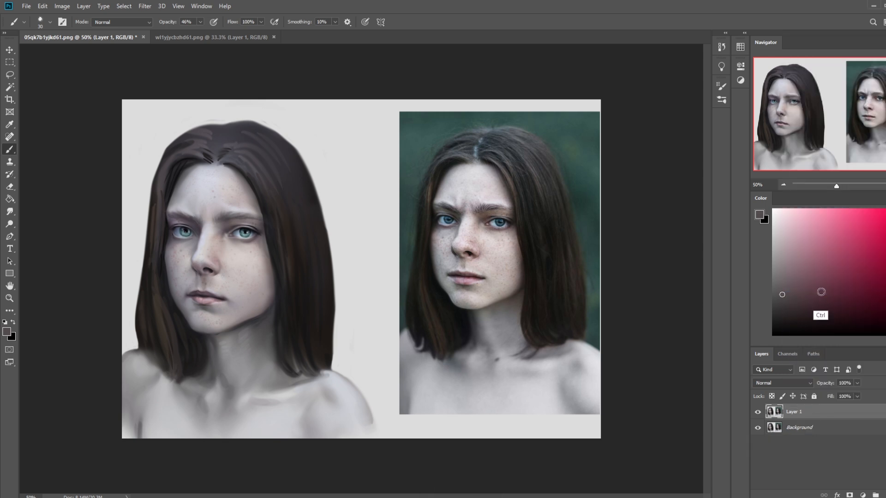
# Step: Lasso the painted nose and its bridge up to the brow, and copy the selection to a new layer
pyautogui.hotkey('ctrl', '-')
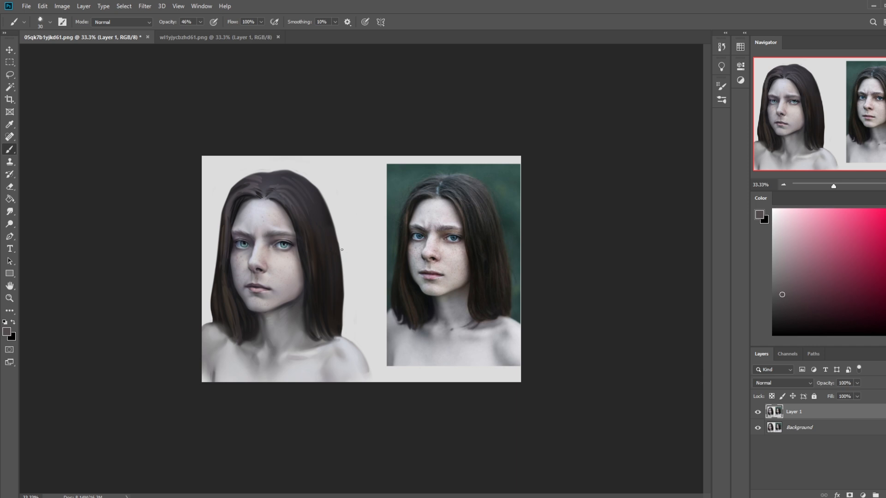
pyautogui.press('l')
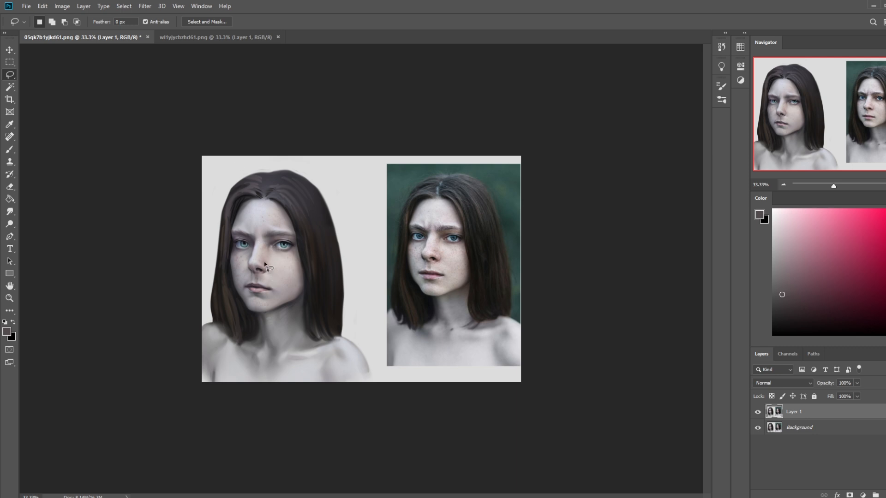
pyautogui.moveTo(251, 245); pyautogui.dragTo(264, 237)
pyautogui.press('shift')
pyautogui.press('shift')
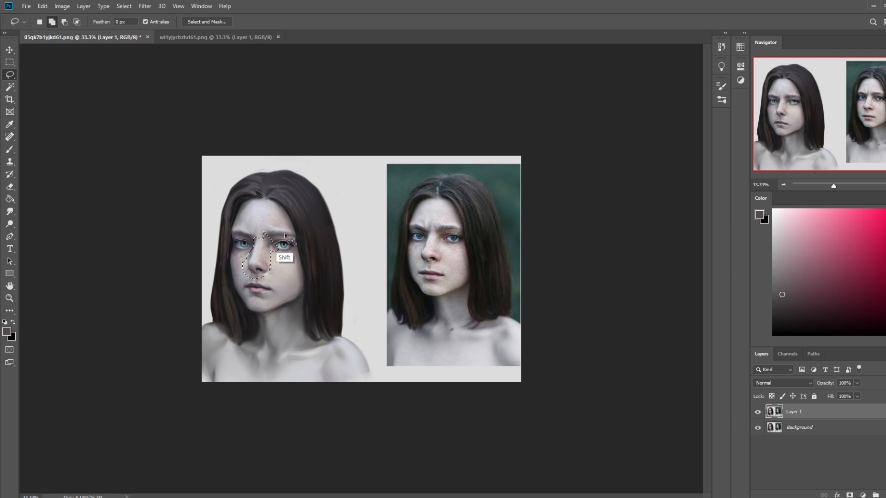
pyautogui.press('shift')
pyautogui.hotkey('ctrl', 'j')
pyautogui.press('v')
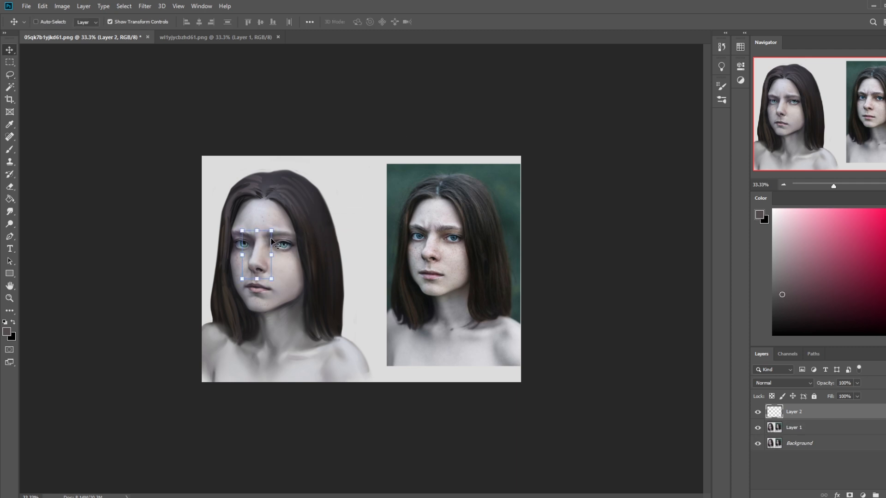
# Step: Stretch the copied nose horizontally to about 111% of its width and nudge it slightly
pyautogui.press('shift')
pyautogui.moveTo(272, 254); pyautogui.dragTo(276, 254)
pyautogui.moveTo(276, 255); pyautogui.dragTo(275, 254)
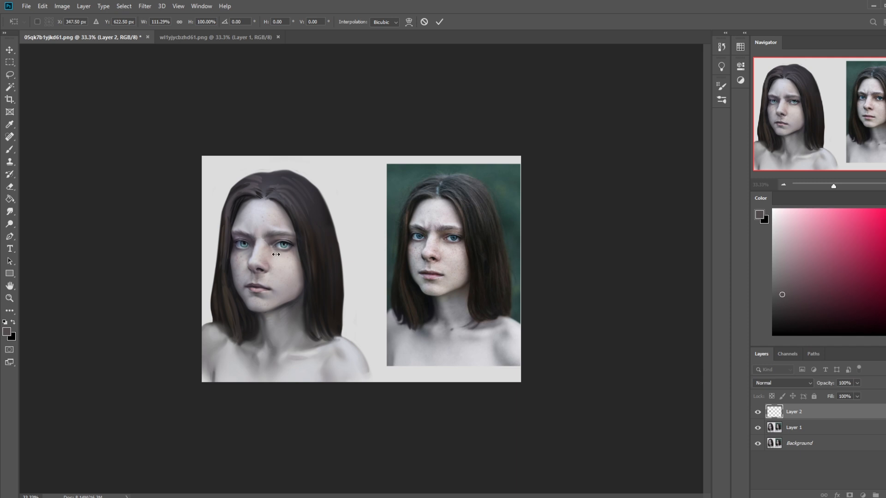
pyautogui.press('Left')
pyautogui.press('Return')
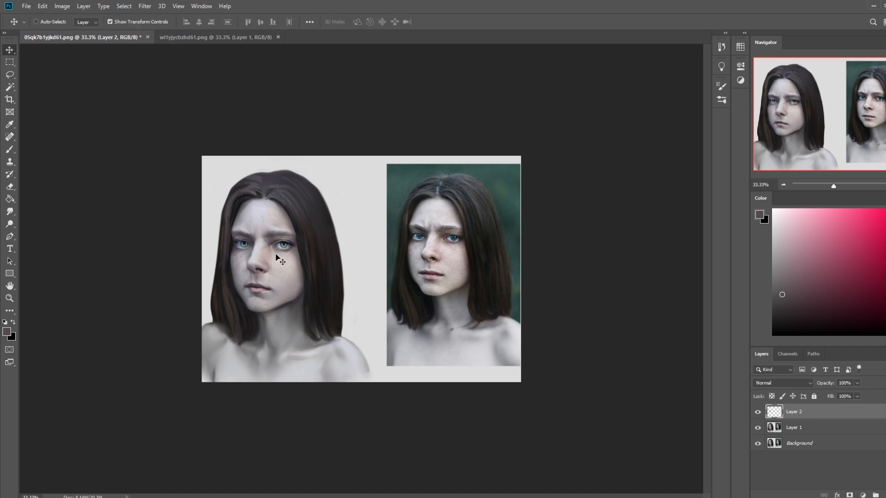
# Step: Scale the nose copy proportionally to about 101.6% and nudge it into place on the face
pyautogui.click(273, 280)
pyautogui.moveTo(273, 279); pyautogui.dragTo(280, 255)
pyautogui.press('Left')
pyautogui.press('Left')
pyautogui.press('Left')
pyautogui.press('Up')
pyautogui.press('Up')
pyautogui.press('Up')
pyautogui.press('Up')
pyautogui.press('Up')
pyautogui.press('Up')
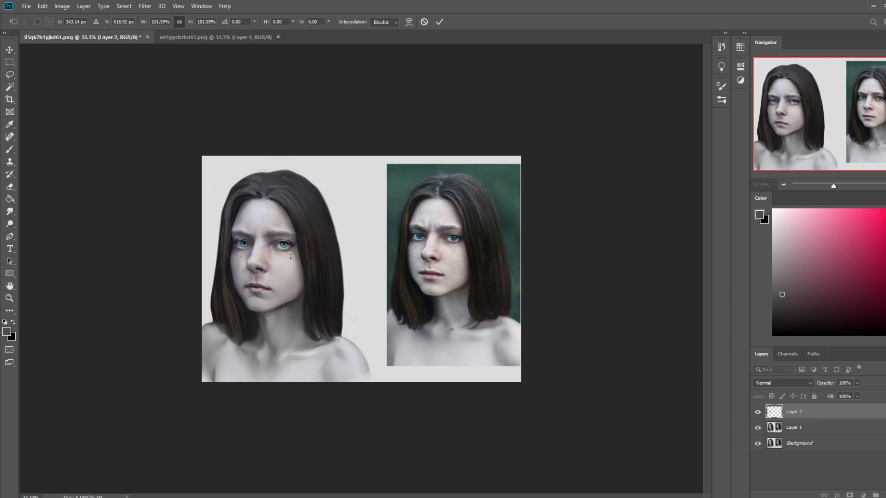
pyautogui.press('Right')
pyautogui.press('Right')
pyautogui.press('Right')
pyautogui.press('Down')
pyautogui.press('Down')
pyautogui.press('Down')
pyautogui.press('Return')
# Step: Blend the edges of the nose copy into the face with the Eraser reduced to size 175
pyautogui.press('e')
pyautogui.press('[')
pyautogui.press('[')
pyautogui.press('[')
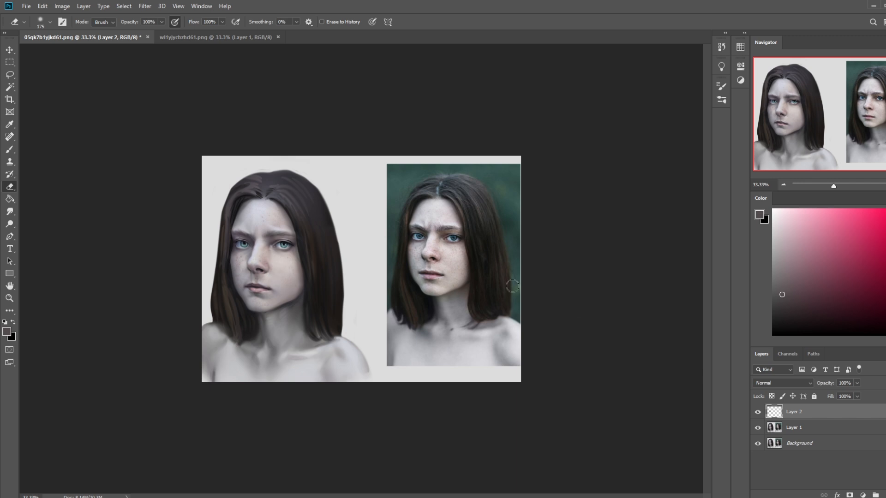
# Step: Compare the face with the nose copy hidden and shown, and merge the copy into Layer 1
pyautogui.click(758, 412)
pyautogui.click(759, 413)
pyautogui.click(757, 412)
pyautogui.click(758, 412)
pyautogui.rightClick(834, 406)
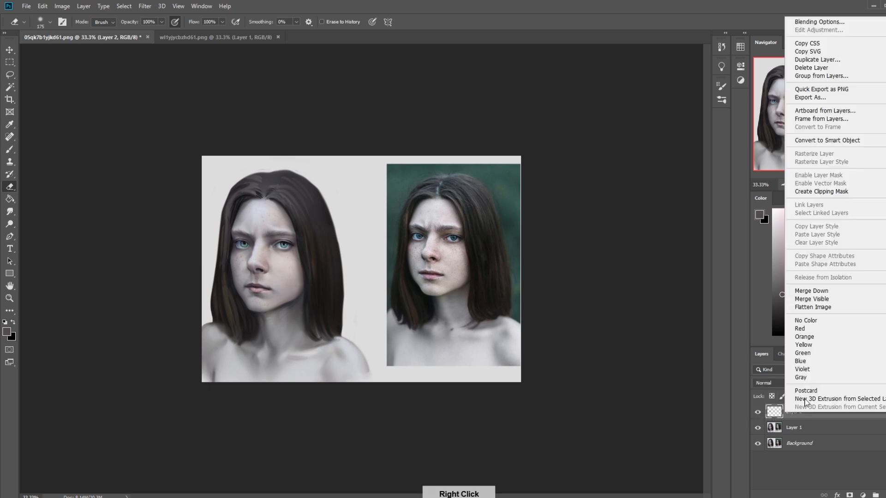
pyautogui.click(812, 292)
pyautogui.press('b')
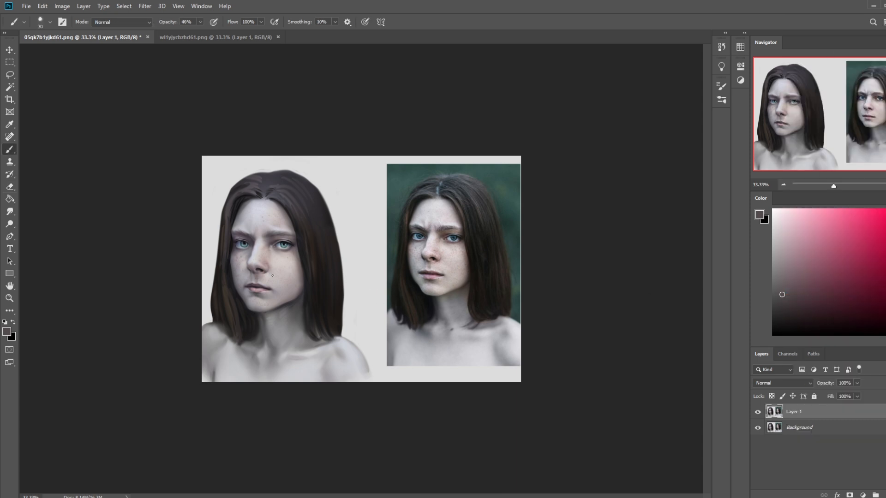
# Step: Lasso the painted mouth and chin area and copy it to a new layer
pyautogui.press('l')
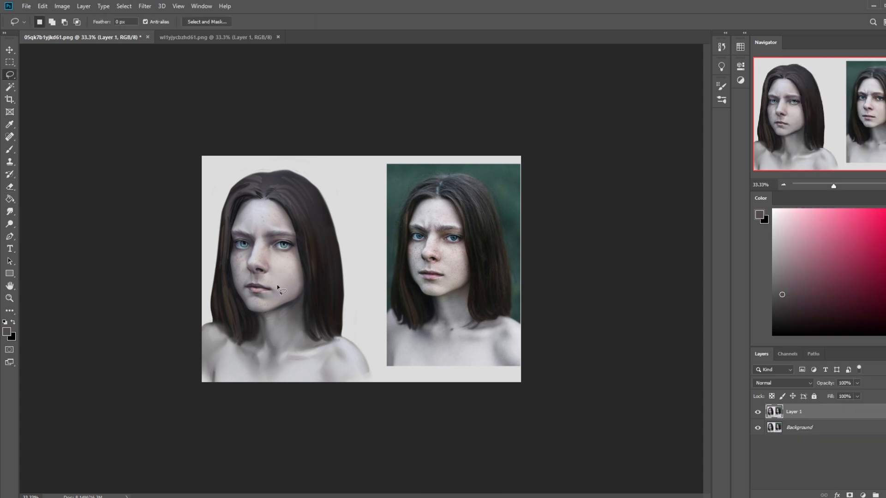
pyautogui.moveTo(243, 301)
pyautogui.mouseDown()
pyautogui.moveTo(268, 307)
pyautogui.moveTo(286, 291)
pyautogui.mouseUp()
pyautogui.moveTo(281, 280)
pyautogui.mouseDown()
pyautogui.moveTo(303, 279)
pyautogui.moveTo(291, 279)
pyautogui.mouseUp()
pyautogui.hotkey('ctrl', 'j')
pyautogui.press('v')
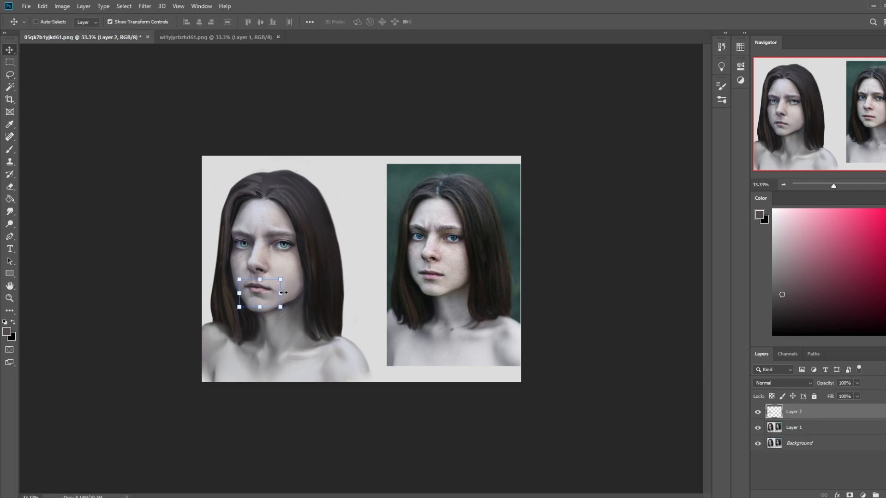
# Step: Enlarge the mouth-and-chin copy to about 108%, rotate it about -4.7° and nudge it into place below the nose
pyautogui.moveTo(287, 277); pyautogui.dragTo(283, 275)
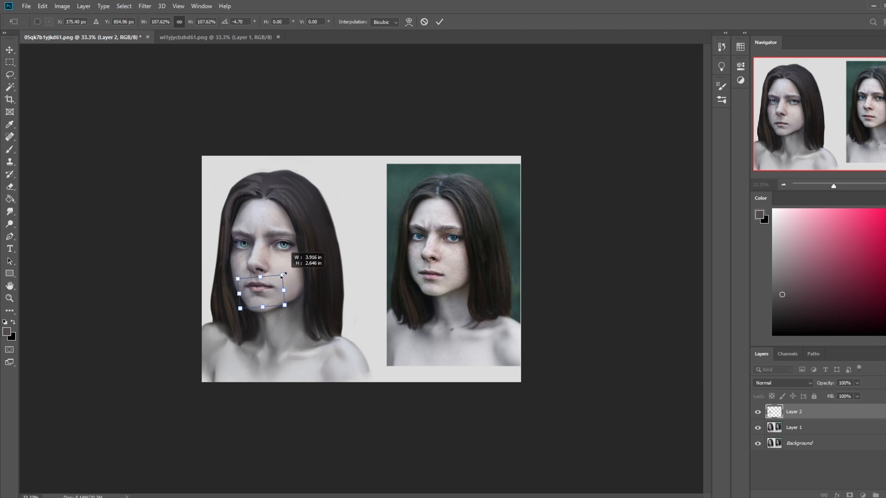
pyautogui.hotkey('ctrl', 'h')
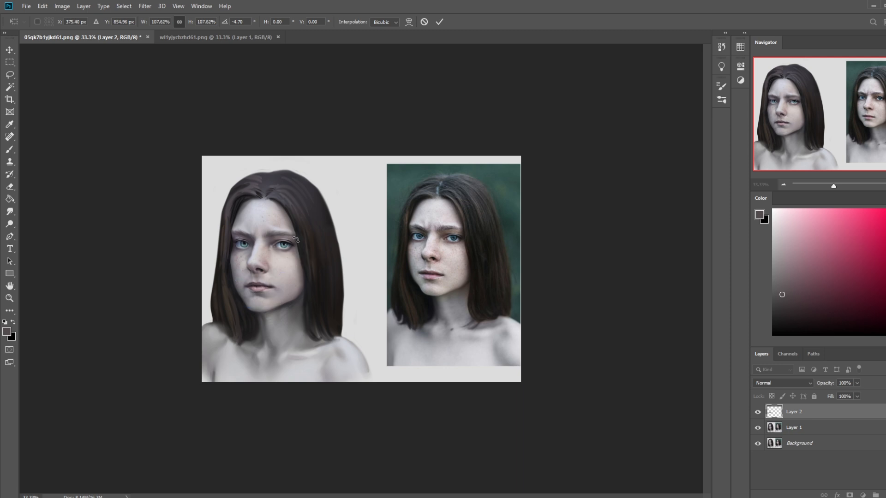
pyautogui.press('Down')
pyautogui.press('Down')
pyautogui.press('Down')
pyautogui.press('Down')
pyautogui.press('Down')
pyautogui.press('Down')
pyautogui.press('Up')
pyautogui.press('Up')
pyautogui.press('Up')
pyautogui.moveTo(286, 268)
pyautogui.mouseDown()
pyautogui.moveTo(295, 254)
pyautogui.moveTo(288, 268)
pyautogui.mouseUp()
pyautogui.moveTo(286, 265); pyautogui.dragTo(304, 253)
pyautogui.press('Return')
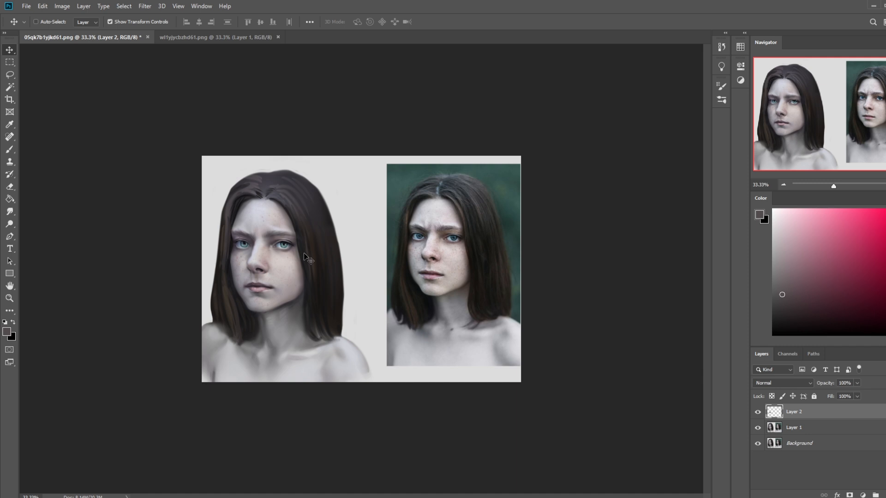
# Step: Check the mouth-and-chin copy against the original and clean up its edges with the size 175 Eraser
pyautogui.press('b')
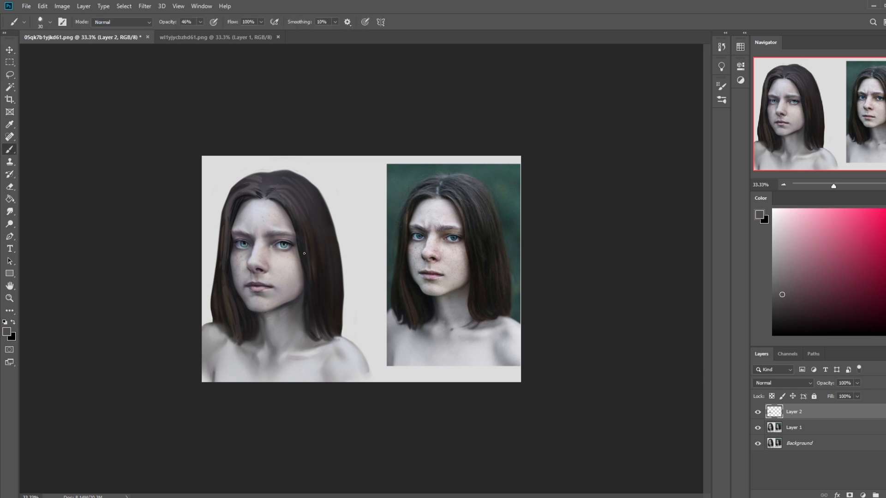
pyautogui.press('v')
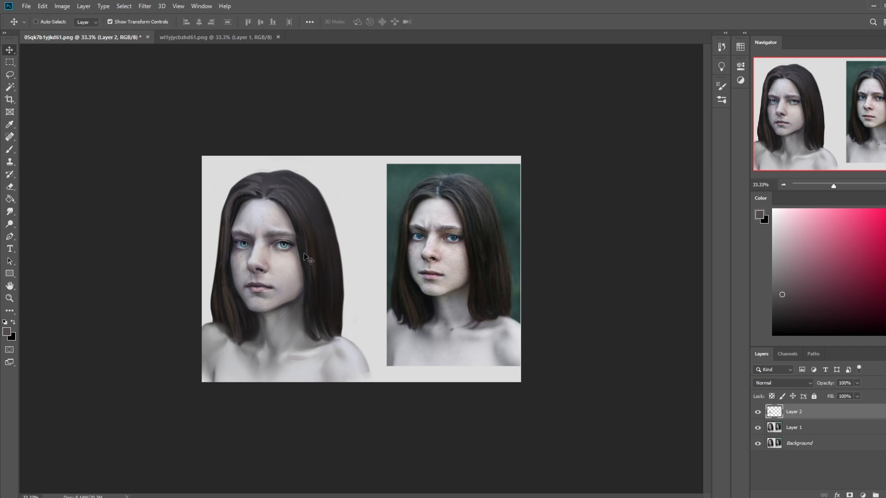
pyautogui.press('b')
pyautogui.click(758, 412)
pyautogui.click(758, 413)
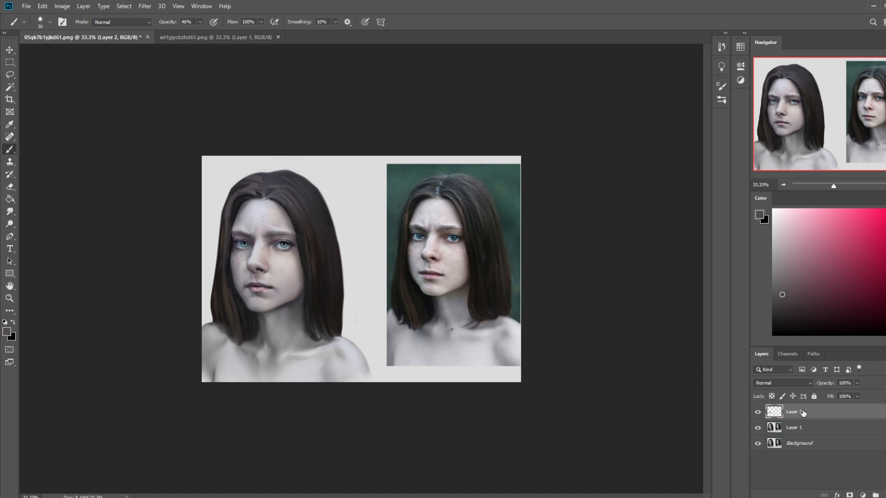
pyautogui.press('e')
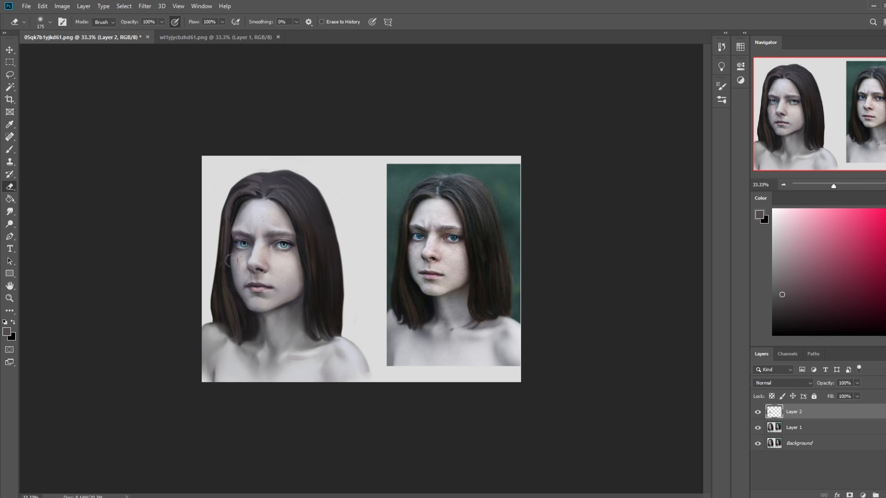
# Step: Compare the face with the mouth-and-chin copy hidden and shown, and merge the copy into Layer 1
pyautogui.click(758, 412)
pyautogui.click(757, 412)
pyautogui.click(757, 413)
pyautogui.click(758, 413)
pyautogui.press('b')
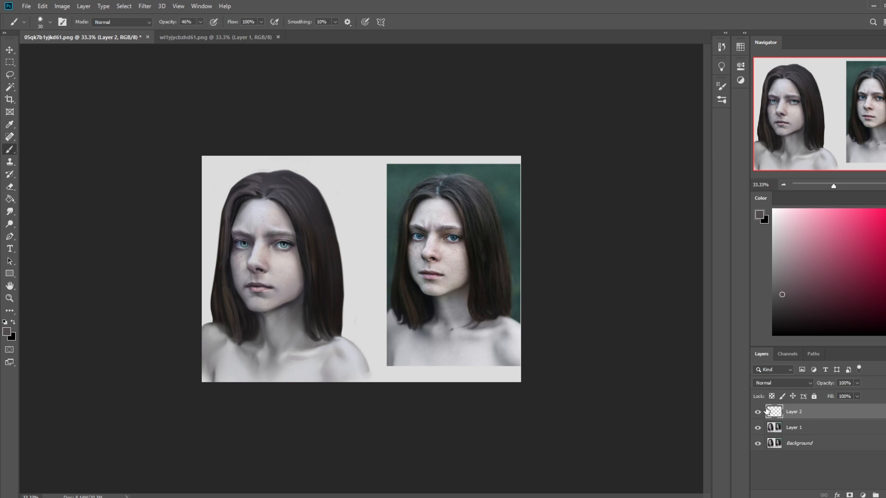
pyautogui.click(758, 412)
pyautogui.click(758, 413)
pyautogui.press('v')
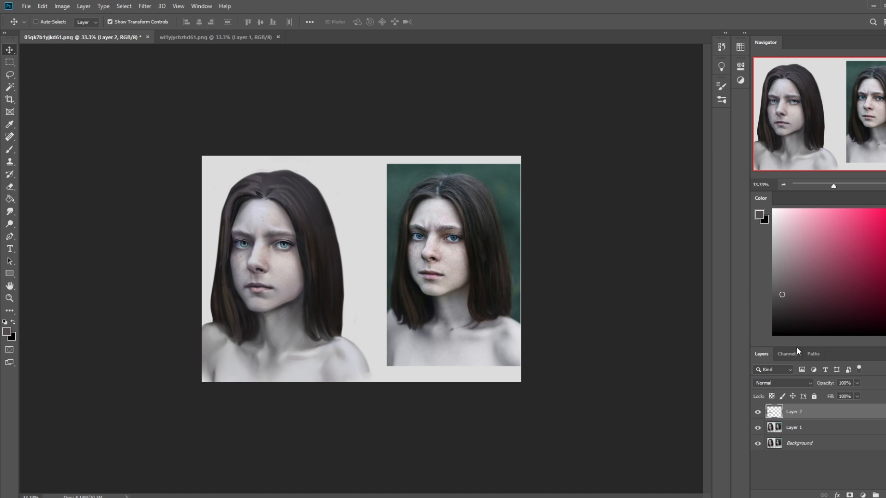
pyautogui.press('b')
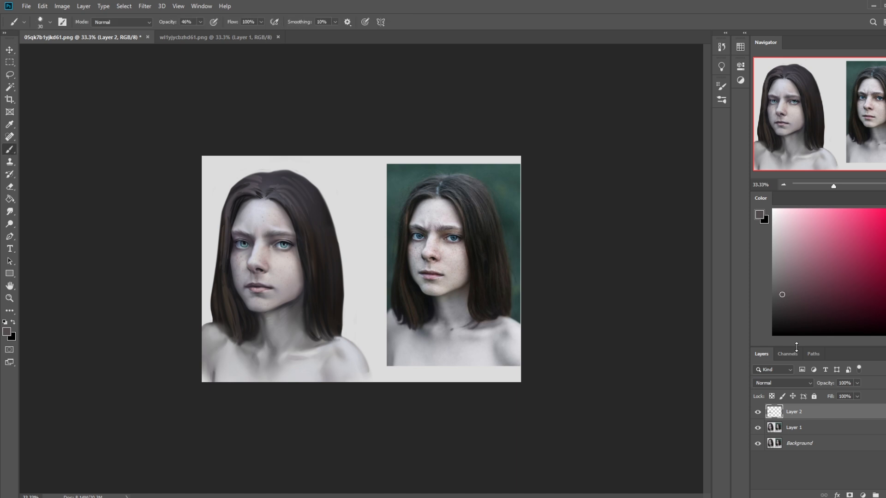
pyautogui.rightClick(807, 417)
pyautogui.click(812, 291)
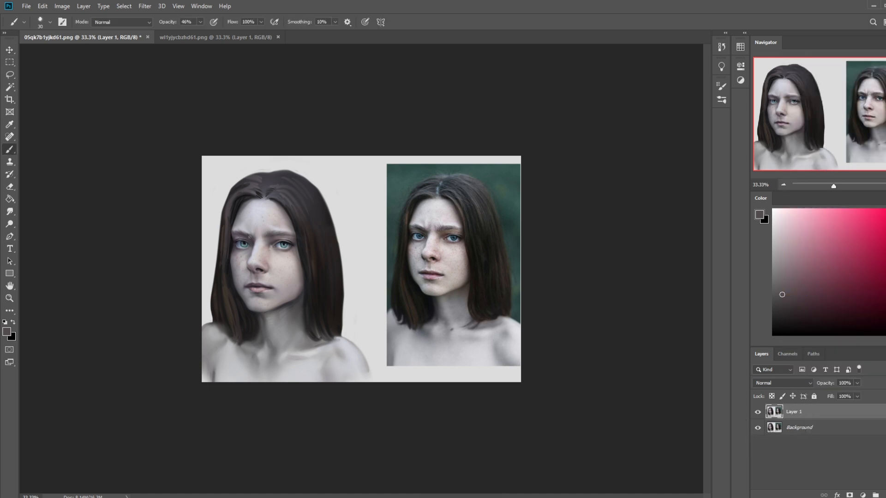
# Step: Touch up the painted nose bridge with its sampled skin tone and a size 90 brush, and ready the Smudge tool at 13% strength
pyautogui.keyDown('alt'); pyautogui.click(258, 241); pyautogui.keyUp('alt')
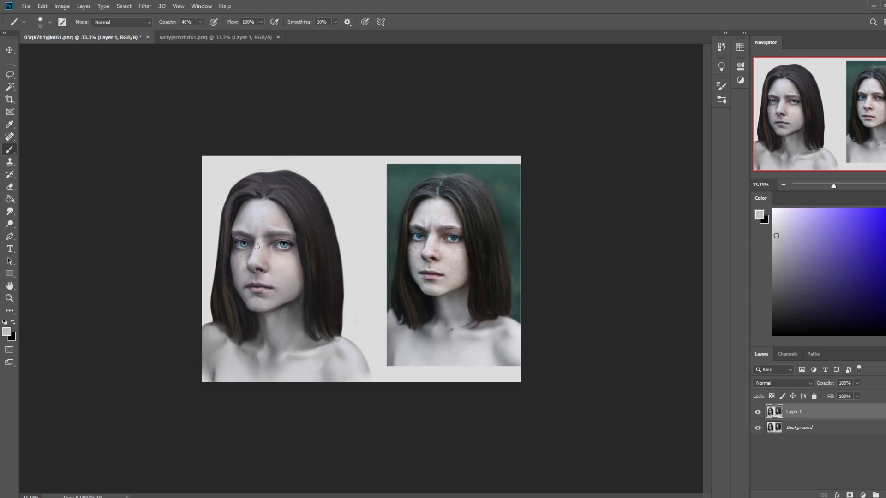
pyautogui.press(']')
pyautogui.press(']')
pyautogui.press(']')
pyautogui.press('r')
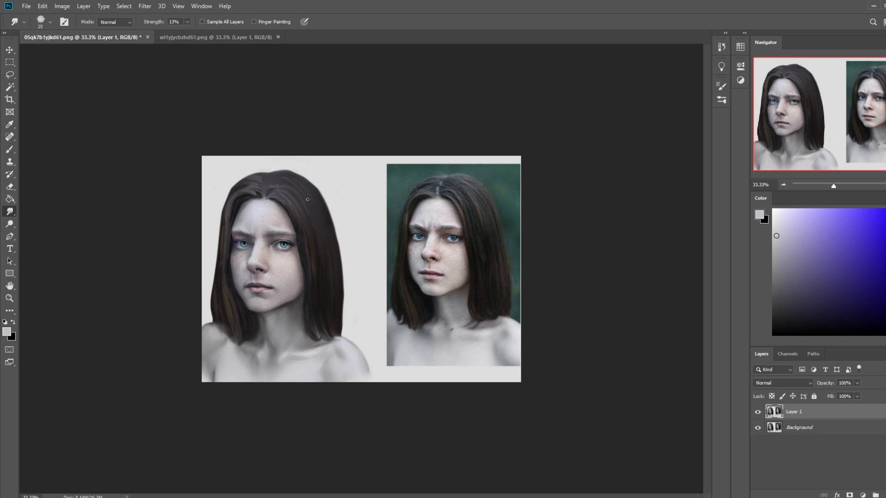
# Step: Switch to the soft size 500 brush and pick a near-white painting colour
pyautogui.press('v')
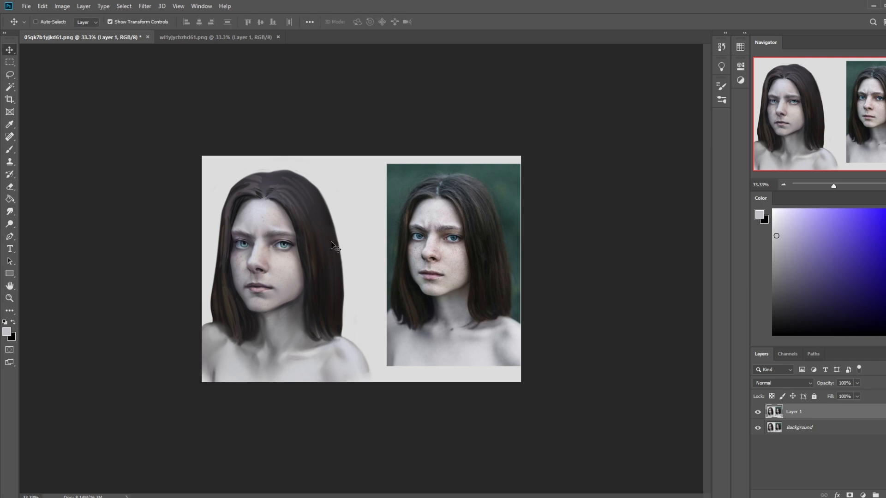
pyautogui.rightClick(335, 240)
pyautogui.press('Escape')
pyautogui.press('b')
pyautogui.rightClick(355, 236)
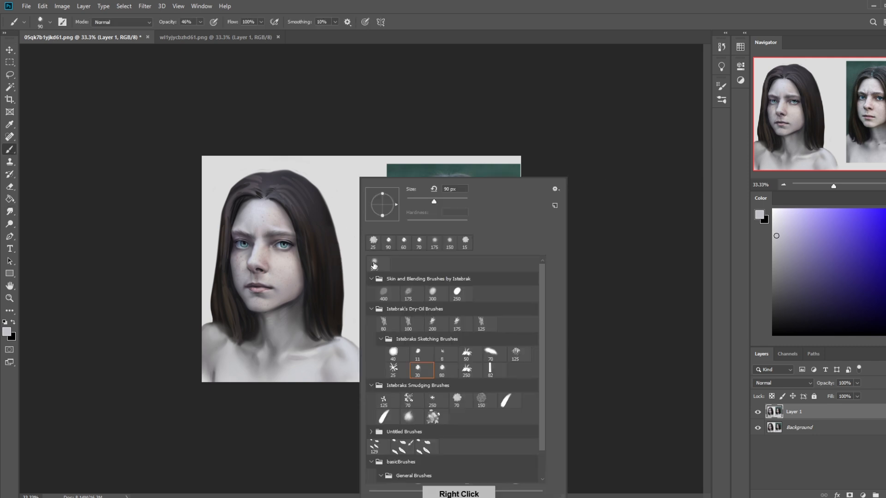
pyautogui.click(374, 264)
pyautogui.click(672, 197)
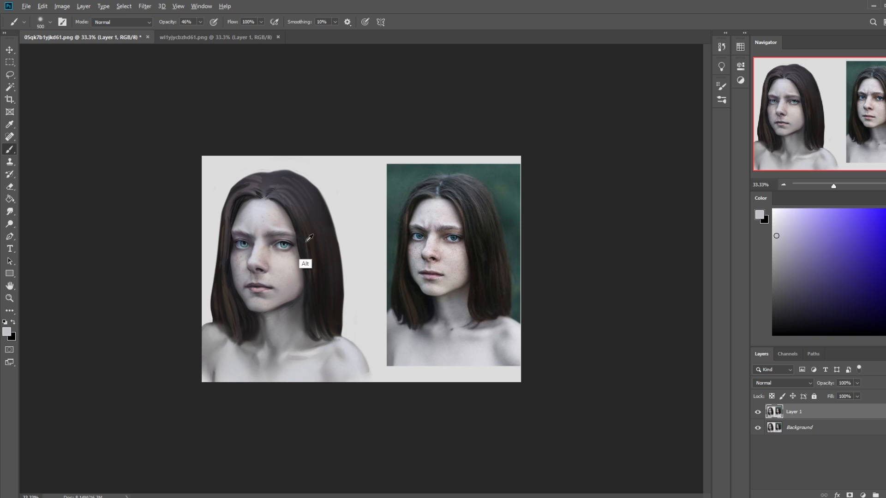
pyautogui.keyDown('alt'); pyautogui.click(283, 253); pyautogui.keyUp('alt')
pyautogui.click(773, 216)
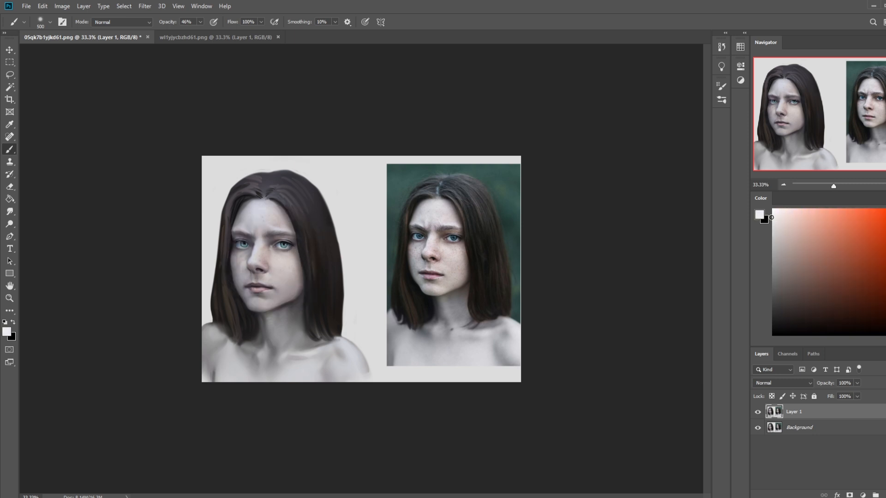
# Step: Resize the near-white soft brush to 250 for light touches on the portrait
pyautogui.press('[')
pyautogui.press('[')
pyautogui.press('[')
pyautogui.press('[')
pyautogui.press('[')
pyautogui.press('[')
pyautogui.press(']')
pyautogui.press(']')
pyautogui.press(']')
pyautogui.press('[')
pyautogui.press('[')
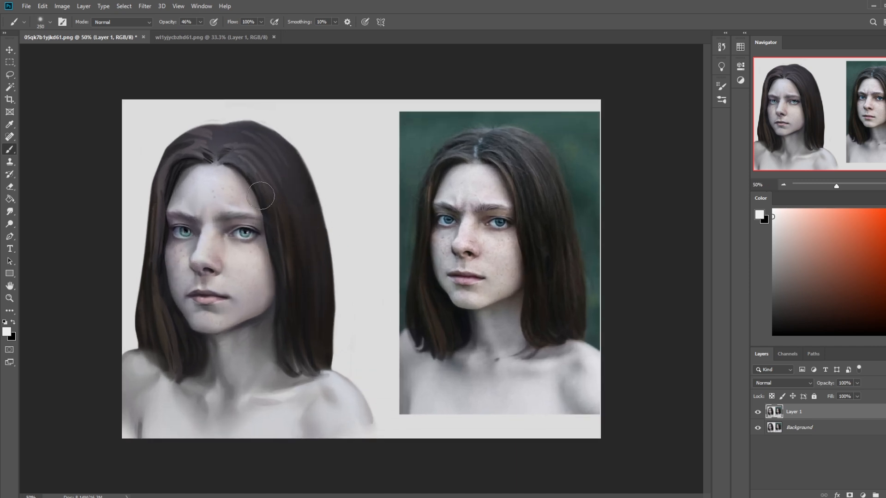
# Step: Sample the dark tone in the right-hand painted eye and reduce the brush to size 90 for touching it up
pyautogui.keyDown('alt'); pyautogui.click(250, 228); pyautogui.keyUp('alt')
pyautogui.press('[')
pyautogui.press('[')
pyautogui.press('[')
pyautogui.press('[')
pyautogui.press('[')
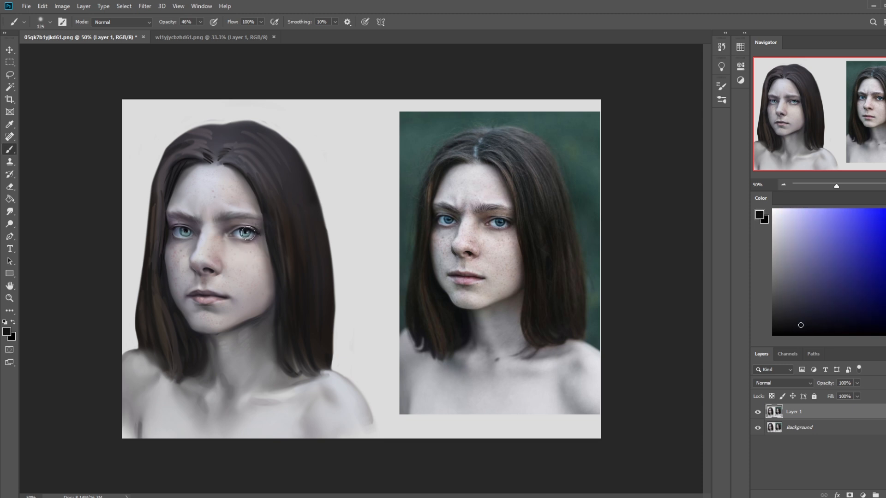
pyautogui.press('[')
pyautogui.hotkey('ctrl', '-')
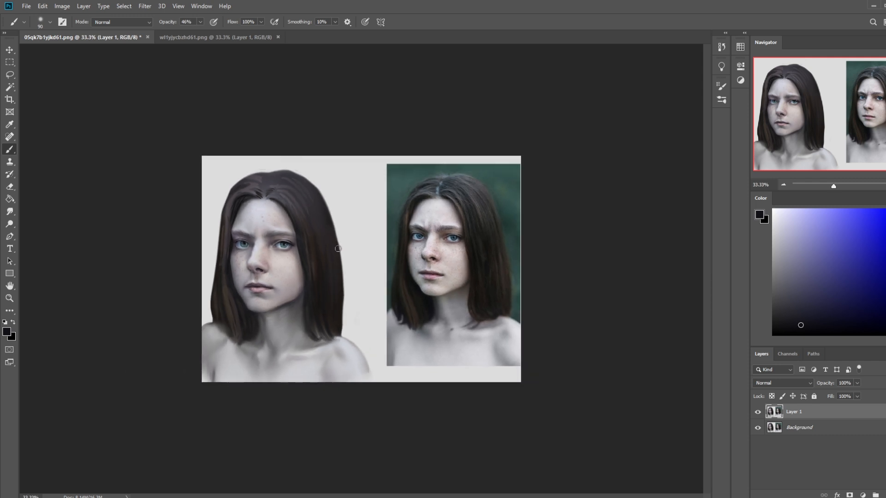
# Step: Sample the light skin tone beside the painted mouth and enlarge the brush to 175 for touching up the face
pyautogui.keyDown('alt'); pyautogui.click(266, 298); pyautogui.keyUp('alt')
pyautogui.press(']')
pyautogui.press(']')
pyautogui.press(']')
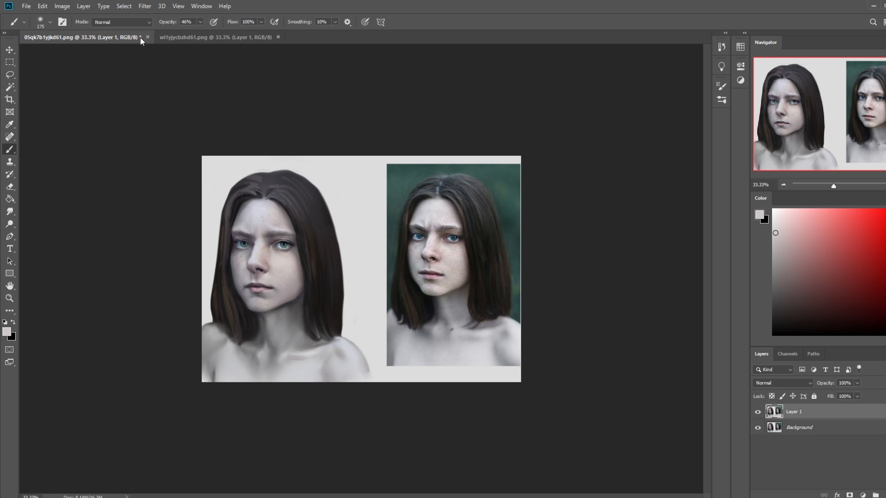
# Step: Open the Liquify filter on Layer 1 and warp the painted nose with a size 80 brush at pressure 100
pyautogui.click(145, 6)
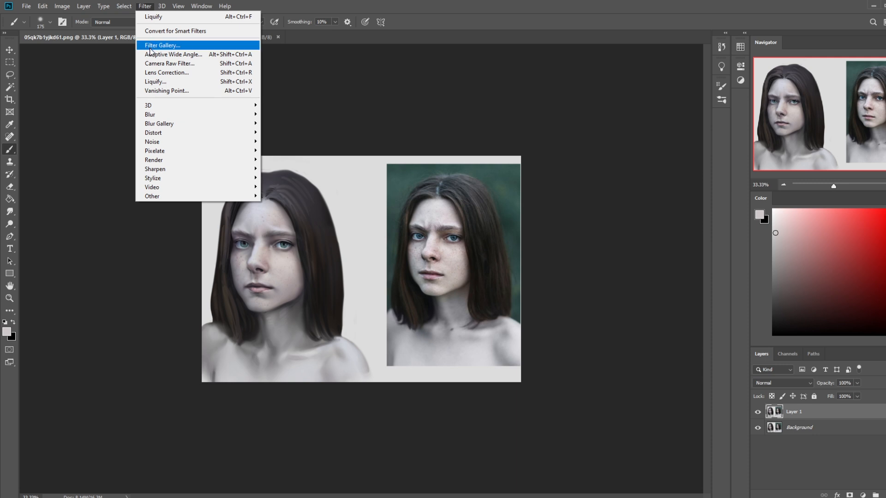
pyautogui.click(161, 82)
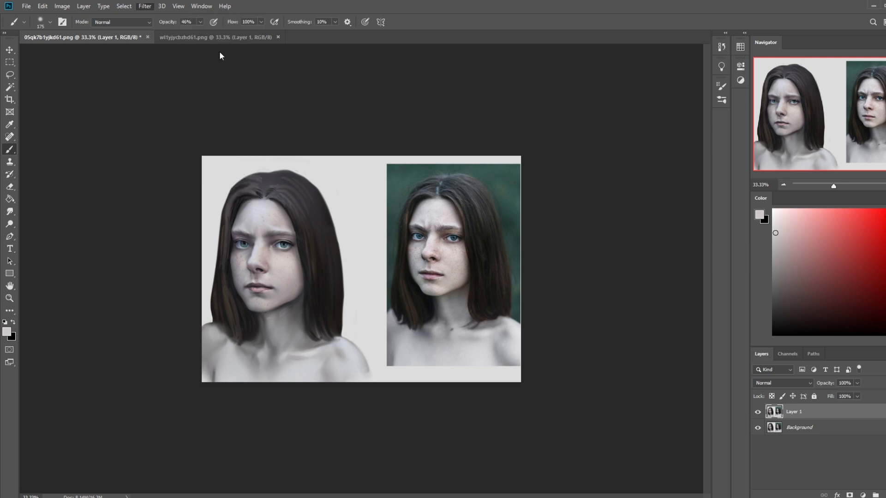
pyautogui.press(']')
pyautogui.press(']')
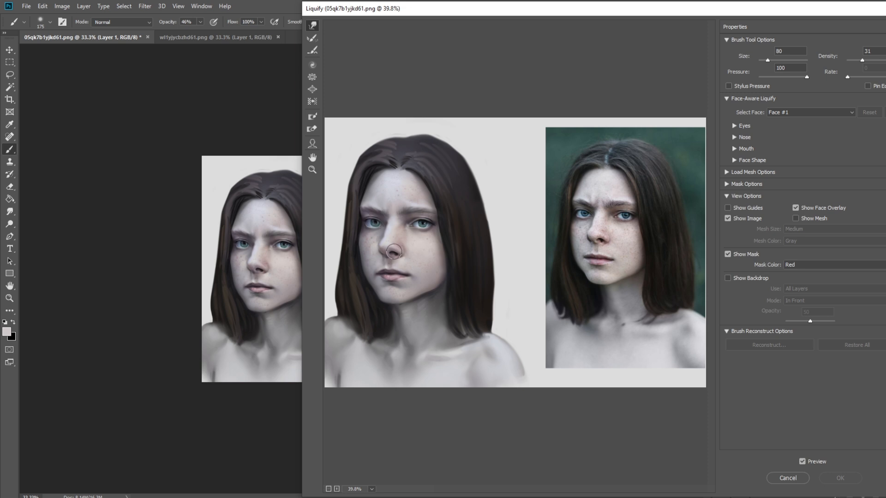
pyautogui.moveTo(394, 252); pyautogui.dragTo(425, 248)
pyautogui.press(']')
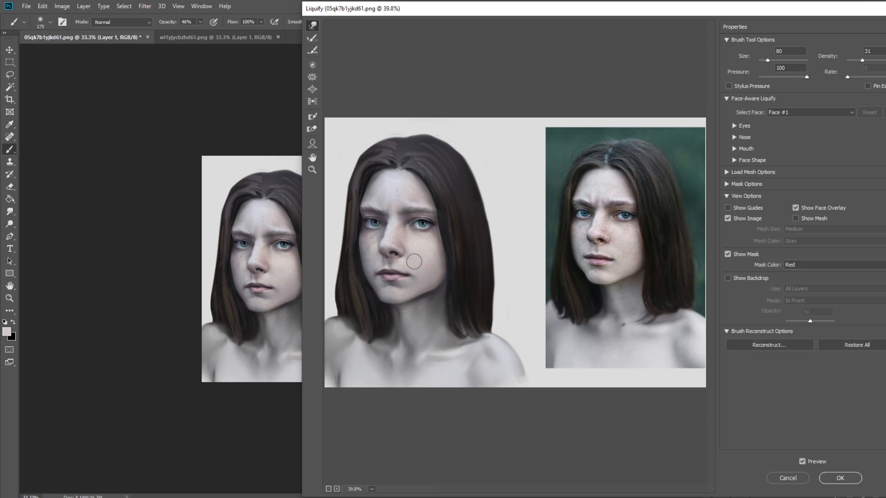
# Step: Reshape the painted portrait in Liquify with varying warp brush sizes, finishing at size 200, and apply the filter
pyautogui.press(']')
pyautogui.press(']')
pyautogui.press(']')
pyautogui.press(']')
pyautogui.press(']')
pyautogui.press(']')
pyautogui.press('[')
pyautogui.press('[')
pyautogui.press('[')
pyautogui.press('[')
pyautogui.press('[')
pyautogui.press('[')
pyautogui.press('[')
pyautogui.press(']')
pyautogui.press(']')
pyautogui.press(']')
pyautogui.press(']')
pyautogui.press('[')
pyautogui.press('[')
pyautogui.press('[')
pyautogui.press(']')
pyautogui.press(']')
pyautogui.press(']')
pyautogui.press(']')
pyautogui.press(']')
pyautogui.press(']')
pyautogui.press('[')
pyautogui.press(']')
pyautogui.press(']')
pyautogui.click(854, 478)
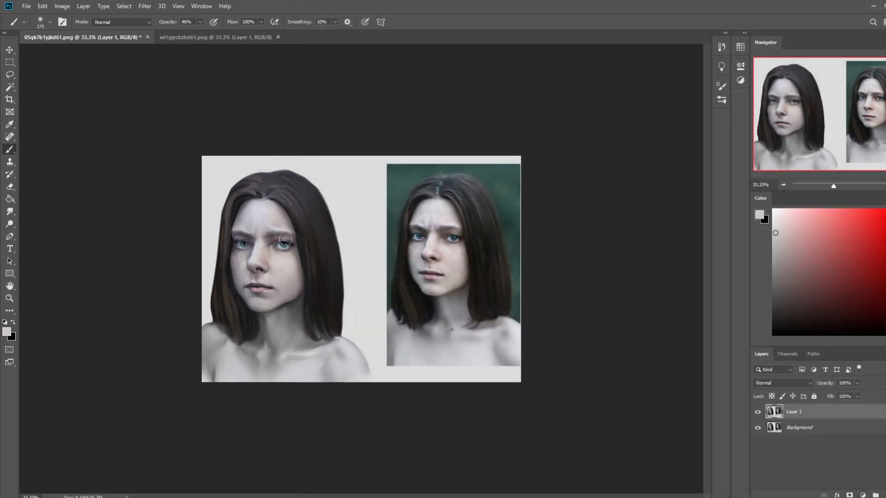
# Step: Smudge around the right-hand painted eye at 13% strength, and sample its near-black tone for a size 90 brush
pyautogui.click(10, 211)
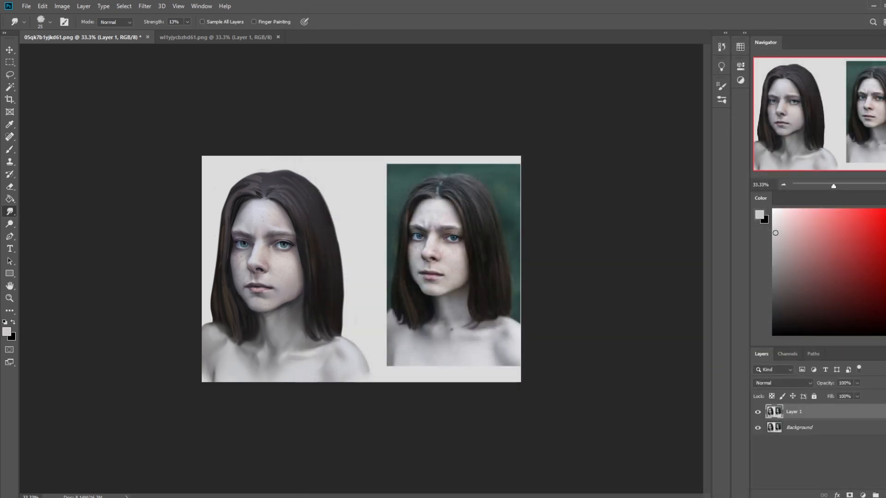
pyautogui.press(']')
pyautogui.press('b')
pyautogui.keyDown('alt'); pyautogui.click(286, 242); pyautogui.keyUp('alt')
pyautogui.press('[')
pyautogui.press('[')
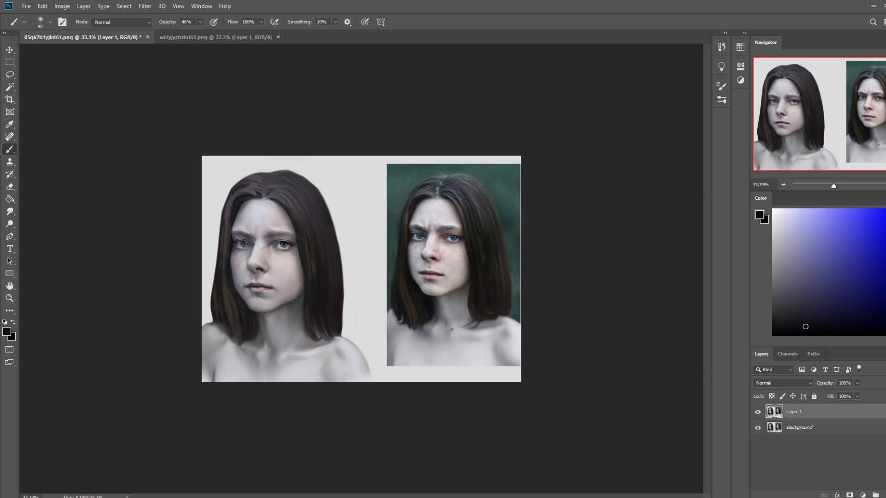
# Step: Paint a sampled pale blue accent along the right-hand eye's lower iris with a size 15 brush at 75% opacity
pyautogui.hotkey('ctrl', 'space')
pyautogui.moveTo(247, 238); pyautogui.dragTo(457, 249)
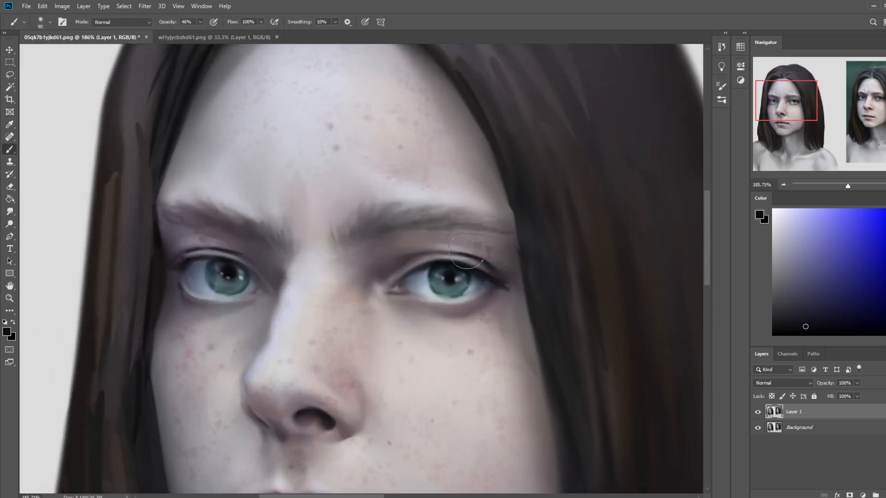
pyautogui.keyDown('alt'); pyautogui.click(429, 310); pyautogui.keyUp('alt')
pyautogui.press('[')
pyautogui.press('[')
pyautogui.press('[')
pyautogui.click(200, 22)
pyautogui.moveTo(201, 34); pyautogui.dragTo(216, 34)
pyautogui.press('[')
pyautogui.press('[')
pyautogui.press('[')
pyautogui.press('[')
pyautogui.press('[')
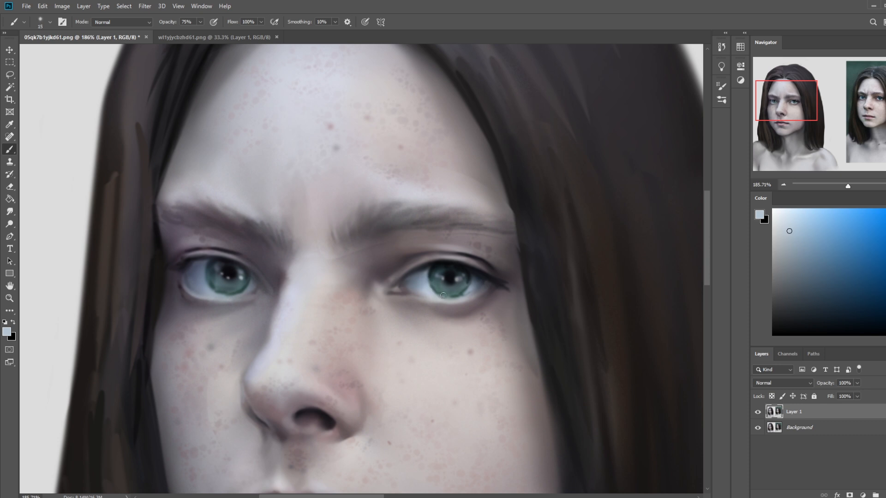
pyautogui.moveTo(457, 294); pyautogui.dragTo(469, 291)
# Step: Repaint the left-hand eye's iris and pupil with a size 20 brush, using sampled slate, teal, near-black and pale grey-blue tones
pyautogui.press(']')
pyautogui.keyDown('alt'); pyautogui.click(214, 290); pyautogui.keyUp('alt')
pyautogui.keyDown('alt'); pyautogui.click(215, 290); pyautogui.keyUp('alt')
pyautogui.keyDown('alt'); pyautogui.click(210, 292); pyautogui.keyUp('alt')
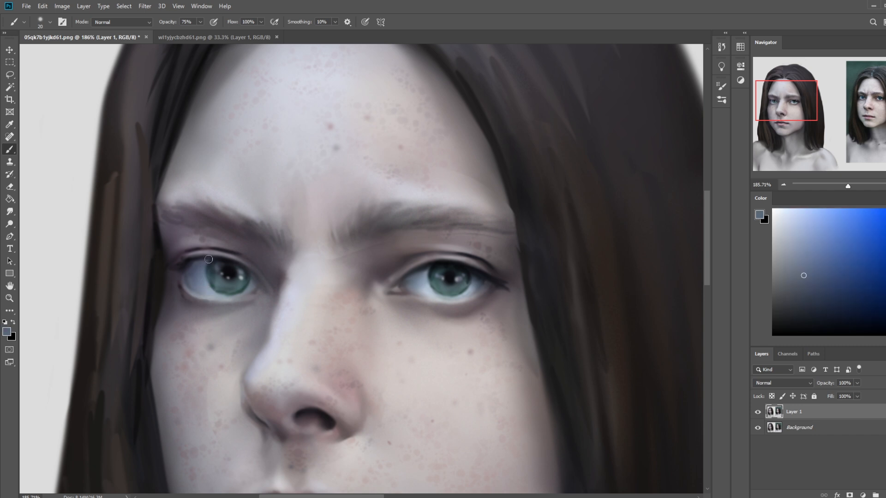
pyautogui.keyDown('alt'); pyautogui.click(213, 291); pyautogui.keyUp('alt')
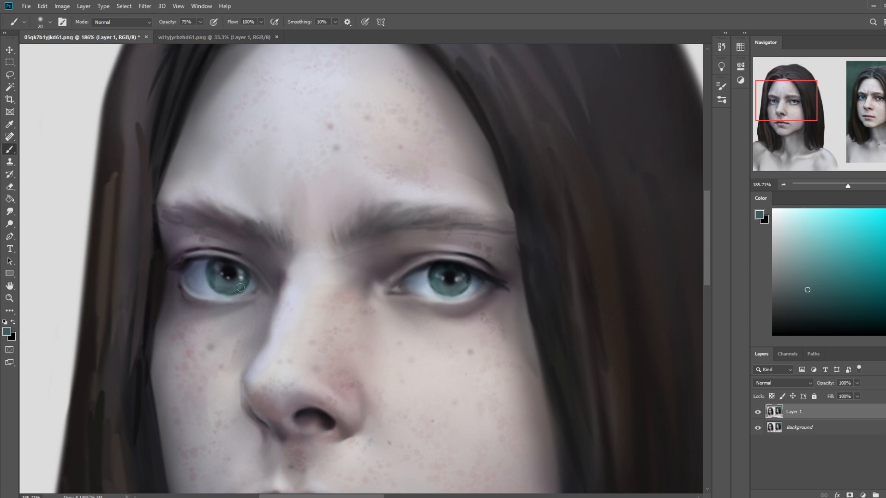
pyautogui.keyDown('alt'); pyautogui.click(227, 273); pyautogui.keyUp('alt')
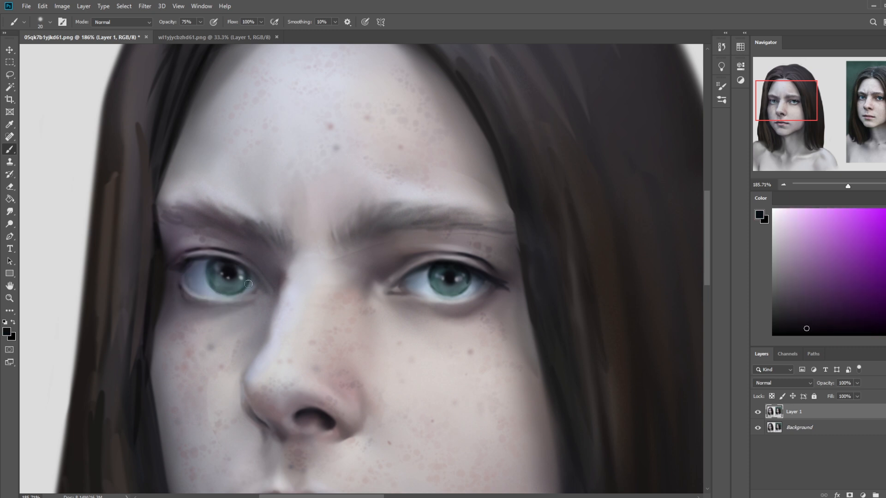
pyautogui.keyDown('alt'); pyautogui.click(223, 321); pyautogui.keyUp('alt')
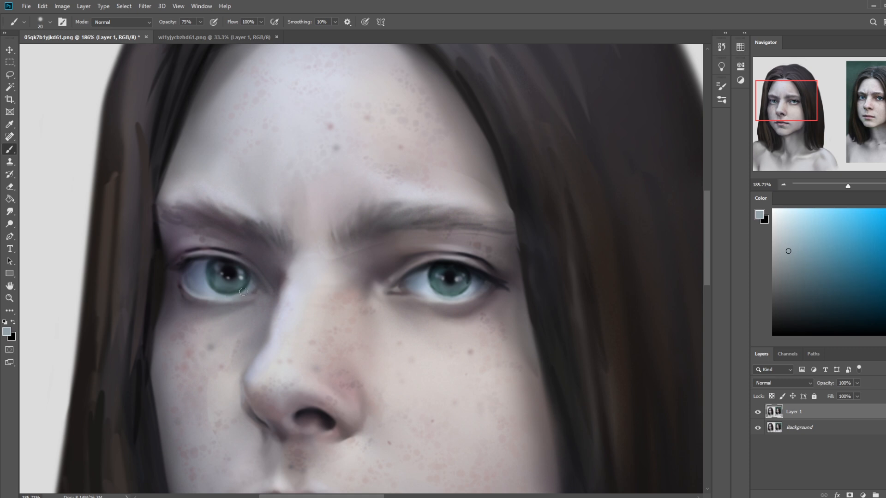
pyautogui.keyDown('alt'); pyautogui.click(236, 293); pyautogui.keyUp('alt')
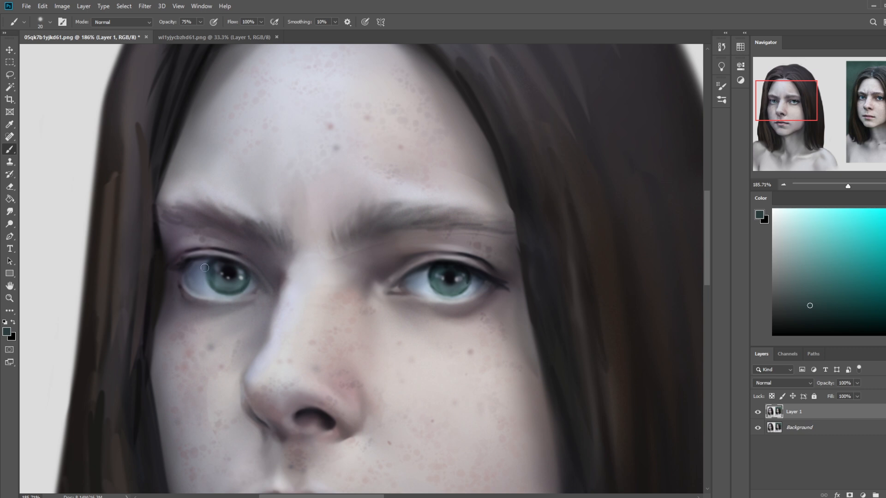
# Step: Refine the left-hand eye's pupil and the edge between iris and eye white with sampled near-black and blue-grey tones
pyautogui.keyDown('alt'); pyautogui.click(249, 313); pyautogui.keyUp('alt')
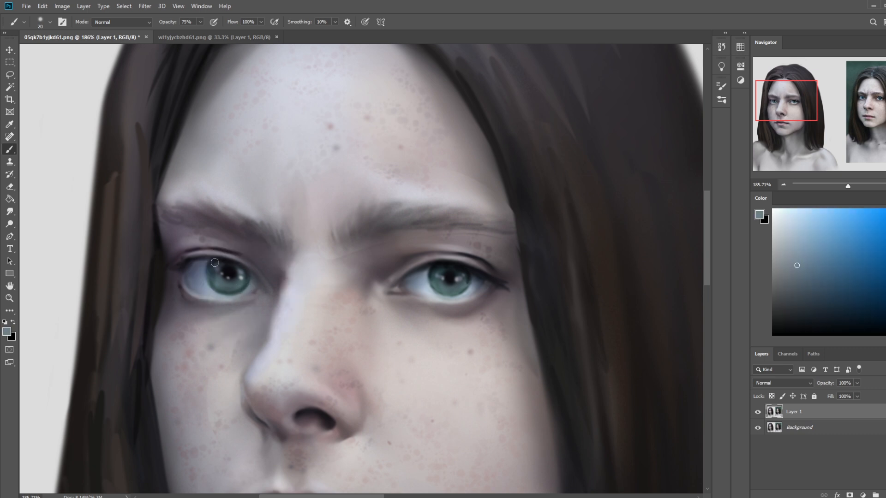
pyautogui.keyDown('alt'); pyautogui.click(211, 284); pyautogui.keyUp('alt')
pyautogui.keyDown('alt'); pyautogui.click(226, 267); pyautogui.keyUp('alt')
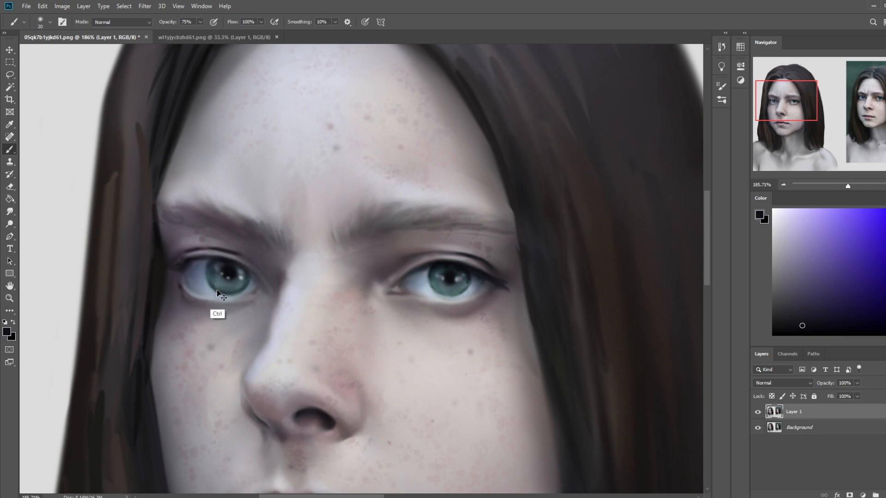
pyautogui.keyDown('alt'); pyautogui.click(207, 288); pyautogui.keyUp('alt')
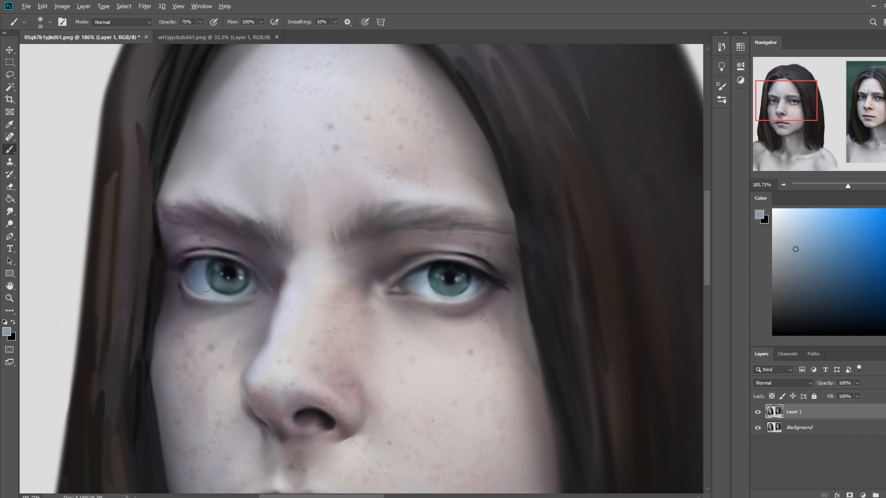
pyautogui.keyDown('alt'); pyautogui.click(205, 282); pyautogui.keyUp('alt')
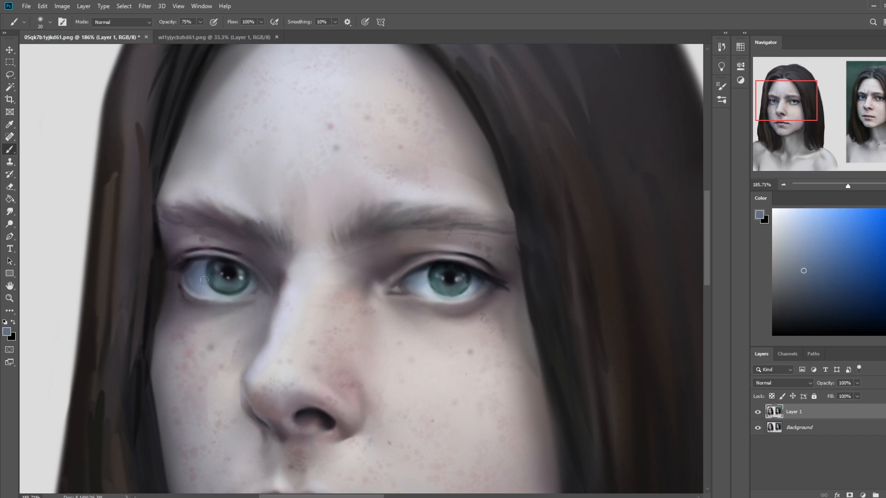
pyautogui.keyDown('alt'); pyautogui.click(207, 283); pyautogui.keyUp('alt')
pyautogui.keyDown('alt'); pyautogui.click(226, 294); pyautogui.keyUp('alt')
pyautogui.scroll(-4, 359, 278)
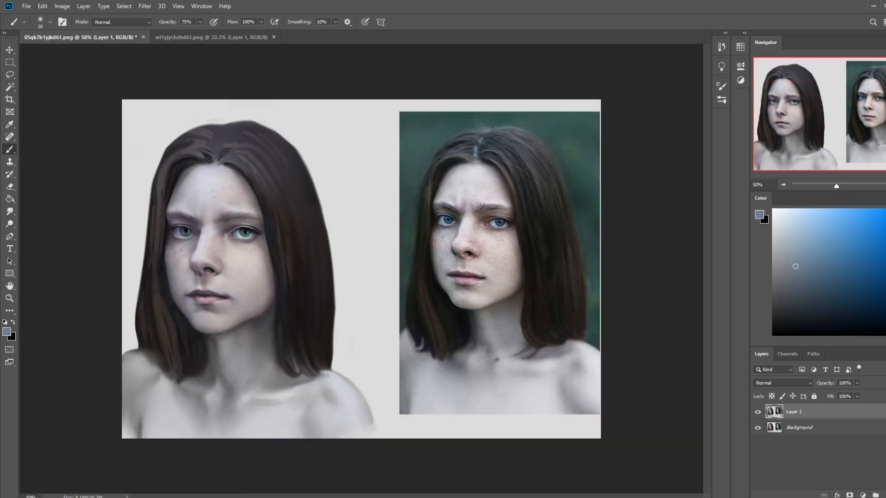
# Step: Reopen Liquify and warp the outer side of the left-hand painted iris and eye white with a size 40 brush
pyautogui.click(145, 6)
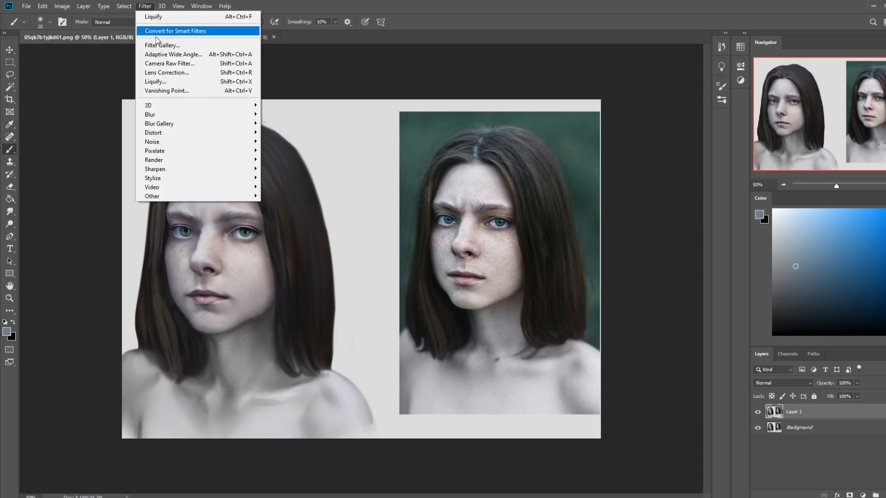
pyautogui.click(192, 81)
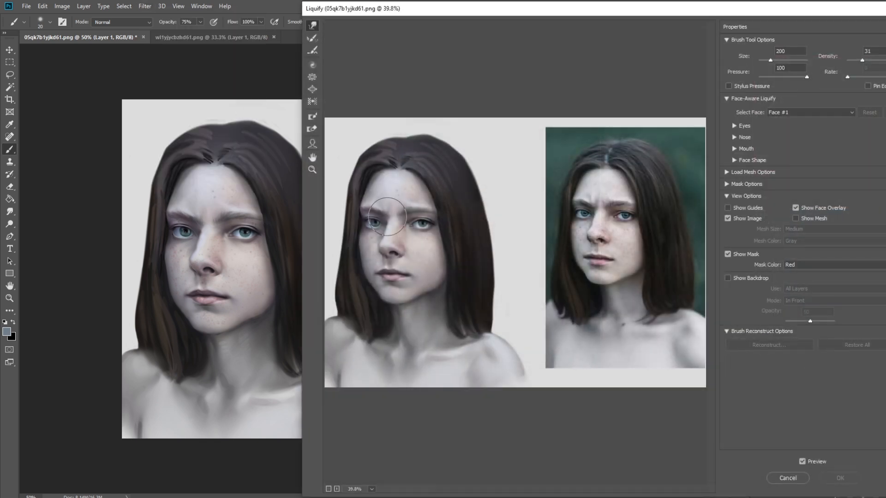
pyautogui.press('z')
pyautogui.moveTo(368, 209); pyautogui.dragTo(426, 230)
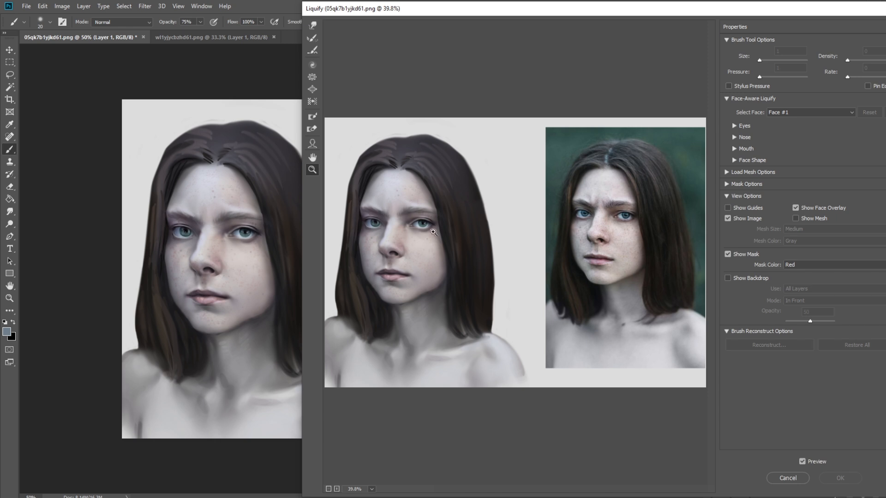
pyautogui.click(312, 25)
pyautogui.press('[')
pyautogui.press('[')
pyautogui.press('[')
pyautogui.press('[')
pyautogui.press('[')
pyautogui.press('[')
pyautogui.press('[')
pyautogui.press('[')
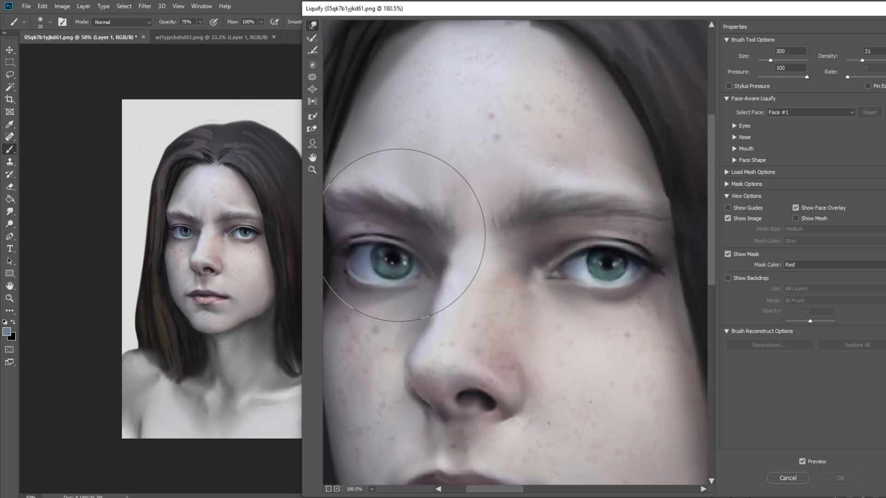
pyautogui.press('[')
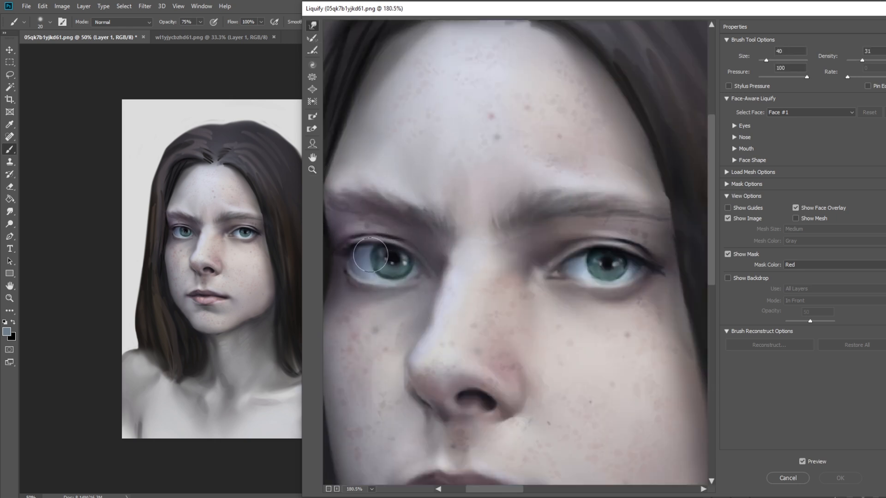
pyautogui.moveTo(370, 255); pyautogui.dragTo(365, 278)
# Step: Refine the left-hand iris and lower lid in Liquify with smaller warp brushes of around size 25
pyautogui.press('[')
pyautogui.press('[')
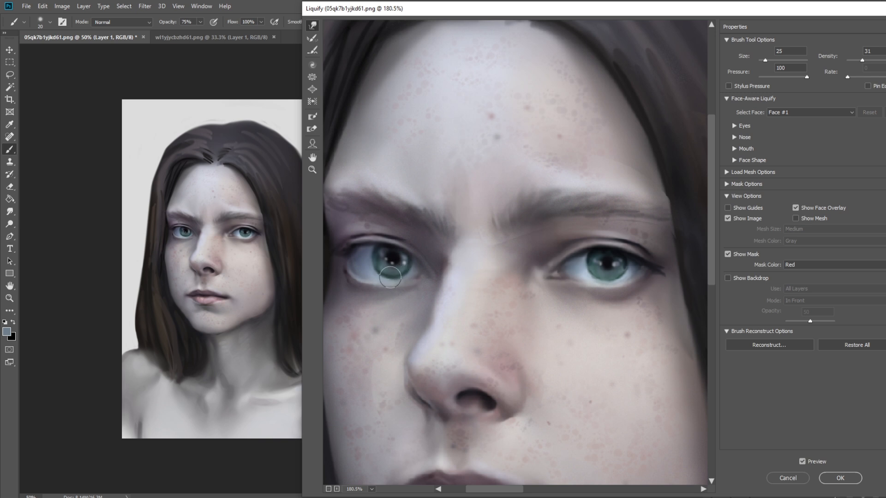
pyautogui.press(']')
pyautogui.press(']')
pyautogui.press('[')
pyautogui.press('[')
pyautogui.press('[')
# Step: Warp the right-hand painted iris with a size 30 Liquify brush, make broader corrections with a larger one, and apply the filter
pyautogui.press(']')
pyautogui.press(']')
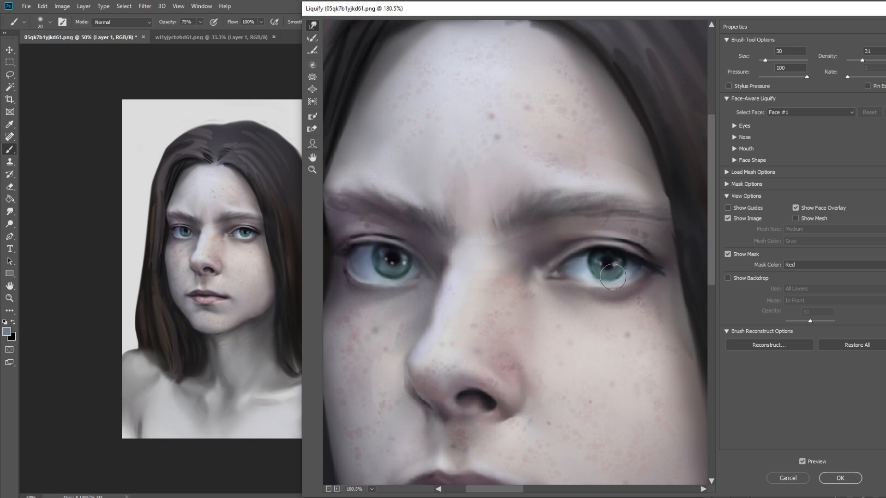
pyautogui.moveTo(612, 277); pyautogui.dragTo(624, 267)
pyautogui.scroll(-2, 598, 421)
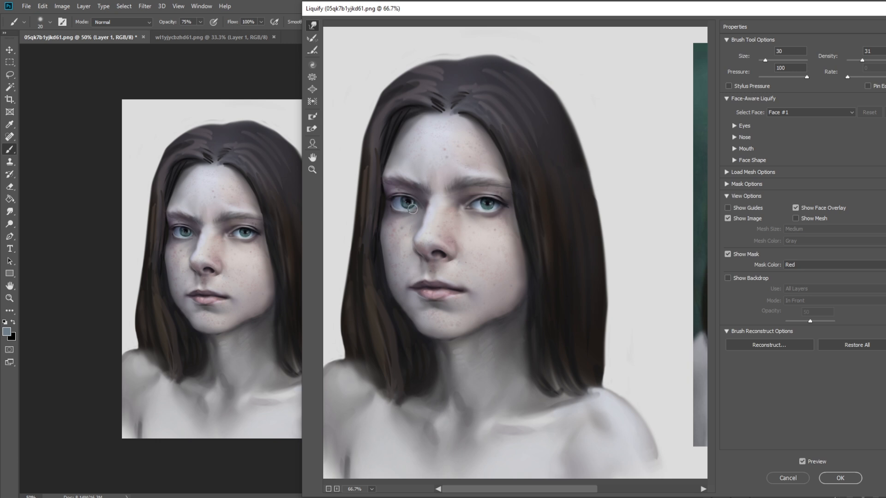
pyautogui.press(']')
pyautogui.press(']')
pyautogui.press(']')
pyautogui.press(']')
pyautogui.press(']')
pyautogui.click(839, 477)
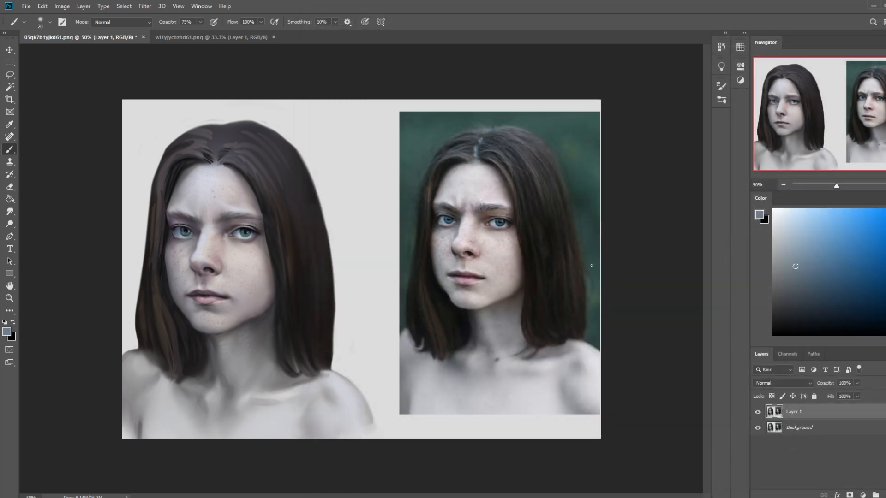
# Step: Compare the portrait before and after the last Liquify edit using its history states
pyautogui.click(722, 47)
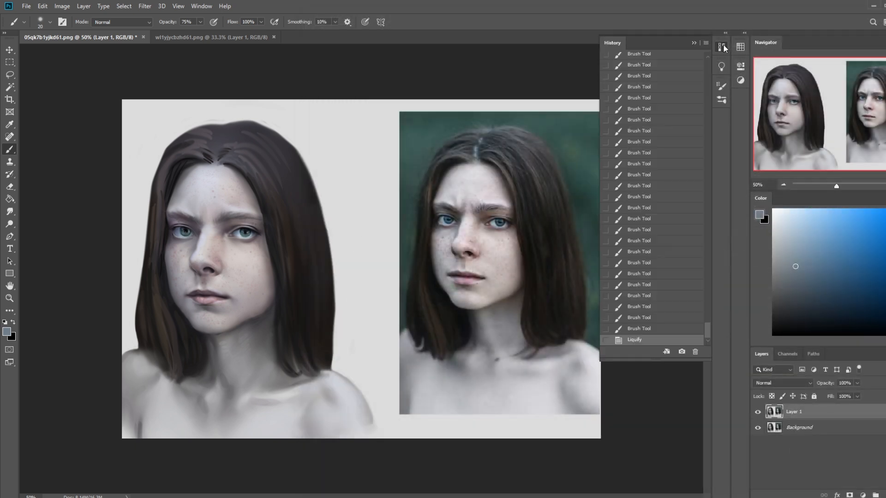
pyautogui.click(639, 330)
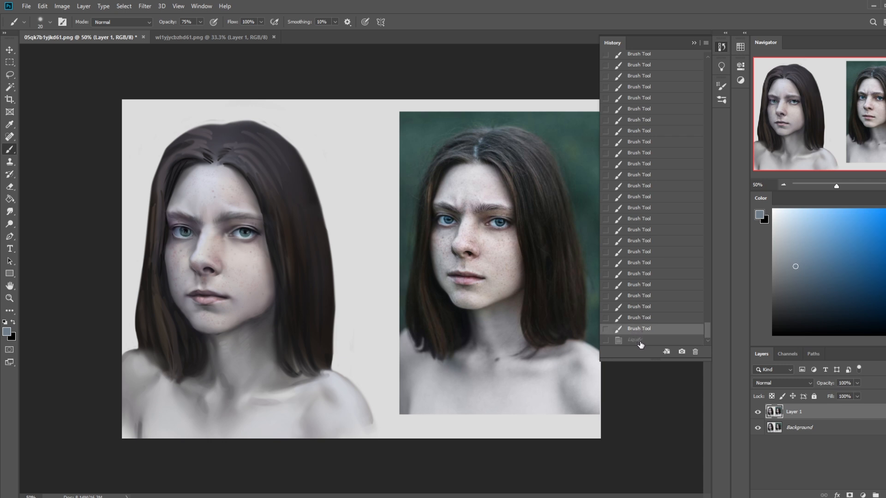
pyautogui.click(641, 340)
pyautogui.click(695, 43)
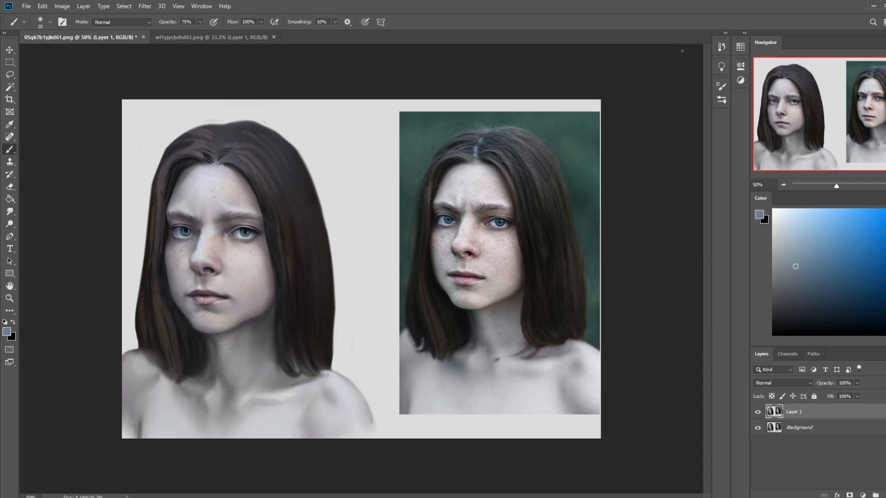
# Step: Touch up the right-hand painted eye's pupil and iris with sampled near-black and teal tones at brush size 20
pyautogui.keyDown('alt'); pyautogui.click(241, 235); pyautogui.keyUp('alt')
pyautogui.keyDown('alt'); pyautogui.click(248, 234); pyautogui.keyUp('alt')
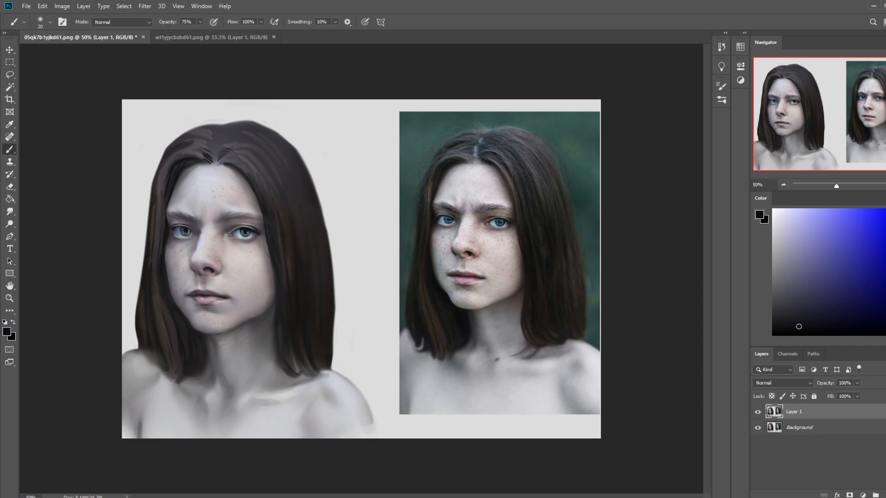
pyautogui.keyDown('alt'); pyautogui.click(243, 253); pyautogui.keyUp('alt')
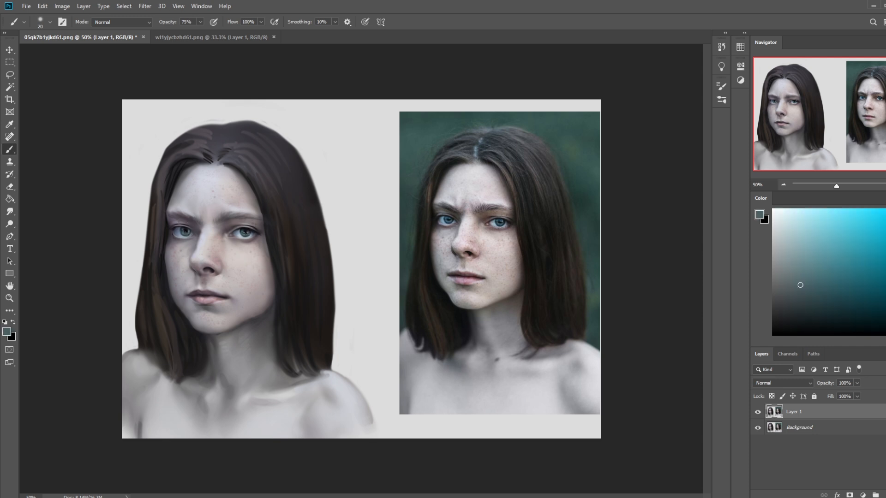
pyautogui.keyDown('alt'); pyautogui.click(245, 231); pyautogui.keyUp('alt')
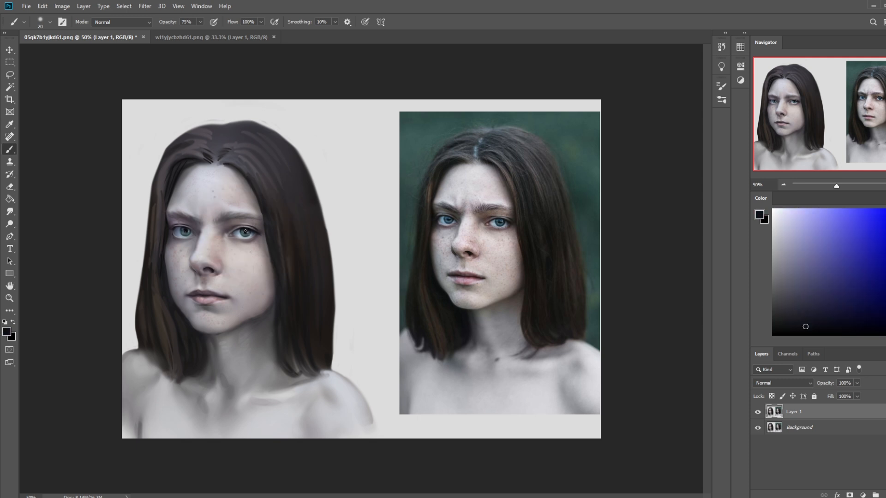
# Step: Retouch both painted eyes' irises and pupils with sampled grey-teal and near-black tones
pyautogui.keyDown('alt'); pyautogui.click(248, 233); pyautogui.keyUp('alt')
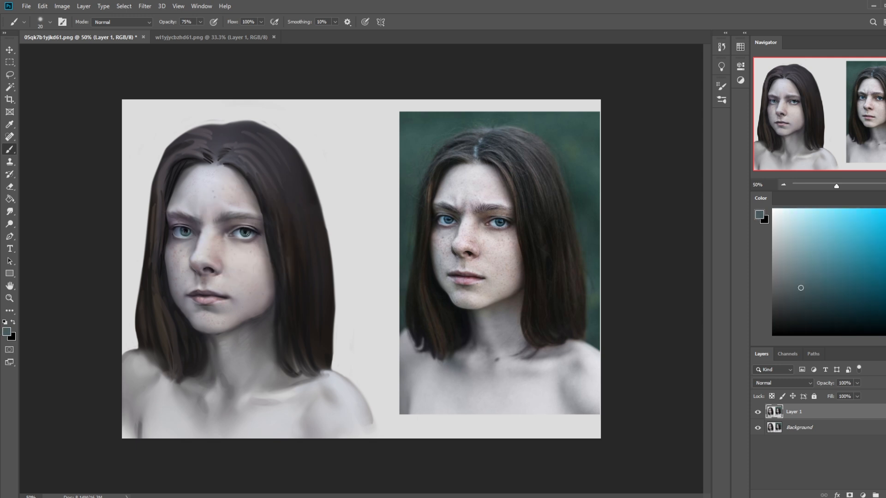
pyautogui.keyDown('alt'); pyautogui.click(186, 231); pyautogui.keyUp('alt')
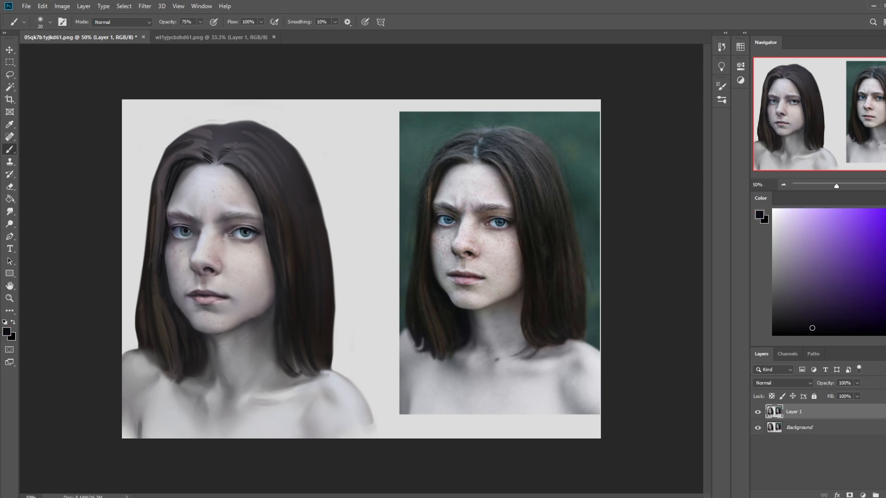
# Step: Paint white catchlights in the eyes on a new layer and soften them with a dry-oil eraser brush reduced to size 30
pyautogui.press('d')
pyautogui.press('x')
pyautogui.hotkey('ctrl', 'shift', 'alt', 'n')
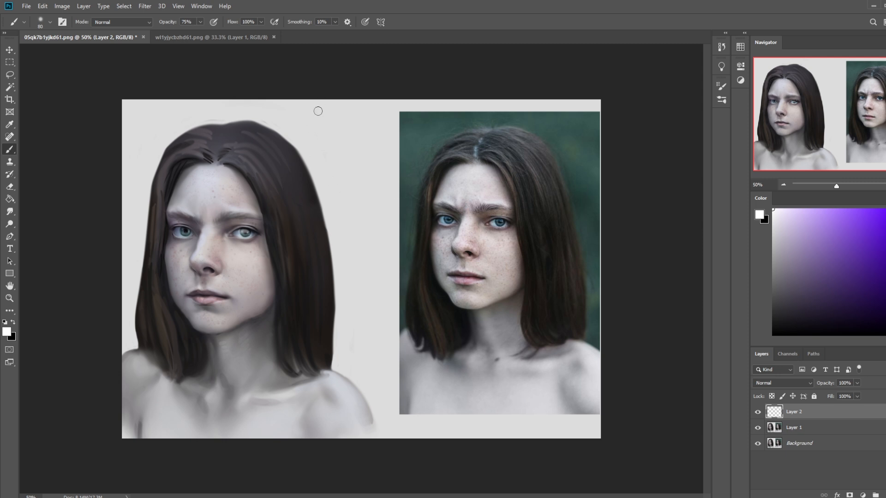
pyautogui.press('e')
pyautogui.rightClick(326, 198)
pyautogui.click(337, 329)
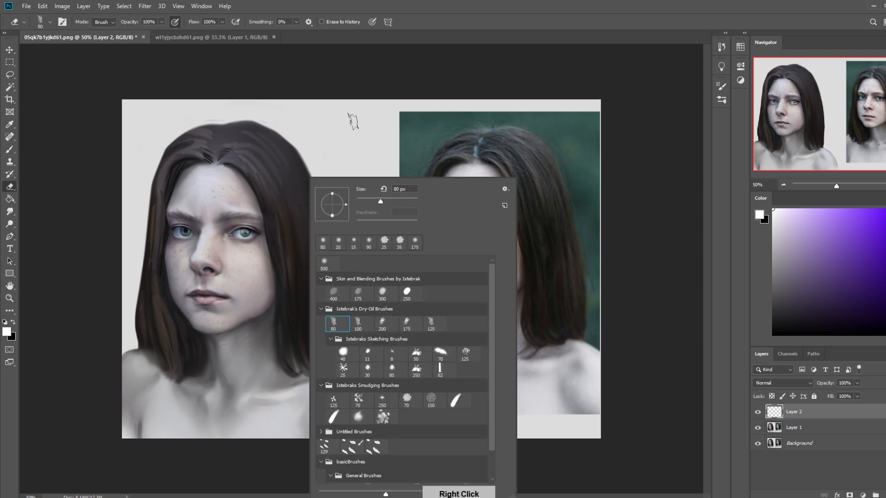
pyautogui.click(361, 85)
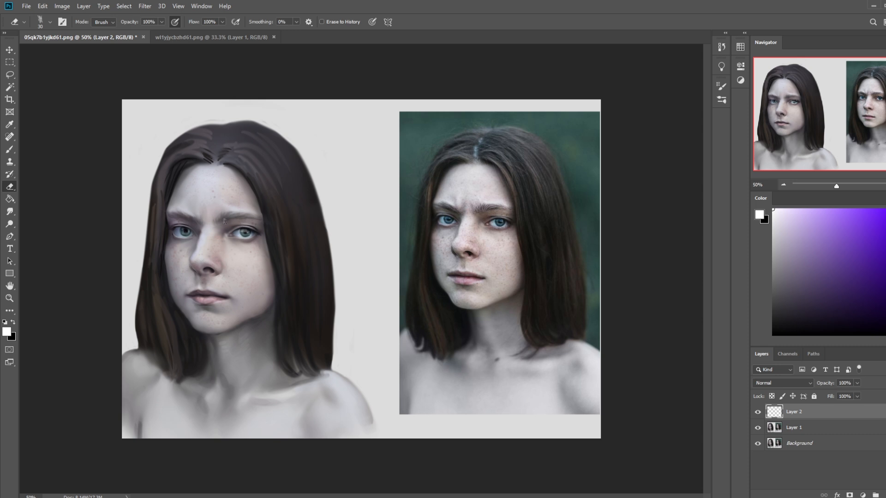
# Step: Set Layer 2's fill to 73% and toggle its visibility to judge the white eye highlights
pyautogui.click(758, 412)
pyautogui.click(758, 413)
pyautogui.click(857, 397)
pyautogui.press('b')
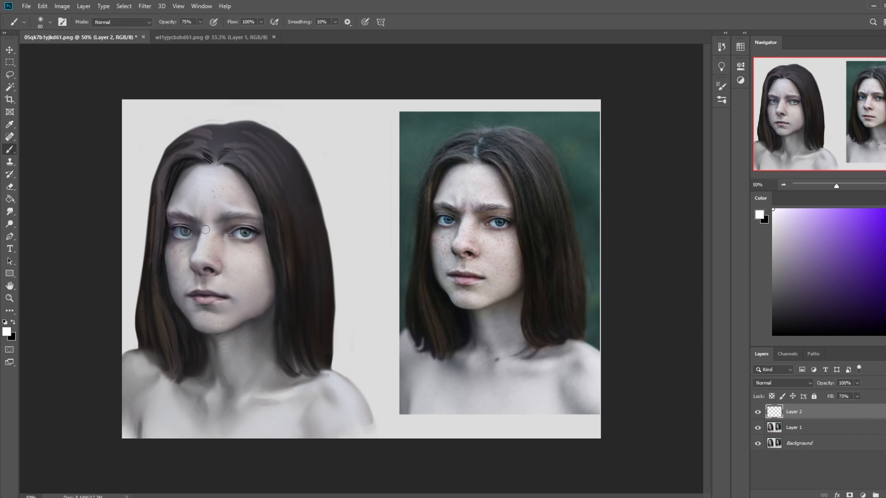
pyautogui.press('e')
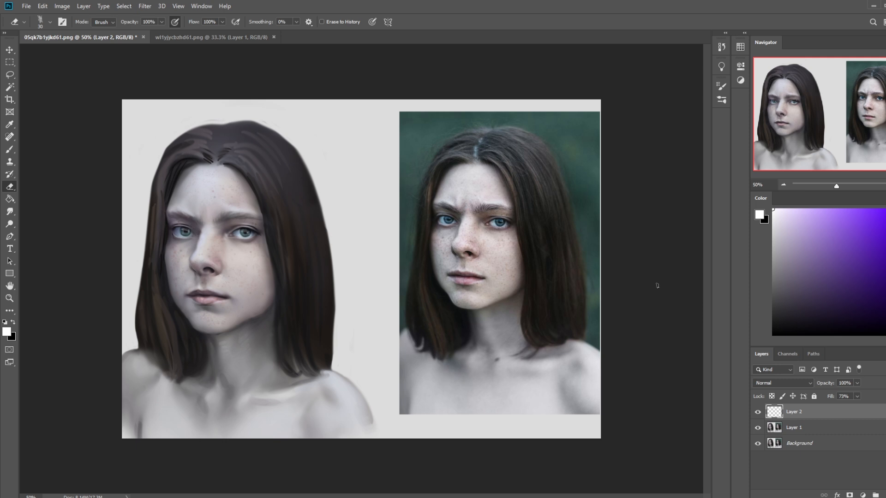
pyautogui.click(758, 413)
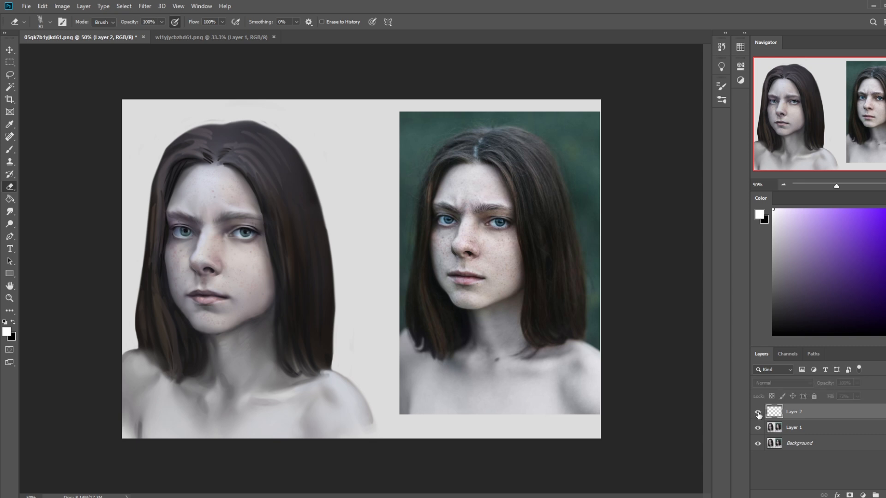
# Step: Touch up both painted eyes on Layer 1 with sampled grey and black at brush size 80, checking against the highlight layer
pyautogui.click(811, 434)
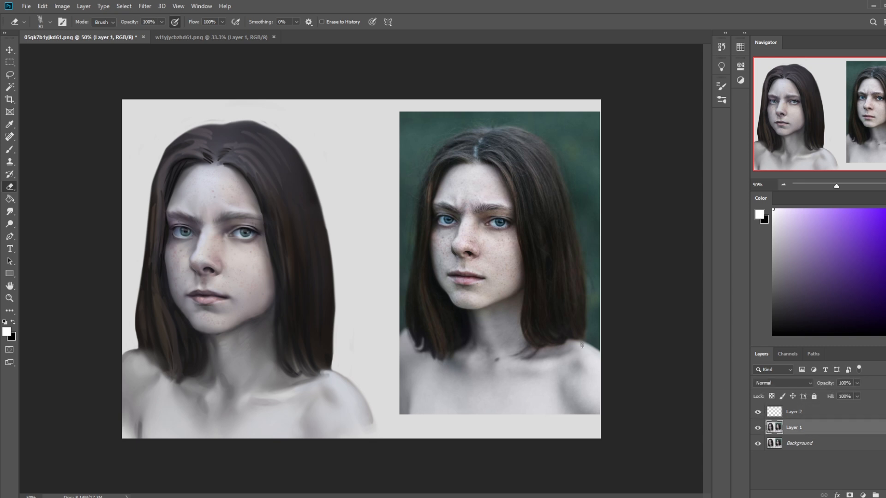
pyautogui.press('b')
pyautogui.keyDown('alt'); pyautogui.click(248, 232); pyautogui.keyUp('alt')
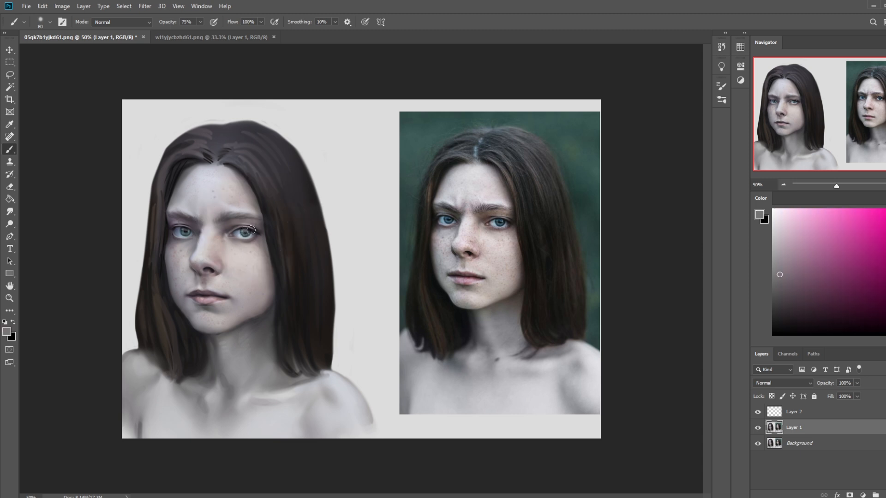
pyautogui.keyDown('alt'); pyautogui.click(253, 225); pyautogui.keyUp('alt')
pyautogui.moveTo(252, 225); pyautogui.dragTo(246, 229)
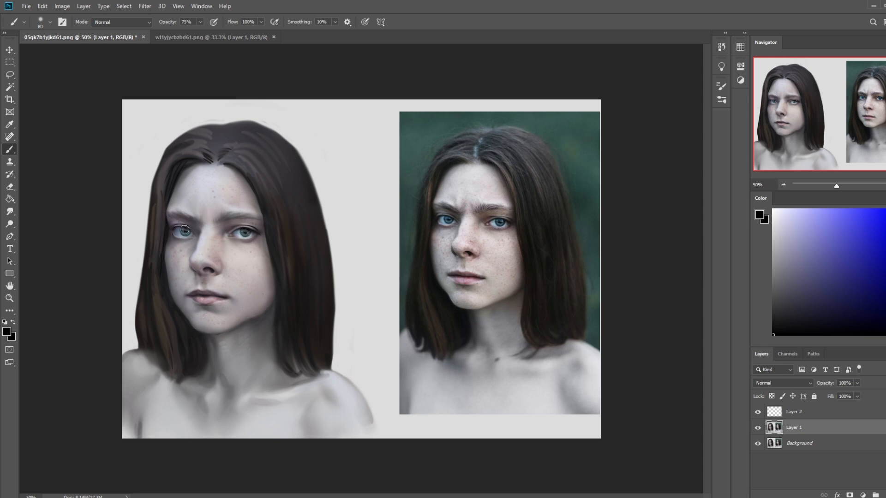
pyautogui.moveTo(185, 230); pyautogui.dragTo(186, 231)
pyautogui.click(757, 413)
# Step: Shade the portrait with dark brown sampled from the hair at brush size 150, lowering the brush to 35% opacity and size 90
pyautogui.press('[')
pyautogui.press('[')
pyautogui.press(']')
pyautogui.press(']')
pyautogui.press(']')
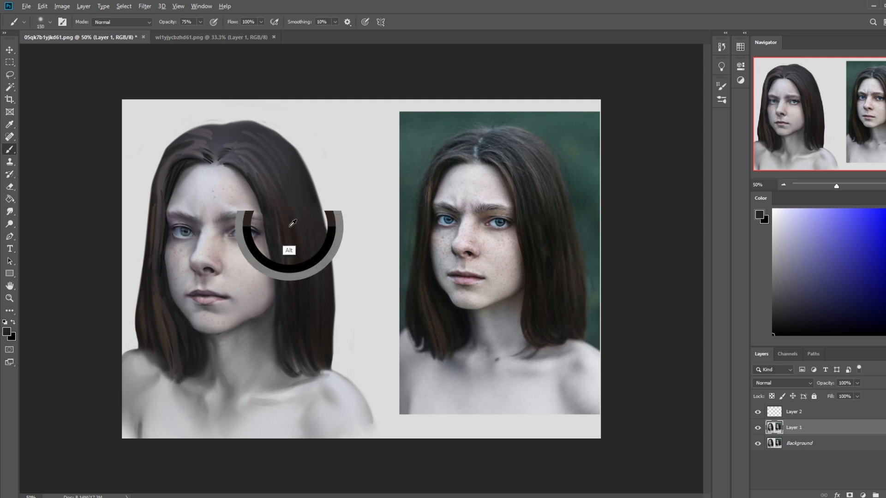
pyautogui.keyDown('alt'); pyautogui.click(289, 250); pyautogui.keyUp('alt')
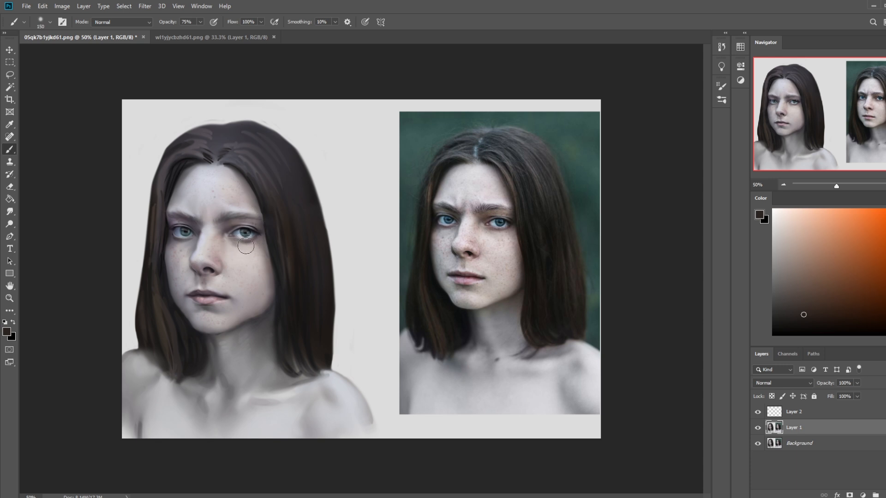
pyautogui.press('ctrl')
pyautogui.press('3')
pyautogui.press('5')
pyautogui.press('[')
pyautogui.press('[')
pyautogui.press('[')
pyautogui.press(']')
pyautogui.press(']')
pyautogui.press(']')
pyautogui.hotkey('ctrl', '-')
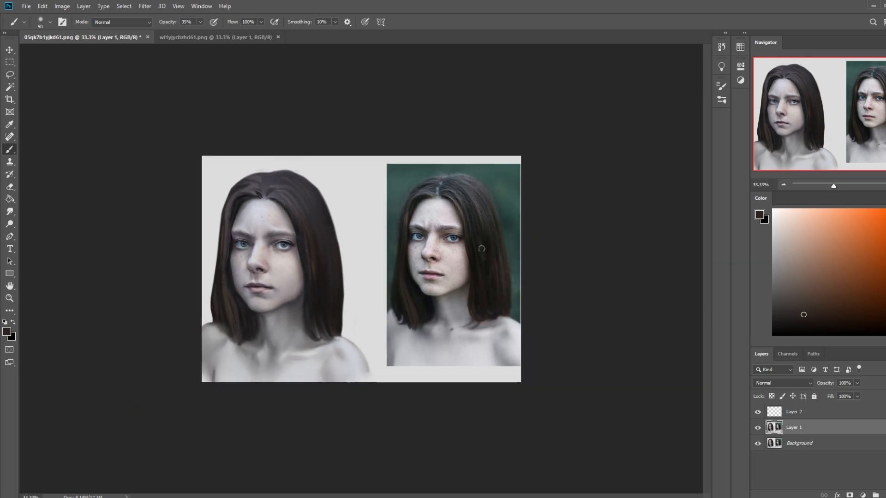
# Step: Nudge the base of the painted nose up and outward in Liquify with a brush larger than size 45
pyautogui.click(145, 7)
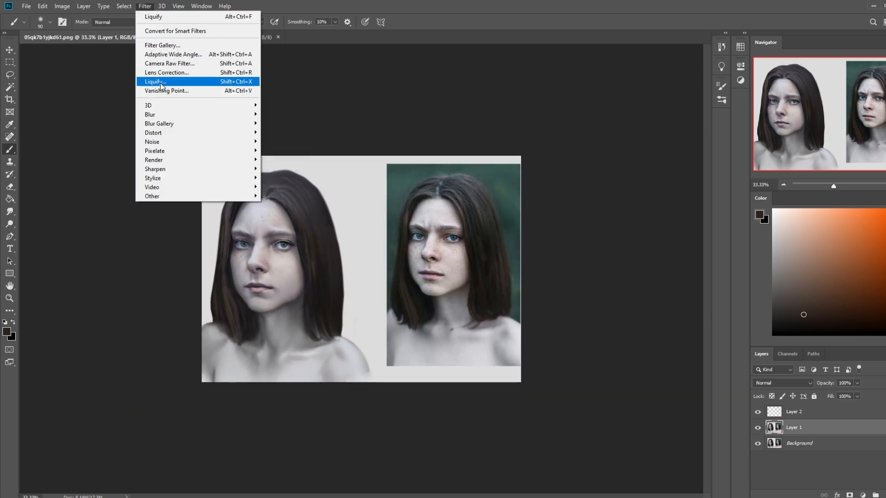
pyautogui.click(160, 82)
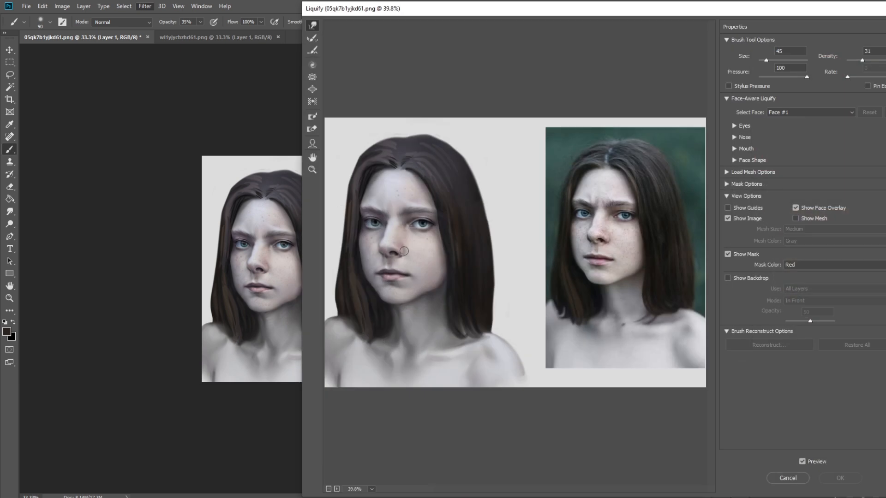
pyautogui.press(']')
pyautogui.press(']')
pyautogui.press(']')
pyautogui.press(']')
pyautogui.moveTo(389, 259); pyautogui.dragTo(386, 254)
# Step: Refine the area around the painted nose and mouth with broader Liquify brushes such as size 175, and apply the filter
pyautogui.press(']')
pyautogui.press(']')
pyautogui.press(']')
pyautogui.press(']')
pyautogui.press(']')
pyautogui.press(']')
pyautogui.press(']')
pyautogui.press(']')
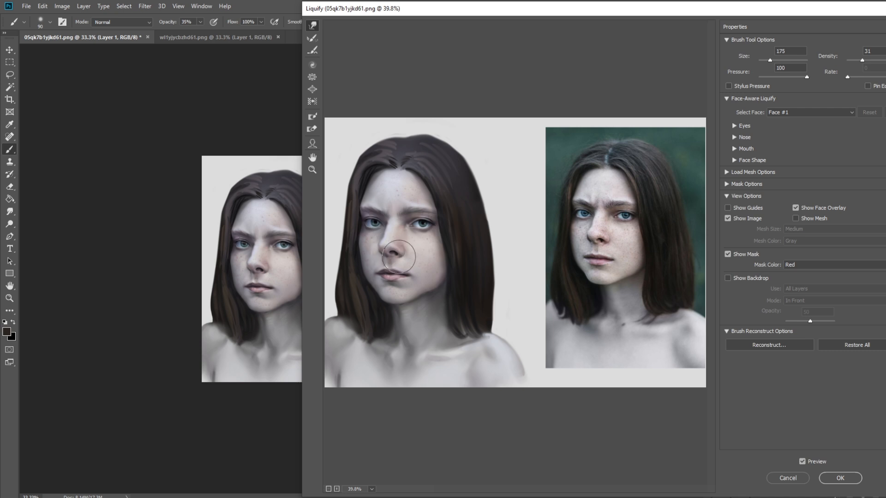
pyautogui.press('[')
pyautogui.press('[')
pyautogui.press('[')
pyautogui.press('[')
pyautogui.press('[')
pyautogui.press('[')
pyautogui.click(841, 478)
# Step: Copy a freehand selection of the painted mouth and upper chin onto its own layer, ready to move with the transform outline hidden
pyautogui.press('l')
pyautogui.moveTo(280, 283)
pyautogui.mouseDown()
pyautogui.moveTo(241, 282)
pyautogui.moveTo(255, 303)
pyautogui.moveTo(285, 289)
pyautogui.mouseUp()
pyautogui.hotkey('ctrl', 'j')
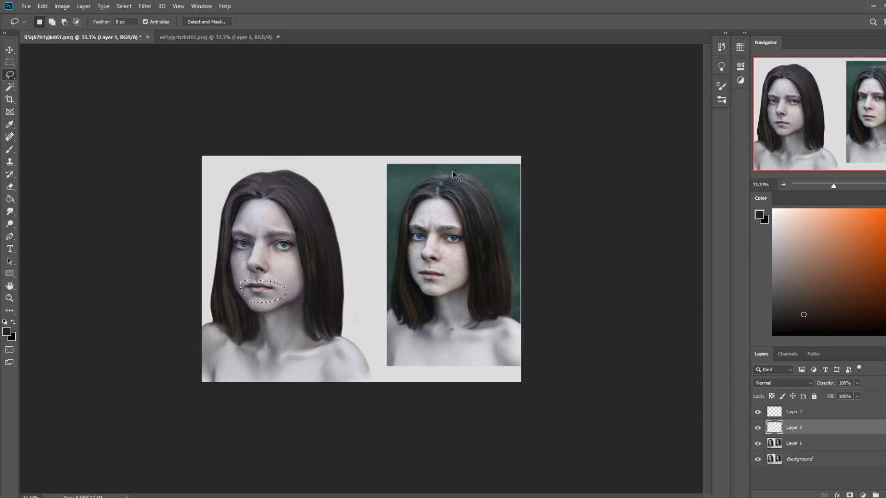
pyautogui.press('v')
pyautogui.hotkey('ctrl', 'h')
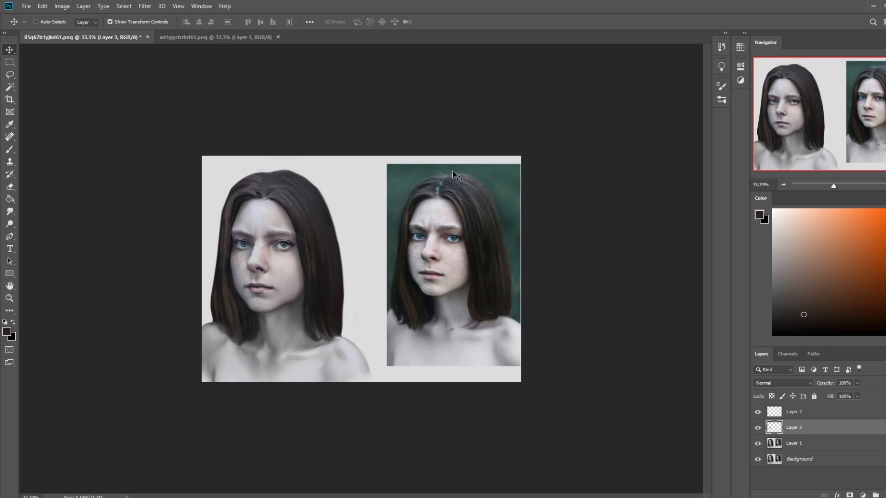
# Step: Compare the portrait with and without the copied mouth layer, and merge the copy down into Layer 1
pyautogui.click(756, 429)
pyautogui.click(756, 429)
pyautogui.click(755, 429)
pyautogui.click(756, 429)
pyautogui.rightClick(786, 428)
pyautogui.click(838, 317)
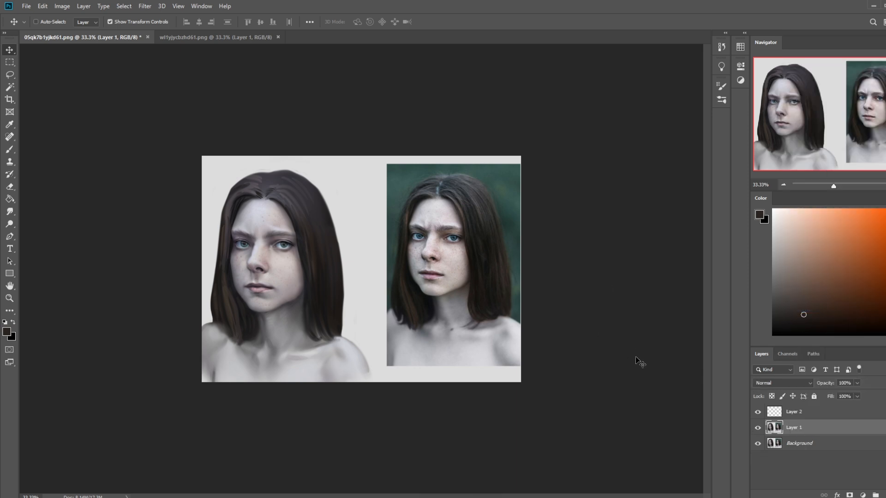
# Step: Blend the skin around the painted mouth, cheek and brow with sampled tones at 55% brush opacity and size 90
pyautogui.press('b')
pyautogui.keyDown('alt'); pyautogui.click(261, 301); pyautogui.keyUp('alt')
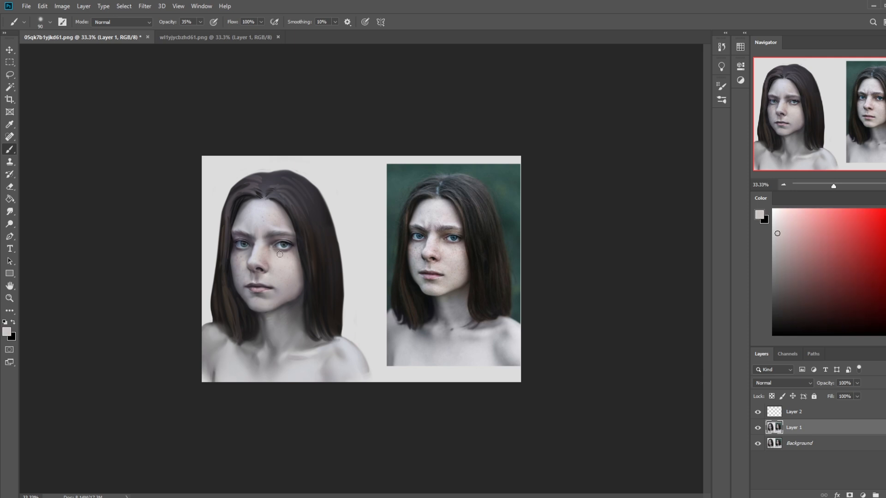
pyautogui.click(200, 22)
pyautogui.moveTo(201, 33); pyautogui.dragTo(209, 32)
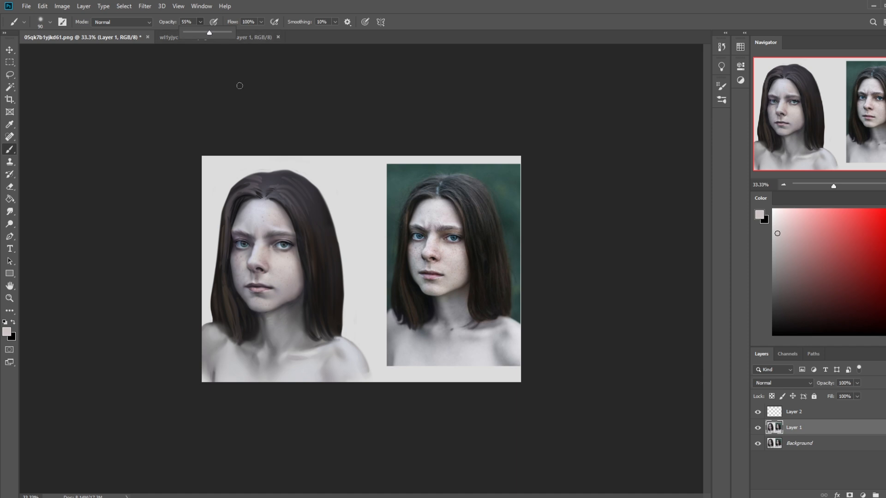
pyautogui.click(252, 281)
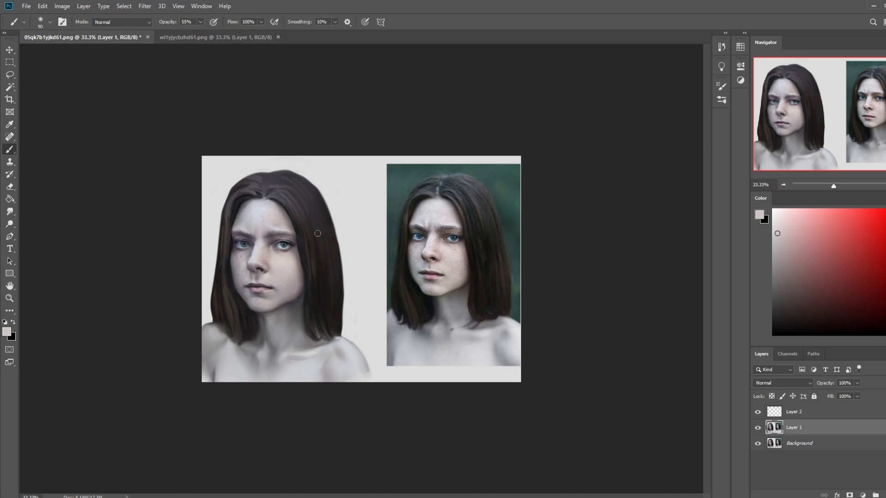
pyautogui.keyDown('alt'); pyautogui.click(251, 273); pyautogui.keyUp('alt')
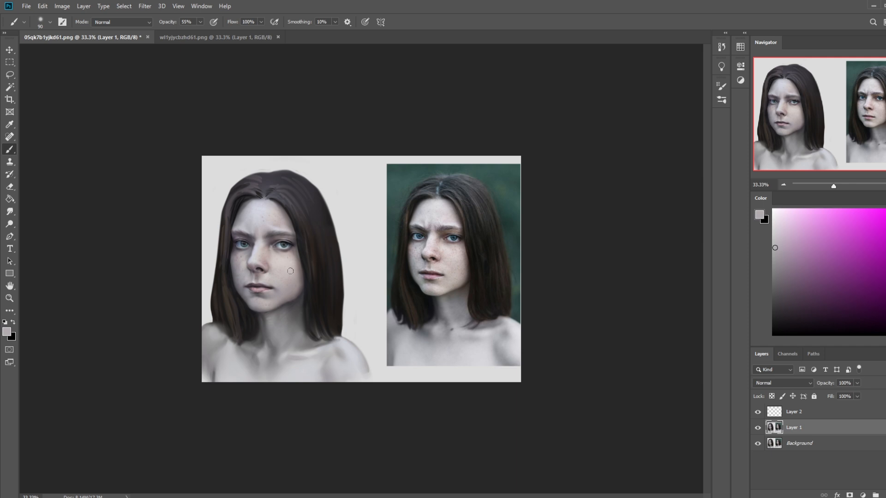
pyautogui.keyDown('alt'); pyautogui.click(266, 237); pyautogui.keyUp('alt')
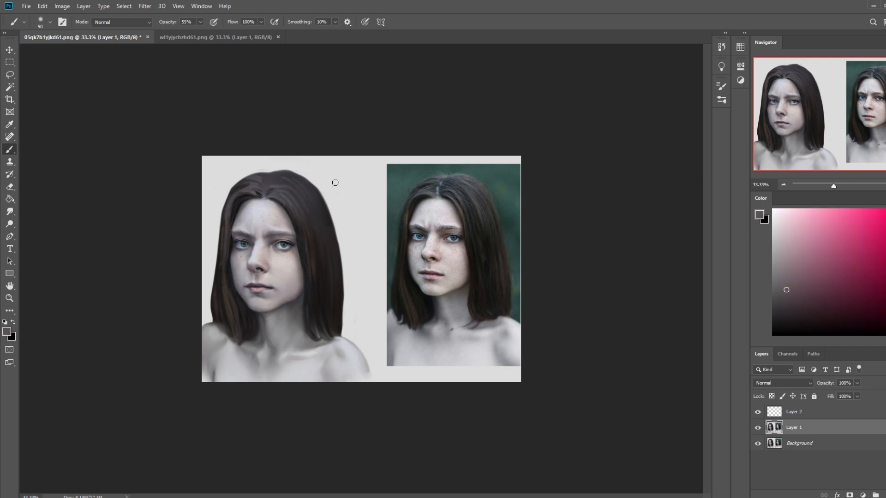
# Step: Lower the top of the painted hair in Liquify with a size 400 brush, undoing the first smaller-brush attempt
pyautogui.click(144, 7)
pyautogui.click(198, 81)
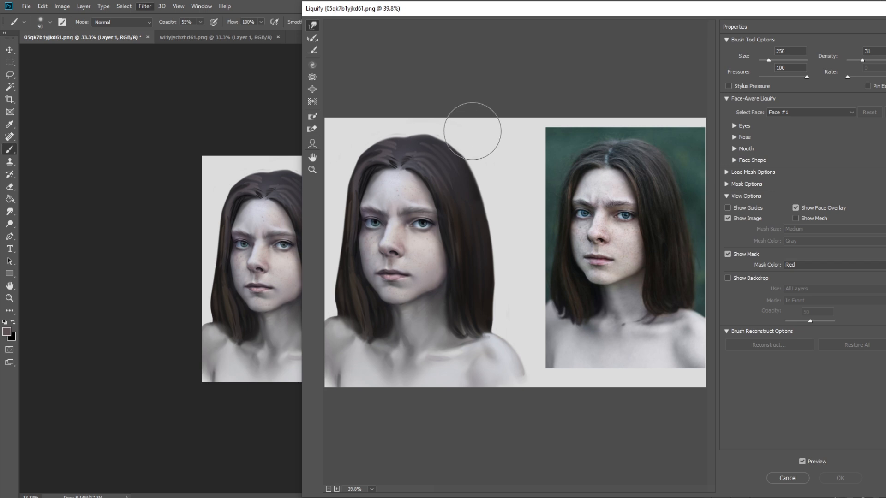
pyautogui.press(']')
pyautogui.moveTo(429, 99); pyautogui.dragTo(433, 112)
pyautogui.hotkey('ctrl', 'z')
pyautogui.press(']')
pyautogui.press(']')
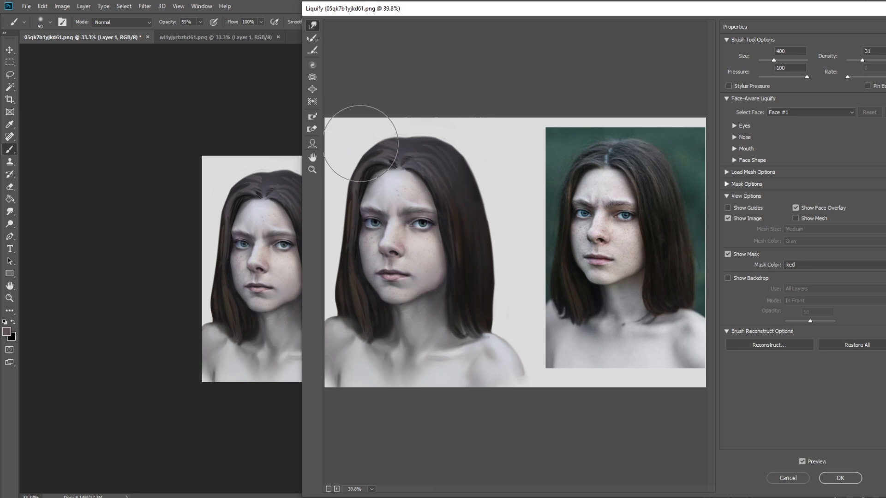
# Step: Reshape the sides of the painted hair in Liquify, using brush size 200 on the left-hand edge and 700 on the right-hand edge
pyautogui.press('[')
pyautogui.press('[')
pyautogui.press('[')
pyautogui.press('[')
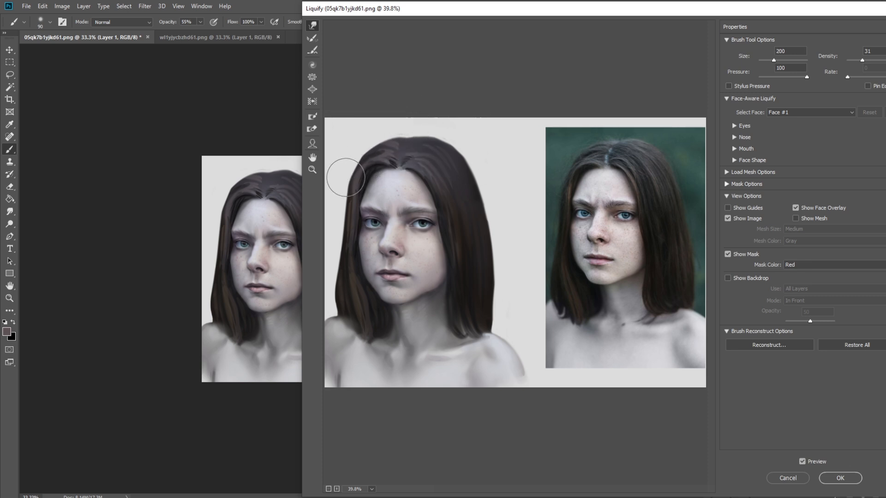
pyautogui.press(']')
pyautogui.press(']')
pyautogui.press(']')
pyautogui.press(']')
pyautogui.press(']')
pyautogui.press(']')
pyautogui.press(']')
pyautogui.press(']')
pyautogui.press(']')
pyautogui.press(']')
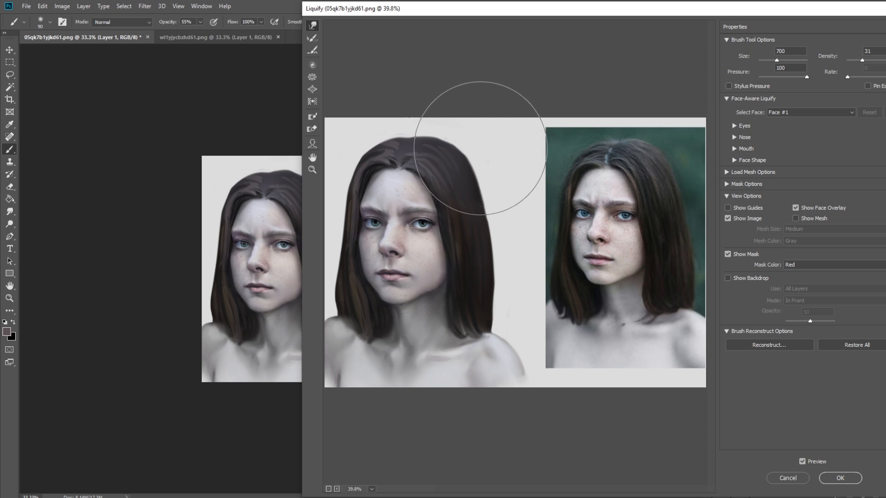
# Step: Adjust the upper right-hand contour of the painted hair with varied Liquify brush sizes up to 700
pyautogui.press('[')
pyautogui.press('[')
pyautogui.press('[')
pyautogui.press('[')
pyautogui.press('[')
pyautogui.press('[')
pyautogui.press(']')
pyautogui.press(']')
pyautogui.press(']')
pyautogui.press(']')
pyautogui.press(']')
pyautogui.press(']')
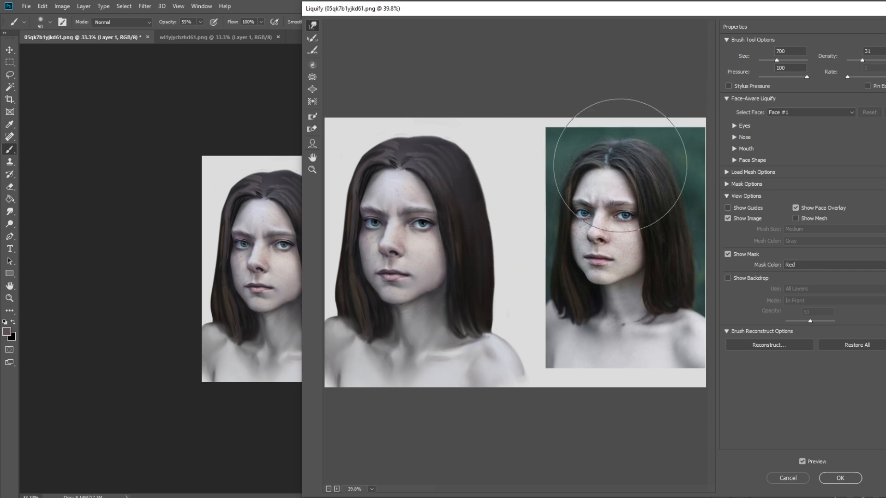
# Step: Refine the painted hair's crown and upper outline with Liquify brushes reduced to sizes 400, 300 and 250
pyautogui.press('[')
pyautogui.press('[')
pyautogui.press('[')
pyautogui.press('[')
pyautogui.press('[')
pyautogui.press('[')
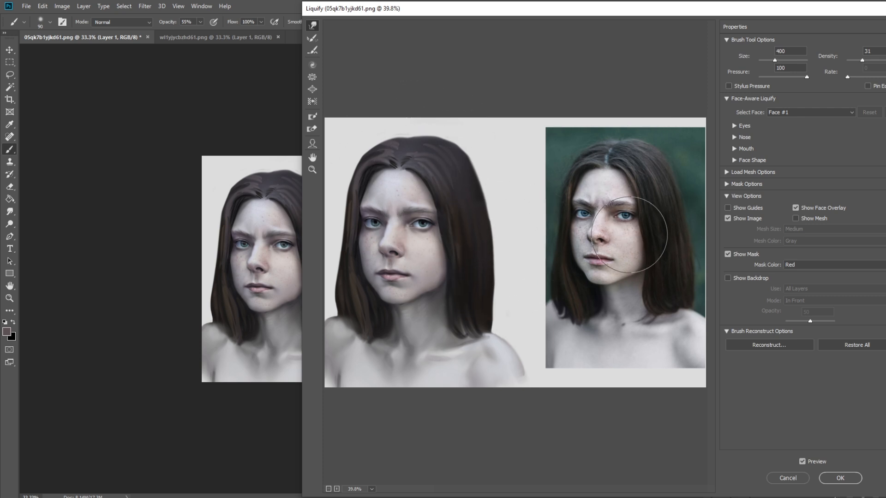
pyautogui.press('[')
pyautogui.press('[')
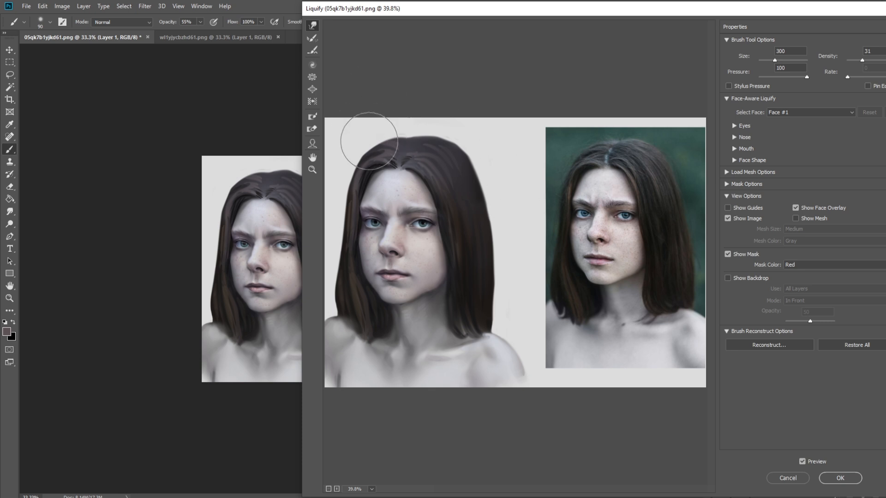
pyautogui.press('[')
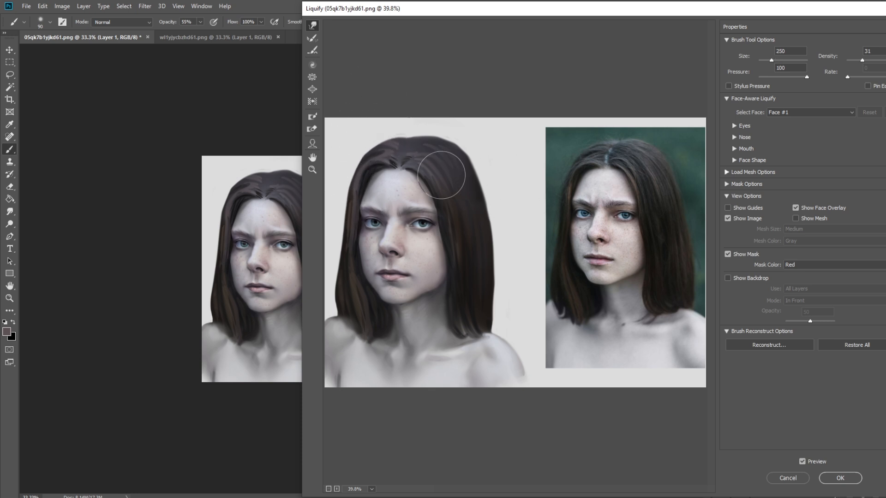
# Step: Enlarge the Liquify brush to size 500 over the painted hair's crown and apply the Liquify adjustments
pyautogui.press(']')
pyautogui.press(']')
pyautogui.press(']')
pyautogui.press(']')
pyautogui.press(']')
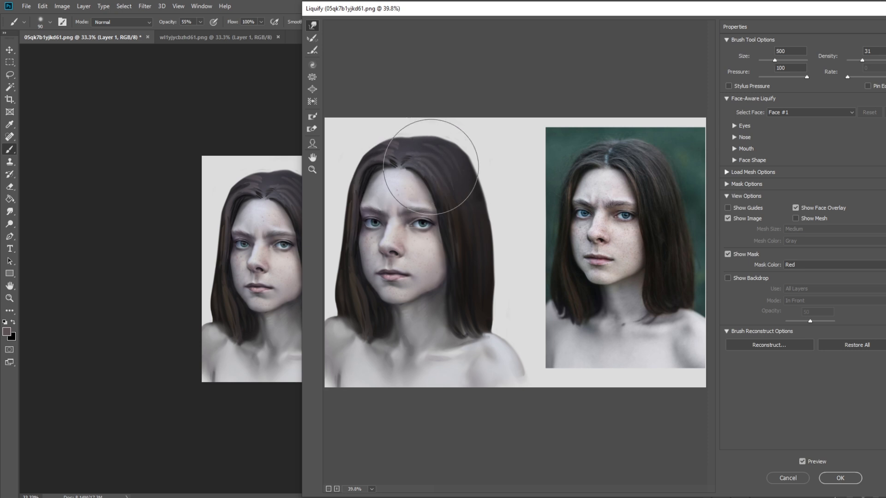
pyautogui.hotkey('ctrl', '-')
pyautogui.hotkey('ctrl', '-')
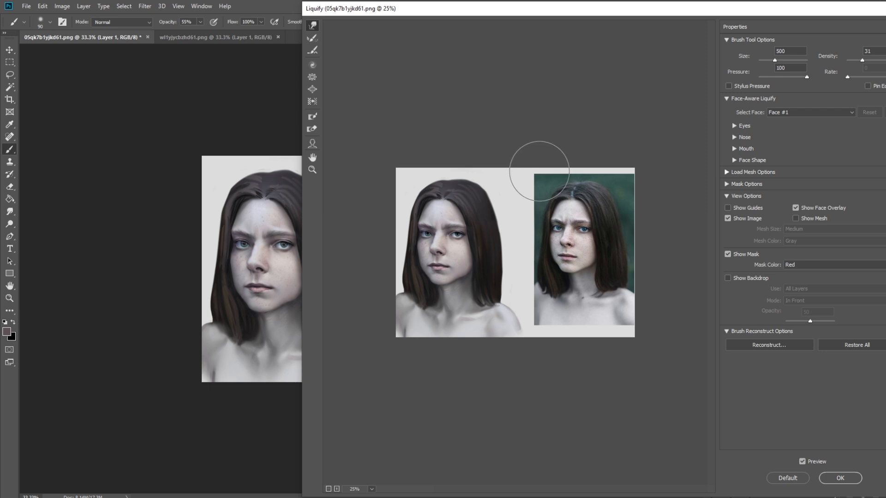
pyautogui.click(840, 479)
# Step: Sample light skin tones from the painted face and enlarge the paint brush to size 175
pyautogui.hotkey('ctrl', '-')
pyautogui.hotkey('ctrl', '-')
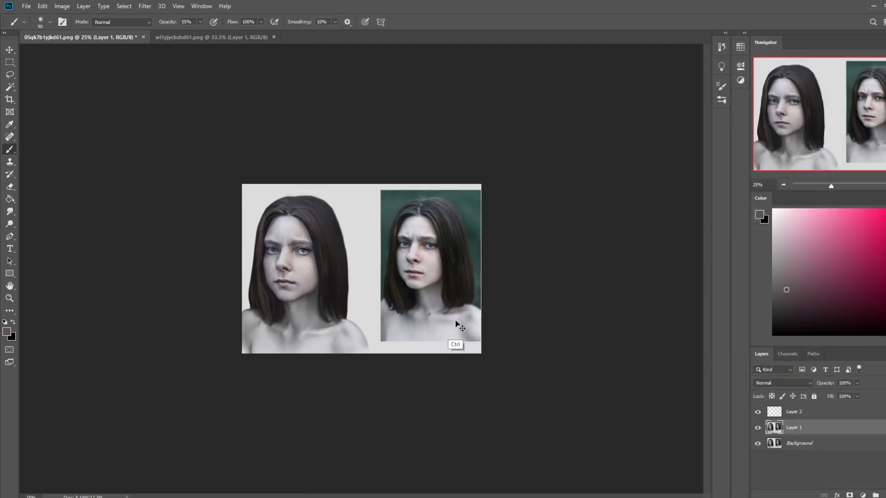
pyautogui.keyDown('alt'); pyautogui.click(325, 264); pyautogui.keyUp('alt')
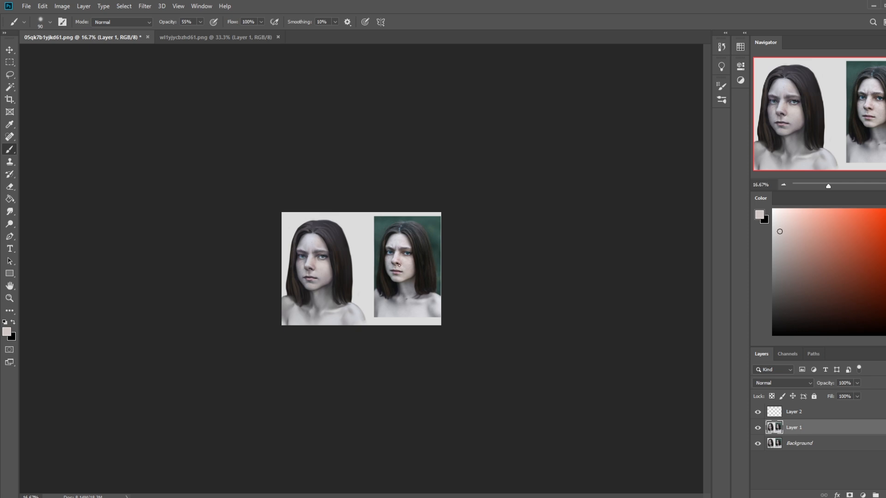
pyautogui.keyDown('alt'); pyautogui.click(309, 274); pyautogui.keyUp('alt')
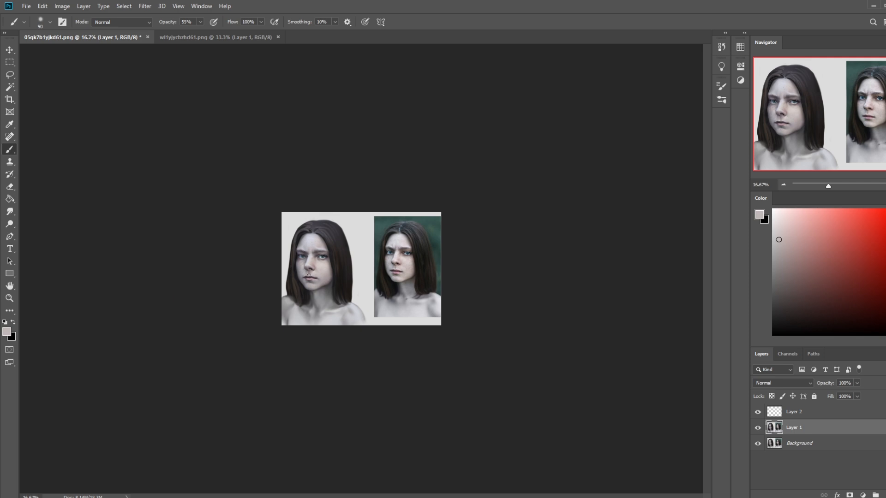
pyautogui.keyDown('alt'); pyautogui.click(361, 232); pyautogui.keyUp('alt')
pyautogui.keyDown('alt'); pyautogui.click(319, 277); pyautogui.keyUp('alt')
pyautogui.hotkey('ctrl', '+')
pyautogui.press(']')
pyautogui.press(']')
pyautogui.press(']')
pyautogui.press(']')
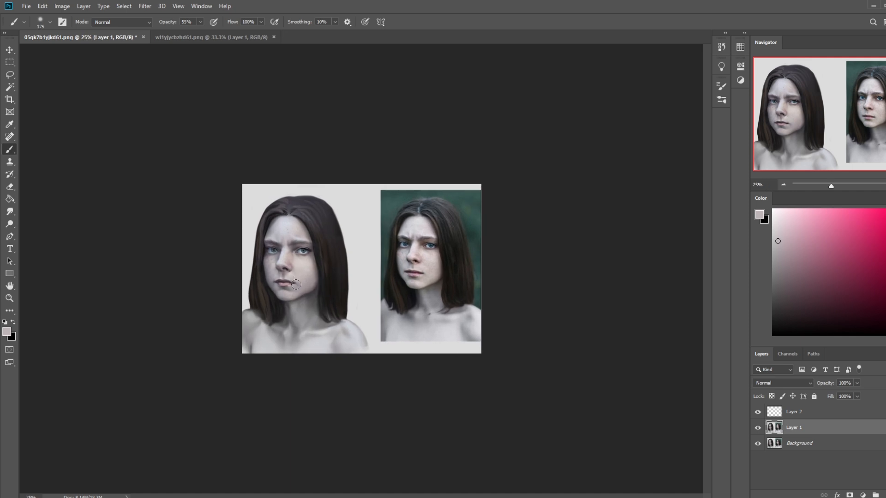
# Step: Retouch the painted mouth's lip line with a dark tone sampled at the lips, using the size 175 brush
pyautogui.press(']')
pyautogui.press(']')
pyautogui.press(']')
pyautogui.press(']')
pyautogui.press('[')
pyautogui.press('[')
pyautogui.press('[')
pyautogui.press('[')
pyautogui.keyDown('alt'); pyautogui.click(282, 279); pyautogui.keyUp('alt')
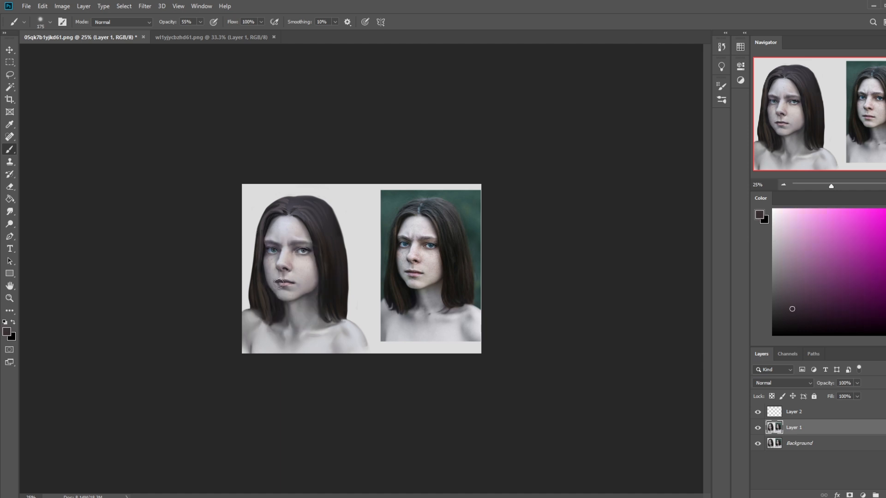
pyautogui.moveTo(280, 283); pyautogui.dragTo(290, 285)
pyautogui.press('alt')
# Step: Sample a light skin tone from the painted cheek and dab it with a size 300 brush near the hair's lower right-hand tip
pyautogui.keyDown('alt'); pyautogui.click(301, 262); pyautogui.keyUp('alt')
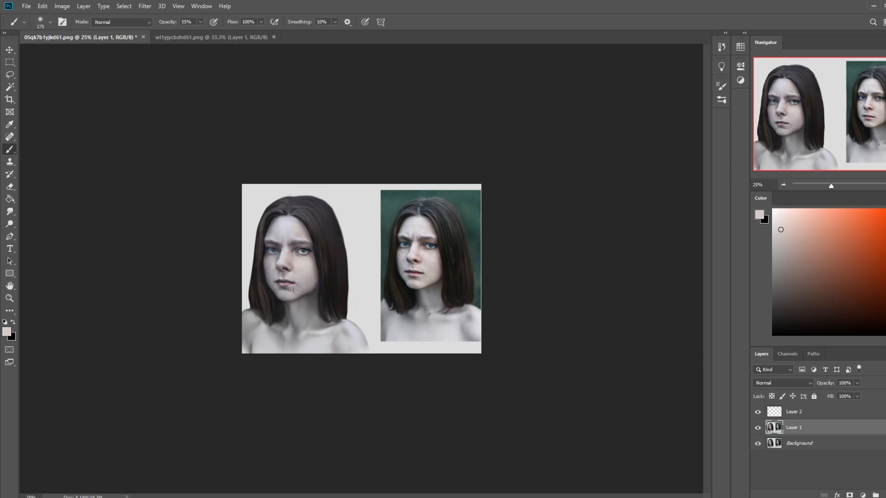
pyautogui.press(']')
pyautogui.press(']')
pyautogui.press(']')
pyautogui.press(']')
pyautogui.press('[')
pyautogui.click(342, 323)
# Step: Toggle Layer 1's visibility repeatedly at different zoom levels to compare the corrected portrait with the original
pyautogui.rightClick(795, 429)
pyautogui.click(762, 404)
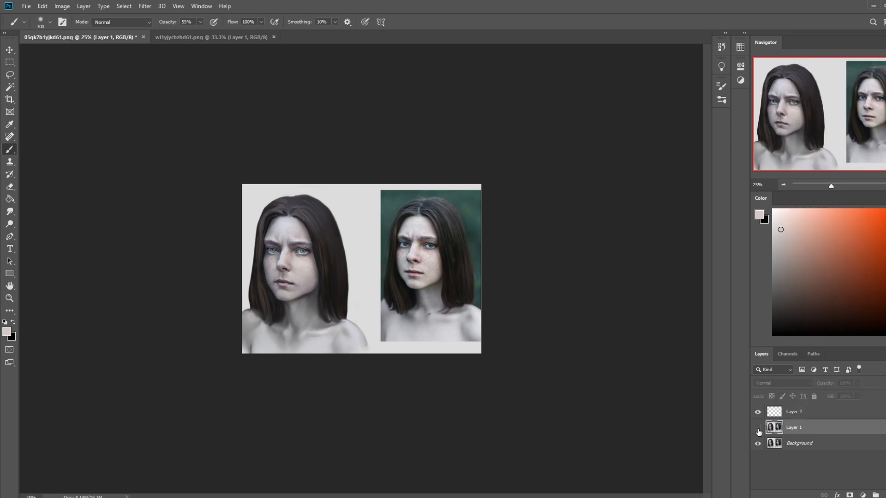
pyautogui.hotkey('ctrl', '+')
pyautogui.hotkey('ctrl', '+')
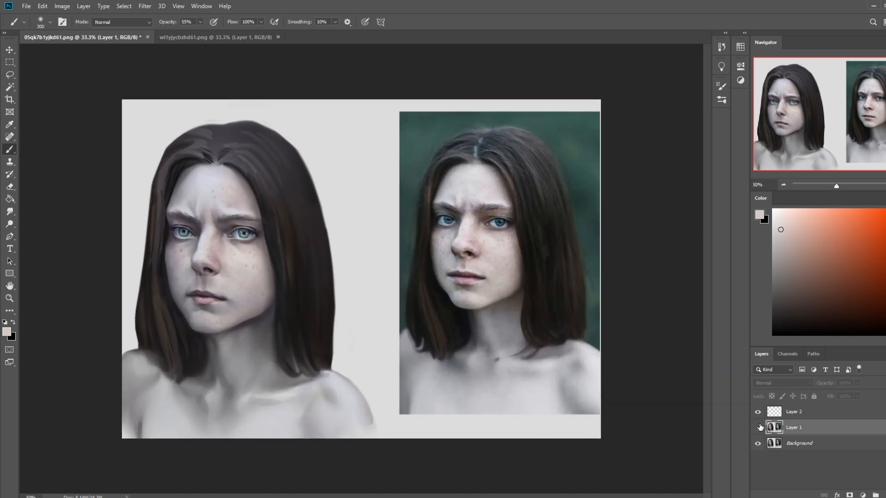
pyautogui.click(758, 427)
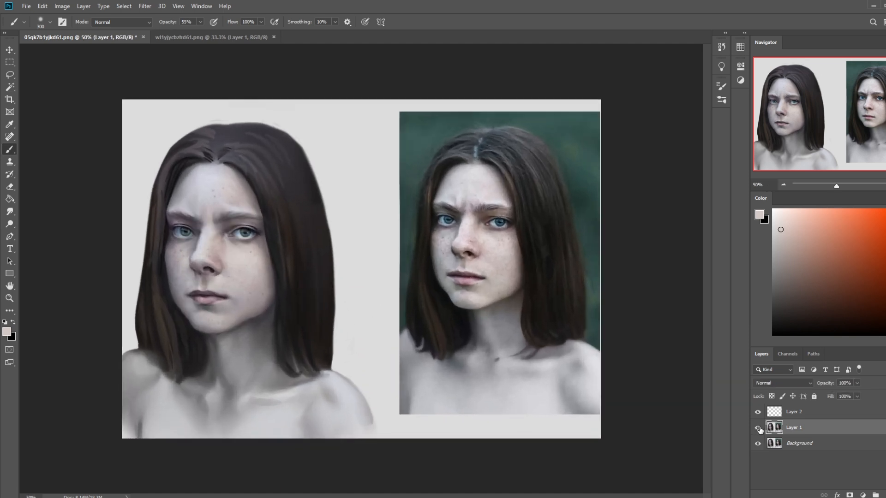
pyautogui.click(758, 428)
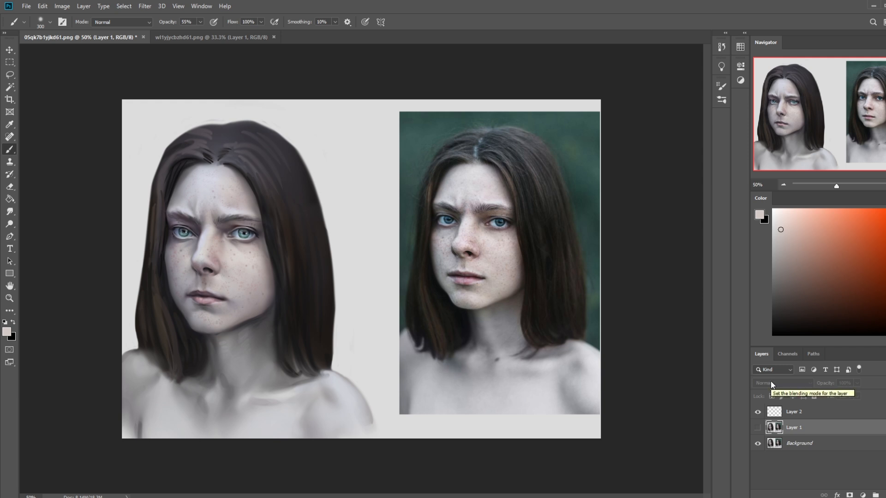
pyautogui.click(758, 428)
pyautogui.click(758, 428)
pyautogui.click(758, 428)
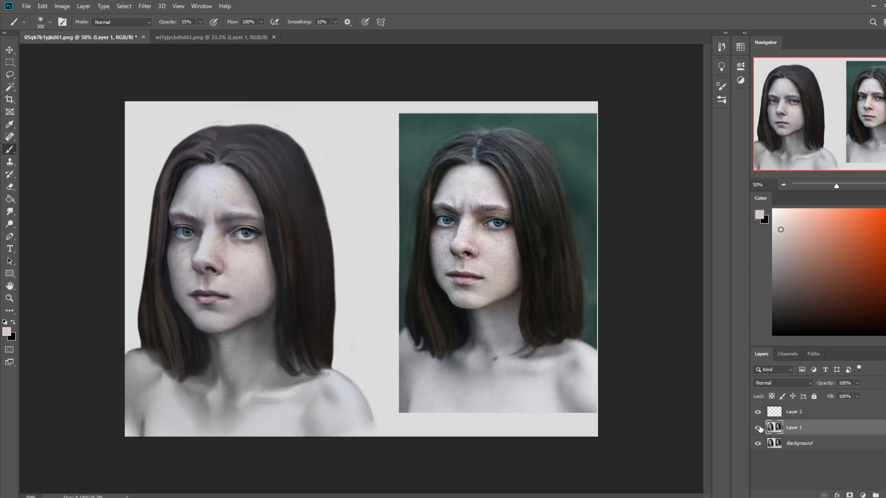
pyautogui.hotkey('ctrl', '-')
pyautogui.click(759, 428)
pyautogui.click(758, 427)
pyautogui.click(758, 428)
pyautogui.click(759, 428)
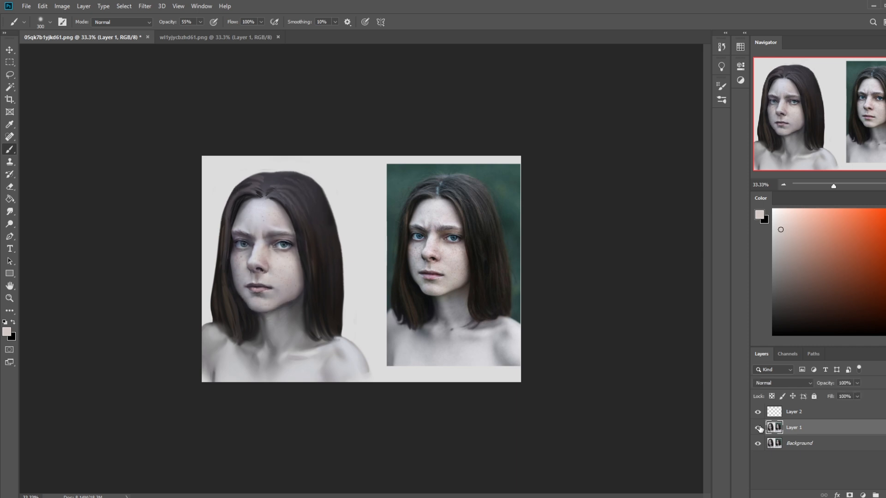
pyautogui.click(758, 428)
pyautogui.click(758, 428)
pyautogui.click(759, 427)
pyautogui.click(759, 427)
pyautogui.click(758, 427)
pyautogui.click(758, 427)
pyautogui.click(758, 428)
pyautogui.click(758, 428)
pyautogui.click(758, 428)
pyautogui.click(758, 428)
pyautogui.click(759, 428)
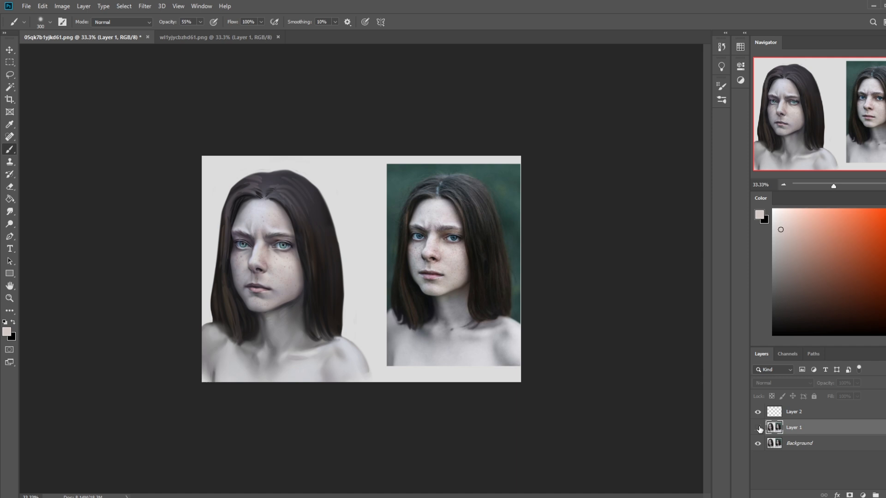
pyautogui.click(758, 428)
pyautogui.click(758, 427)
pyautogui.click(758, 428)
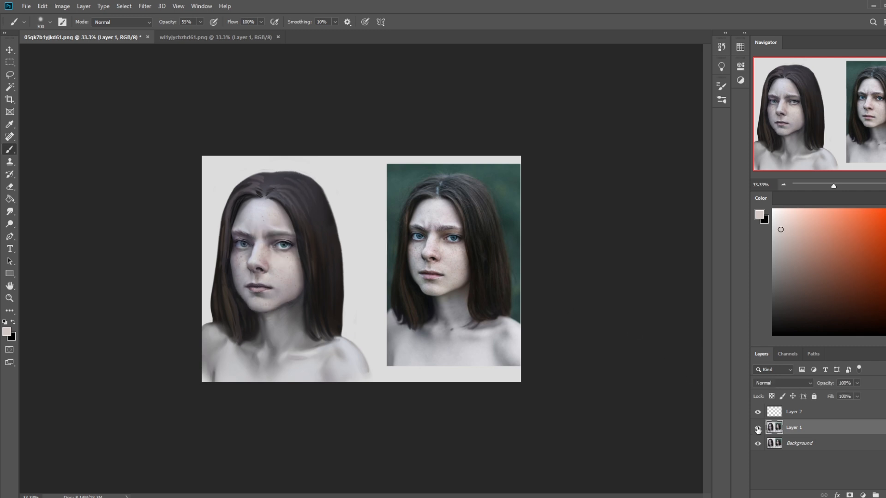
pyautogui.click(759, 428)
pyautogui.click(758, 428)
pyautogui.click(758, 427)
pyautogui.click(758, 427)
# Step: Merge Layer 2 down into Layer 1 and check the merged corrections against the original
pyautogui.click(803, 417)
pyautogui.hotkey('ctrl', 'e')
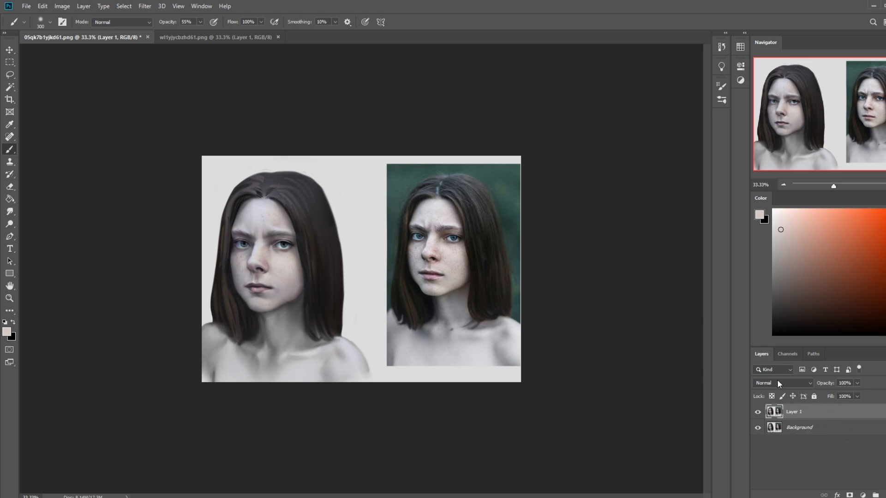
pyautogui.hotkey('ctrl', 'z')
pyautogui.rightClick(807, 408)
pyautogui.click(824, 285)
pyautogui.click(757, 415)
pyautogui.click(758, 415)
pyautogui.click(758, 415)
pyautogui.click(757, 415)
# Step: Add a new layer in Color blend mode, fill it with near-white for a grayscale view, and check it on and off
pyautogui.click(885, 496)
pyautogui.click(784, 384)
pyautogui.scroll(-2, 782, 389)
pyautogui.click(766, 487)
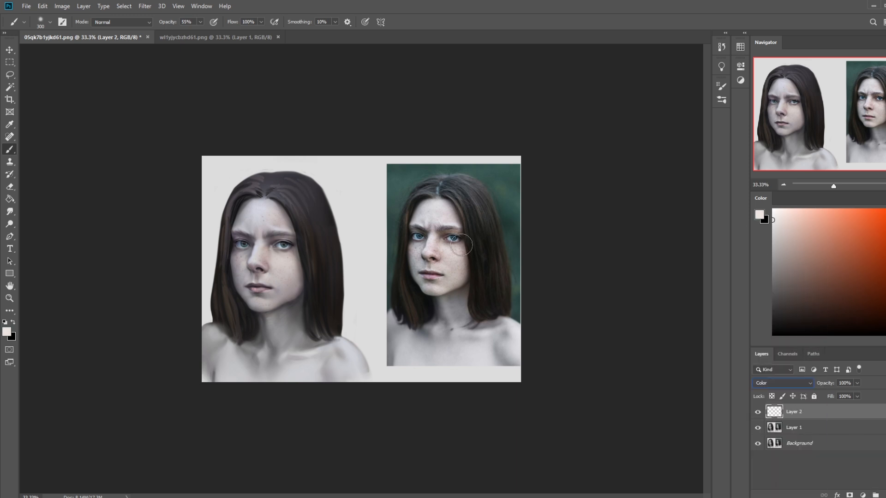
pyautogui.press('g')
pyautogui.click(447, 249)
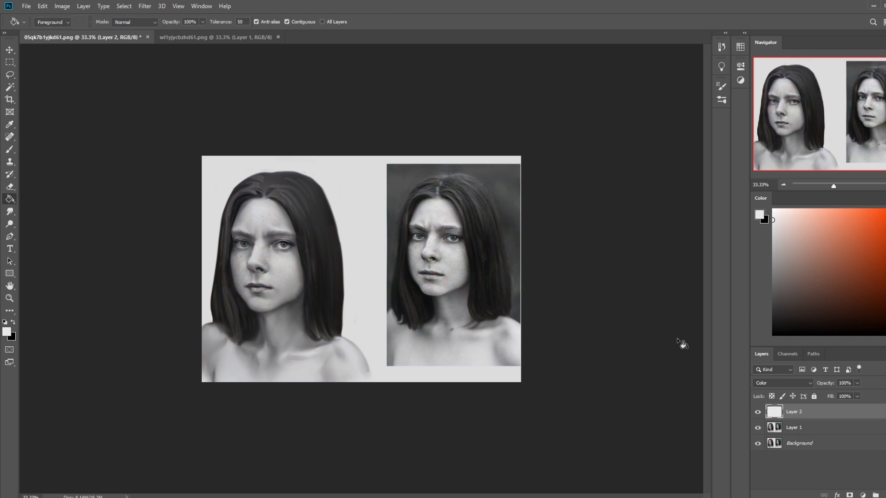
pyautogui.click(757, 413)
pyautogui.click(757, 414)
# Step: Open Layer 1 in Liquify and nudge the right-hand corner of the painted mouth with a size 175 brush
pyautogui.click(803, 429)
pyautogui.click(146, 6)
pyautogui.click(179, 82)
pyautogui.press('[')
pyautogui.press('[')
pyautogui.press('[')
pyautogui.press('[')
pyautogui.press('[')
pyautogui.press('[')
pyautogui.press('[')
pyautogui.press('[')
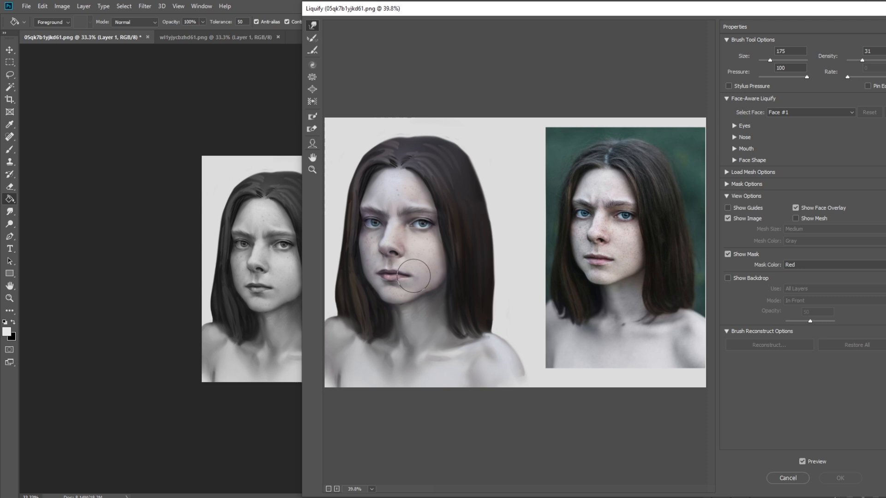
pyautogui.moveTo(413, 276); pyautogui.dragTo(415, 273)
# Step: Refine the painted mouth with Liquify brushes of size 100 and smaller, and apply the changes
pyautogui.press('[')
pyautogui.press('[')
pyautogui.press('[')
pyautogui.press('[')
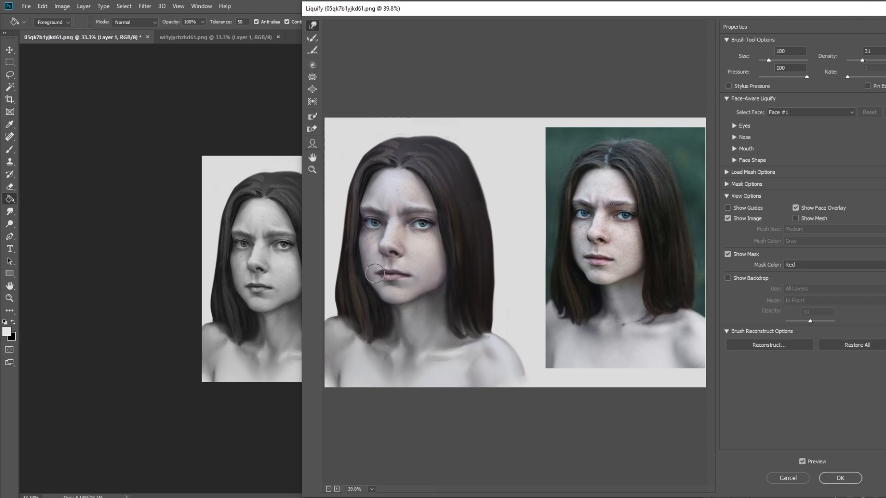
pyautogui.press('[')
pyautogui.press('[')
pyautogui.press('[')
pyautogui.press('[')
pyautogui.press('[')
pyautogui.press(']')
pyautogui.press(']')
pyautogui.press(']')
pyautogui.press('[')
pyautogui.press('[')
pyautogui.press('[')
pyautogui.click(846, 476)
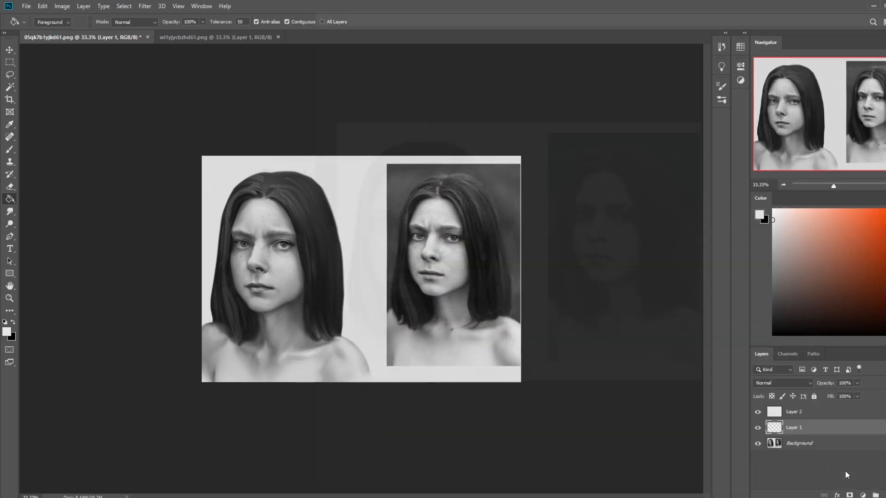
# Step: Toggle Layer 1's visibility to compare the corrected and original portraits in grayscale
pyautogui.click(758, 428)
pyautogui.click(758, 429)
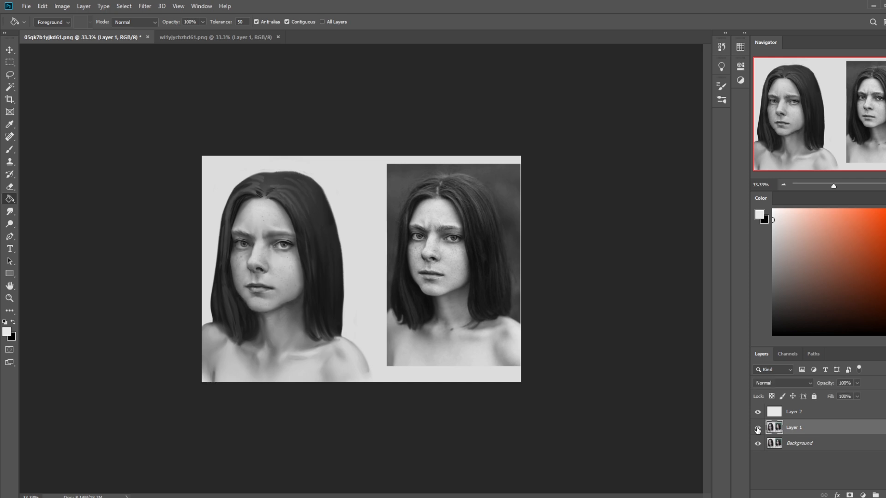
pyautogui.click(758, 429)
pyautogui.click(758, 429)
pyautogui.click(758, 429)
pyautogui.click(758, 429)
pyautogui.click(758, 429)
pyautogui.click(757, 429)
pyautogui.click(758, 428)
pyautogui.click(758, 429)
pyautogui.click(758, 429)
pyautogui.click(758, 429)
# Step: Hide the Color fill layer and toggle Layer 1 to compare the corrected and original portraits in full colour
pyautogui.click(758, 412)
pyautogui.click(758, 429)
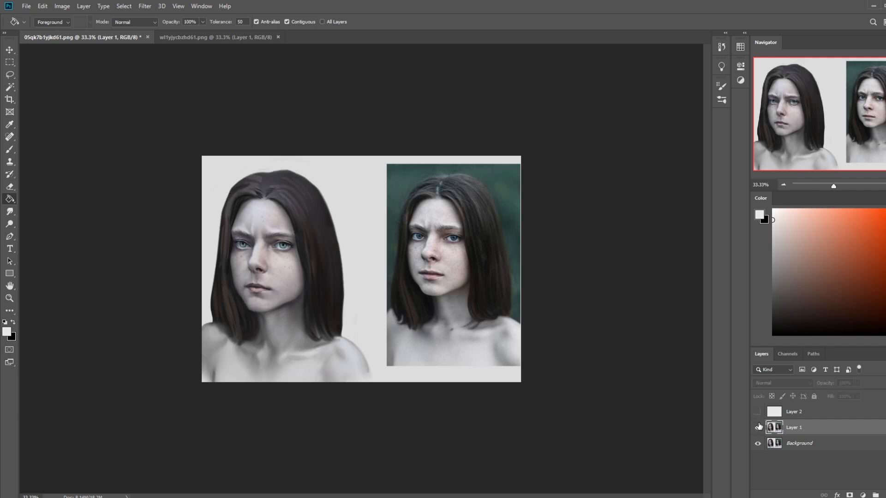
pyautogui.click(758, 428)
pyautogui.click(758, 428)
pyautogui.click(759, 429)
pyautogui.click(759, 430)
pyautogui.click(760, 430)
pyautogui.click(759, 430)
pyautogui.click(760, 429)
pyautogui.click(759, 429)
pyautogui.click(757, 429)
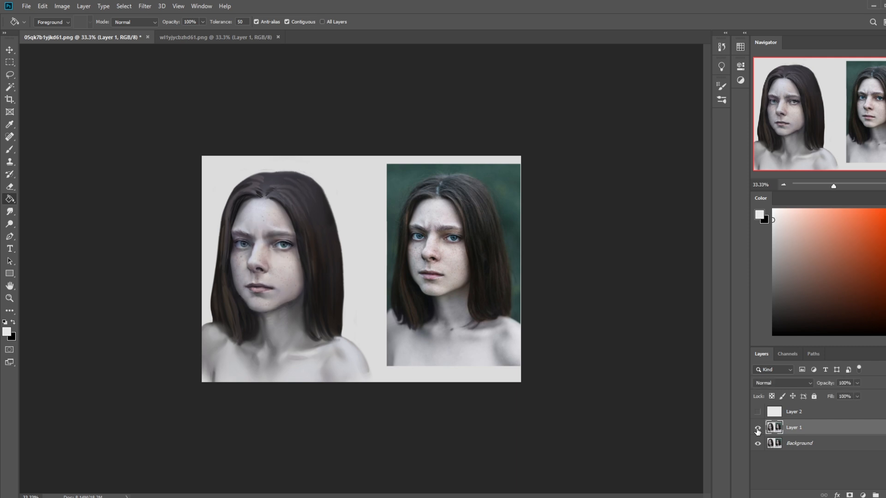
pyautogui.click(758, 429)
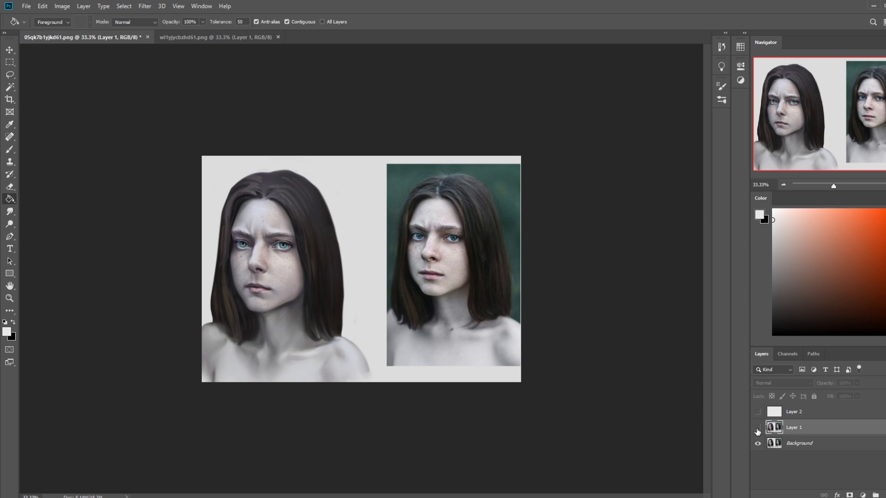
pyautogui.click(758, 428)
pyautogui.click(757, 429)
pyautogui.click(757, 429)
pyautogui.click(758, 429)
pyautogui.click(757, 431)
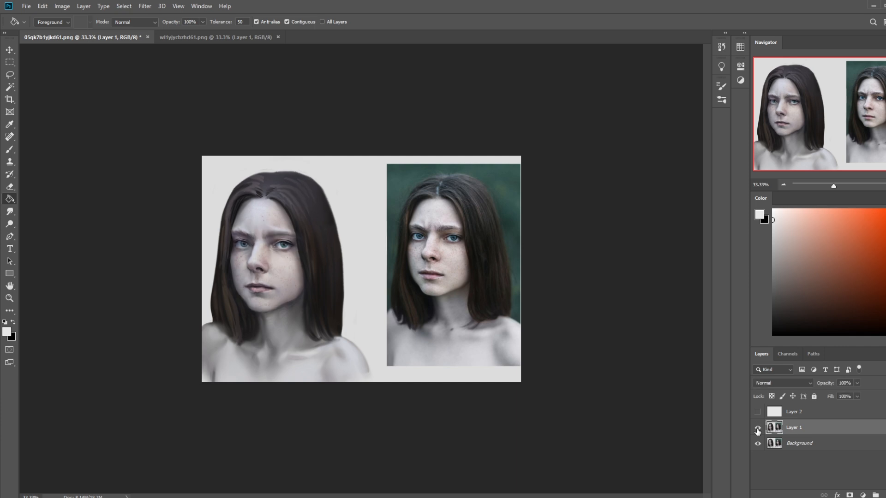
pyautogui.click(758, 430)
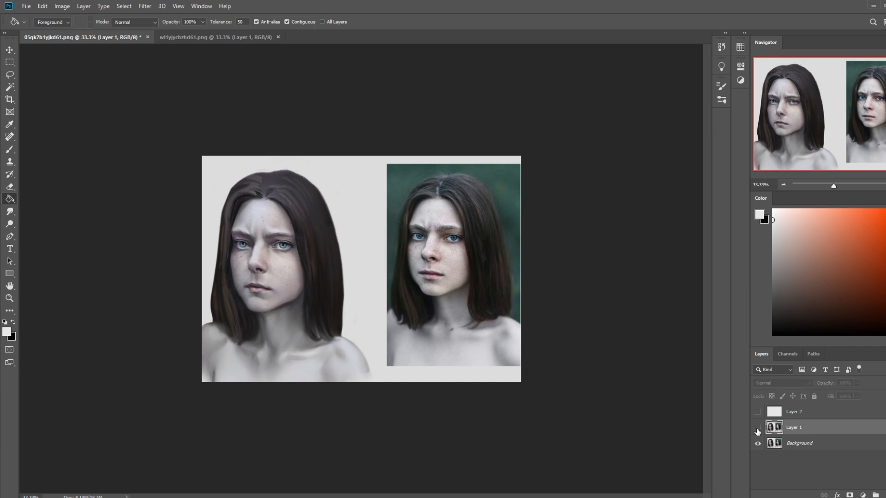
pyautogui.click(758, 430)
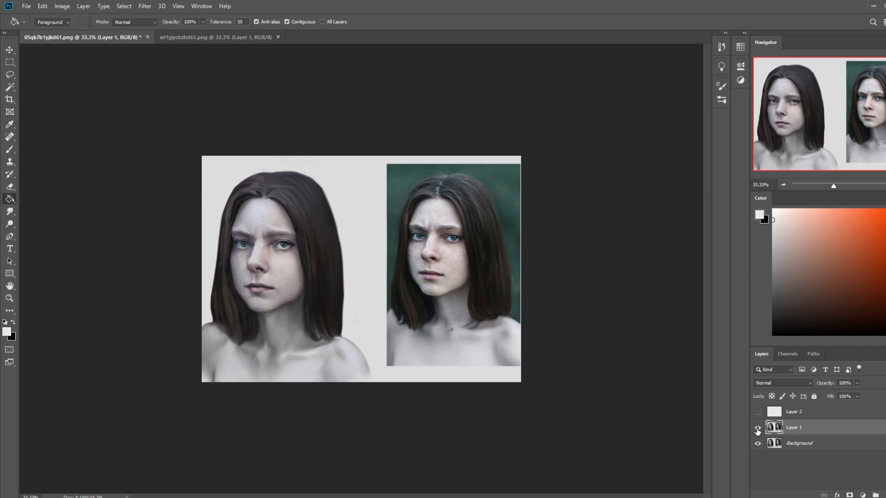
pyautogui.click(757, 430)
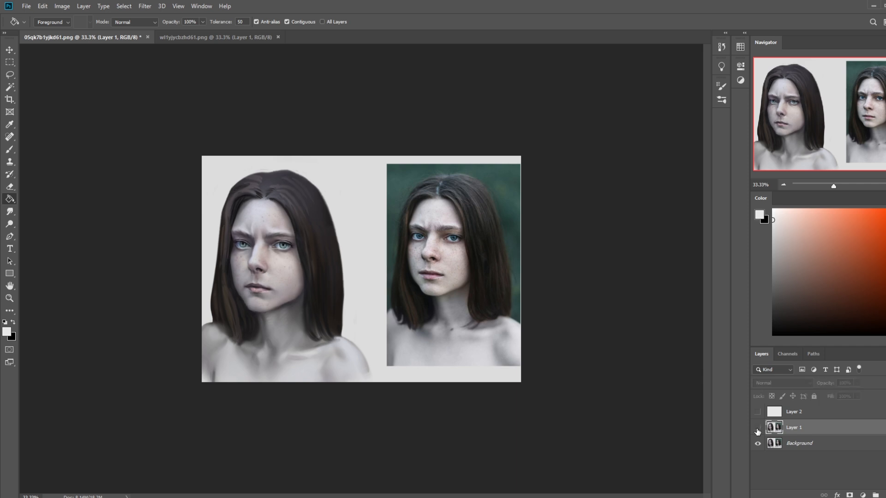
pyautogui.click(757, 430)
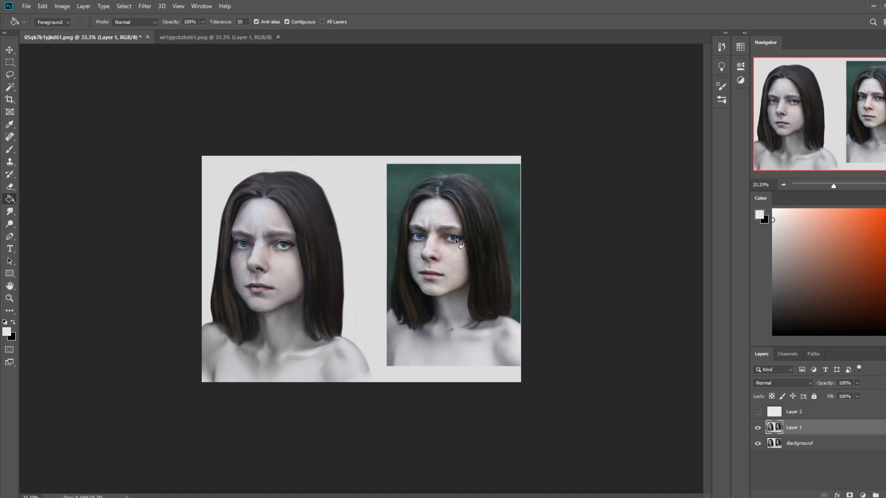
pyautogui.click(757, 429)
pyautogui.click(757, 429)
pyautogui.click(757, 429)
pyautogui.click(757, 429)
pyautogui.click(757, 429)
pyautogui.click(757, 429)
pyautogui.click(757, 429)
pyautogui.click(757, 430)
# Step: Flatten the image, keeping the full-colour correction and discarding the hidden Color fill layer
pyautogui.rightClick(805, 425)
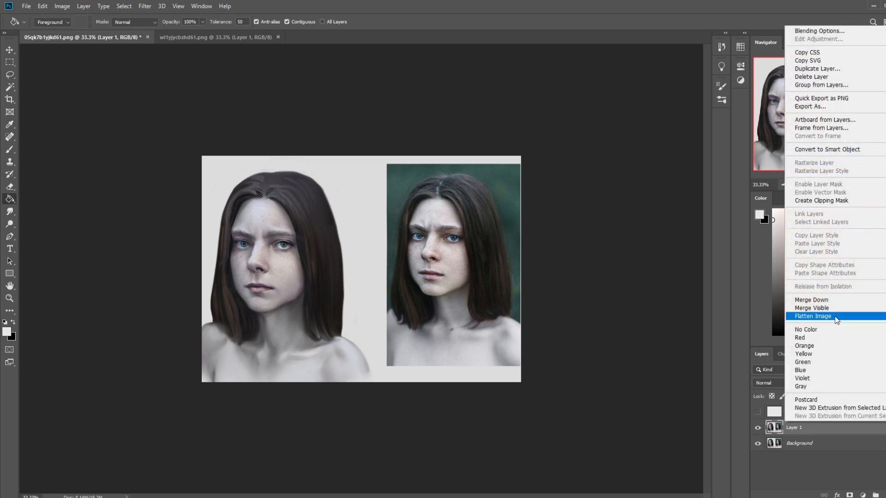
pyautogui.click(758, 412)
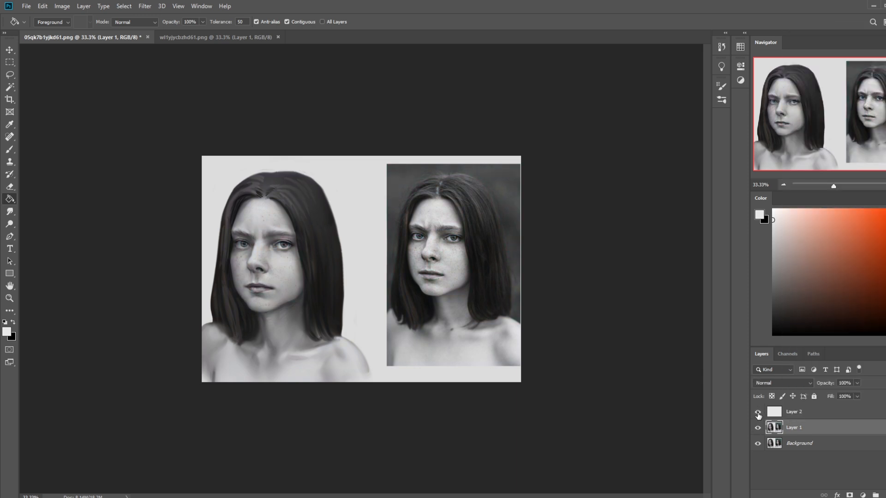
pyautogui.rightClick(826, 426)
pyautogui.click(801, 322)
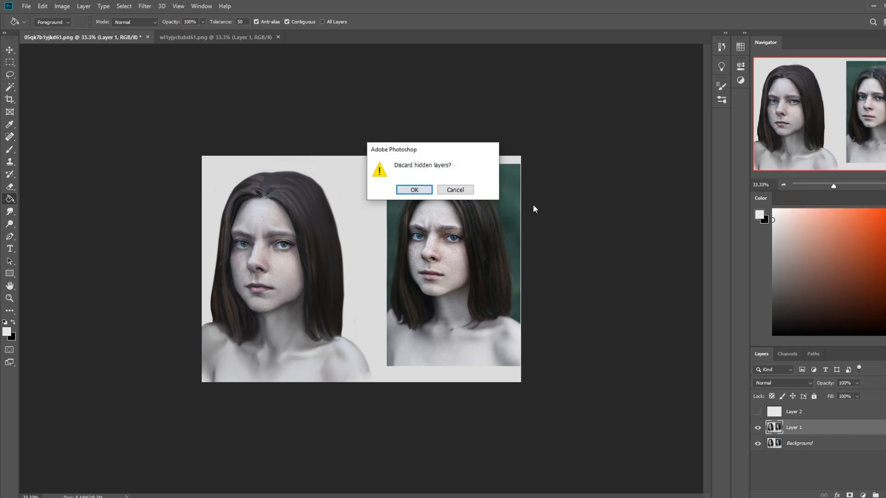
pyautogui.click(423, 189)
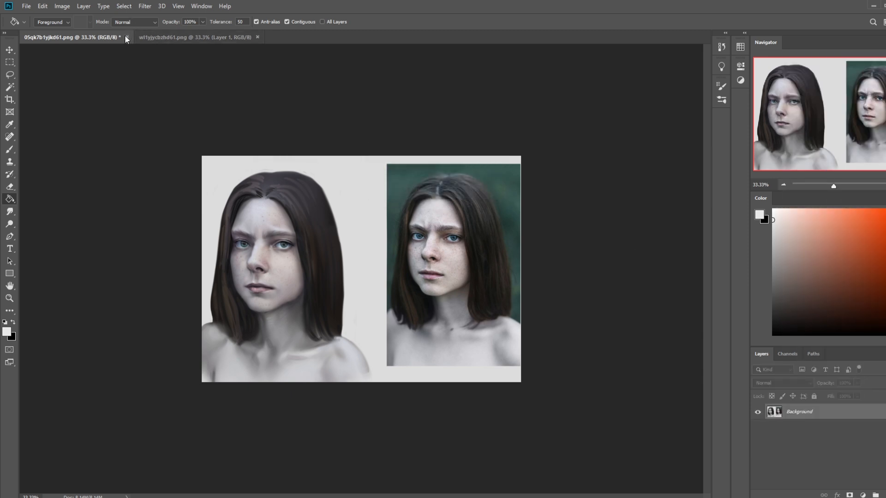
# Step: Close the finished portrait study's document so the two-character cave artwork remains open
pyautogui.click(126, 37)
pyautogui.click(418, 189)
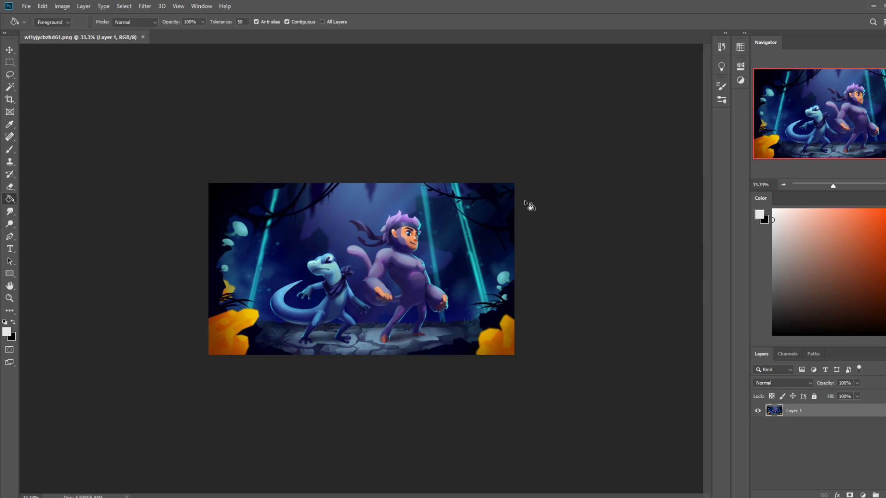
# Step: Select the blue background around the purple ape's head, tail and arms with the Magic Wand at tolerance 14, undoing the last unwanted addition
pyautogui.click(10, 87)
pyautogui.click(373, 247)
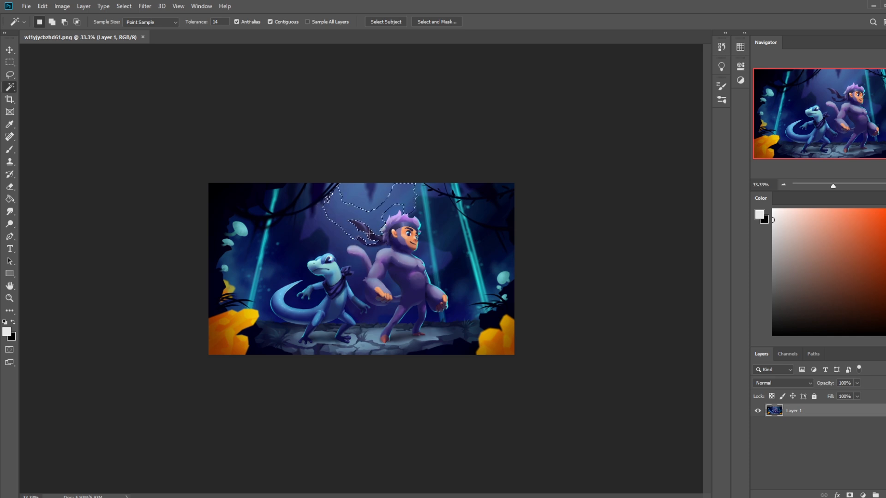
pyautogui.keyDown('shift'); pyautogui.click(360, 250); pyautogui.keyUp('shift')
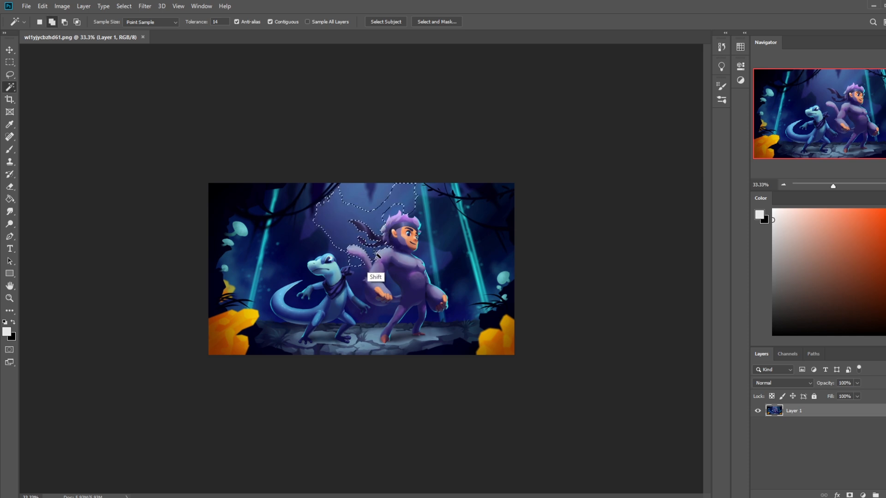
pyautogui.keyDown('shift'); pyautogui.click(420, 215); pyautogui.keyUp('shift')
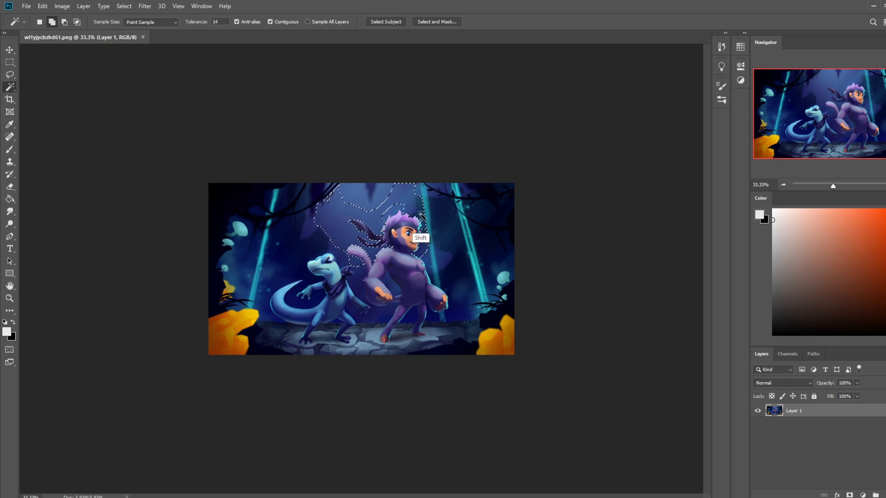
pyautogui.keyDown('shift'); pyautogui.click(425, 259); pyautogui.keyUp('shift')
pyautogui.keyDown('shift'); pyautogui.click(388, 282); pyautogui.keyUp('shift')
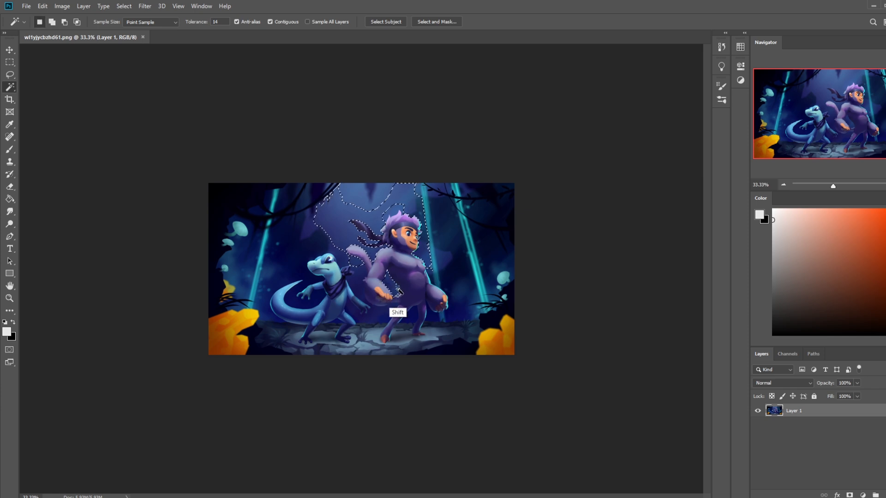
pyautogui.keyDown('shift'); pyautogui.click(398, 319); pyautogui.keyUp('shift')
pyautogui.hotkey('ctrl', 'z')
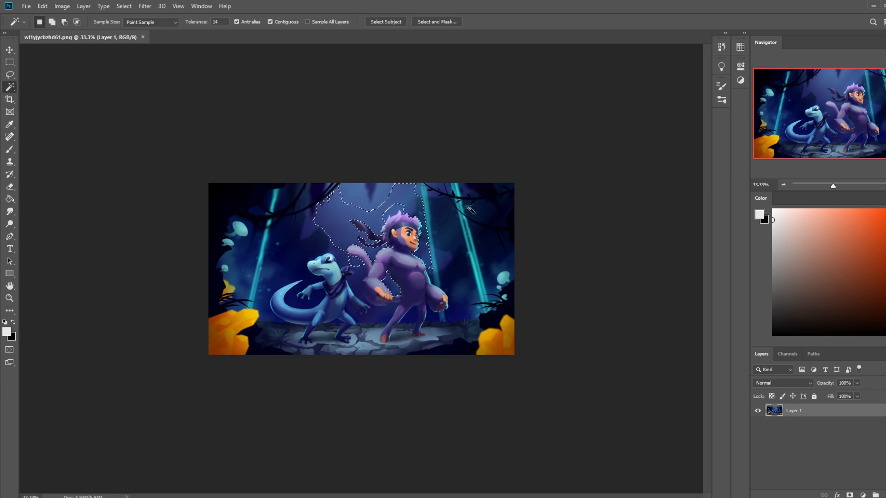
# Step: Extend the Magic Wand selection to the background around the ape's legs and the area between the light beams beside it
pyautogui.click(388, 311)
pyautogui.keyDown('shift'); pyautogui.click(386, 320); pyautogui.keyUp('shift')
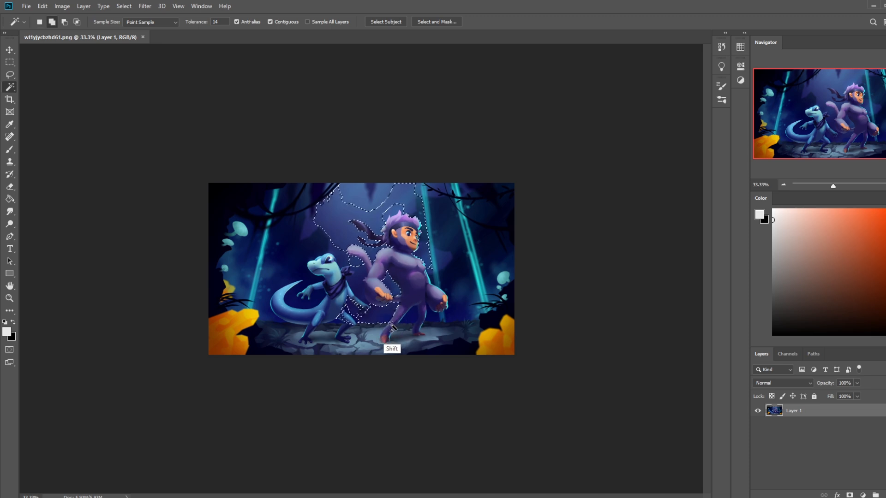
pyautogui.keyDown('shift'); pyautogui.click(436, 323); pyautogui.keyUp('shift')
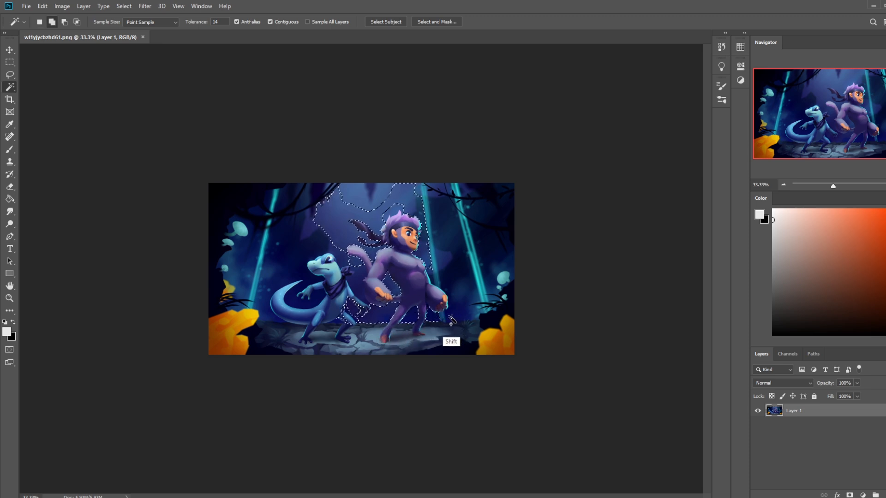
pyautogui.keyDown('shift'); pyautogui.click(453, 298); pyautogui.keyUp('shift')
pyautogui.keyDown('shift'); pyautogui.click(459, 296); pyautogui.keyUp('shift')
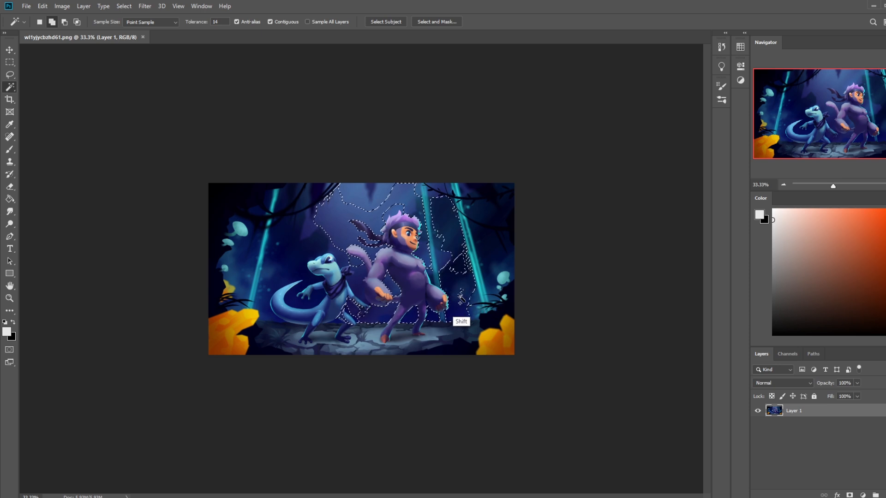
pyautogui.keyDown('shift'); pyautogui.click(434, 258); pyautogui.keyUp('shift')
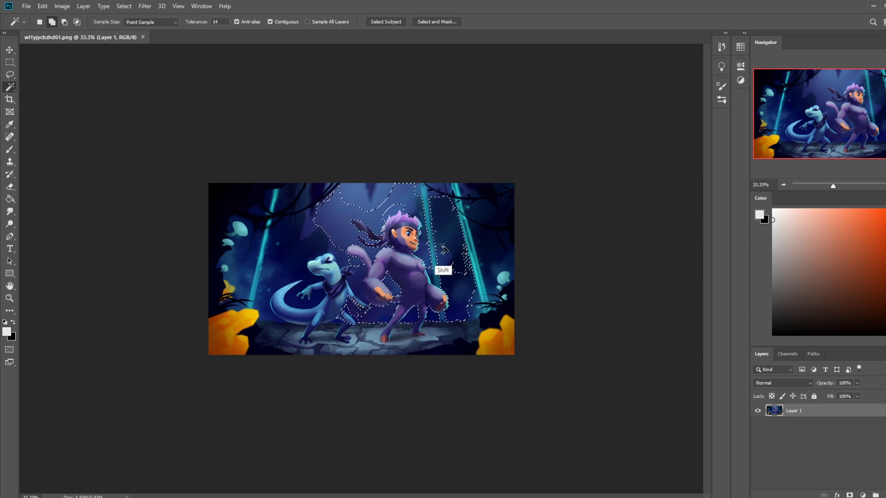
pyautogui.keyDown('shift'); pyautogui.click(433, 272); pyautogui.keyUp('shift')
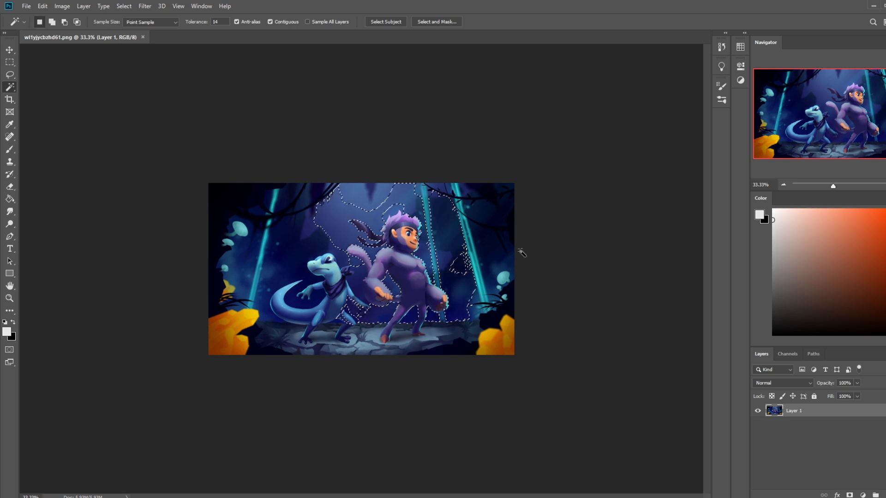
# Step: Add the light beams and the remaining background beside the ape, out to the canvas edge, to the selection with the Lasso
pyautogui.press('l')
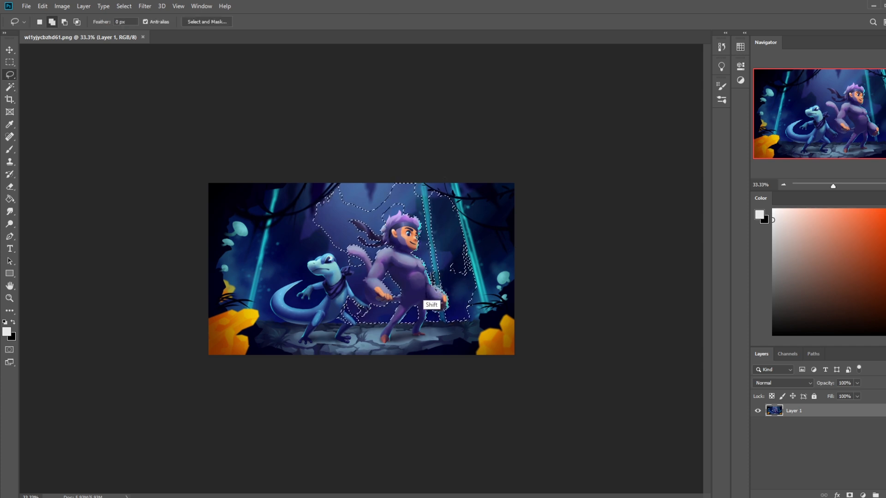
pyautogui.moveTo(434, 283)
pyautogui.mouseDown()
pyautogui.moveTo(430, 271)
pyautogui.moveTo(450, 286)
pyautogui.moveTo(440, 288)
pyautogui.mouseUp()
pyautogui.moveTo(435, 254)
pyautogui.mouseDown()
pyautogui.moveTo(426, 237)
pyautogui.moveTo(434, 169)
pyautogui.moveTo(522, 261)
pyautogui.moveTo(474, 316)
pyautogui.moveTo(501, 208)
pyautogui.moveTo(452, 258)
pyautogui.mouseUp()
pyautogui.press('shift')
# Step: Refine the background selection in the gap between the lizard's arm and the ape with the Magic Wand and Lasso
pyautogui.click(10, 87)
pyautogui.keyDown('shift'); pyautogui.click(367, 280); pyautogui.keyUp('shift')
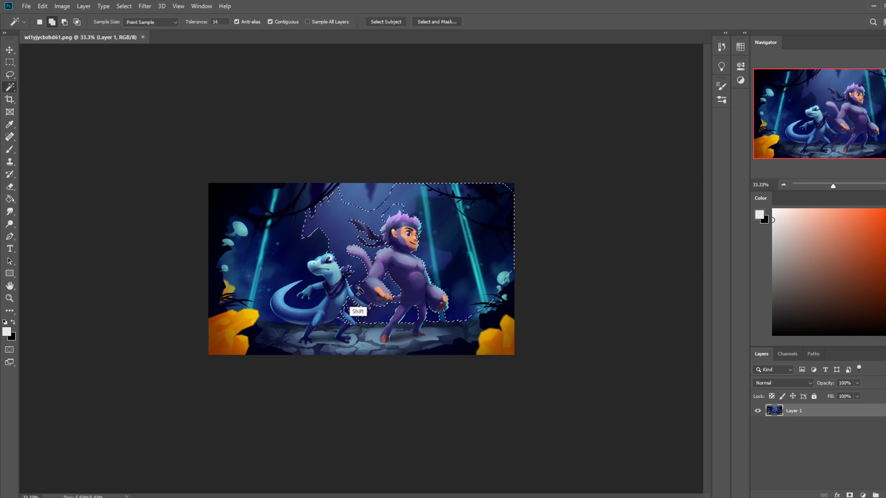
pyautogui.keyDown('shift'); pyautogui.click(371, 316); pyautogui.keyUp('shift')
pyautogui.press('l')
pyautogui.press('alt')
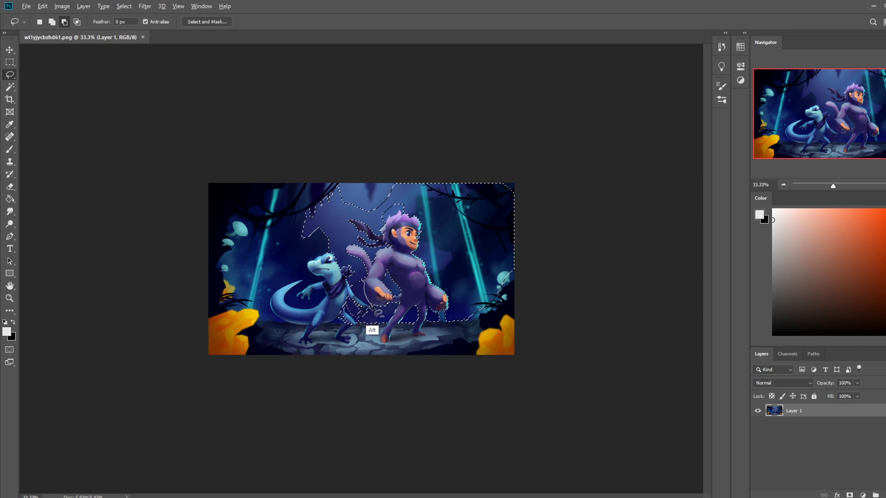
pyautogui.moveTo(359, 295); pyautogui.dragTo(372, 278)
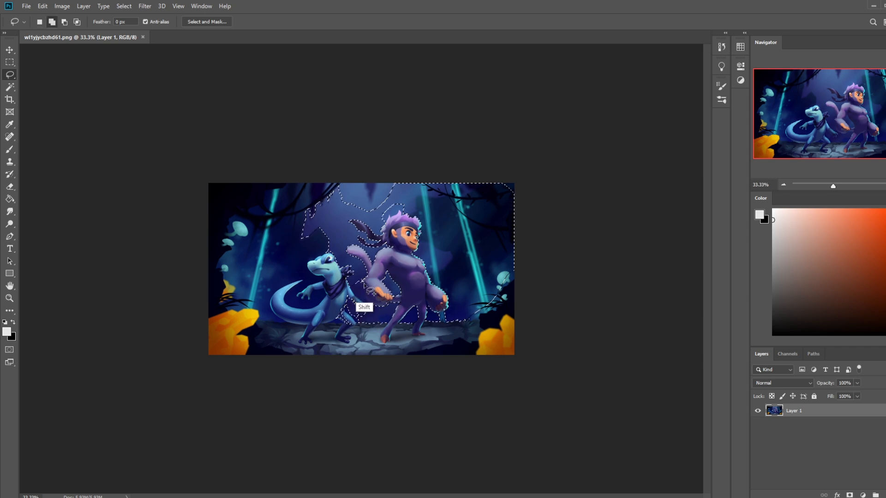
pyautogui.moveTo(357, 300); pyautogui.dragTo(355, 294)
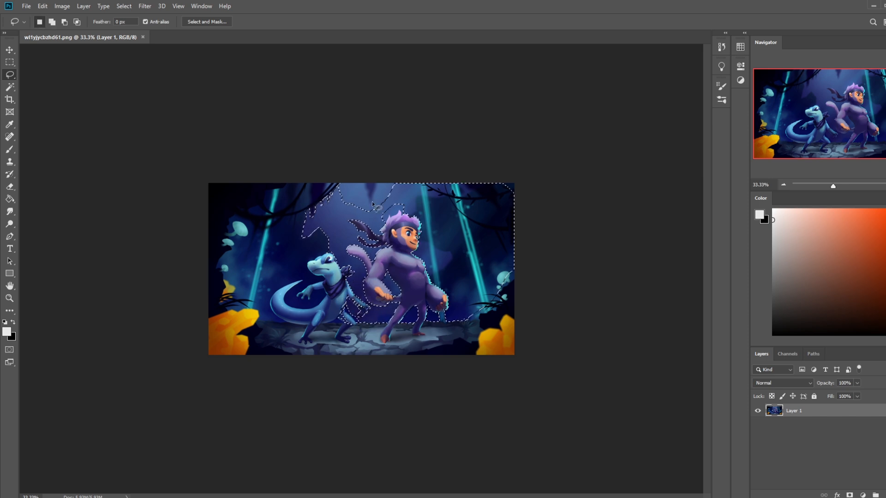
# Step: Extend the selection with the Magic Wand to the background above and in front of the lizard's head
pyautogui.press('w')
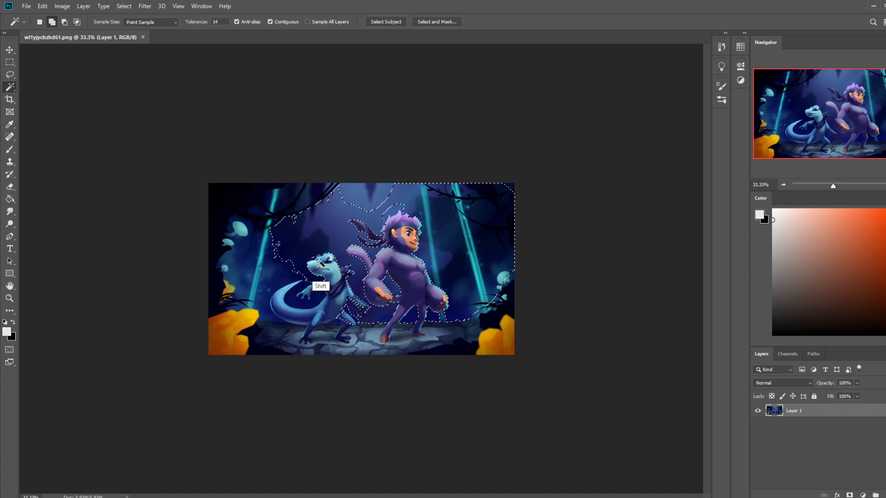
# Step: Add the background around the lizard's tail to the selection and refine the edge near its arm and legs with the Lasso
pyautogui.keyDown('shift'); pyautogui.click(297, 300); pyautogui.keyUp('shift')
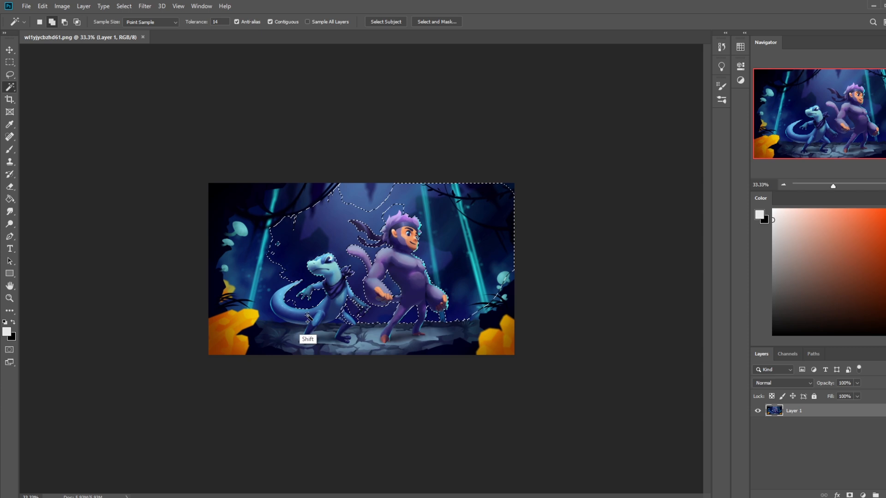
pyautogui.keyDown('shift'); pyautogui.click(272, 290); pyautogui.keyUp('shift')
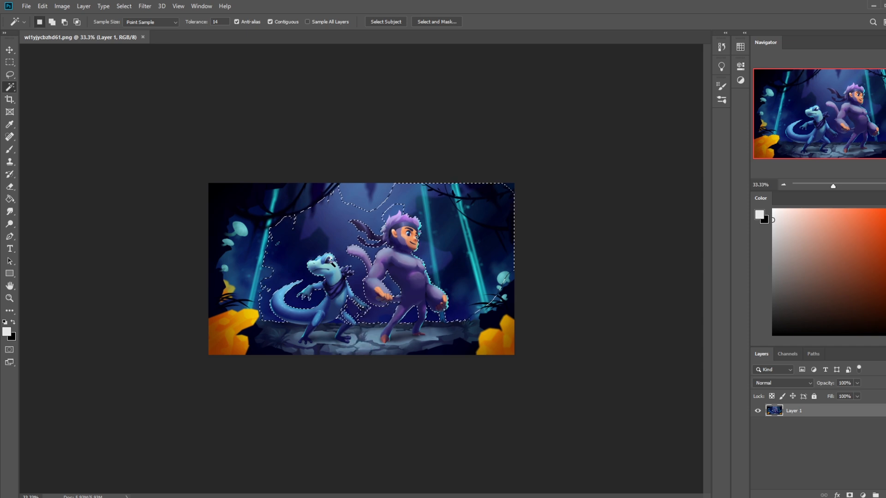
pyautogui.press('l')
pyautogui.press('alt')
pyautogui.moveTo(356, 295); pyautogui.dragTo(349, 303)
pyautogui.press('shift')
pyautogui.press('alt')
pyautogui.press('alt')
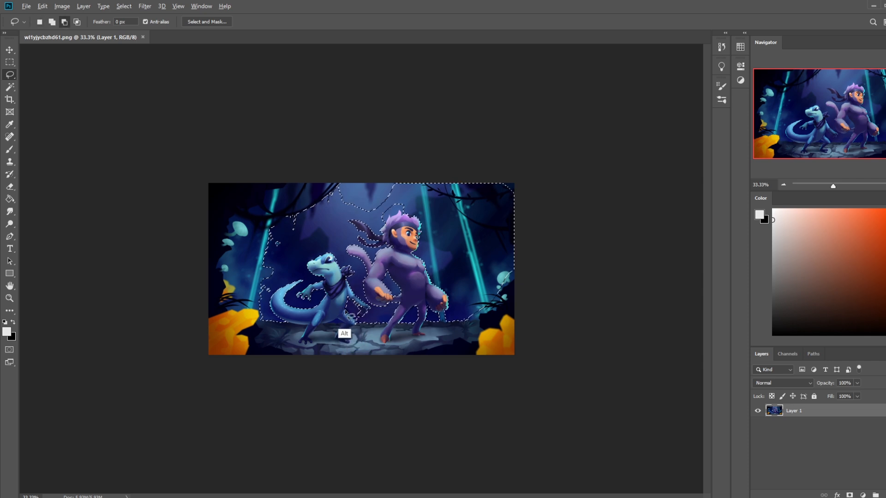
pyautogui.press('shift')
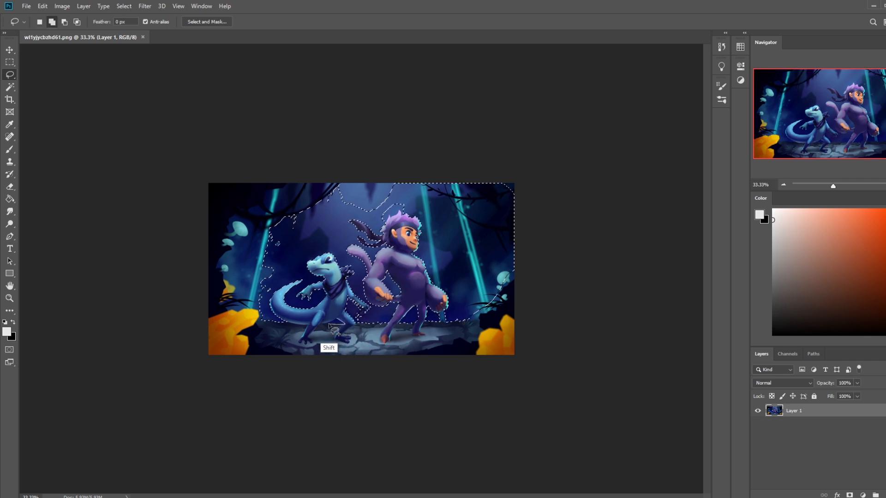
pyautogui.press('alt')
pyautogui.press('shift')
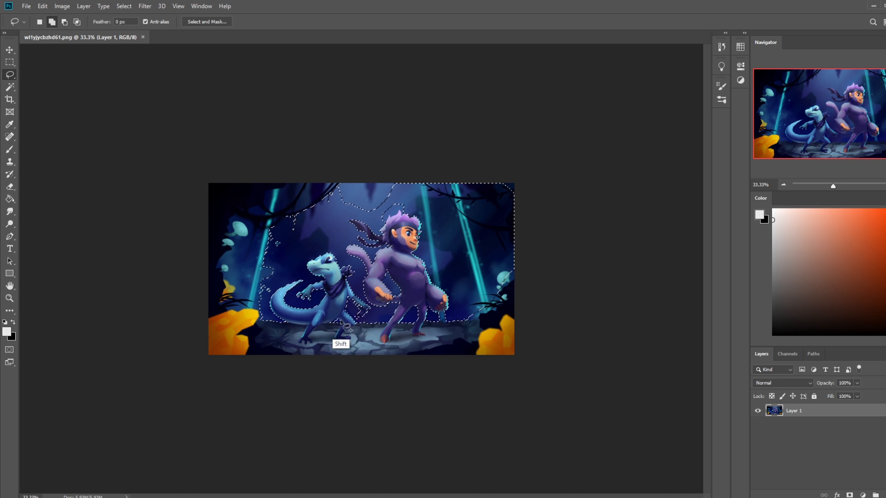
pyautogui.press('alt')
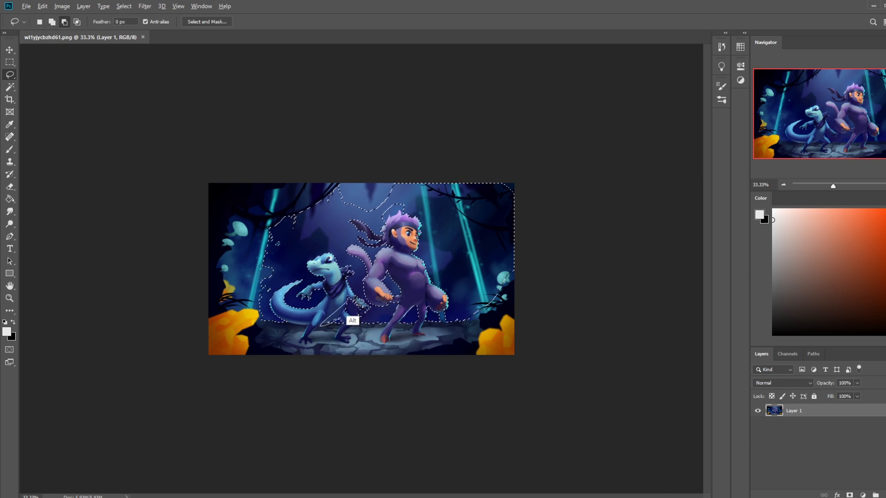
# Step: Add the remaining background on the artwork's left side and above the characters to the selection with the Lasso
pyautogui.press('shift')
pyautogui.moveTo(271, 318)
pyautogui.mouseDown()
pyautogui.moveTo(228, 172)
pyautogui.moveTo(333, 181)
pyautogui.mouseUp()
pyautogui.press('shift')
pyautogui.moveTo(374, 215)
pyautogui.mouseDown()
pyautogui.moveTo(400, 203)
pyautogui.moveTo(406, 213)
pyautogui.moveTo(384, 213)
pyautogui.mouseUp()
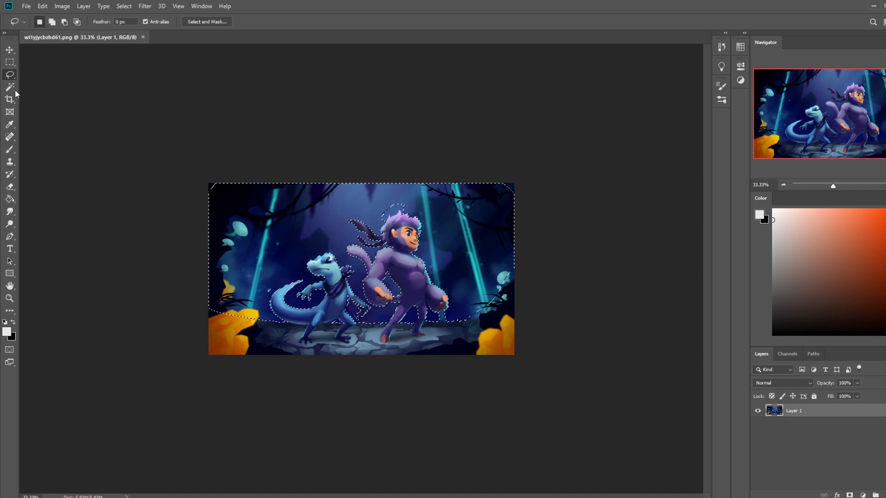
# Step: Subtract the monkey's purple hair from the selection with the Magic Wand, and trim the selection off the plants and crystals with the Lasso
pyautogui.click(14, 88)
pyautogui.keyDown('alt'); pyautogui.click(412, 214); pyautogui.keyUp('alt')
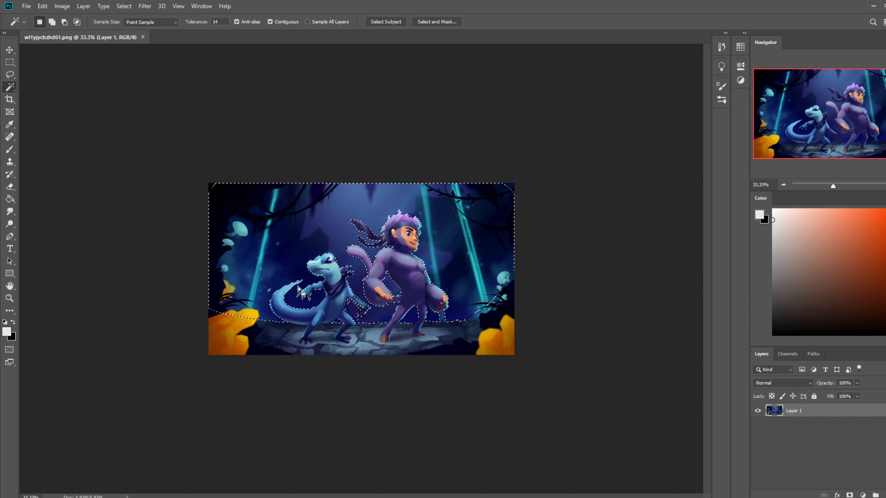
pyautogui.press('l')
pyautogui.moveTo(258, 318)
pyautogui.mouseDown()
pyautogui.moveTo(273, 328)
pyautogui.moveTo(204, 295)
pyautogui.mouseUp()
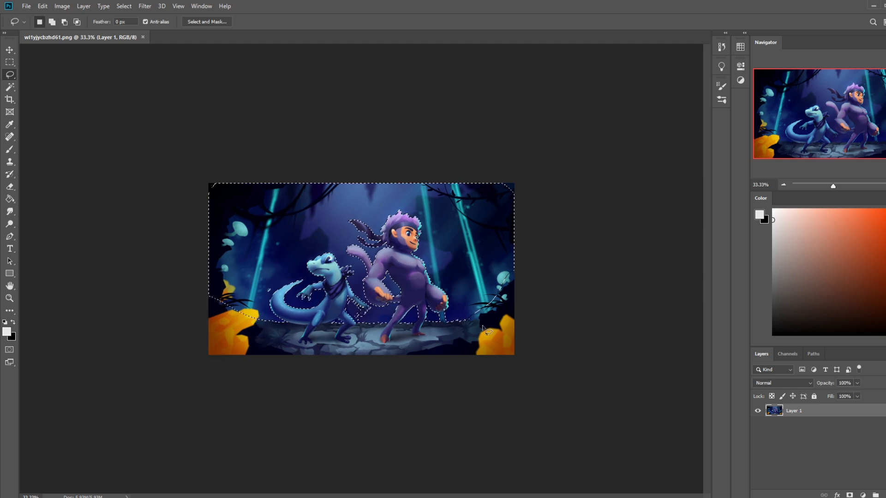
pyautogui.moveTo(226, 310)
pyautogui.mouseDown()
pyautogui.moveTo(238, 302)
pyautogui.moveTo(221, 307)
pyautogui.mouseUp()
# Step: Fill the selected background with light grey on a new layer to store it as a mask
pyautogui.click(882, 496)
pyautogui.press('g')
pyautogui.click(450, 295)
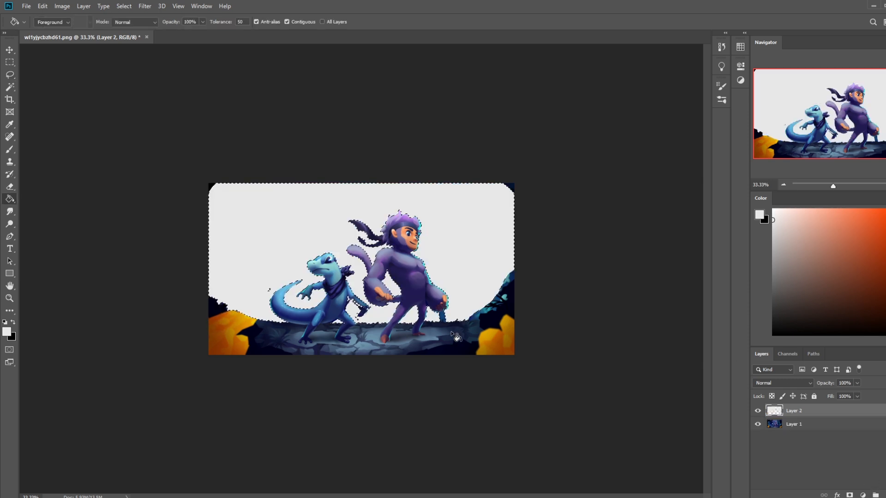
# Step: Hide the grey-filled Layer 2 and clear the selection
pyautogui.press('m')
pyautogui.rightClick(437, 276)
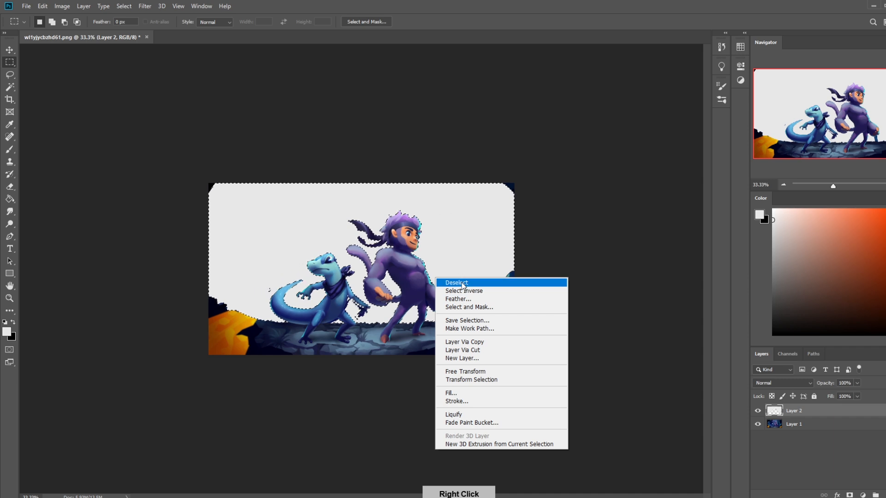
pyautogui.click(445, 281)
pyautogui.hotkey('ctrl', 'z')
pyautogui.press('g')
pyautogui.click(758, 411)
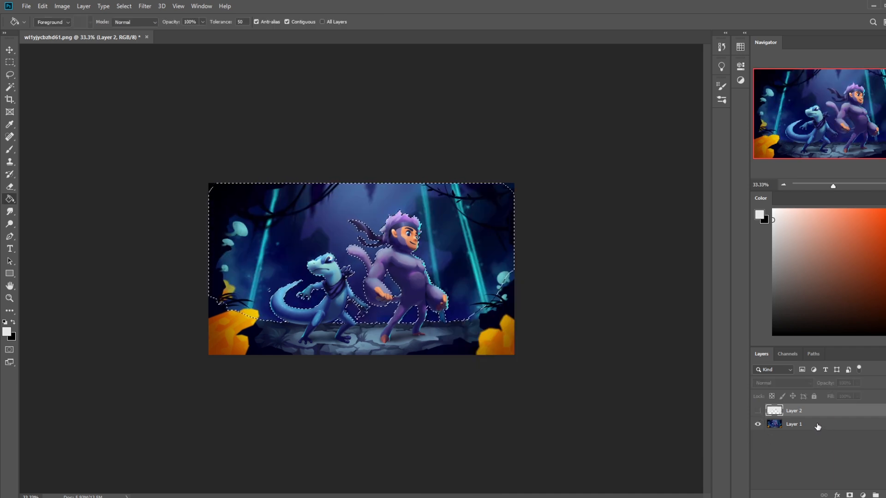
pyautogui.hotkey('ctrl', 'd')
pyautogui.press('b')
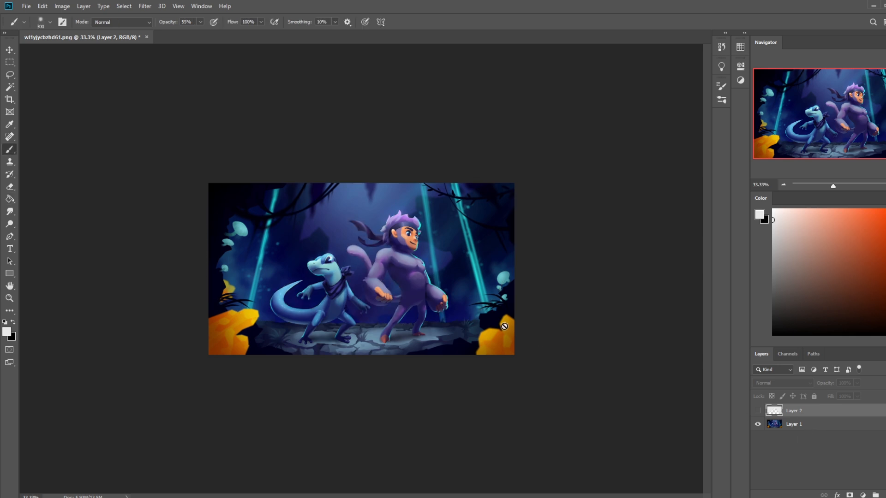
# Step: Configure the Dodge tool for Layer 1 with a 400 px brush and the Highlights range
pyautogui.click(796, 424)
pyautogui.press('o')
pyautogui.press('[')
pyautogui.press('[')
pyautogui.press('[')
pyautogui.press('[')
pyautogui.press('[')
pyautogui.press('[')
pyautogui.press('[')
pyautogui.press('[')
pyautogui.press('[')
pyautogui.press('[')
pyautogui.press('[')
pyautogui.press('[')
pyautogui.press('[')
pyautogui.press('[')
pyautogui.press('[')
pyautogui.press('[')
pyautogui.press('[')
pyautogui.click(128, 23)
# Step: Try to brighten the light beam behind the monkey with the Dodge tool at 67% exposure
pyautogui.moveTo(419, 182); pyautogui.dragTo(437, 323)
pyautogui.hotkey('ctrl', 'z')
pyautogui.moveTo(425, 182); pyautogui.dragTo(434, 328)
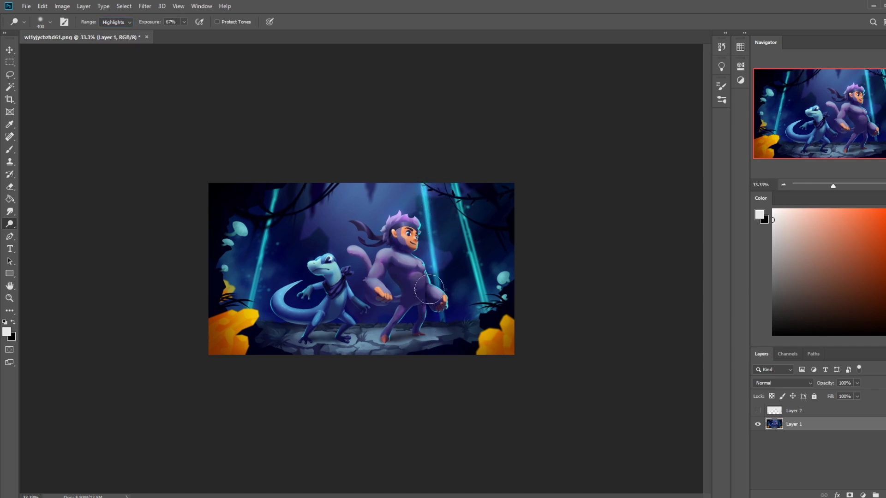
pyautogui.moveTo(423, 196); pyautogui.dragTo(445, 341)
pyautogui.hotkey('ctrl', 'z')
# Step: Set the Dodge exposure to 23% and brighten the three cyan light beams in the background
pyautogui.click(183, 22)
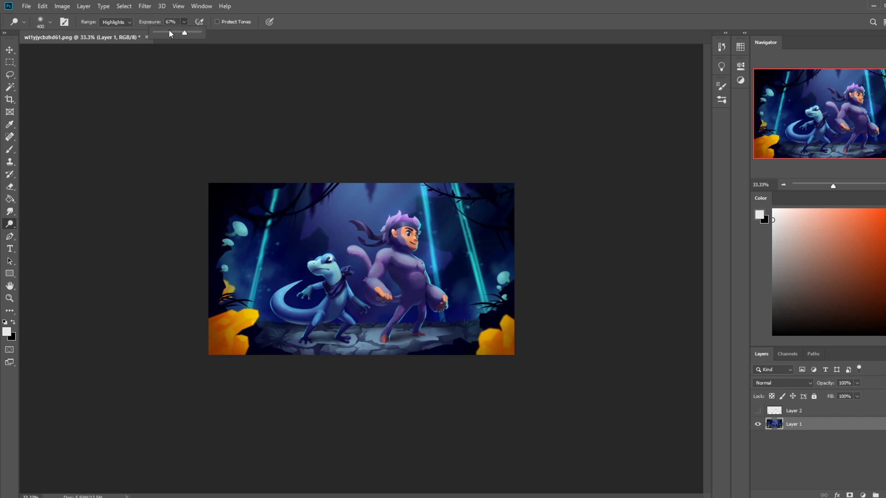
pyautogui.hotkey('ctrl', 'z')
pyautogui.moveTo(426, 210)
pyautogui.mouseDown()
pyautogui.moveTo(449, 328)
pyautogui.moveTo(442, 314)
pyautogui.mouseUp()
pyautogui.moveTo(457, 177); pyautogui.dragTo(486, 303)
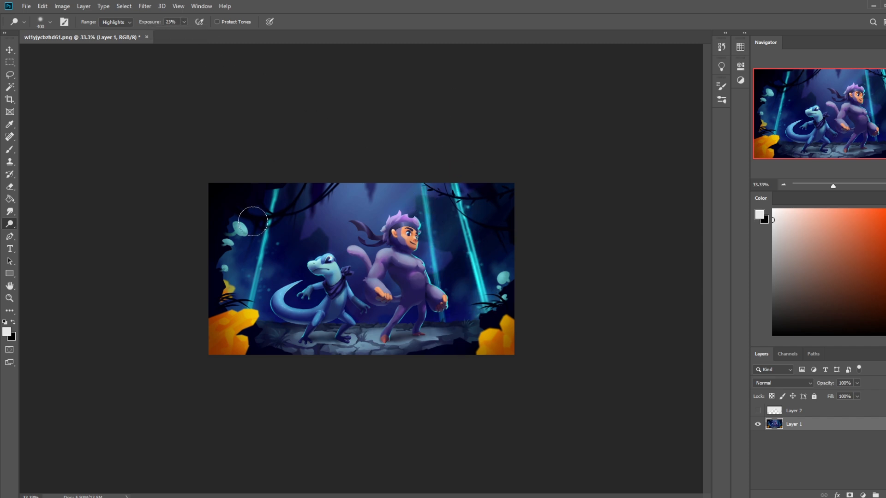
pyautogui.moveTo(271, 204); pyautogui.dragTo(255, 283)
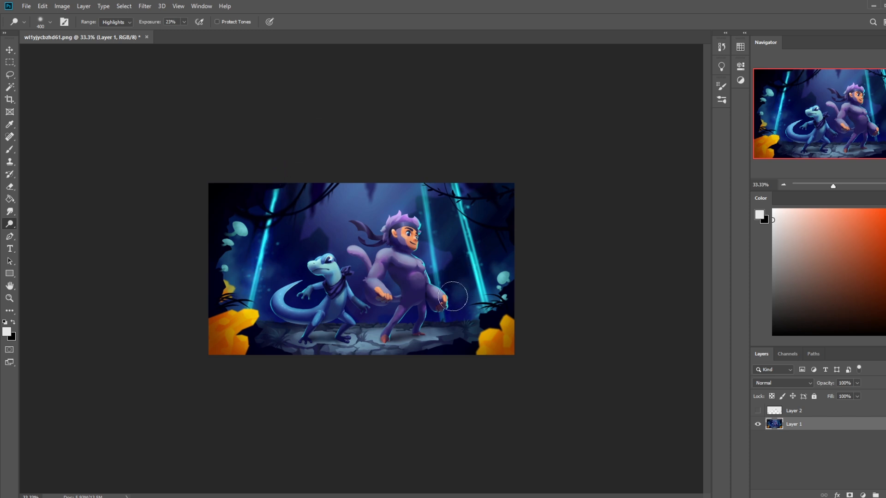
pyautogui.moveTo(472, 222)
pyautogui.mouseDown()
pyautogui.moveTo(486, 292)
pyautogui.moveTo(466, 217)
pyautogui.mouseUp()
pyautogui.moveTo(435, 279); pyautogui.dragTo(425, 208)
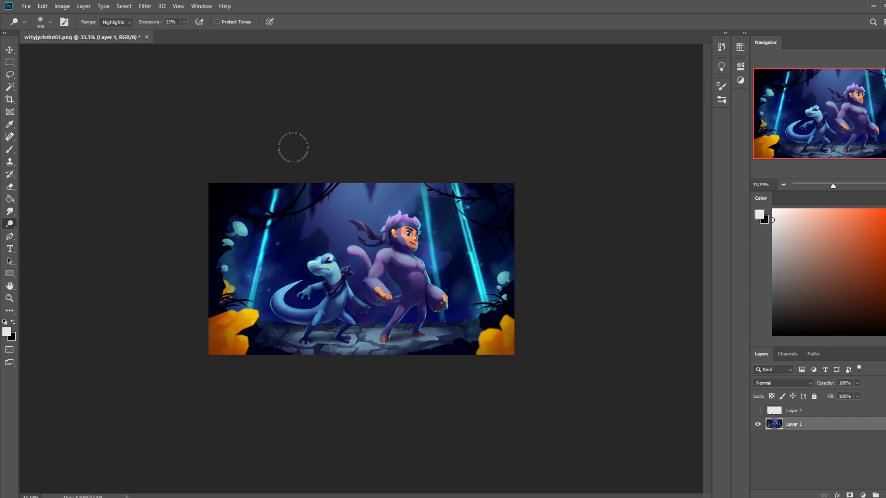
# Step: Sample cyan from a light beam and paint a soft background glow on a new layer with a 2400 px brush at 30% opacity
pyautogui.press('b')
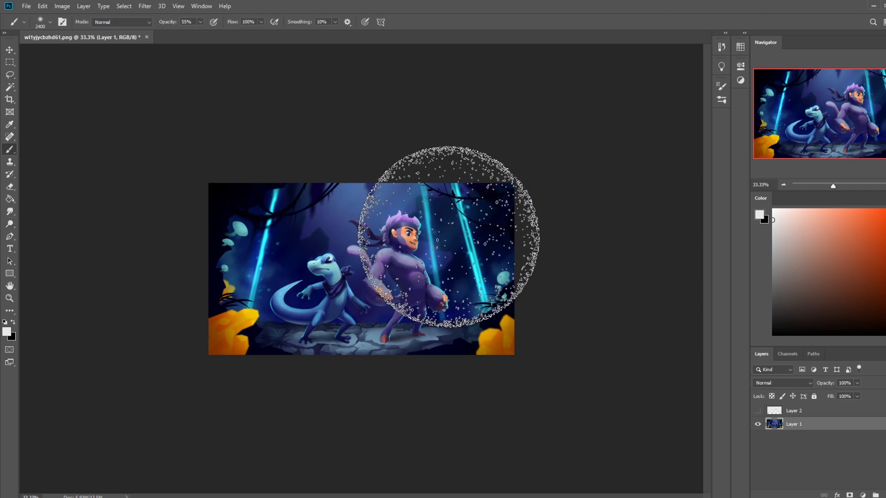
pyautogui.keyDown('alt'); pyautogui.click(475, 253); pyautogui.keyUp('alt')
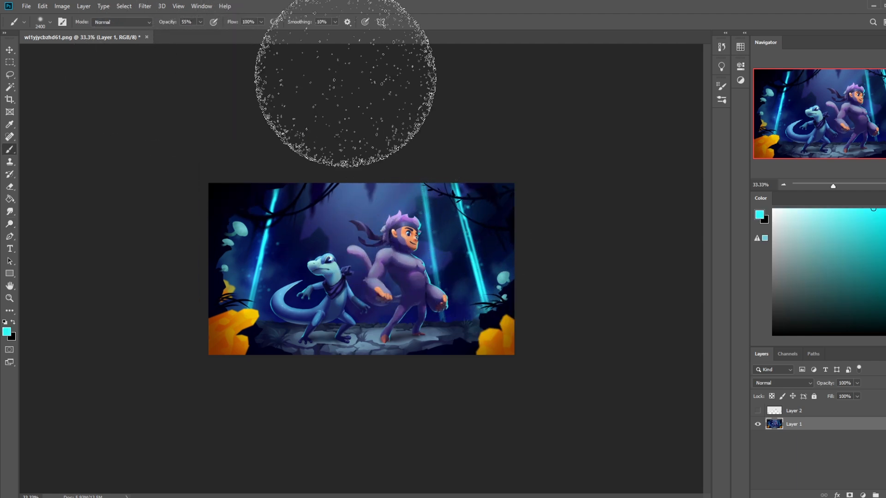
pyautogui.hotkey('ctrl', 'shift', 'alt', 'n')
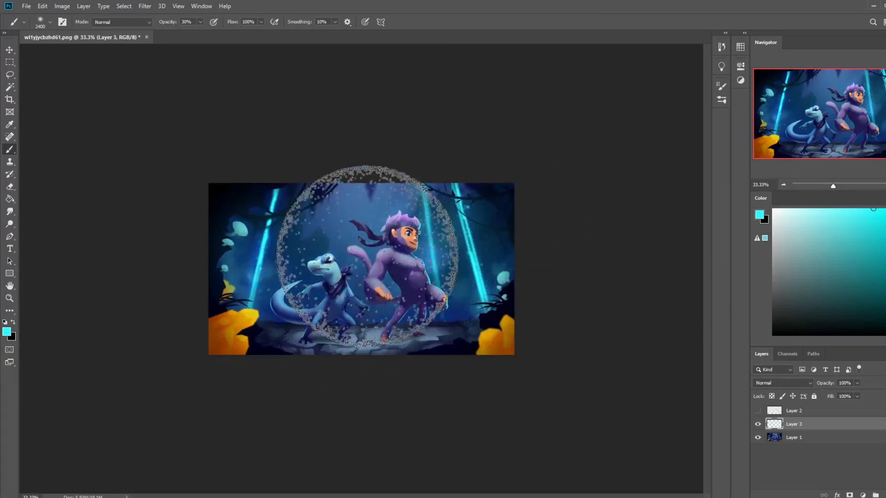
# Step: Invert the selection to cover the characters and foreground, and add a new layer directly above Layer 1
pyautogui.press('m')
pyautogui.rightClick(425, 277)
pyautogui.click(526, 289)
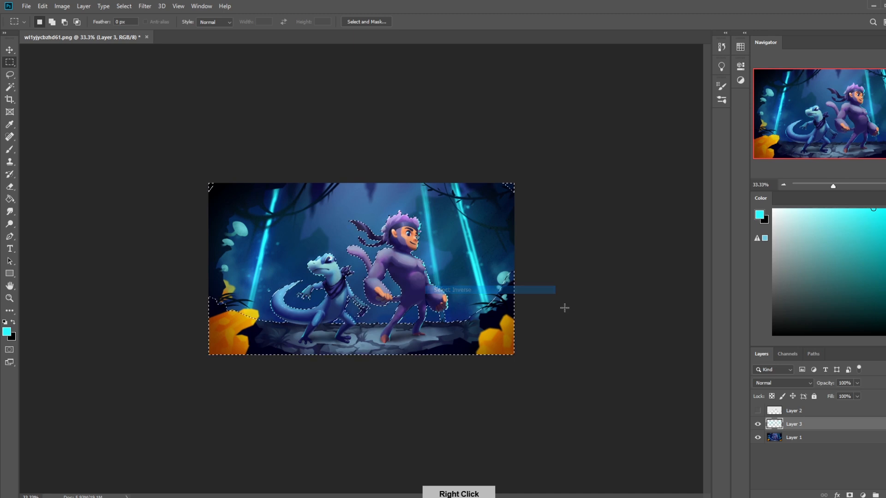
pyautogui.click(824, 439)
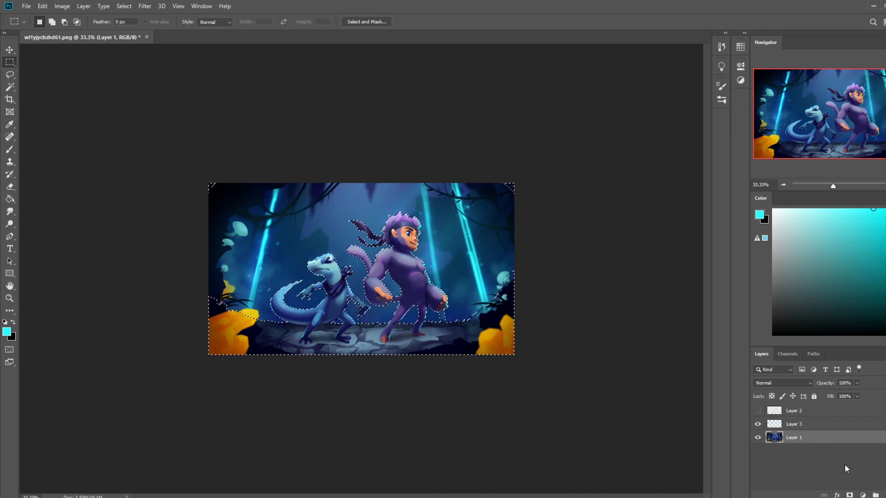
pyautogui.click(881, 494)
# Step: Set the new layer to Darken and paint sampled dark blue over the characters and foreground at 30% brush opacity
pyautogui.press('b')
pyautogui.keyDown('alt'); pyautogui.click(494, 198); pyautogui.keyUp('alt')
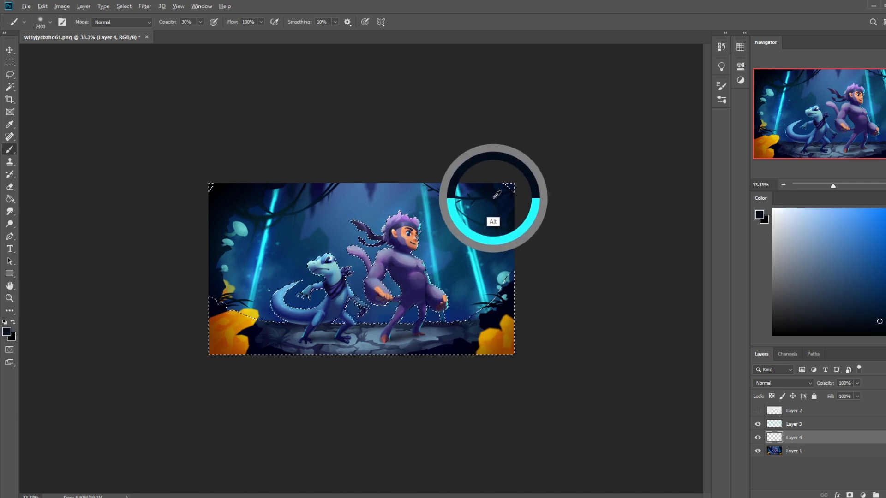
pyautogui.click(134, 24)
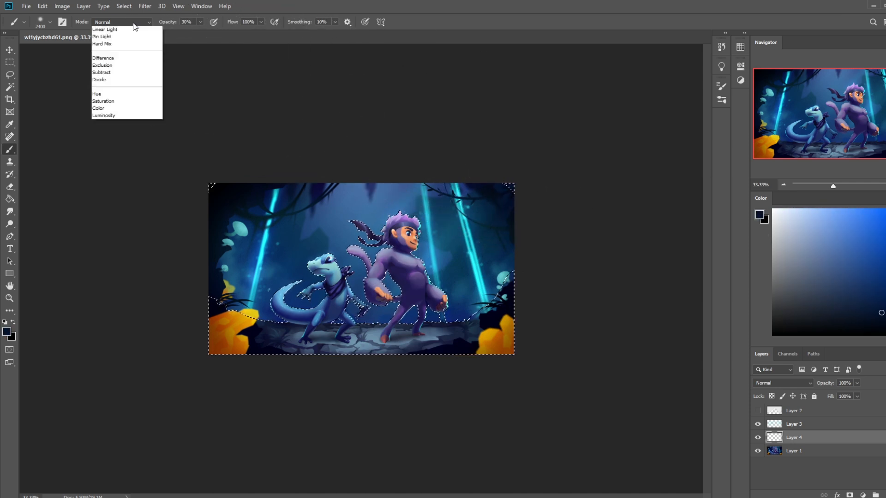
pyautogui.click(790, 383)
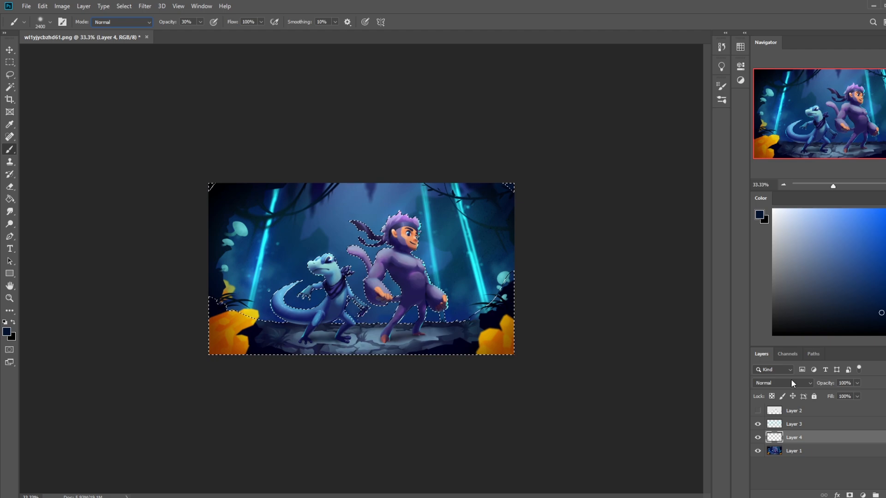
pyautogui.click(791, 383)
pyautogui.click(784, 305)
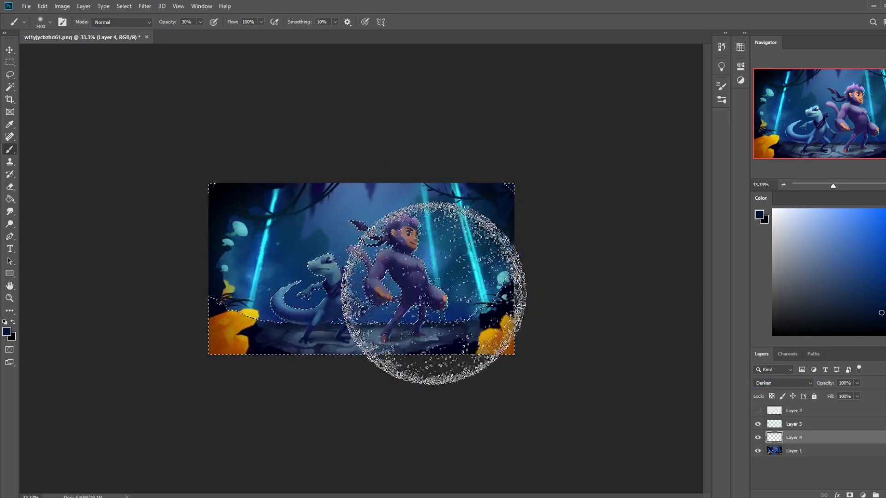
pyautogui.hotkey('ctrl', 'd')
pyautogui.moveTo(523, 267)
pyautogui.mouseDown()
pyautogui.moveTo(390, 257)
pyautogui.moveTo(475, 198)
pyautogui.moveTo(317, 277)
pyautogui.mouseUp()
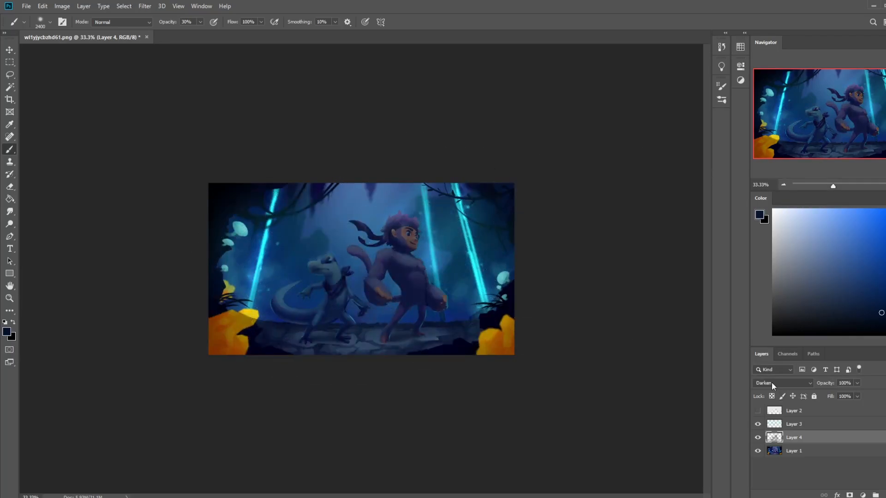
# Step: Add another layer in Color blend mode and paint dark blue over the characters to tint them
pyautogui.click(883, 495)
pyautogui.click(784, 383)
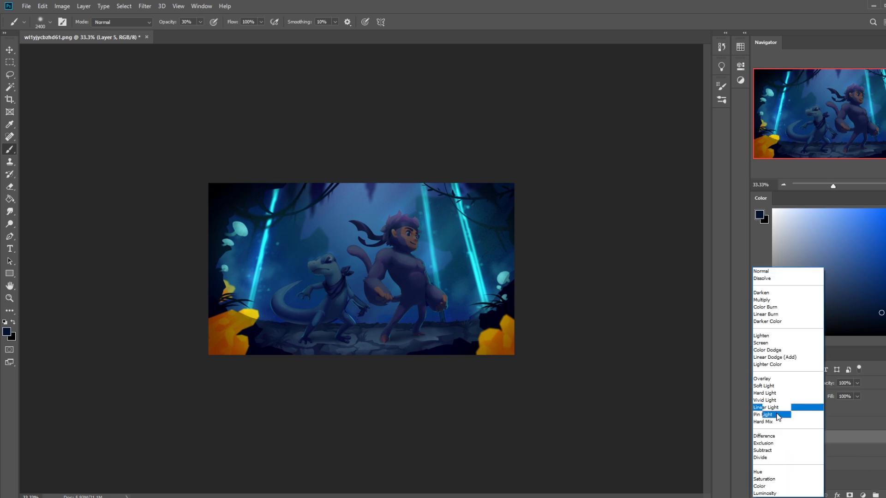
pyautogui.click(760, 486)
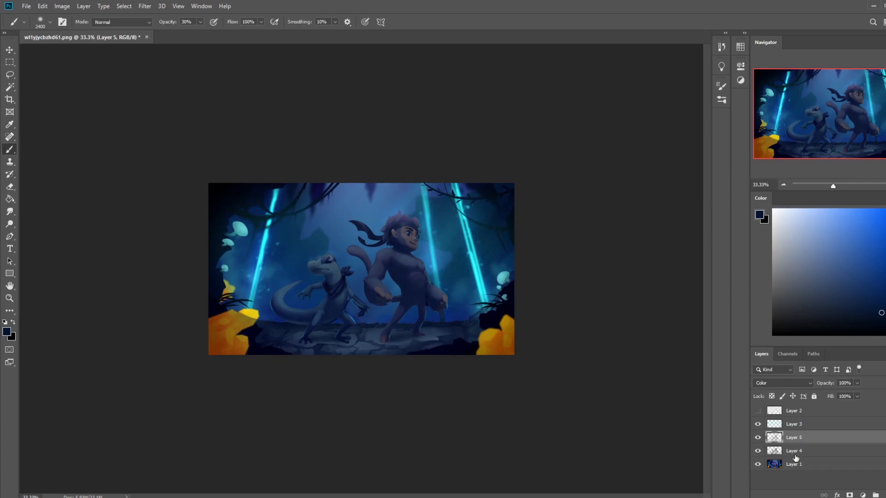
# Step: Merge the Darken and Color shading layers down into Layer 1
pyautogui.click(774, 448)
pyautogui.click(758, 451)
pyautogui.click(758, 451)
pyautogui.click(793, 425)
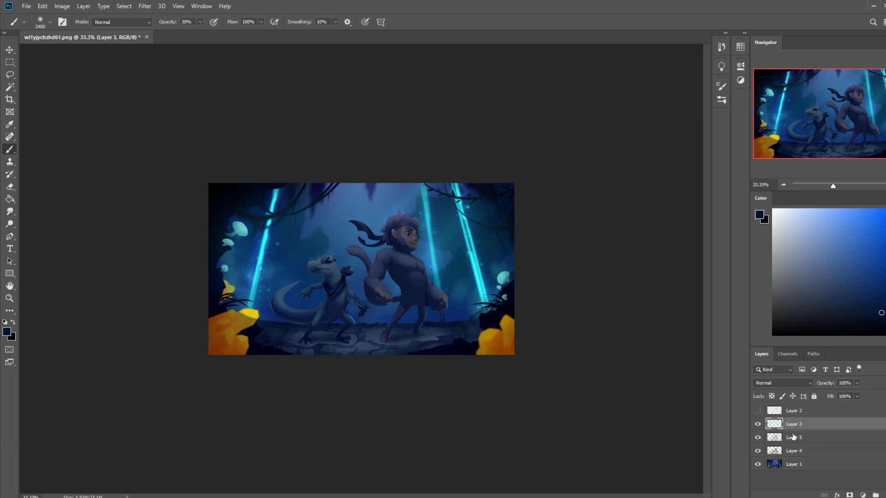
pyautogui.rightClick(795, 454)
pyautogui.click(831, 331)
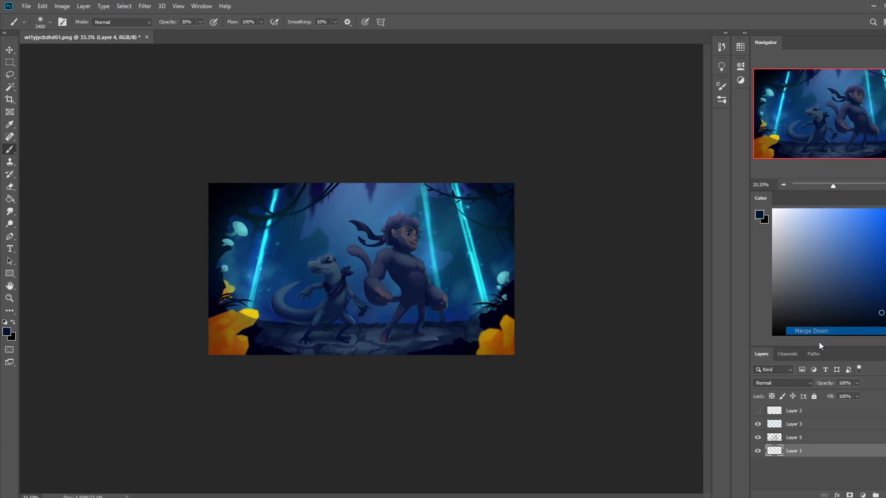
pyautogui.rightClick(794, 444)
pyautogui.click(830, 320)
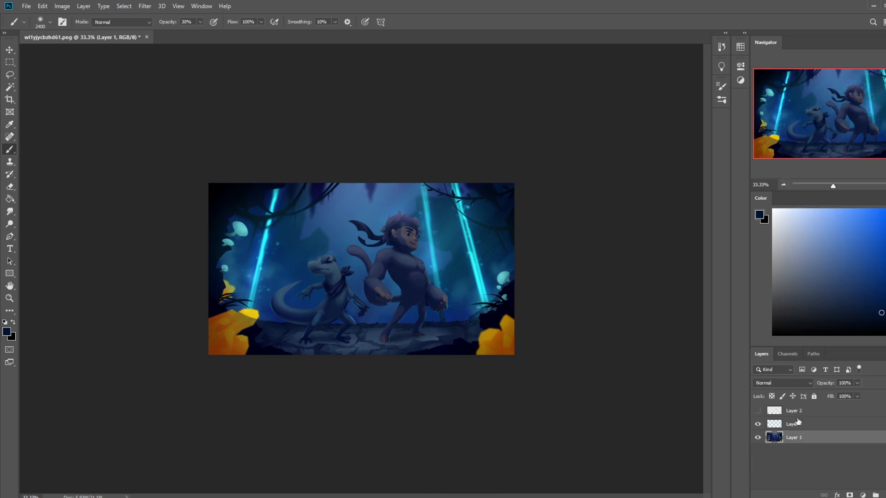
pyautogui.hotkey('ctrl', 'shift', 'alt', 'n')
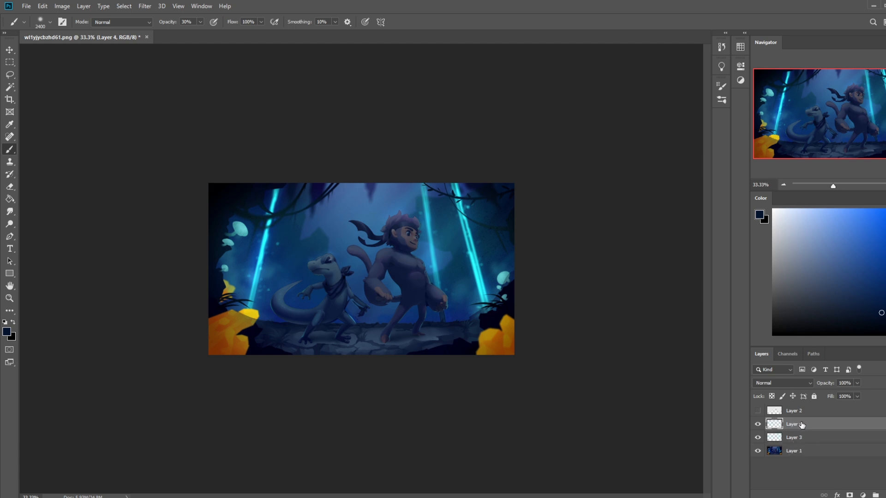
pyautogui.press('Delete')
# Step: Clear the selection, duplicate Layer 3, lower the copy's fill, and merge the copy down into Layer 3
pyautogui.press('m')
pyautogui.rightClick(466, 316)
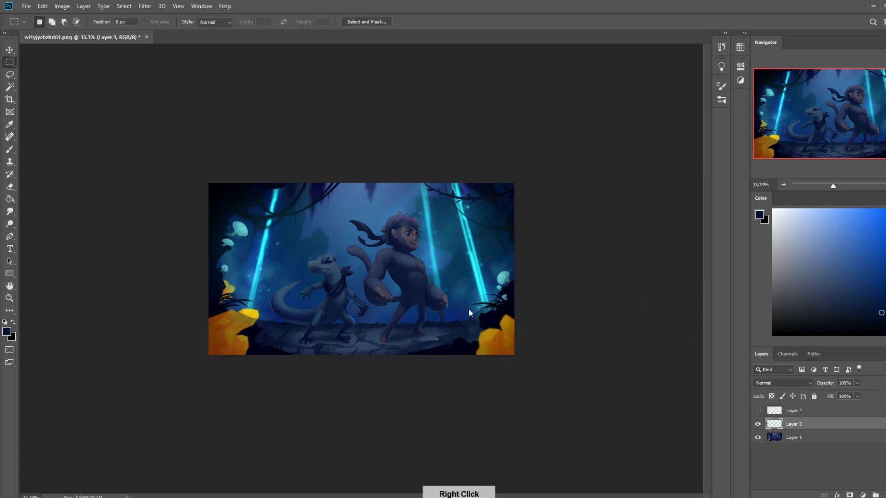
pyautogui.click(487, 322)
pyautogui.hotkey('ctrl', 'j')
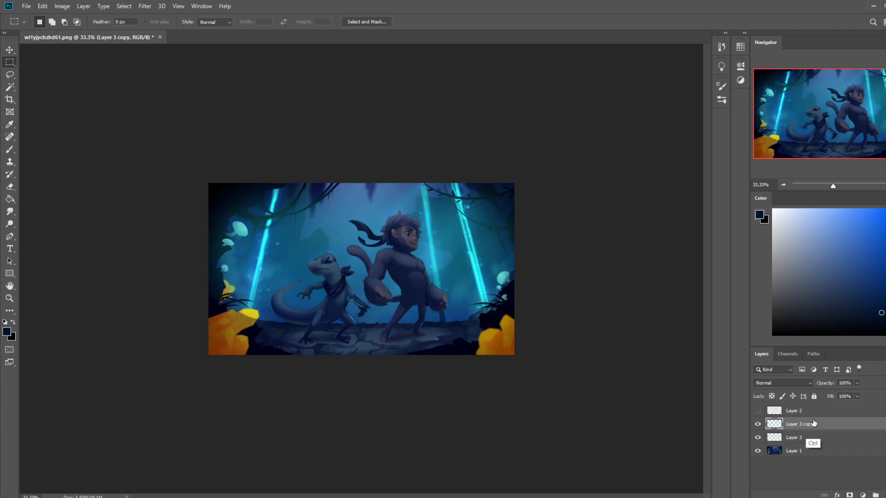
pyautogui.click(857, 397)
pyautogui.moveTo(860, 407); pyautogui.dragTo(849, 407)
pyautogui.rightClick(798, 427)
pyautogui.click(829, 307)
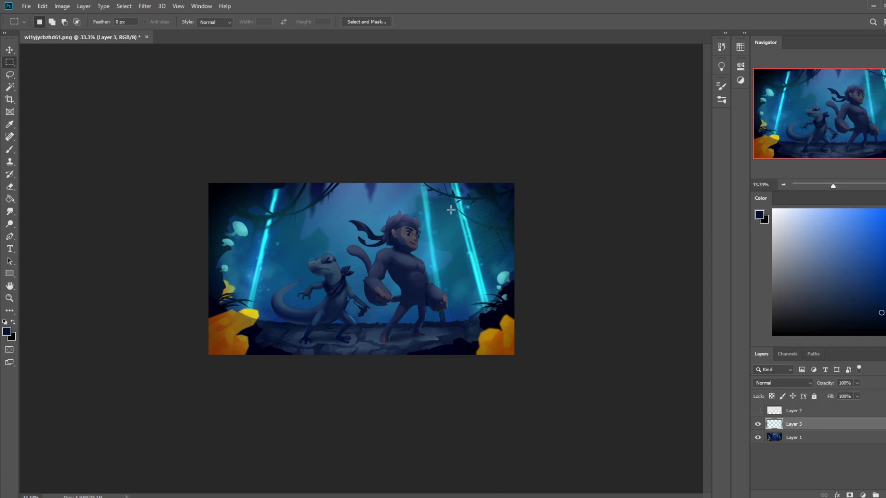
# Step: Soften the glow on Layer 3 with a large soft eraser resized to 1700 px
pyautogui.press('e')
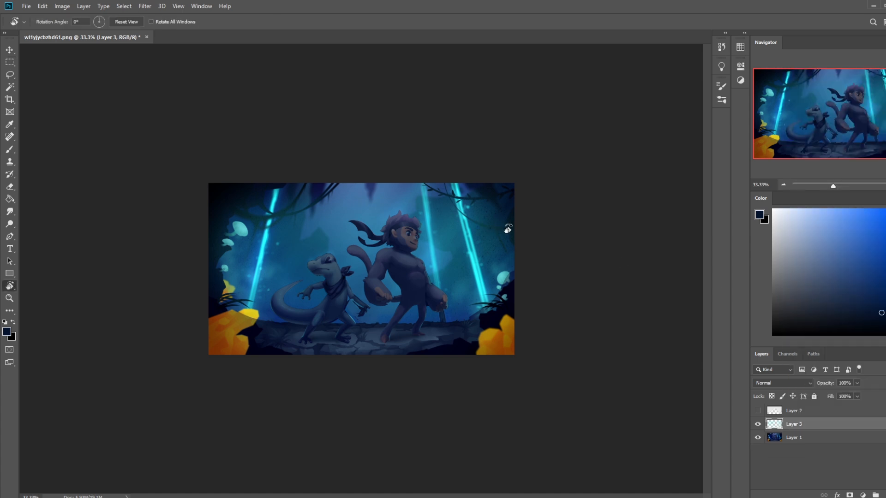
pyautogui.rightClick(463, 217)
pyautogui.click(503, 262)
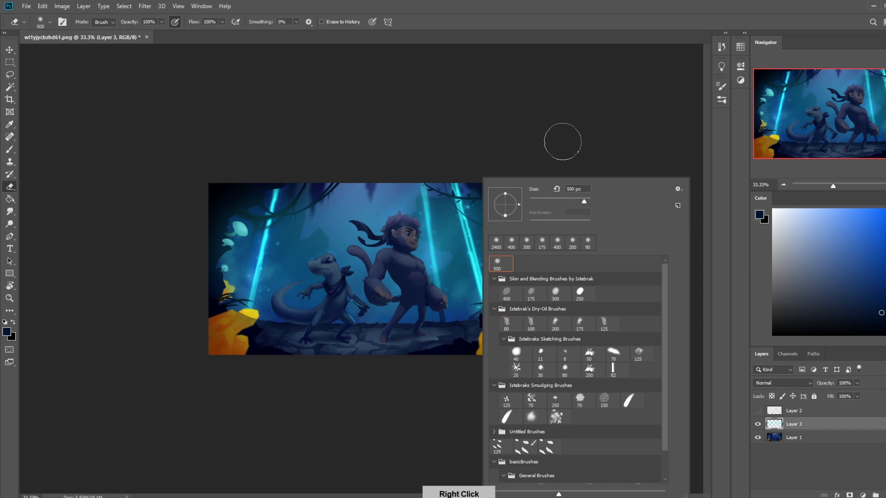
pyautogui.click(564, 140)
pyautogui.press(']')
pyautogui.press(']')
pyautogui.press(']')
pyautogui.press(']')
pyautogui.press(']')
pyautogui.press(']')
pyautogui.press(']')
pyautogui.press(']')
pyautogui.press(']')
pyautogui.press(']')
pyautogui.press(']')
pyautogui.press(']')
pyautogui.press(']')
pyautogui.press(']')
pyautogui.press(']')
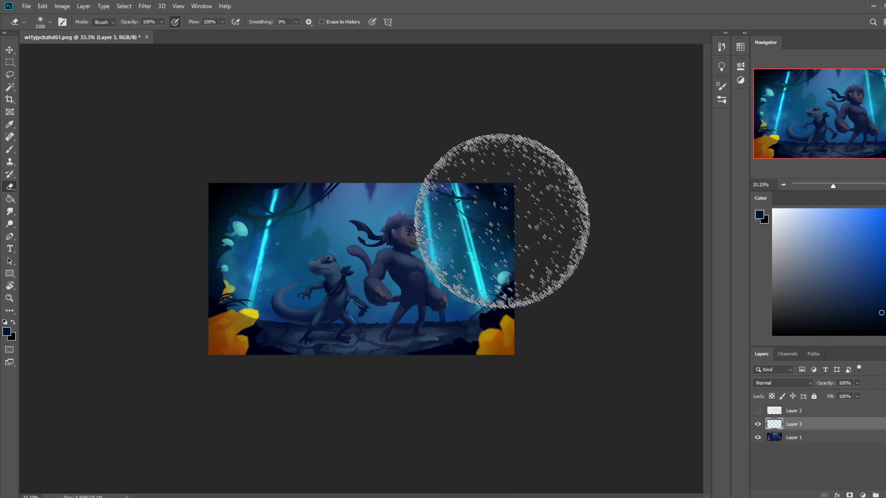
pyautogui.press('[')
pyautogui.press('[')
pyautogui.press('[')
pyautogui.press('[')
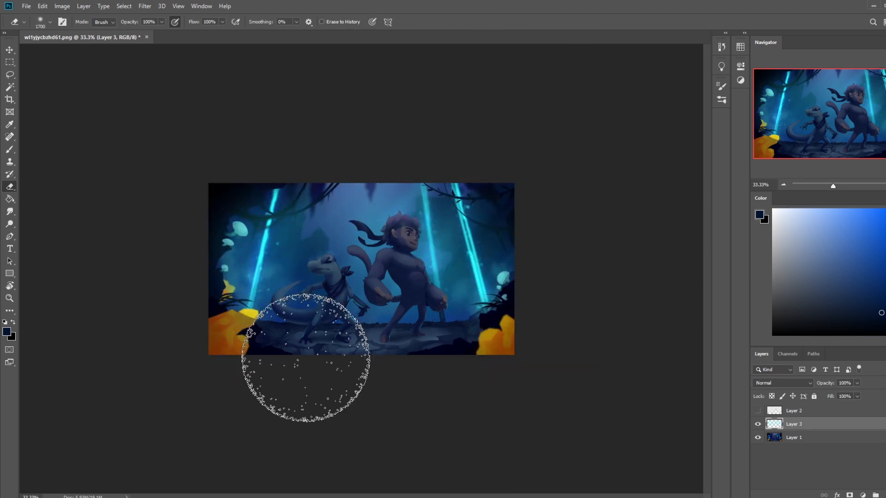
# Step: Compare the image with and without Layer 3, and merge Layer 3 down into Layer 1
pyautogui.click(757, 424)
pyautogui.click(757, 425)
pyautogui.click(758, 424)
pyautogui.click(759, 425)
pyautogui.rightClick(809, 418)
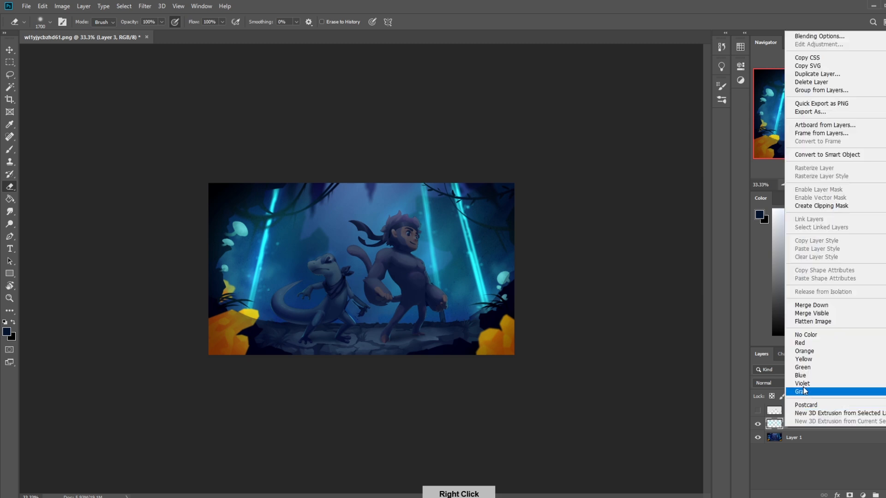
pyautogui.click(823, 308)
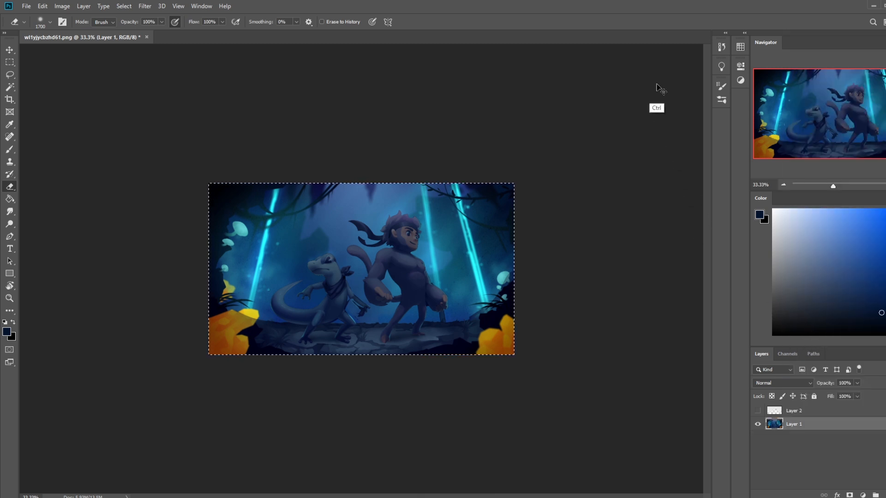
# Step: Copy the relit image, revert the document history to the Paint Bucket state, and paste the copy as a new layer
pyautogui.click(721, 47)
pyautogui.moveTo(708, 326)
pyautogui.mouseDown()
pyautogui.moveTo(716, 76)
pyautogui.moveTo(702, 144)
pyautogui.moveTo(714, 217)
pyautogui.mouseUp()
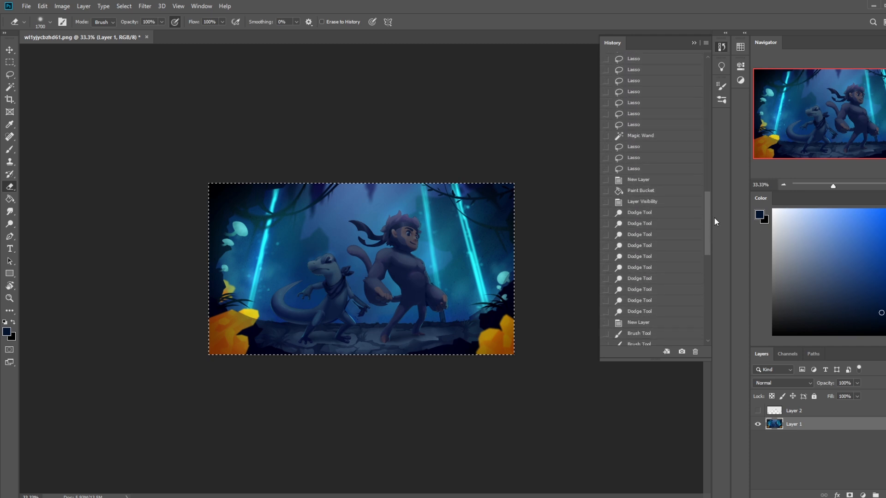
pyautogui.click(636, 202)
pyautogui.click(641, 191)
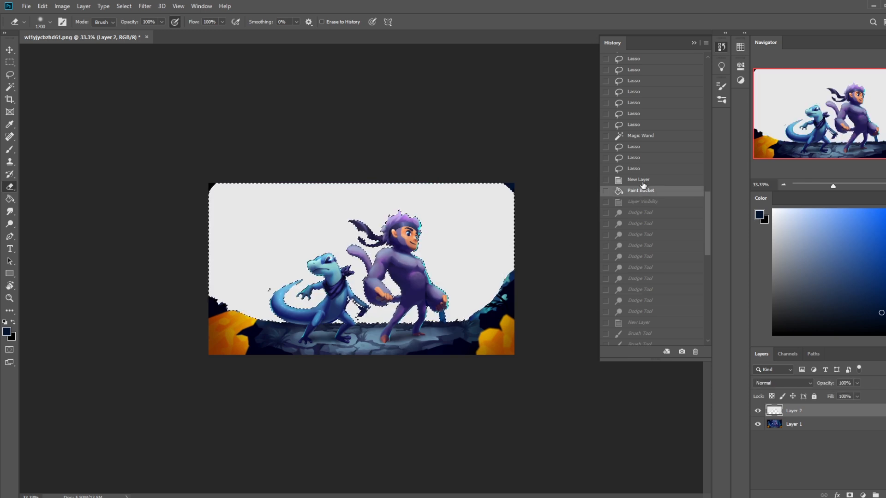
pyautogui.hotkey('ctrl', 'v')
# Step: Place Layer 2 above the pasted layer, hide Layer 2, and compare the relit version with the original
pyautogui.click(694, 43)
pyautogui.moveTo(788, 424); pyautogui.dragTo(786, 410)
pyautogui.click(758, 411)
pyautogui.click(758, 424)
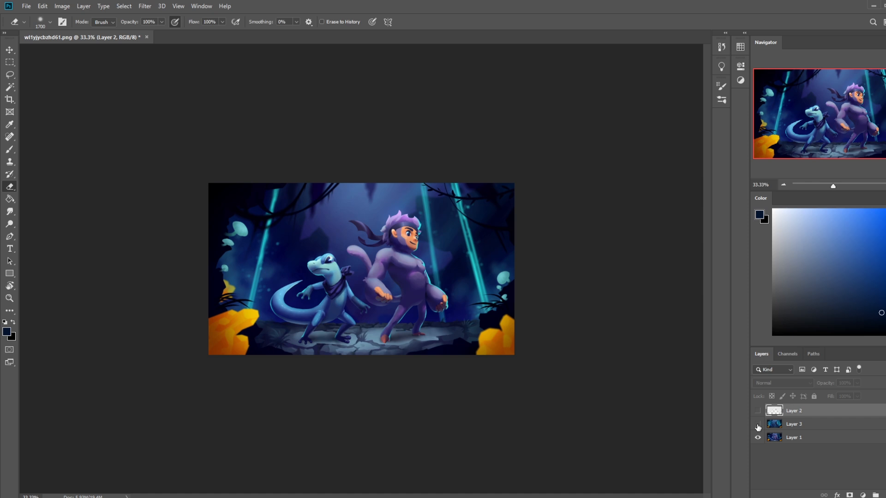
pyautogui.click(758, 425)
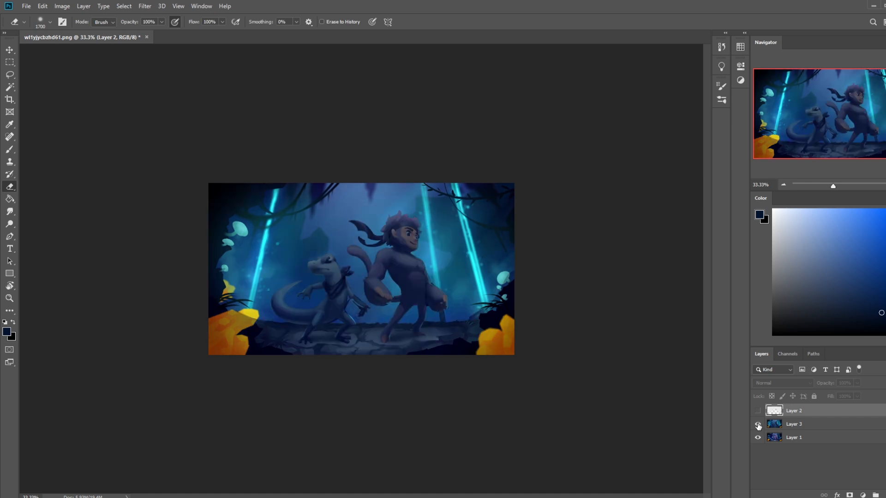
pyautogui.click(758, 425)
pyautogui.click(759, 425)
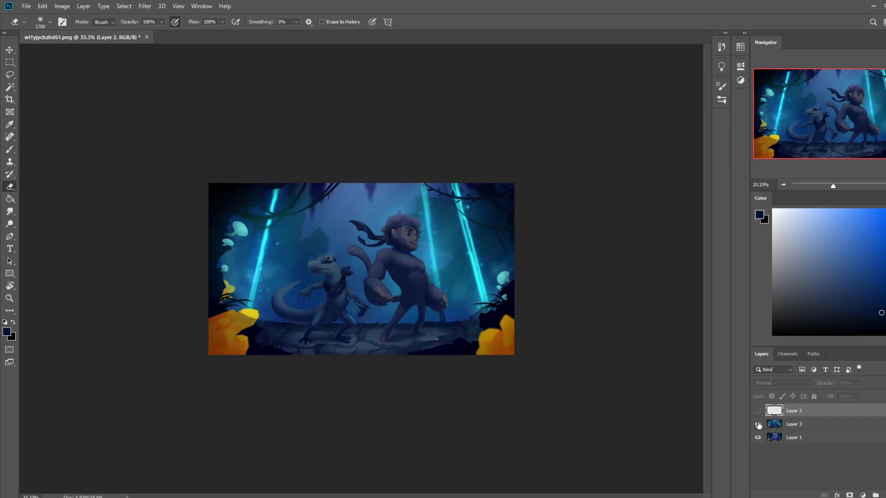
# Step: Reduce the eraser to about 250 px with 24% flow and lightly erase Layer 3 over the monkey's face
pyautogui.click(806, 429)
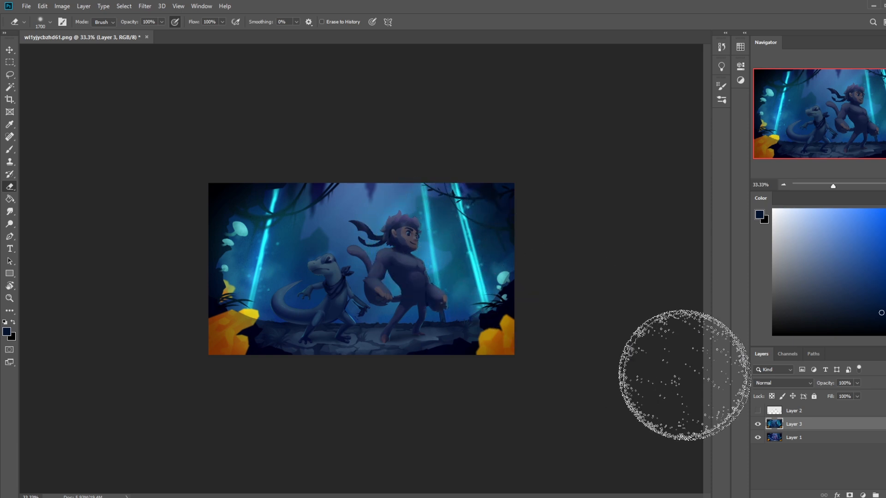
pyautogui.press('[')
pyautogui.press('[')
pyautogui.press('[')
pyautogui.press('[')
pyautogui.press('[')
pyautogui.press('[')
pyautogui.press('[')
pyautogui.press('[')
pyautogui.press('[')
pyautogui.press('[')
pyautogui.press('[')
pyautogui.press('[')
pyautogui.press('[')
pyautogui.press('[')
pyautogui.press('[')
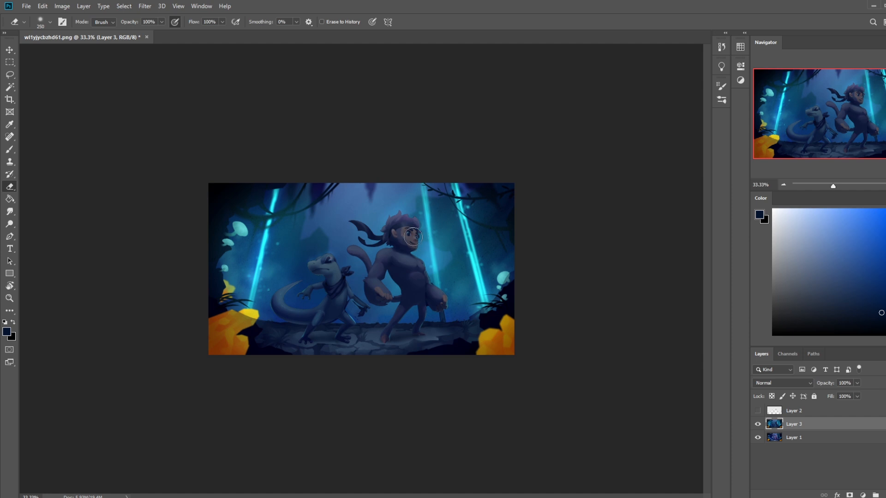
pyautogui.click(222, 22)
pyautogui.moveTo(200, 33); pyautogui.dragTo(182, 74)
pyautogui.moveTo(412, 226); pyautogui.dragTo(397, 229)
pyautogui.click(414, 247)
# Step: Compare Layer 3 with the original below and erase lightly over the monkey's hair at 175 px
pyautogui.click(758, 424)
pyautogui.click(757, 425)
pyautogui.click(758, 424)
pyautogui.click(758, 424)
pyautogui.moveTo(402, 223); pyautogui.dragTo(428, 213)
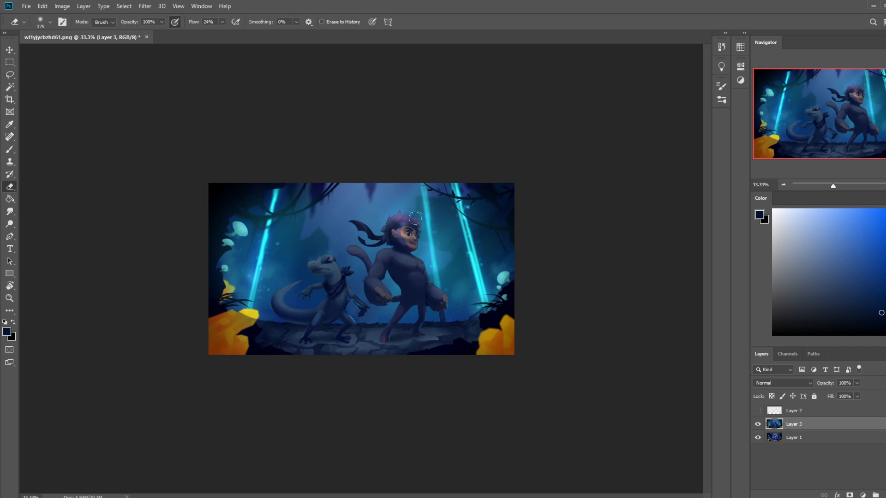
# Step: Load Layer 2's shape as a selection, invert it to the characters and foreground, hide Layer 2, and return to erasing on Layer 3
pyautogui.click(758, 410)
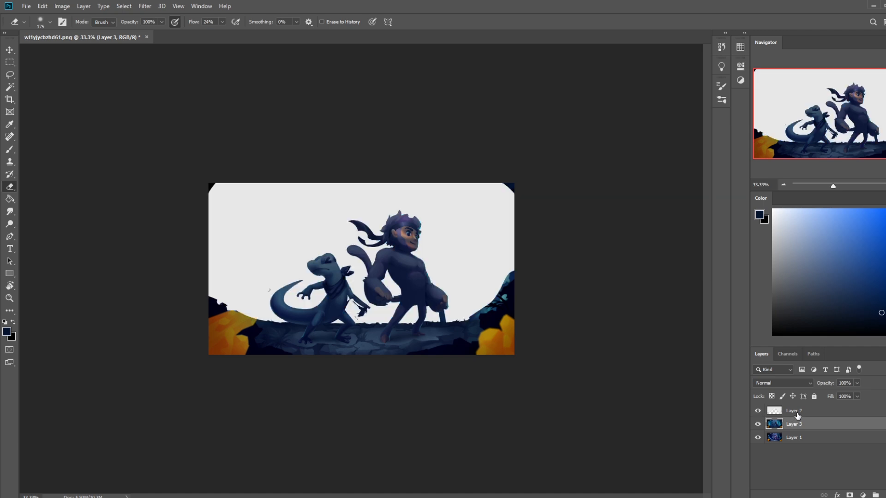
pyautogui.click(802, 411)
pyautogui.keyDown('ctrl'); pyautogui.click(774, 411); pyautogui.keyUp('ctrl')
pyautogui.press('v')
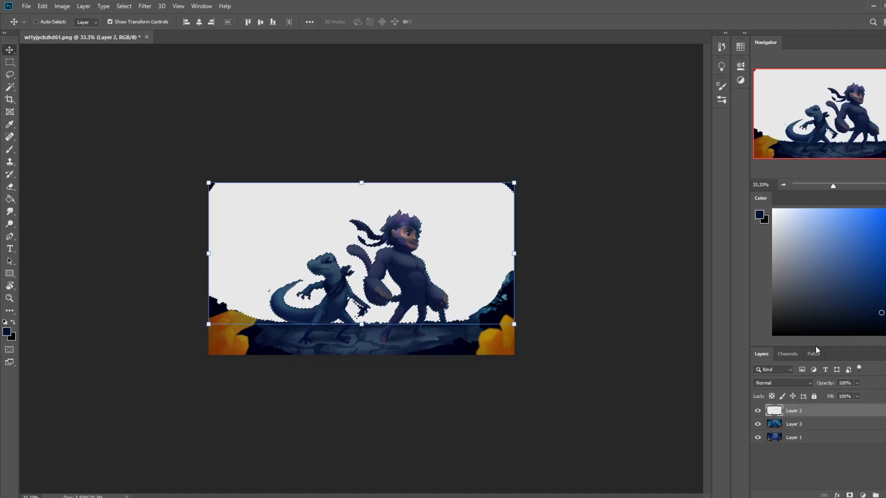
pyautogui.press('m')
pyautogui.rightClick(439, 263)
pyautogui.click(457, 273)
pyautogui.click(758, 410)
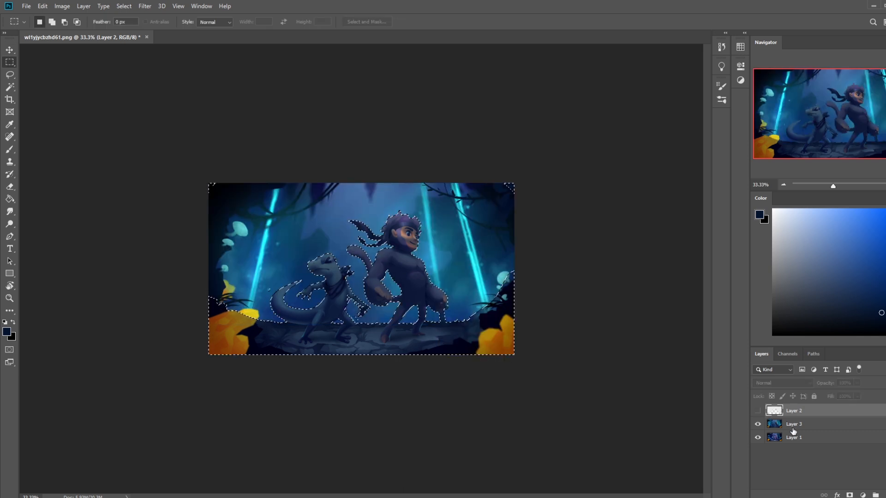
pyautogui.click(793, 424)
pyautogui.press('e')
pyautogui.hotkey('ctrl', 'd')
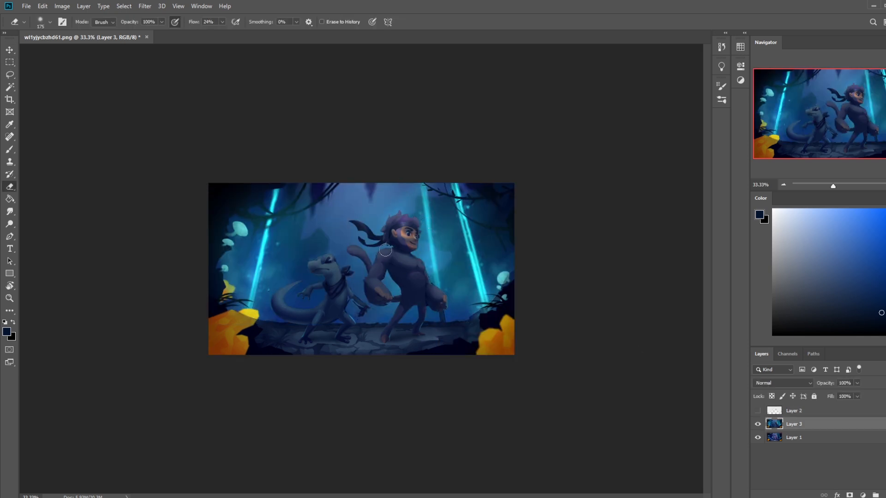
# Step: Lightly erase Layer 3 over the monkey's shoulder and forearm to bring back the original light, adjusting the eraser around 200 px
pyautogui.press(']')
pyautogui.press(']')
pyautogui.moveTo(374, 238)
pyautogui.mouseDown()
pyautogui.moveTo(395, 252)
pyautogui.moveTo(378, 250)
pyautogui.moveTo(414, 258)
pyautogui.moveTo(378, 251)
pyautogui.mouseUp()
pyautogui.press('[')
pyautogui.press('[')
pyautogui.press(']')
pyautogui.press(']')
pyautogui.press(']')
pyautogui.press(']')
pyautogui.press('[')
pyautogui.press('[')
pyautogui.press('[')
pyautogui.press('[')
pyautogui.moveTo(372, 280); pyautogui.dragTo(375, 285)
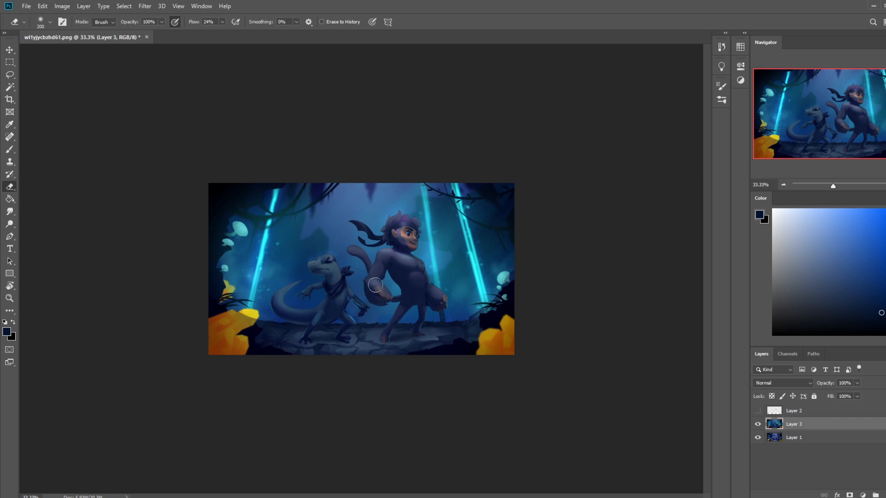
# Step: Erase more of Layer 3 over the monkey's upper arm at 200 px, comparing the result with the original layer
pyautogui.press('[')
pyautogui.click(758, 425)
pyautogui.click(758, 426)
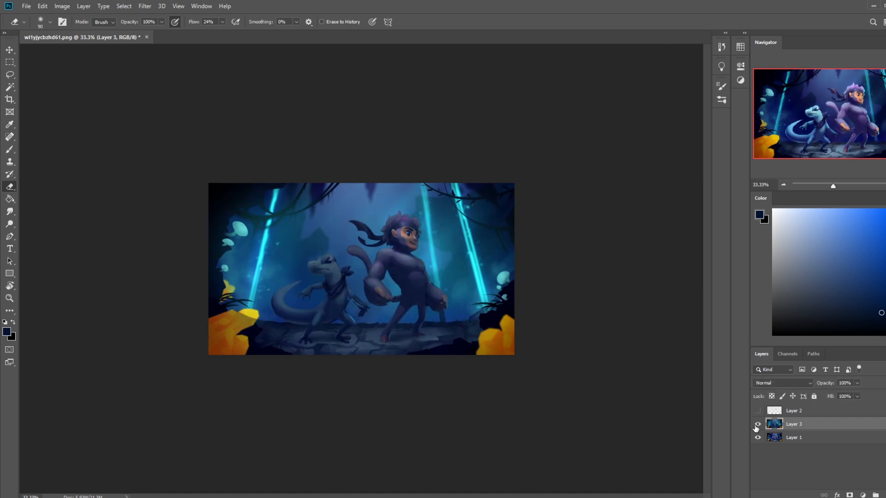
pyautogui.click(758, 426)
pyautogui.click(758, 425)
pyautogui.moveTo(387, 261); pyautogui.dragTo(378, 265)
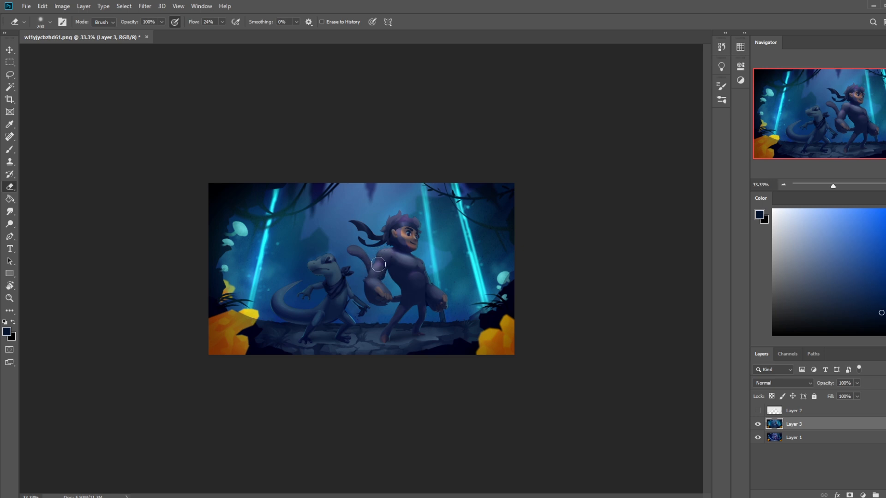
pyautogui.click(758, 425)
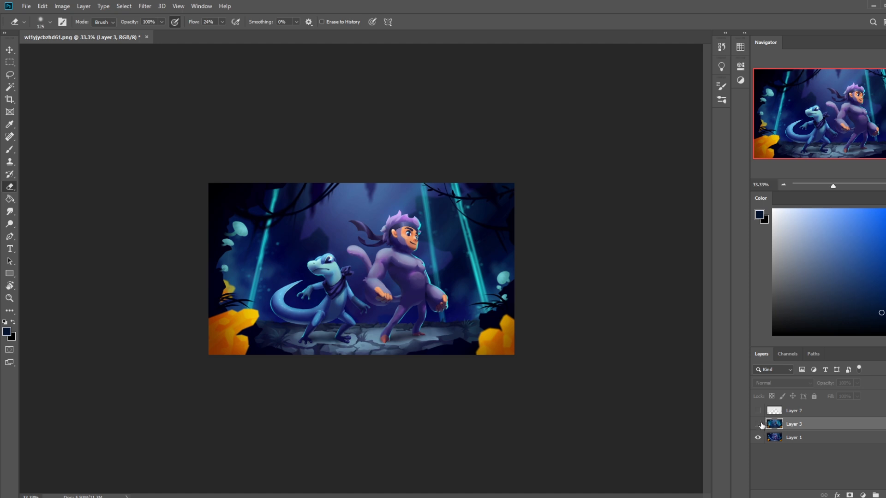
pyautogui.click(759, 425)
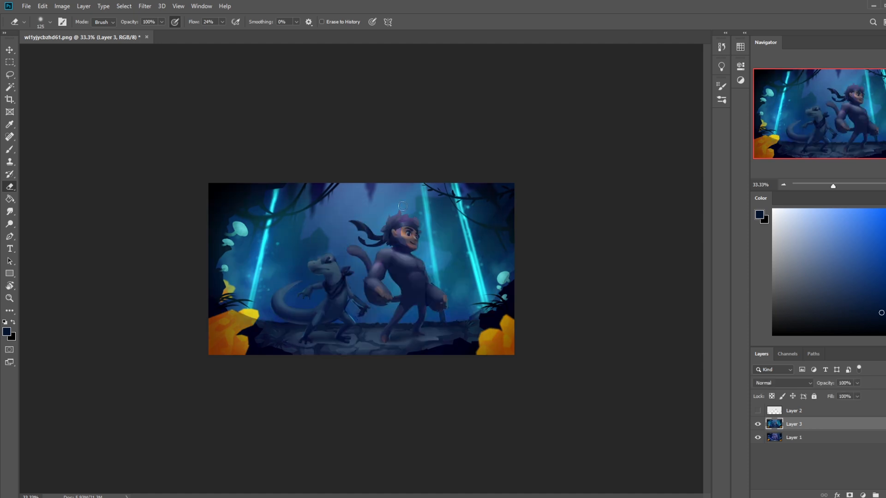
# Step: Lightly erase Layer 3 over the monkey's chest and tail to lift their highlights
pyautogui.press(']')
pyautogui.moveTo(390, 261)
pyautogui.mouseDown()
pyautogui.moveTo(369, 249)
pyautogui.moveTo(351, 253)
pyautogui.moveTo(363, 250)
pyautogui.mouseUp()
pyautogui.press('[')
pyautogui.press(']')
pyautogui.press(']')
pyautogui.press(']')
pyautogui.press(']')
pyautogui.press(']')
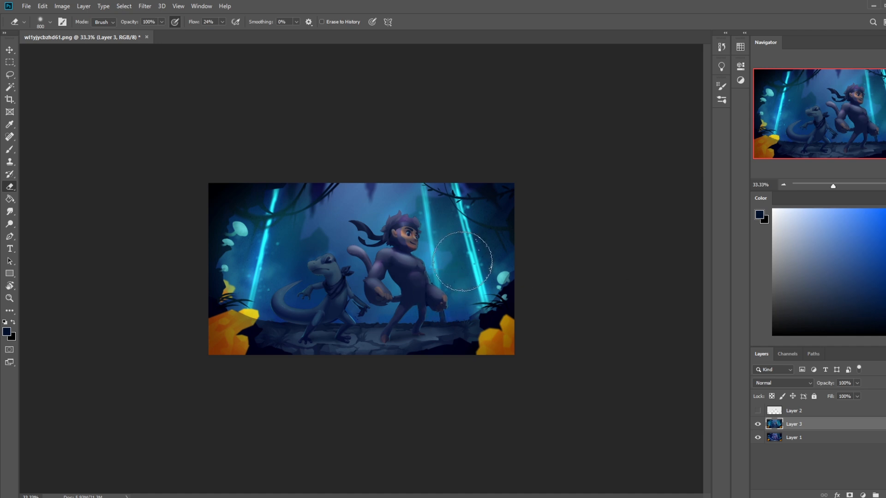
# Step: Paint a dark blue sampled from the background over the monkey's lower arm with a 600 px Darken brush at 30% opacity
pyautogui.press('b')
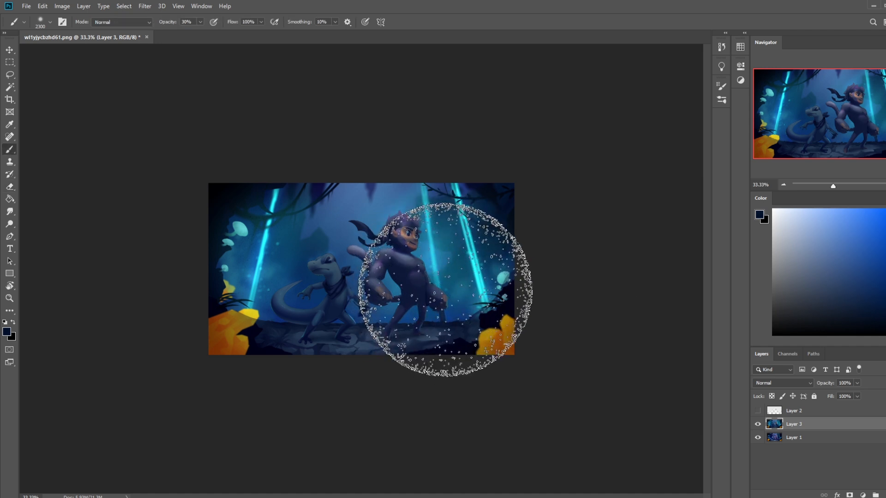
pyautogui.press('[')
pyautogui.press('[')
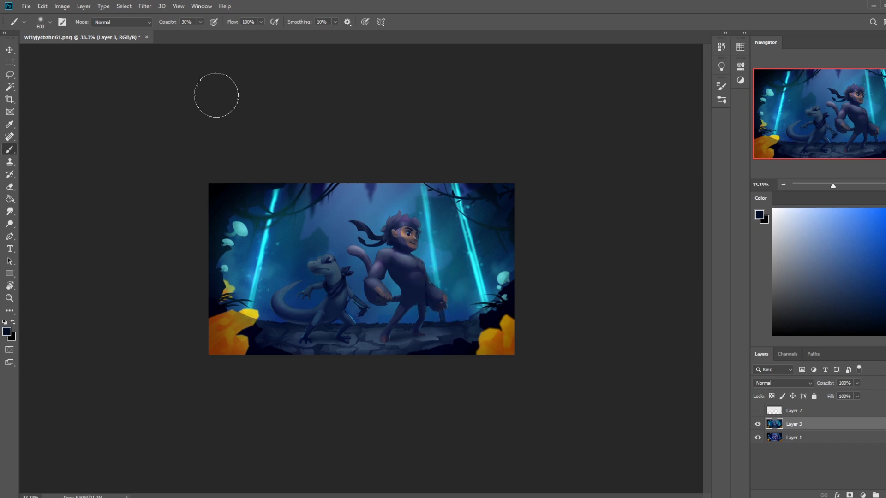
pyautogui.click(126, 21)
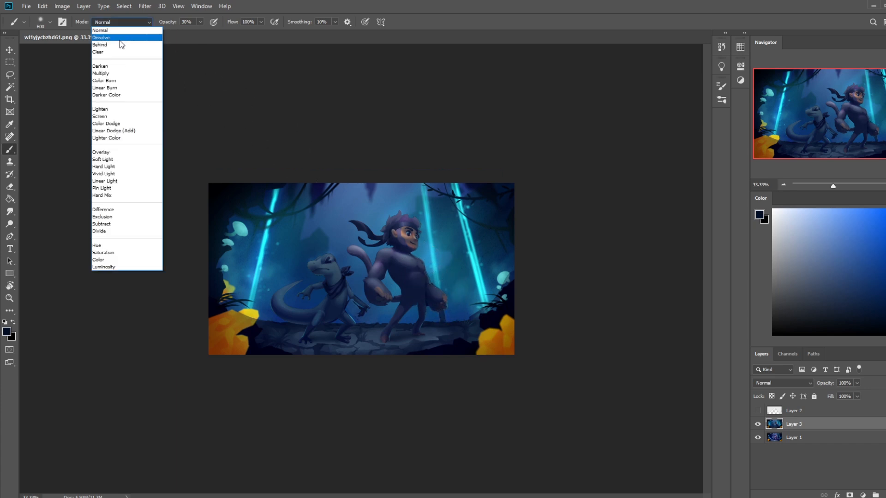
pyautogui.click(123, 66)
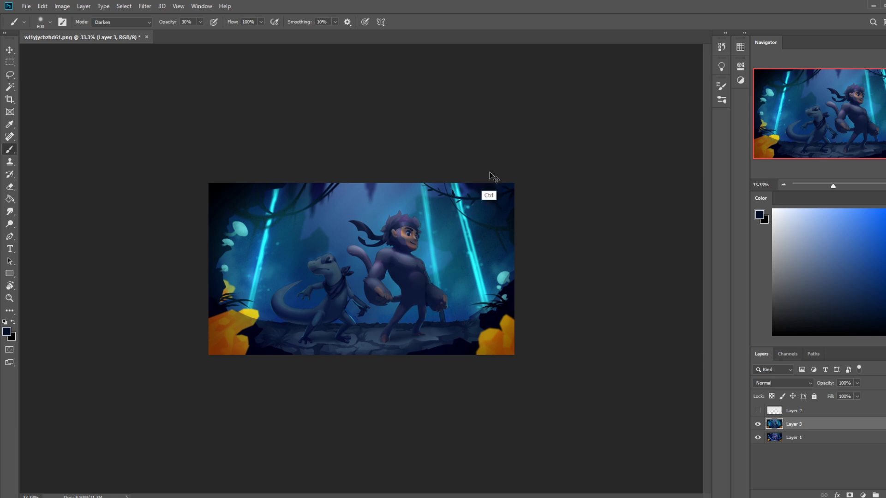
pyautogui.keyDown('alt'); pyautogui.click(489, 202); pyautogui.keyUp('alt')
pyautogui.moveTo(430, 276)
pyautogui.mouseDown()
pyautogui.moveTo(449, 300)
pyautogui.moveTo(447, 240)
pyautogui.moveTo(437, 284)
pyautogui.mouseUp()
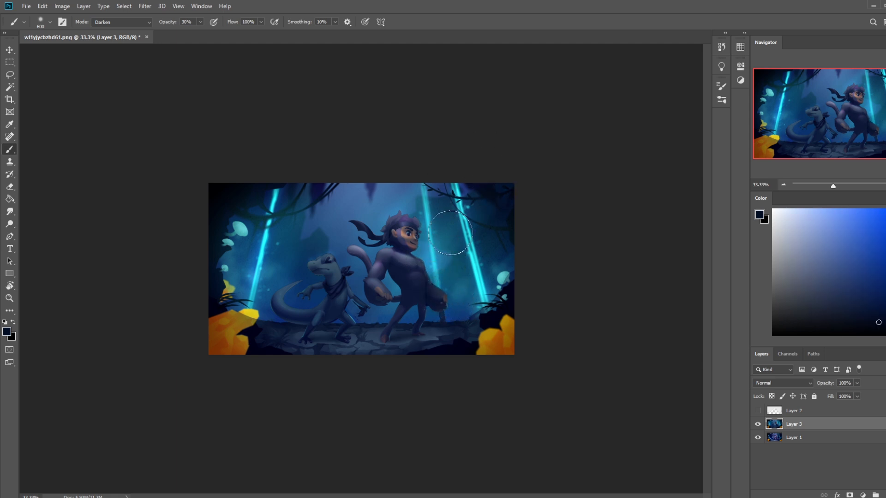
# Step: Sample cyan from the light beam and paint a rim light along the monkey's hand with a small Normal-mode brush
pyautogui.keyDown('alt'); pyautogui.click(431, 264); pyautogui.keyUp('alt')
pyautogui.press('[')
pyautogui.press('[')
pyautogui.press('[')
pyautogui.press('[')
pyautogui.press('[')
pyautogui.press('[')
pyautogui.press('[')
pyautogui.press('[')
pyautogui.press('[')
pyautogui.press('[')
pyautogui.press('[')
pyautogui.press('[')
pyautogui.press('[')
pyautogui.press('[')
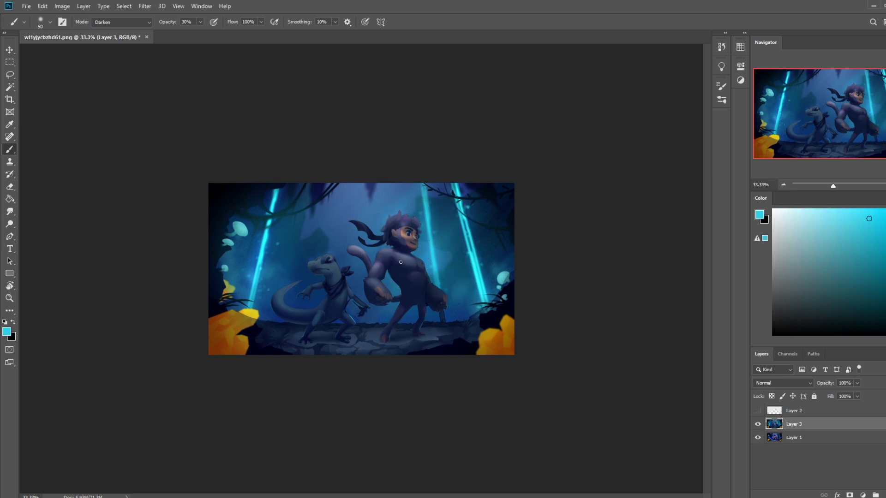
pyautogui.click(125, 23)
pyautogui.click(122, 30)
pyautogui.moveTo(447, 294); pyautogui.dragTo(441, 289)
# Step: Paint cyan rim light along the monkey's hair, chest and arm with a small Normal-mode brush at 72% opacity
pyautogui.moveTo(200, 22); pyautogui.dragTo(221, 33)
pyautogui.press('[')
pyautogui.press(']')
pyautogui.press(']')
pyautogui.press(']')
pyautogui.press(']')
pyautogui.press('[')
pyautogui.hotkey('ctrl', '+')
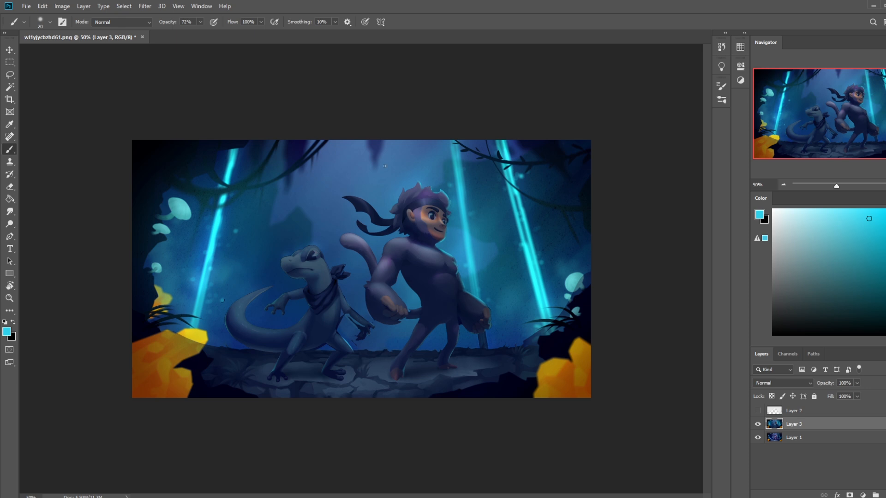
# Step: Strengthen the cyan rim light on the monkey's beam-facing side with a brush enlarged to 90 px
pyautogui.press(']')
pyautogui.press(']')
pyautogui.press(']')
pyautogui.press(']')
pyautogui.press(']')
pyautogui.press(']')
pyautogui.press(']')
pyautogui.press(']')
pyautogui.press(']')
pyautogui.press(']')
pyautogui.hotkey('ctrl', '-')
pyautogui.hotkey('ctrl', '-')
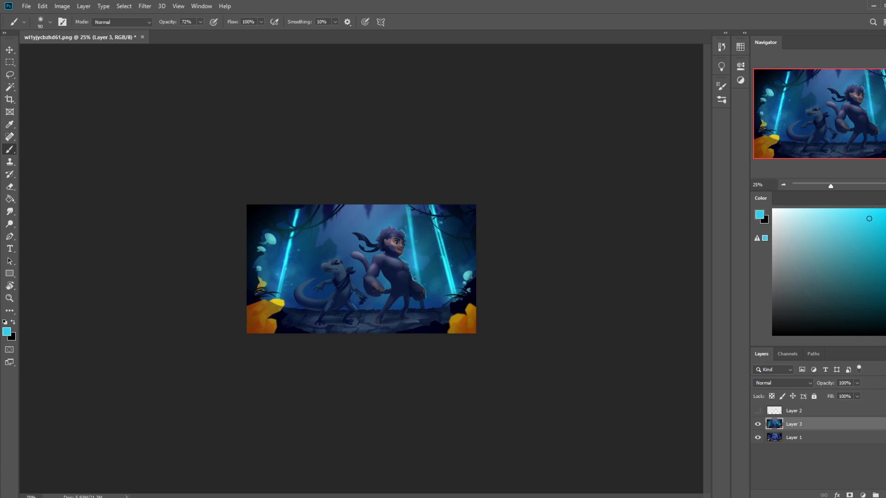
# Step: Dodge the highlights on the monkey's rim-lit side at 23% exposure with a brush smaller than 400 px
pyautogui.click(9, 224)
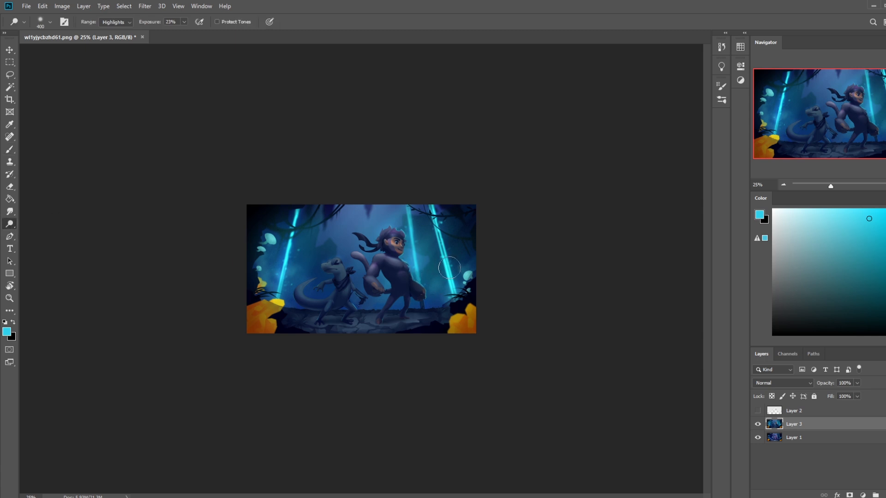
pyautogui.press('[')
pyautogui.press('[')
pyautogui.press('[')
pyautogui.press('[')
pyautogui.press('[')
pyautogui.press('b')
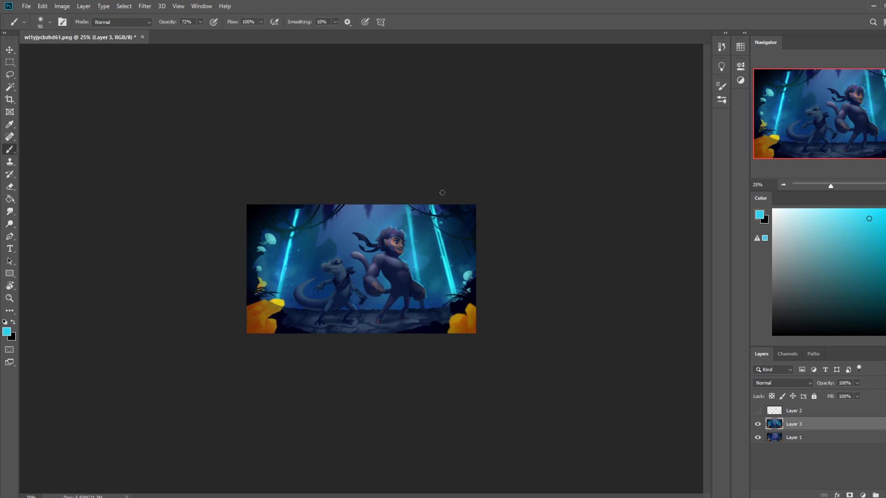
# Step: Touch up the monkey's hair edge with purple sampled from the hair and bright cyan sampled from the beam, using a smaller brush
pyautogui.keyDown('alt'); pyautogui.click(396, 230); pyautogui.keyUp('alt')
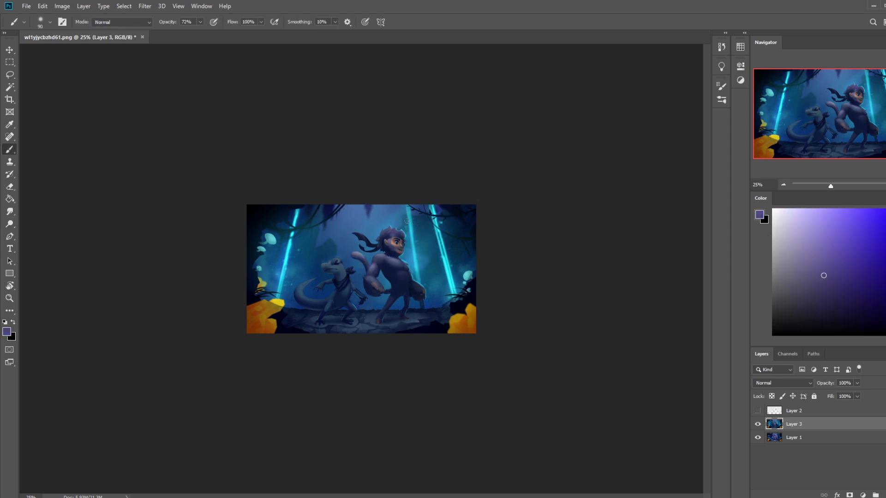
pyautogui.press('[')
pyautogui.press('[')
pyautogui.keyDown('alt'); pyautogui.click(446, 266); pyautogui.keyUp('alt')
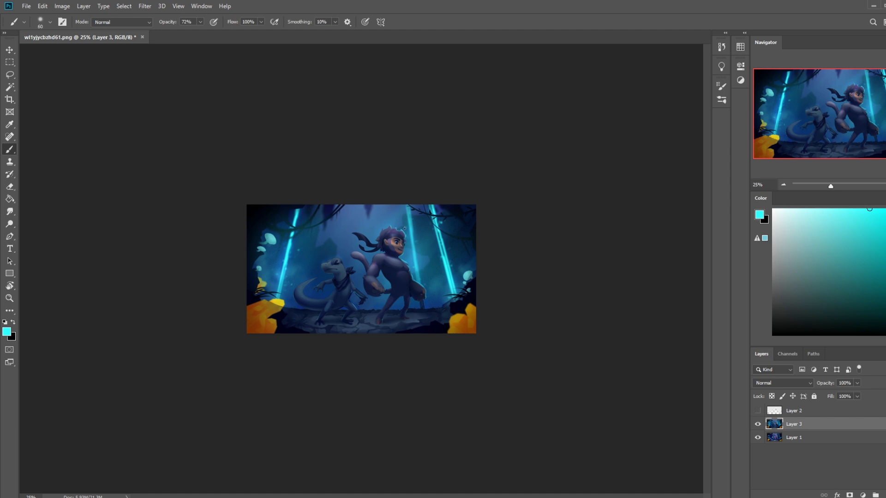
pyautogui.press('[')
# Step: Desaturate the characters on Layer 1 with a reduced Sponge brush at 82% flow
pyautogui.click(9, 224)
pyautogui.click(46, 243)
pyautogui.click(787, 439)
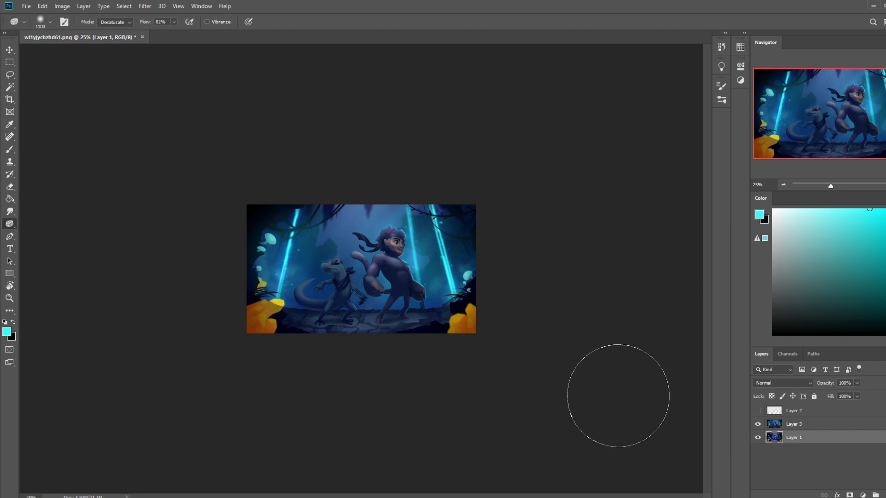
pyautogui.press('[')
pyautogui.press('[')
pyautogui.press('[')
pyautogui.press('[')
pyautogui.press('[')
pyautogui.press('[')
pyautogui.press('[')
pyautogui.press('[')
pyautogui.press('[')
pyautogui.press('[')
pyautogui.press('[')
pyautogui.press('[')
pyautogui.press('[')
pyautogui.press('[')
pyautogui.press('[')
pyautogui.press('[')
pyautogui.press('[')
pyautogui.press(']')
pyautogui.press(']')
pyautogui.press(']')
pyautogui.press('[')
# Step: Lightly erase Layer 1 over the monkey's chest with a 250 px eraser at 24% flow
pyautogui.press('b')
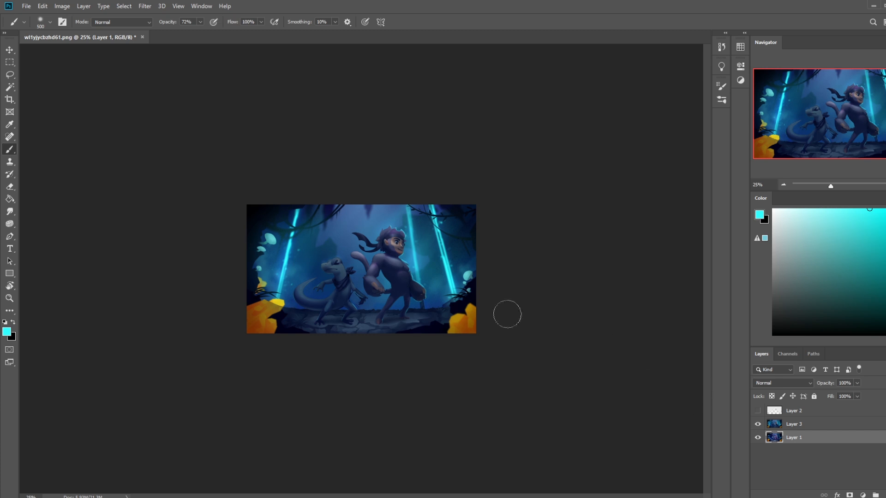
pyautogui.press('e')
pyautogui.press('[')
pyautogui.press('[')
pyautogui.press('[')
pyautogui.press('[')
pyautogui.press('[')
pyautogui.press('[')
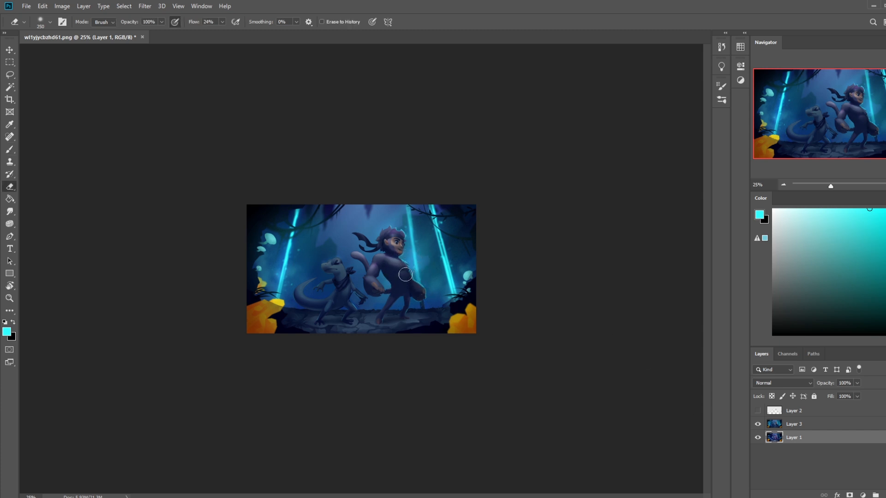
pyautogui.moveTo(410, 271); pyautogui.dragTo(404, 276)
pyautogui.press('b')
pyautogui.press('e')
pyautogui.press('[')
pyautogui.press('[')
# Step: Erase Layer 3 over the lizard's head at 42% opacity, comparing the result with the original layer
pyautogui.click(794, 424)
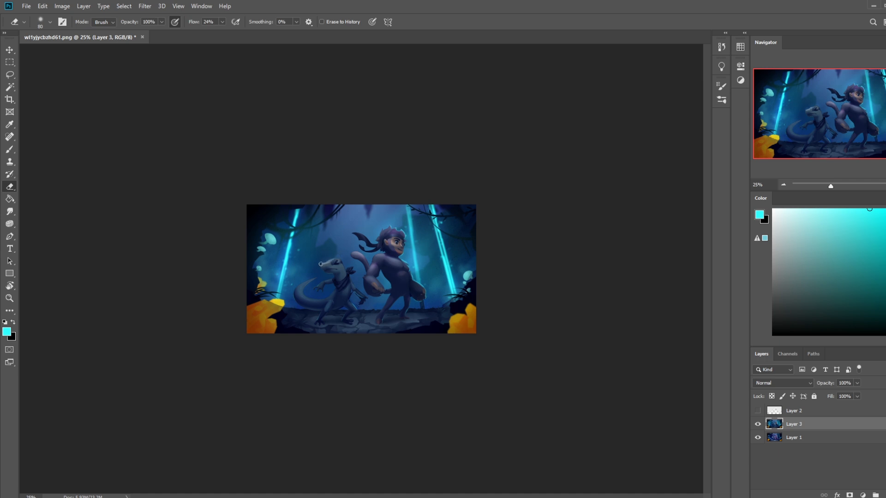
pyautogui.click(161, 22)
pyautogui.click(326, 263)
pyautogui.click(759, 425)
pyautogui.click(758, 425)
pyautogui.click(758, 424)
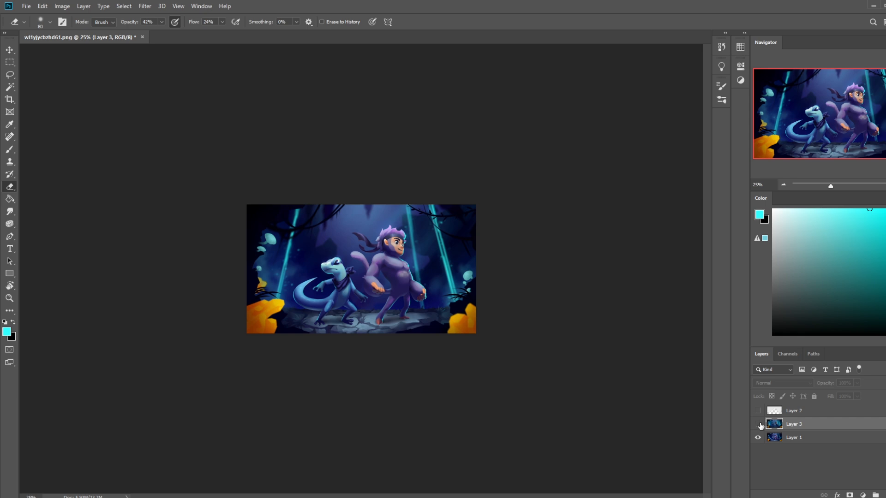
pyautogui.click(758, 425)
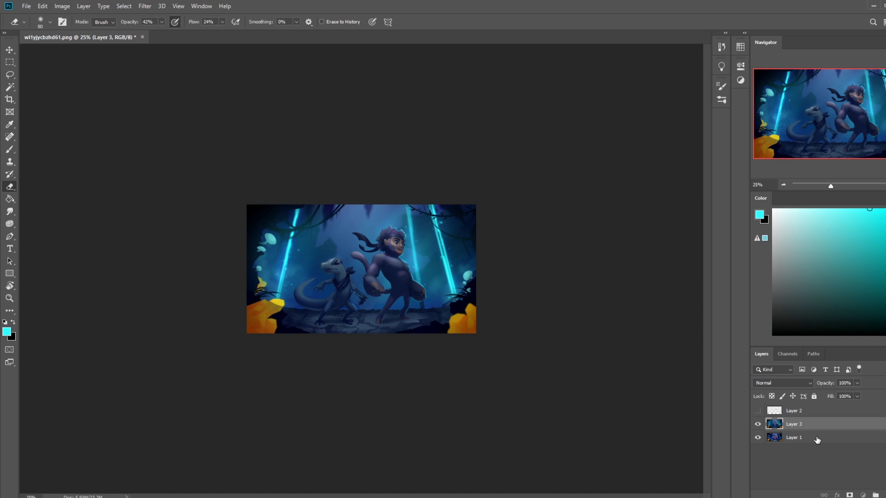
pyautogui.hotkey('ctrl', 'z')
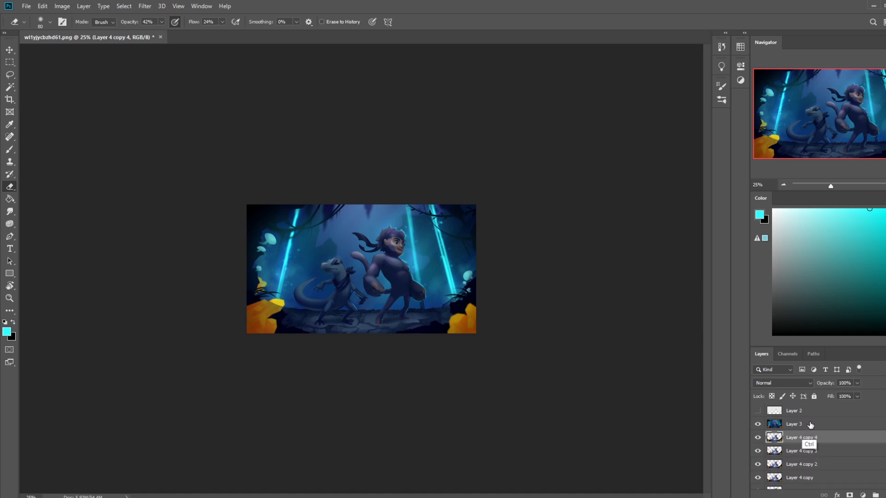
pyautogui.hotkey('ctrl', 'j')
pyautogui.hotkey('ctrl', 'j')
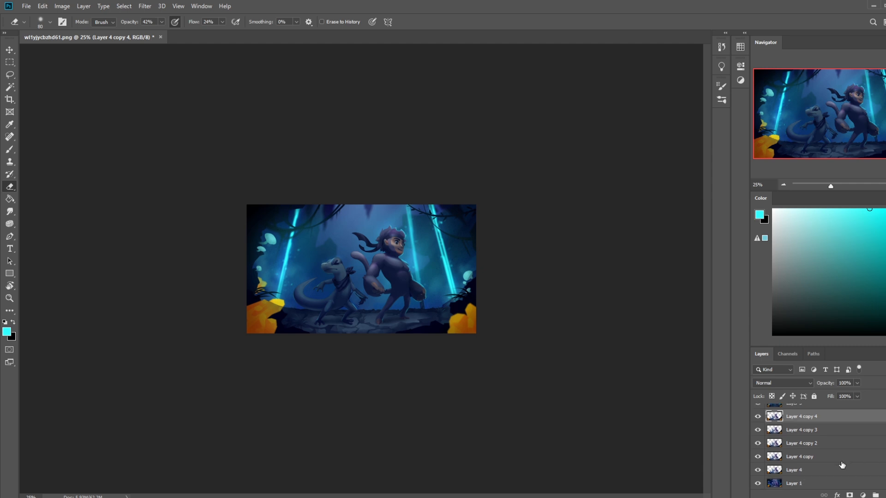
pyautogui.hotkey('ctrl', 'z')
pyautogui.hotkey('ctrl', 'z')
pyautogui.hotkey('ctrl', 'z')
pyautogui.hotkey('ctrl', 'e')
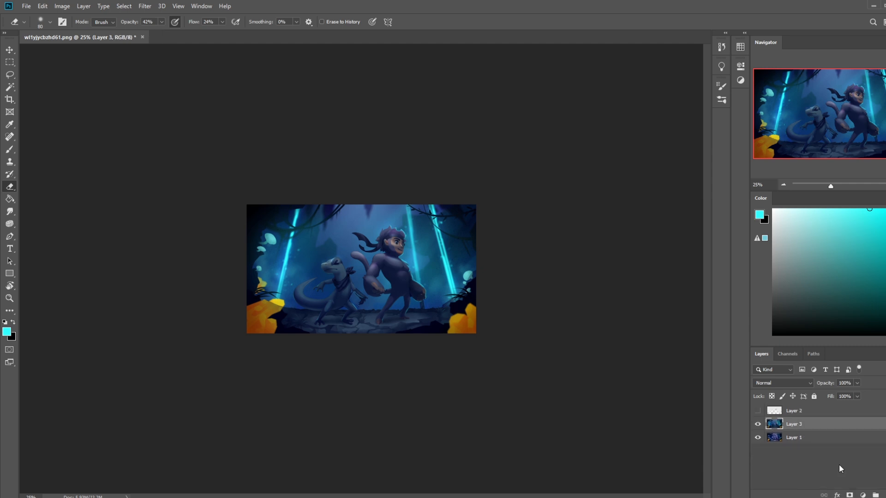
# Step: Isolate the background around both characters on Layer 3 by inverting the character selection, and hide the selection outline
pyautogui.click(807, 429)
pyautogui.press('b')
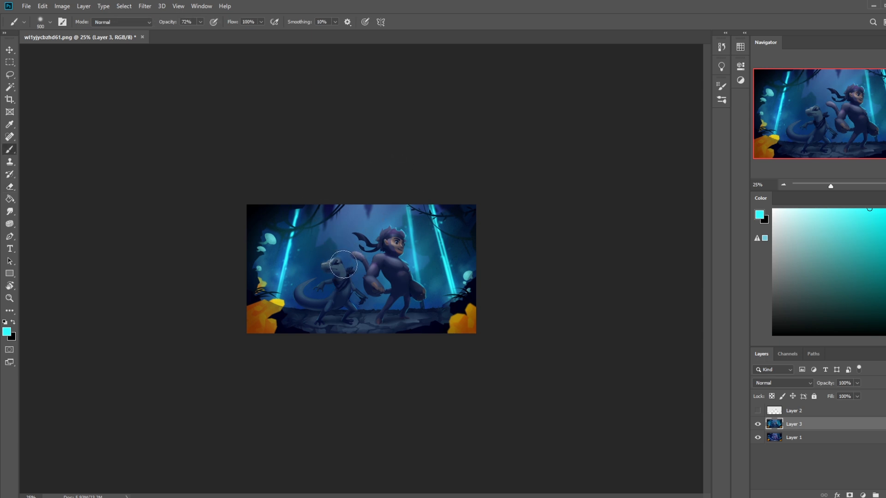
pyautogui.press('e')
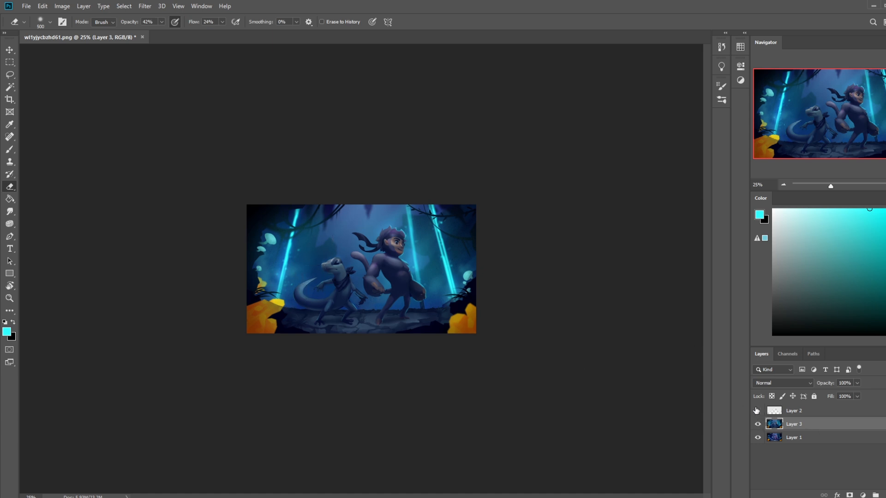
pyautogui.press('m')
pyautogui.rightClick(359, 275)
pyautogui.click(392, 287)
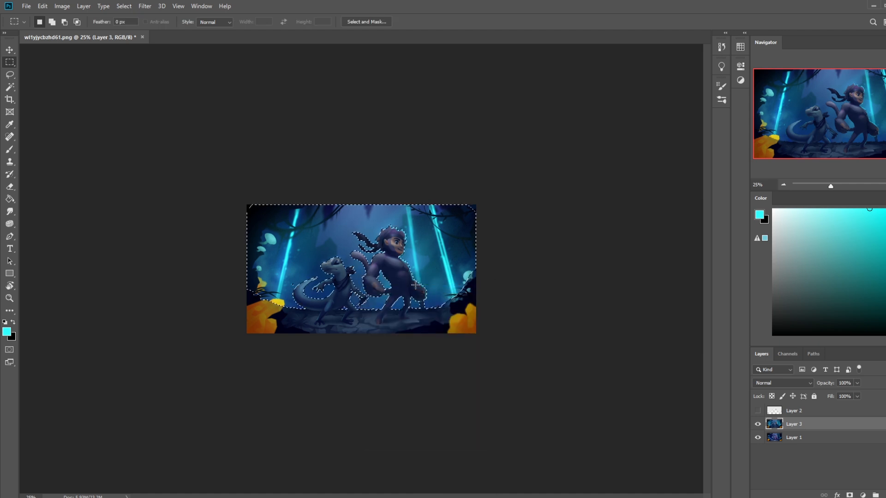
pyautogui.hotkey('ctrl', 'd')
# Step: Sample blue beside the light beam and paint a soft glow over the background with a 2000 px brush at 43% opacity
pyautogui.press('b')
pyautogui.keyDown('alt'); pyautogui.click(417, 259); pyautogui.keyUp('alt')
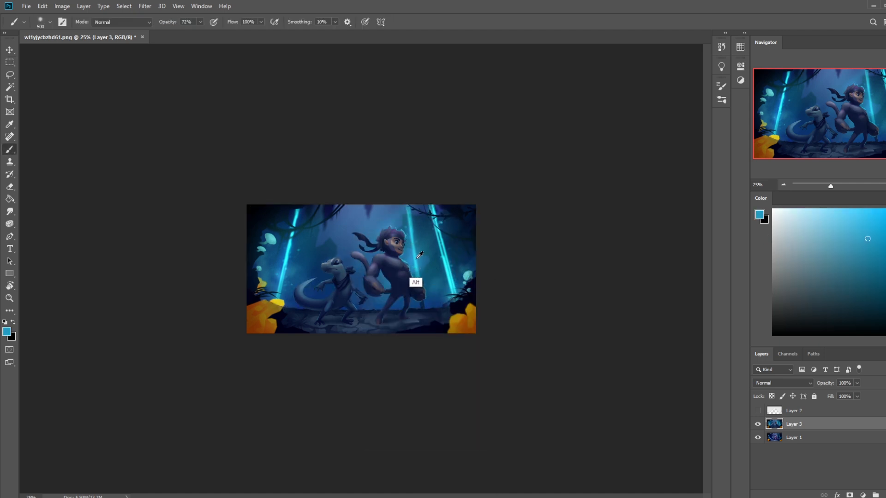
pyautogui.press(']')
pyautogui.press(']')
pyautogui.press(']')
pyautogui.press(']')
pyautogui.press(']')
pyautogui.press(']')
pyautogui.press(']')
pyautogui.press(']')
pyautogui.press(']')
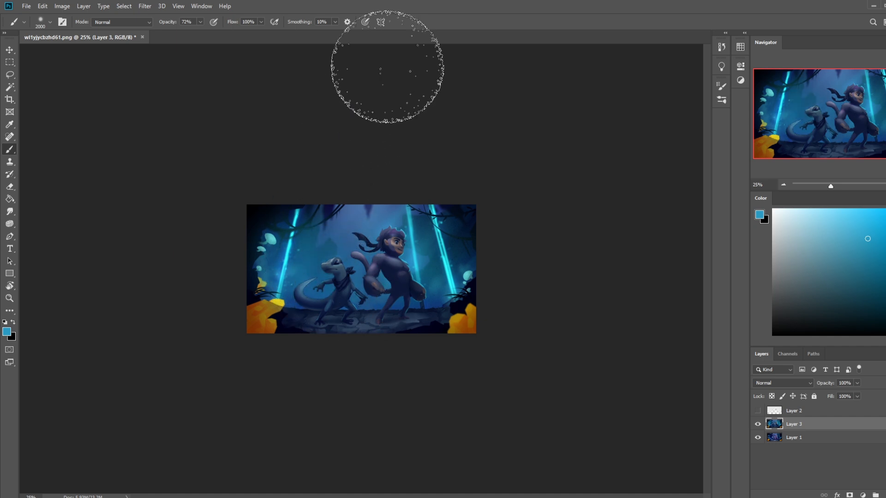
pyautogui.moveTo(186, 32); pyautogui.dragTo(188, 32)
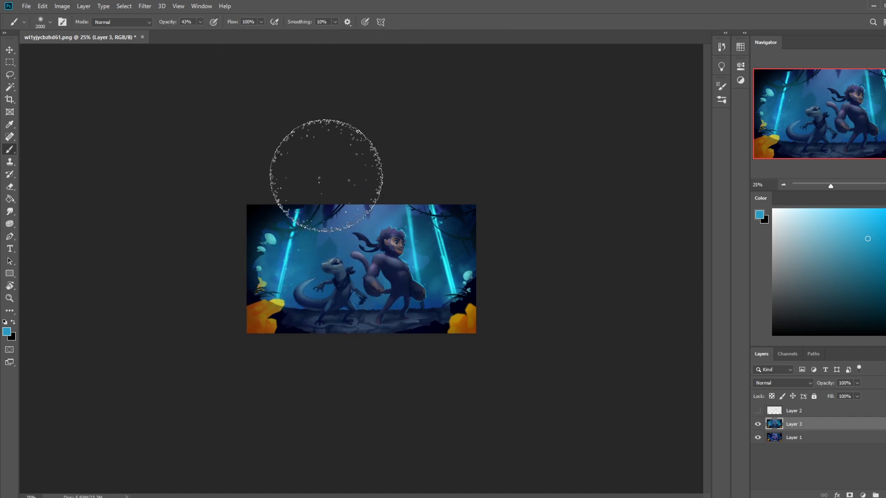
pyautogui.press('ctrl')
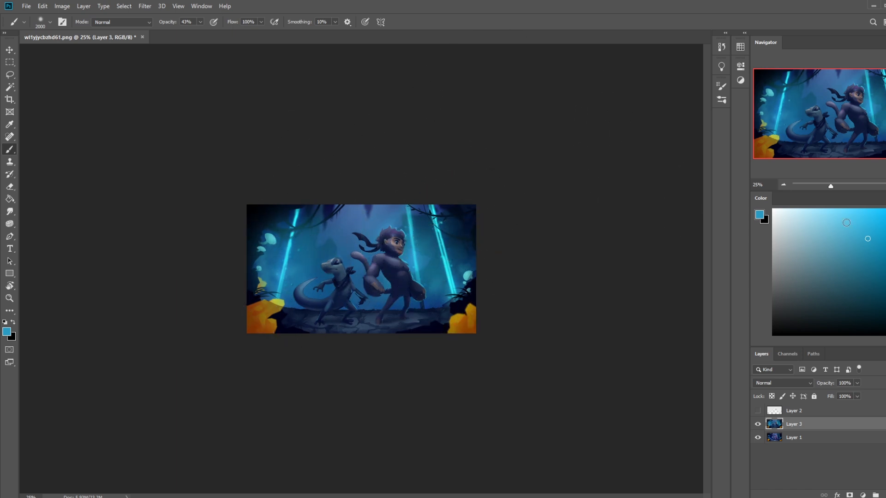
# Step: Pick a brighter cyan and build up glow around the light beams, reducing the brush from 1300 to 300 px at 17% opacity
pyautogui.press('[')
pyautogui.press('[')
pyautogui.press('[')
pyautogui.press('[')
pyautogui.press('[')
pyautogui.press('[')
pyautogui.press('[')
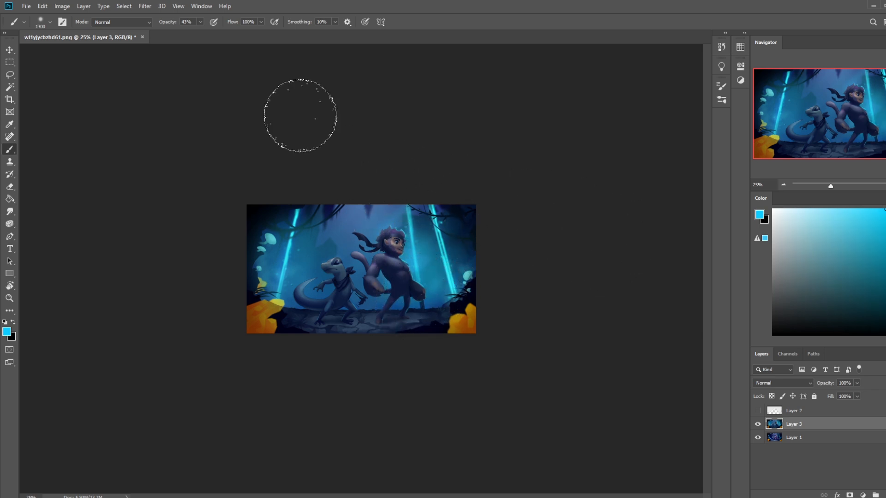
pyautogui.moveTo(201, 22); pyautogui.dragTo(189, 31)
pyautogui.press('[')
pyautogui.press('[')
pyautogui.press('[')
pyautogui.press('[')
pyautogui.press('[')
pyautogui.press('[')
pyautogui.press('[')
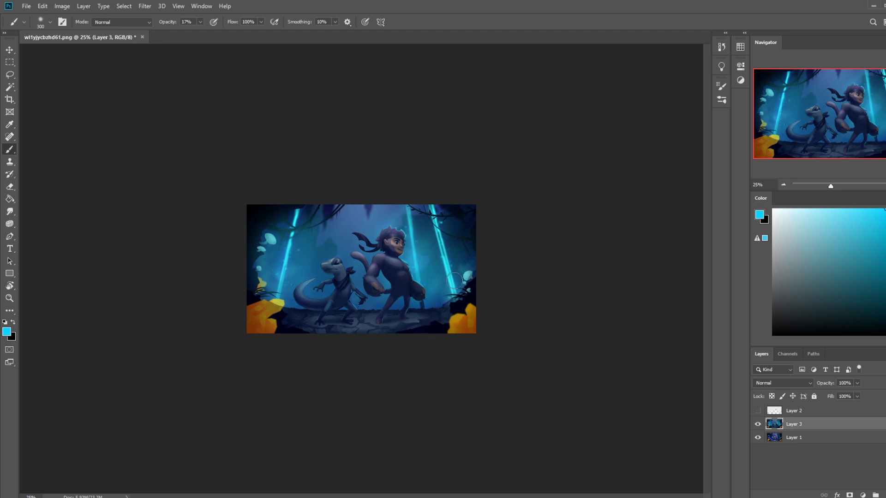
pyautogui.press('[')
pyautogui.press('[')
# Step: Dodge the highlights along the light beams at 23% exposure with brushes from 300 to 700 px
pyautogui.moveTo(9, 226); pyautogui.dragTo(92, 223)
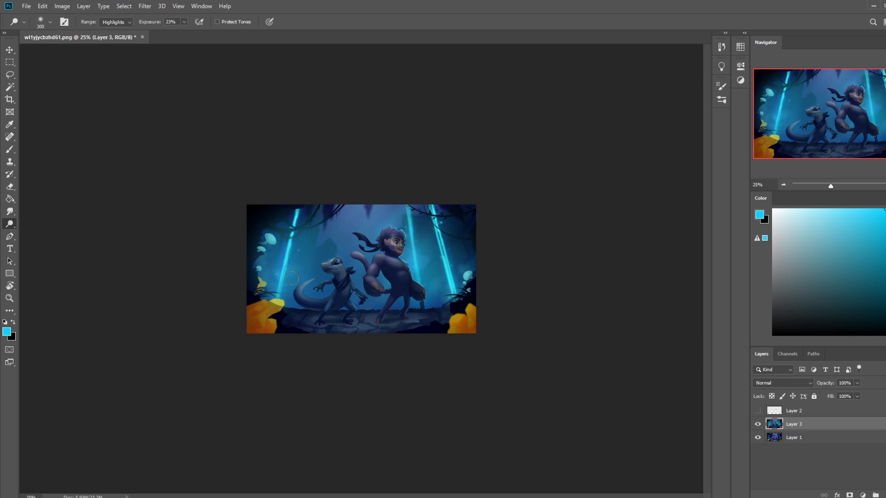
pyautogui.moveTo(285, 298); pyautogui.dragTo(286, 235)
pyautogui.press(']')
pyautogui.press(']')
pyautogui.press(']')
pyautogui.press(']')
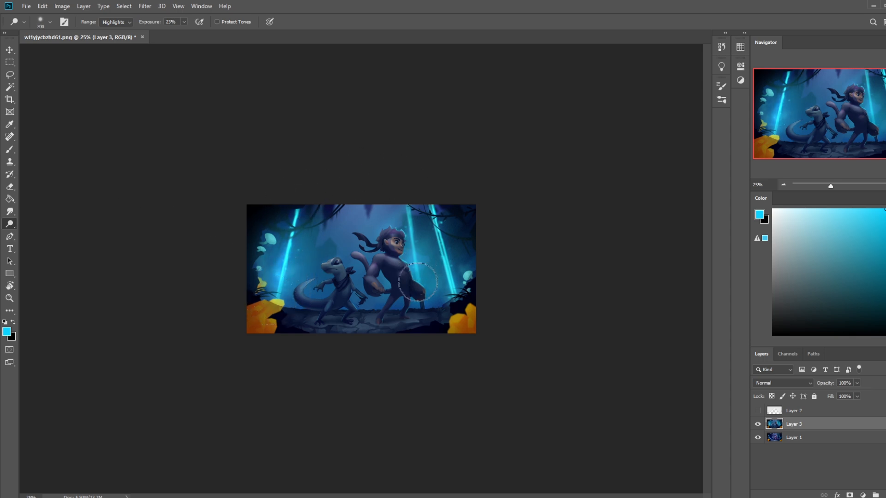
pyautogui.press('[')
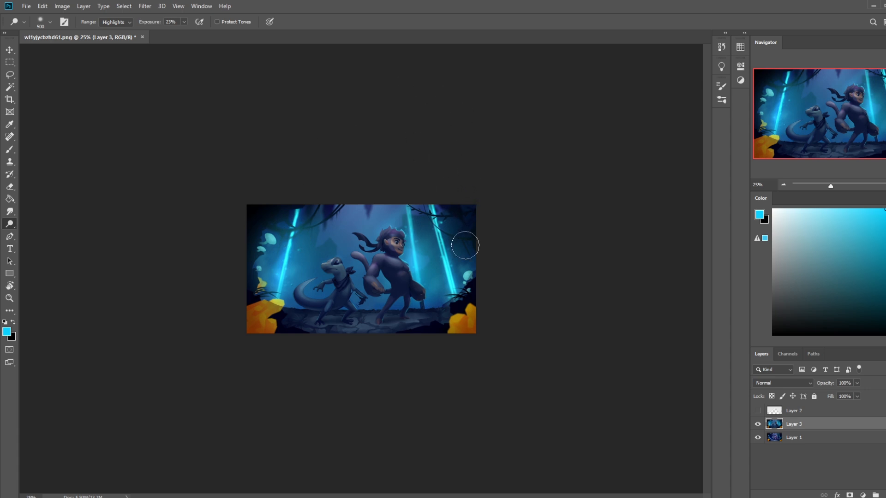
# Step: Sample cyan from the light beam and paint a faint haze over the background with a 1400 px brush at 14% opacity
pyautogui.press('b')
pyautogui.keyDown('alt'); pyautogui.click(452, 259); pyautogui.keyUp('alt')
pyautogui.press(']')
pyautogui.press(']')
pyautogui.press(']')
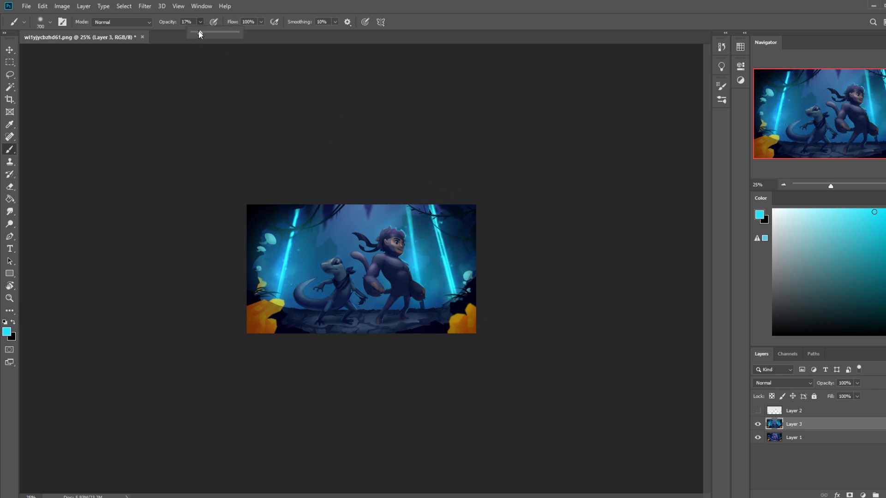
pyautogui.press('[')
pyautogui.press('[')
pyautogui.press('[')
pyautogui.press(']')
pyautogui.press(']')
pyautogui.press(']')
pyautogui.press(']')
pyautogui.press(']')
pyautogui.press(']')
pyautogui.press(']')
pyautogui.press(']')
pyautogui.press(']')
pyautogui.press(']')
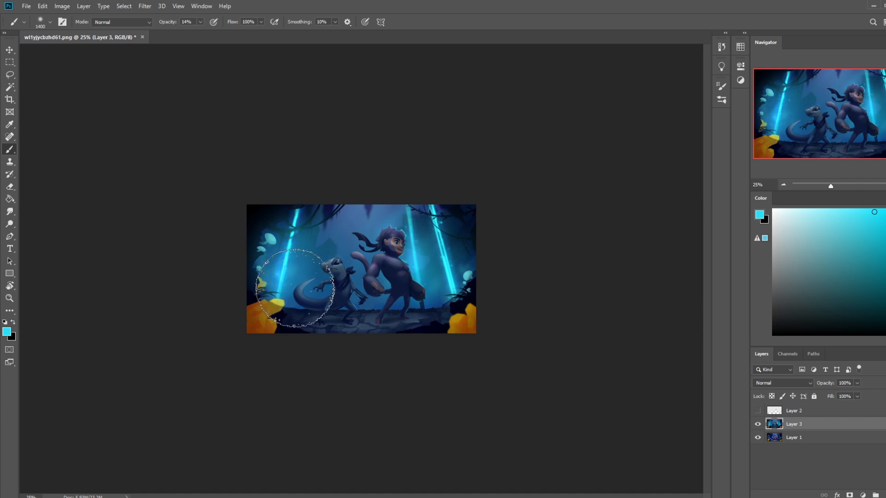
# Step: Refine the cyan haze around the beams' lower ends, reducing the brush from 1200 to 500 px at 14% opacity
pyautogui.press('[')
pyautogui.press('[')
pyautogui.press('[')
pyautogui.press('[')
pyautogui.press('[')
pyautogui.press('[')
pyautogui.press('[')
pyautogui.press('[')
pyautogui.press('[')
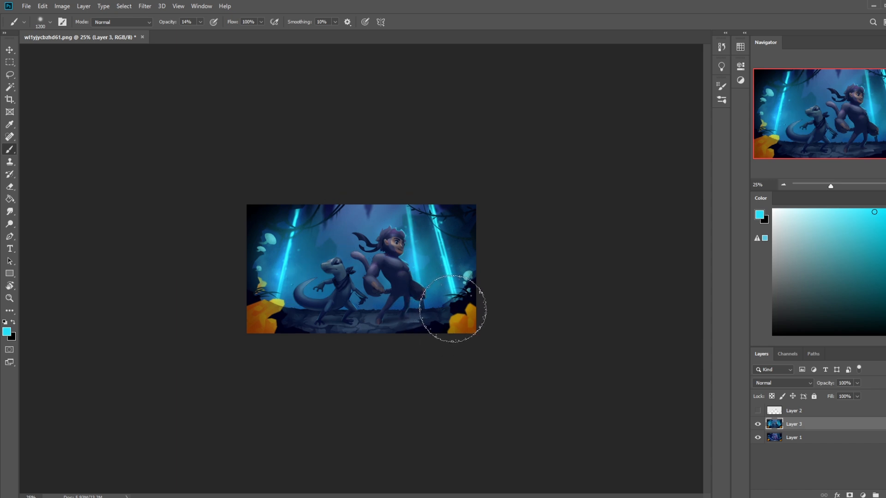
pyautogui.press('[')
pyautogui.press('[')
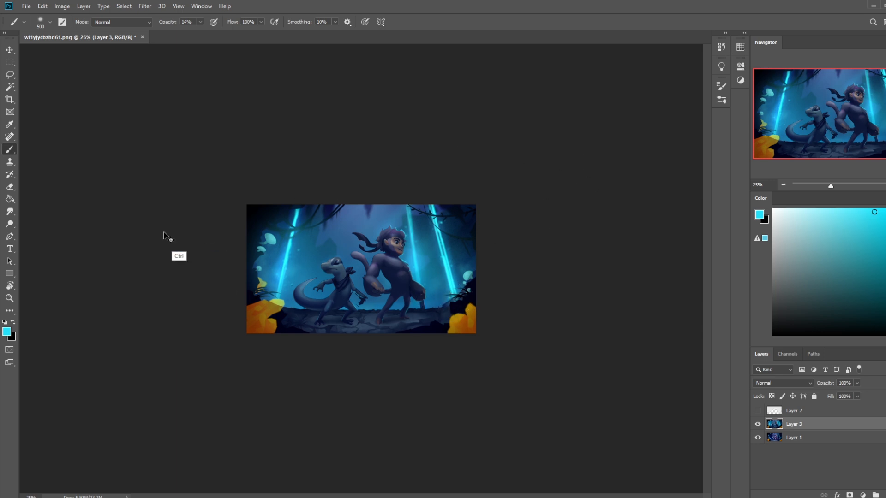
# Step: Dodge the background highlights on Layer 3 at 23% exposure, enlarging the brush from 1000 to 1600 px
pyautogui.click(9, 224)
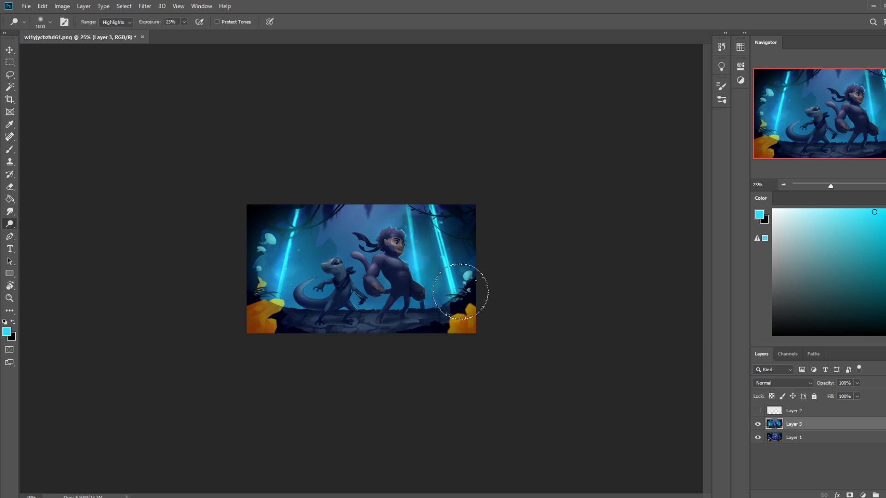
pyautogui.press(']')
pyautogui.press(']')
pyautogui.press(']')
pyautogui.press(']')
pyautogui.press(']')
pyautogui.press(']')
pyautogui.press(']')
pyautogui.press(']')
pyautogui.press(']')
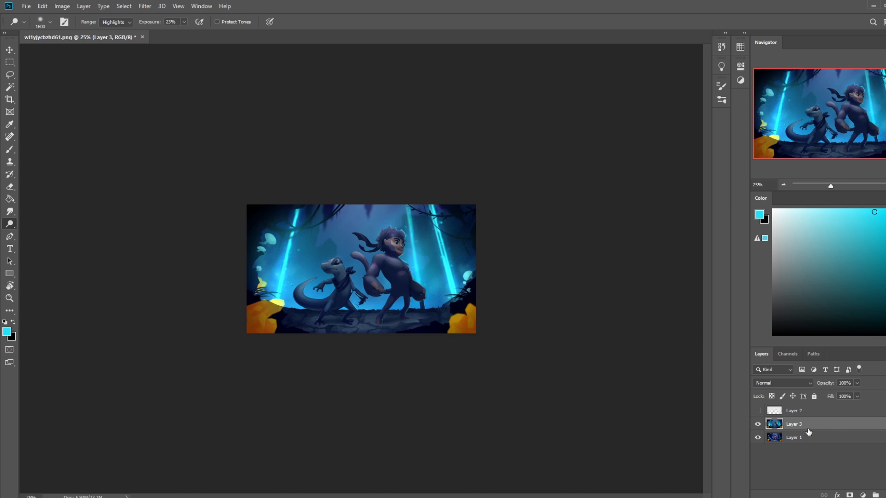
# Step: Add a new layer above Layer 2 and sample a near-black navy from the dark area at the image's lower right
pyautogui.click(806, 413)
pyautogui.press('m')
pyautogui.rightClick(450, 282)
pyautogui.click(475, 287)
pyautogui.press('b')
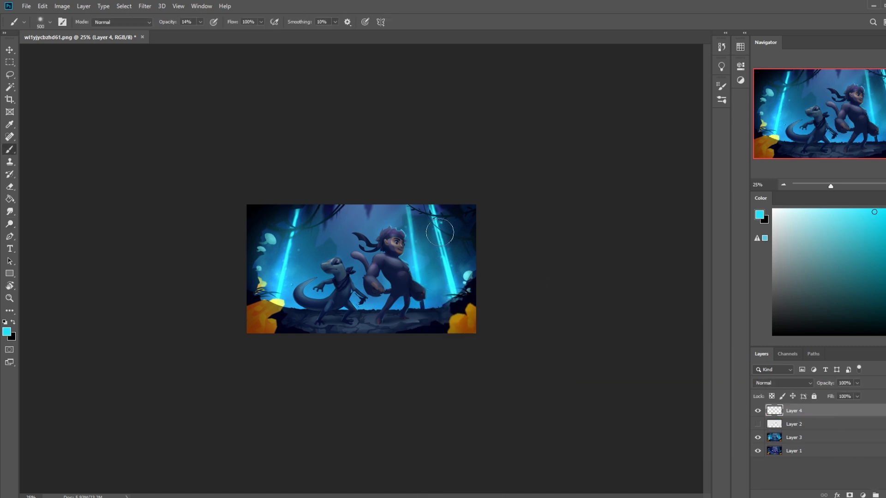
pyautogui.keyDown('alt'); pyautogui.click(474, 308); pyautogui.keyUp('alt')
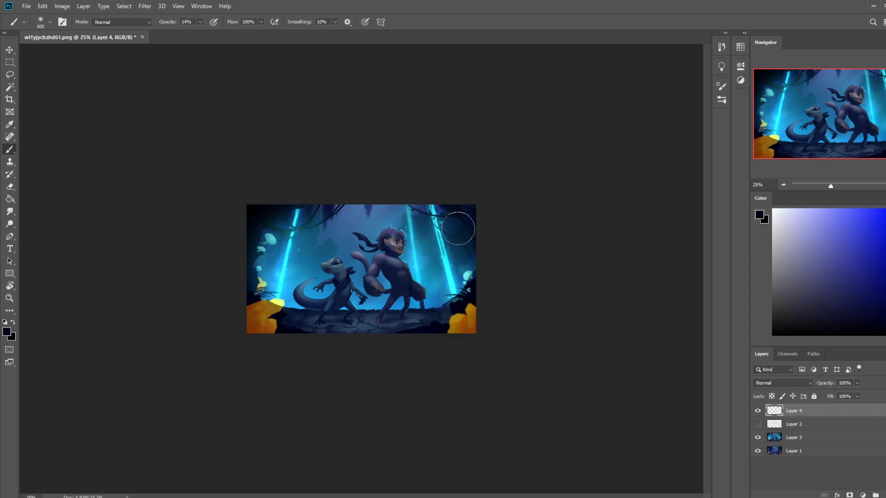
# Step: Darken the right side of the illustration with navy at 64% opacity, using a brush of about 2000 px
pyautogui.press(']')
pyautogui.press(']')
pyautogui.press(']')
pyautogui.press(']')
pyautogui.press(']')
pyautogui.press(']')
pyautogui.press(']')
pyautogui.press(']')
pyautogui.press(']')
pyautogui.press(']')
pyautogui.press(']')
pyautogui.press(']')
pyautogui.press(']')
pyautogui.press(']')
pyautogui.press(']')
pyautogui.press(']')
pyautogui.click(200, 22)
pyautogui.moveTo(200, 33); pyautogui.dragTo(222, 33)
pyautogui.moveTo(457, 196); pyautogui.dragTo(495, 331)
pyautogui.press('[')
pyautogui.press('[')
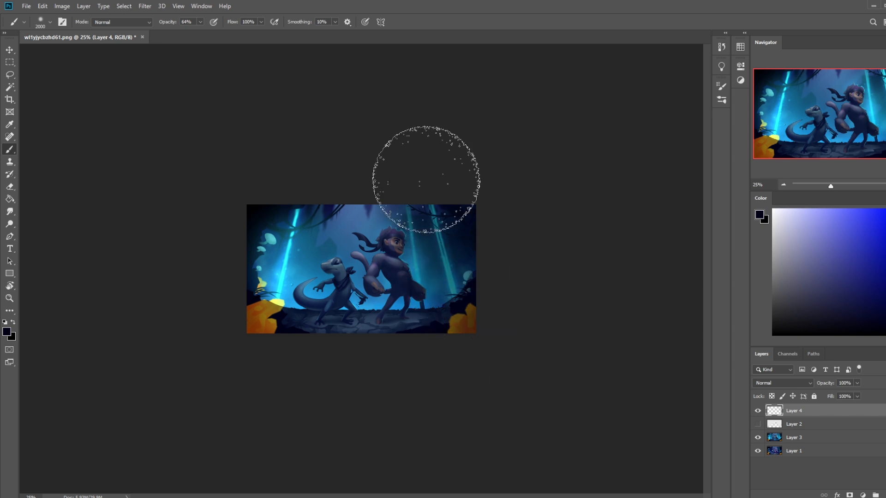
# Step: Extend the navy vignette over the right edge and the upper left with a brush of about 1900 px
pyautogui.moveTo(482, 288); pyautogui.dragTo(467, 217)
pyautogui.press('[')
pyautogui.press('[')
pyautogui.press(']')
pyautogui.moveTo(281, 138)
pyautogui.mouseDown()
pyautogui.moveTo(247, 247)
pyautogui.moveTo(307, 148)
pyautogui.mouseUp()
pyautogui.press(']')
pyautogui.press(']')
# Step: Partly erase the dark vignette over the two right-hand beams at 42% opacity and 24% flow
pyautogui.press('e')
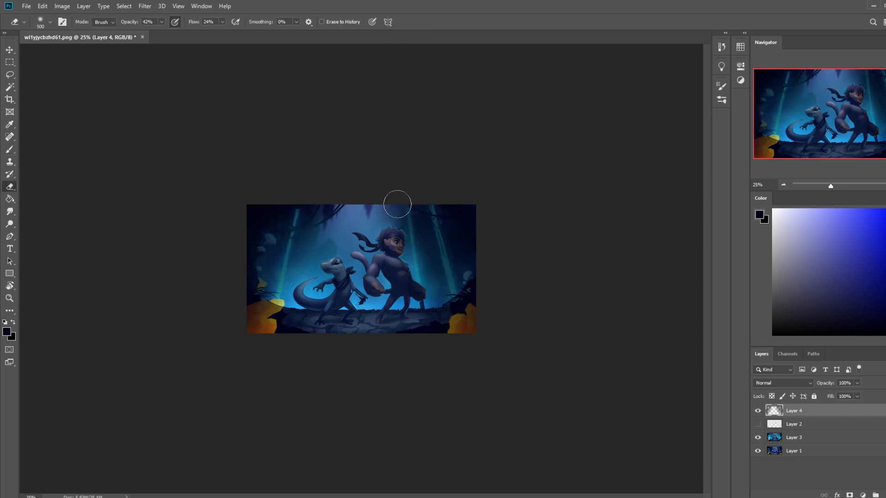
pyautogui.press(']')
pyautogui.press(']')
pyautogui.moveTo(429, 318)
pyautogui.mouseDown()
pyautogui.moveTo(413, 273)
pyautogui.moveTo(430, 279)
pyautogui.moveTo(418, 253)
pyautogui.mouseUp()
pyautogui.press('[')
pyautogui.press('[')
pyautogui.press('[')
pyautogui.press('[')
pyautogui.press('[')
pyautogui.press('[')
pyautogui.press('[')
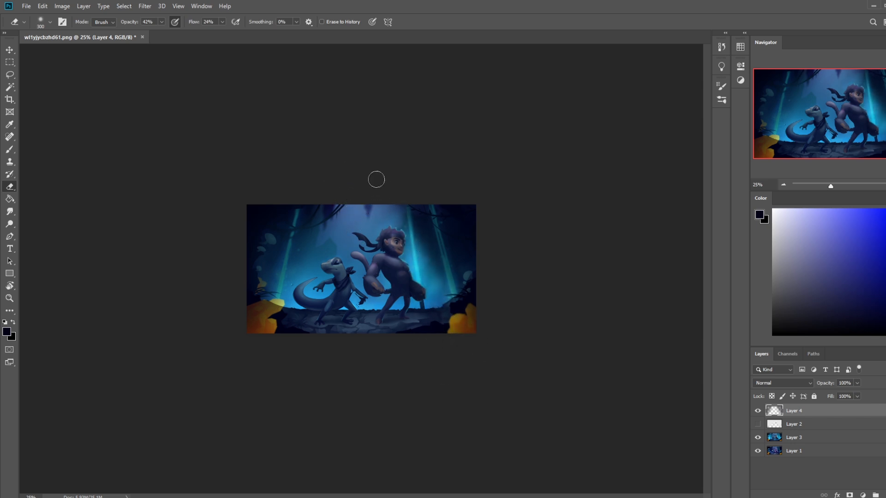
# Step: Soften the vignette around the left beam, the right side and the upper-left corner with a 1000 to 1100 px eraser
pyautogui.press(']')
pyautogui.press(']')
pyautogui.press(']')
pyautogui.press(']')
pyautogui.press(']')
pyautogui.press(']')
pyautogui.press(']')
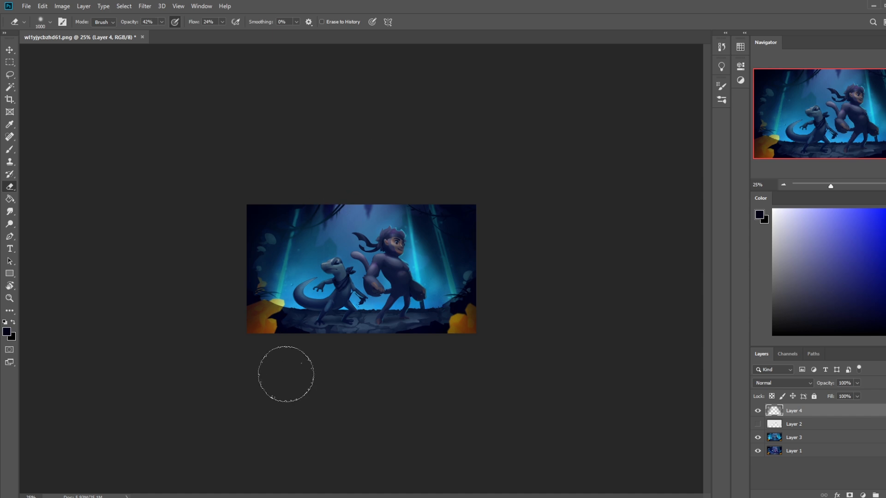
pyautogui.moveTo(287, 233)
pyautogui.mouseDown()
pyautogui.moveTo(288, 295)
pyautogui.moveTo(327, 184)
pyautogui.mouseUp()
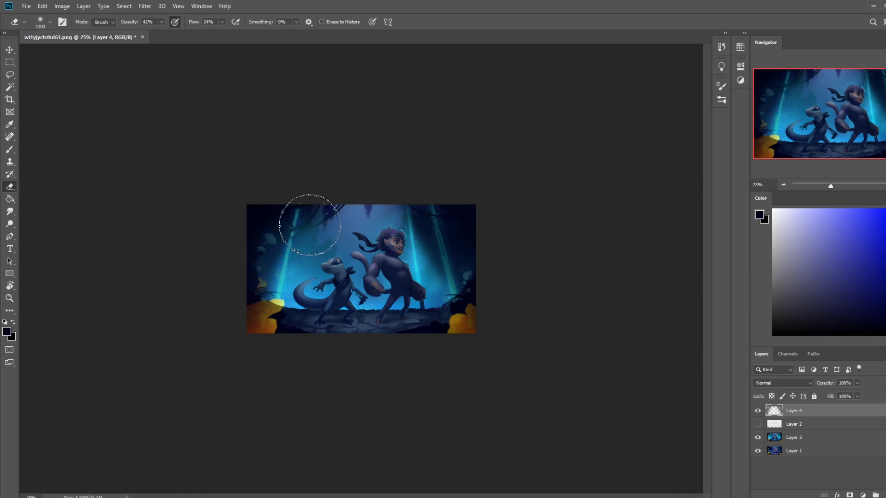
pyautogui.moveTo(454, 296); pyautogui.dragTo(455, 249)
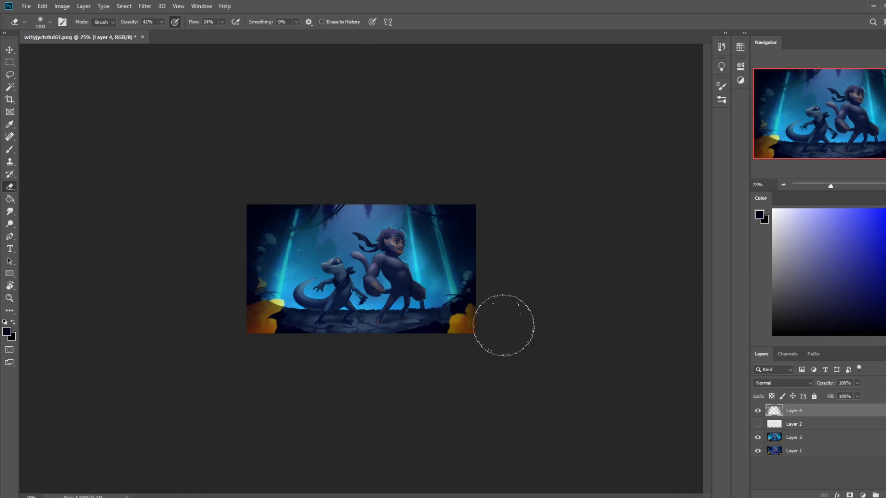
pyautogui.moveTo(273, 198); pyautogui.dragTo(234, 238)
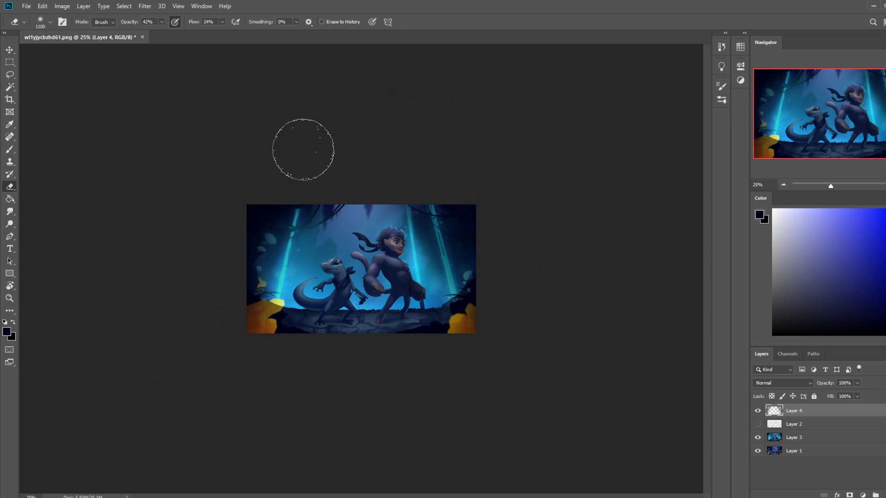
# Step: Compare the illustration with and without the Layer 4 vignette, and leave that layer hidden
pyautogui.click(758, 411)
pyautogui.click(758, 412)
pyautogui.click(758, 413)
pyautogui.click(758, 413)
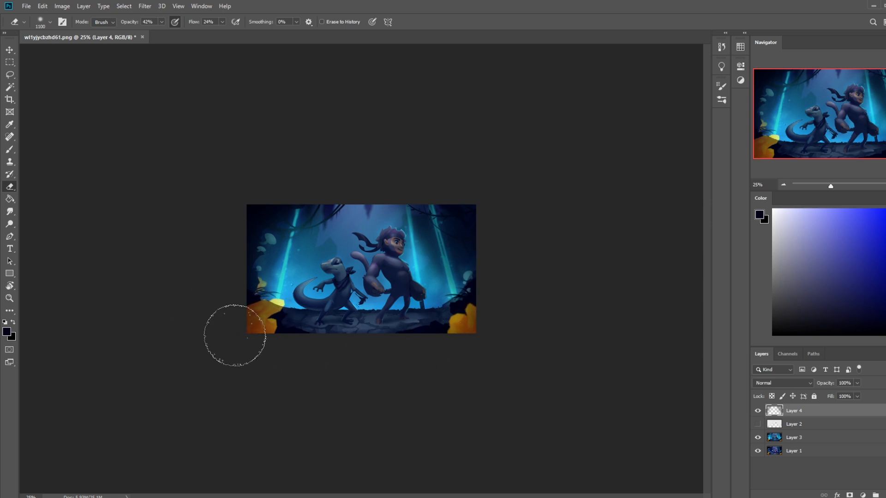
pyautogui.press('b')
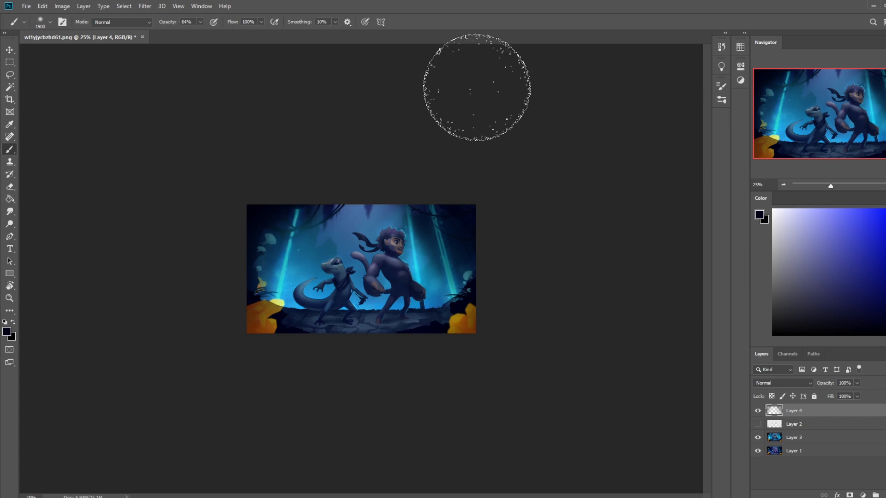
pyautogui.click(756, 412)
pyautogui.click(757, 412)
pyautogui.click(758, 413)
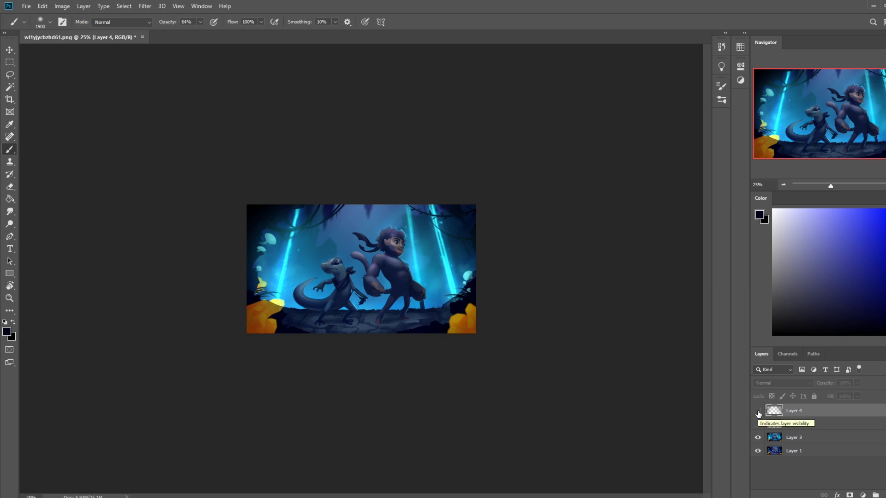
pyautogui.click(758, 411)
pyautogui.press('e')
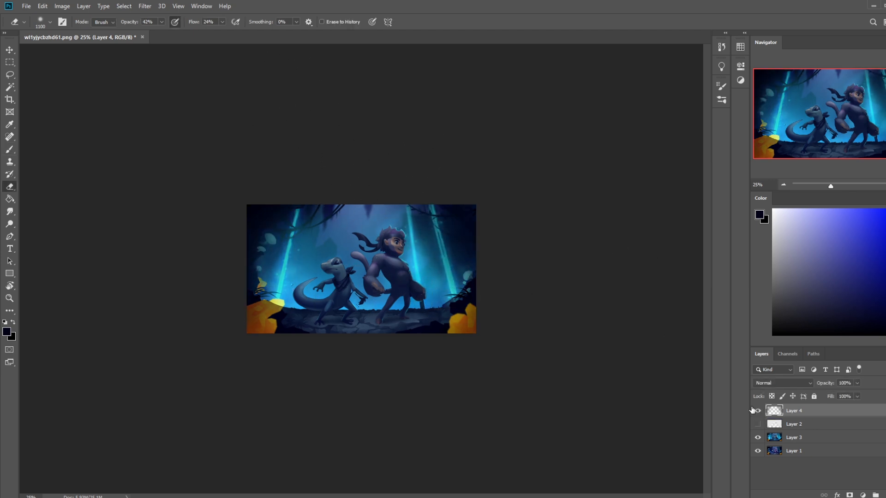
pyautogui.click(757, 412)
pyautogui.click(757, 412)
pyautogui.click(758, 411)
# Step: Create a new layer above Layer 4 and paint a white haze over the characters with a 1900 px brush at 24% opacity
pyautogui.click(885, 495)
pyautogui.moveTo(801, 320); pyautogui.dragTo(773, 210)
pyautogui.press('b')
pyautogui.moveTo(372, 193); pyautogui.dragTo(362, 242)
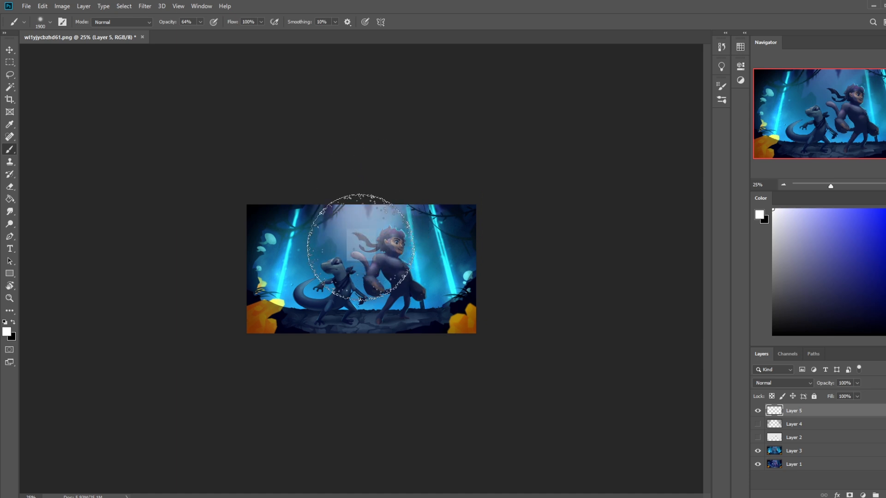
pyautogui.hotkey('ctrl', 'z')
pyautogui.moveTo(191, 32); pyautogui.dragTo(182, 32)
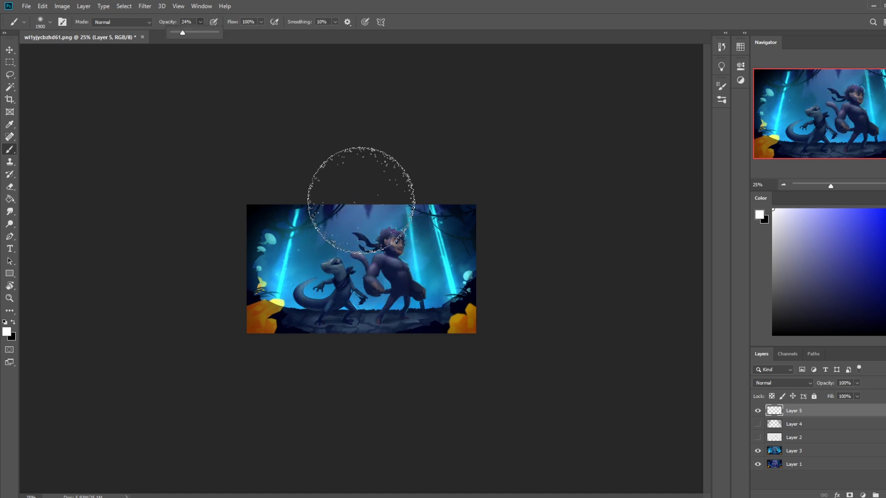
pyautogui.moveTo(366, 198)
pyautogui.mouseDown()
pyautogui.moveTo(347, 297)
pyautogui.moveTo(387, 300)
pyautogui.moveTo(366, 222)
pyautogui.moveTo(415, 296)
pyautogui.moveTo(363, 309)
pyautogui.mouseUp()
pyautogui.press('e')
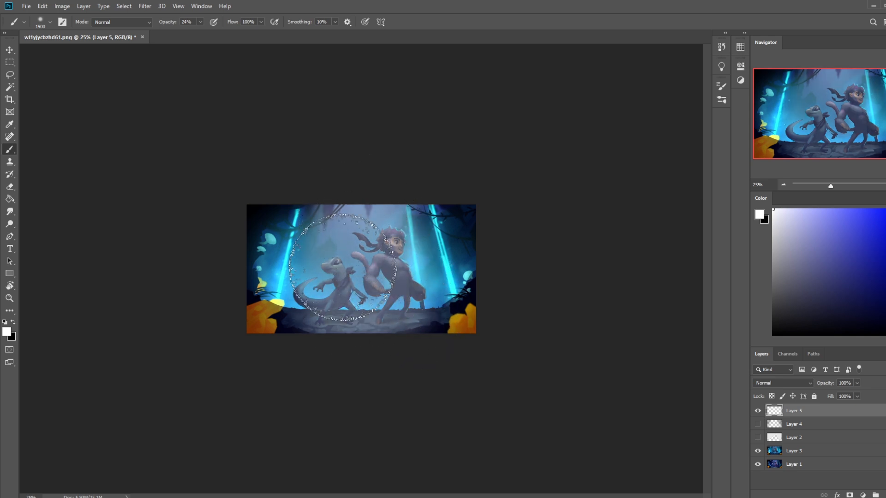
pyautogui.moveTo(366, 199)
pyautogui.mouseDown()
pyautogui.moveTo(405, 317)
pyautogui.moveTo(410, 287)
pyautogui.mouseUp()
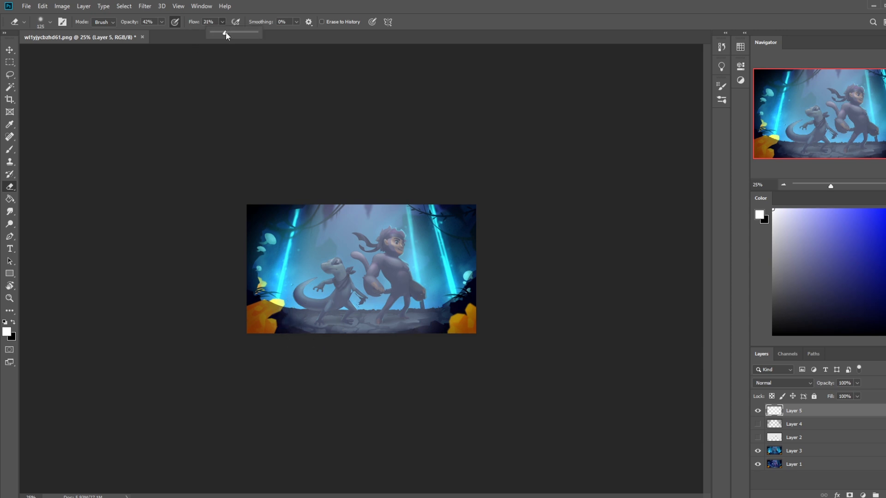
# Step: Erase the white haze along the ground's front edge at 100% opacity and 86% flow, using 400 and 200 px erasers
pyautogui.press(']')
pyautogui.press(']')
pyautogui.press(']')
pyautogui.press(']')
pyautogui.moveTo(283, 322)
pyautogui.mouseDown()
pyautogui.moveTo(361, 342)
pyautogui.moveTo(340, 343)
pyautogui.mouseUp()
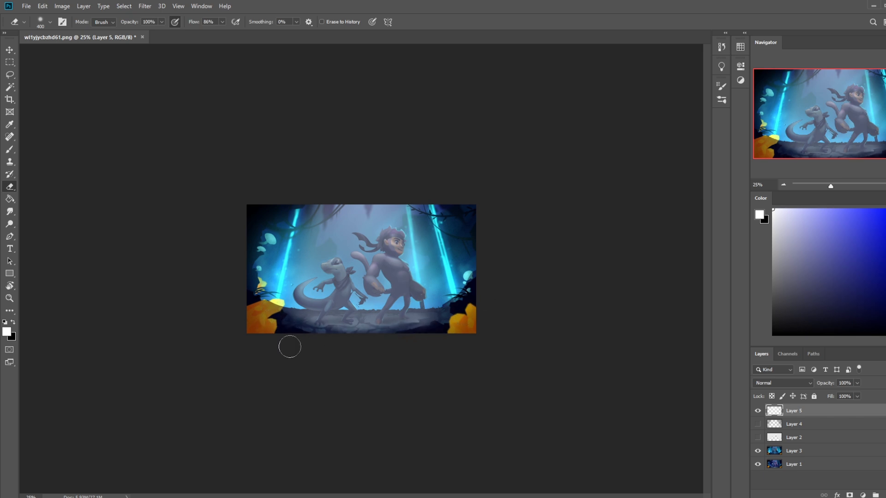
pyautogui.moveTo(405, 319)
pyautogui.mouseDown()
pyautogui.moveTo(364, 330)
pyautogui.moveTo(401, 319)
pyautogui.mouseUp()
pyautogui.press('[')
pyautogui.moveTo(340, 322); pyautogui.dragTo(300, 322)
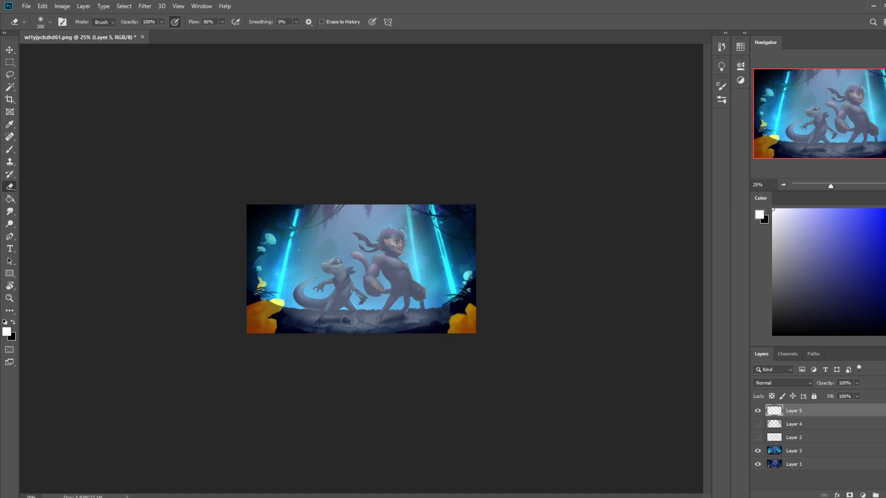
# Step: Erase the white haze around the left beam and the right-hand beams with an eraser of about 700 to 800 px
pyautogui.press(']')
pyautogui.press(']')
pyautogui.press(']')
pyautogui.press(']')
pyautogui.moveTo(269, 319); pyautogui.dragTo(289, 208)
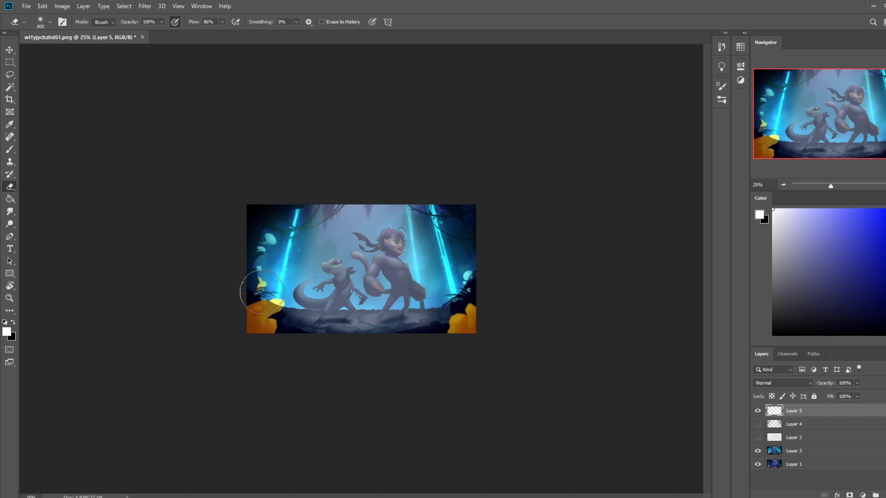
pyautogui.moveTo(287, 288); pyautogui.dragTo(300, 184)
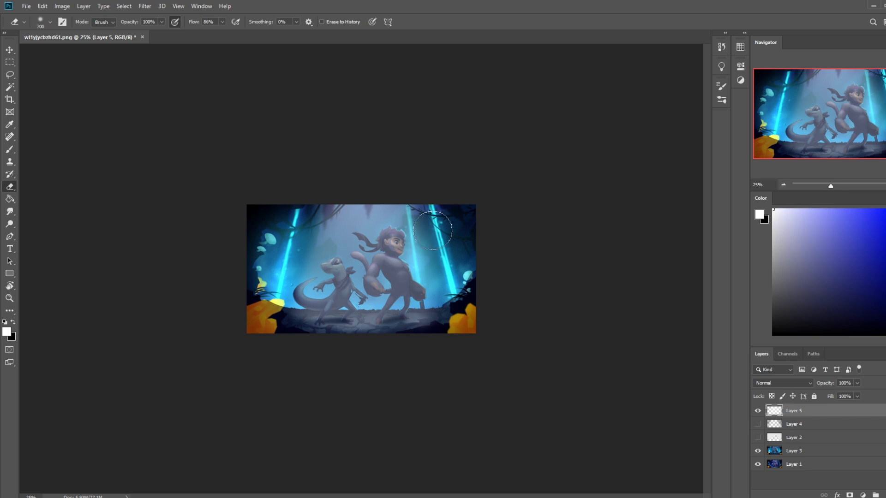
pyautogui.press('[')
pyautogui.moveTo(417, 222); pyautogui.dragTo(418, 264)
# Step: Shape the remaining haze into a central light shaft by erasing its sides with a brush up to 1100 px
pyautogui.press(']')
pyautogui.press(']')
pyautogui.press(']')
pyautogui.press(']')
pyautogui.press(']')
pyautogui.moveTo(407, 260)
pyautogui.mouseDown()
pyautogui.moveTo(296, 206)
pyautogui.moveTo(286, 218)
pyautogui.moveTo(303, 198)
pyautogui.mouseUp()
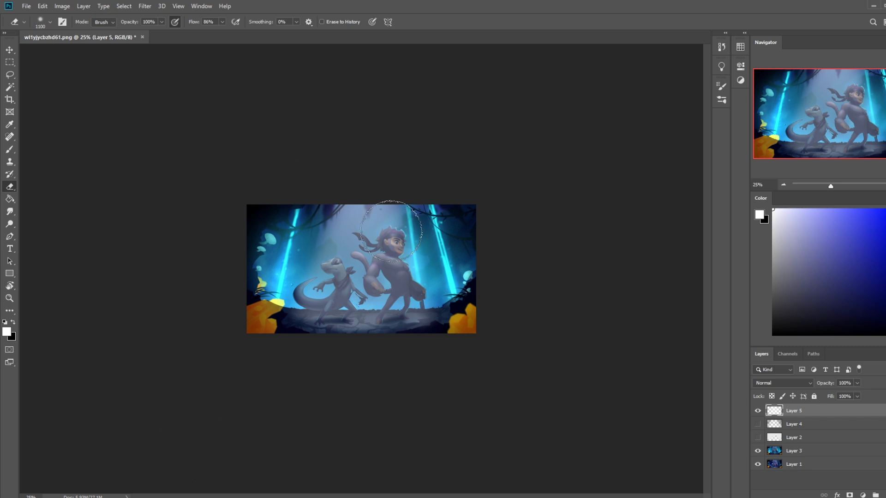
# Step: Duplicate the white haze layer to strengthen it, and merge the copy down into Layer 5
pyautogui.press('ctrl')
pyautogui.hotkey('ctrl', 'j')
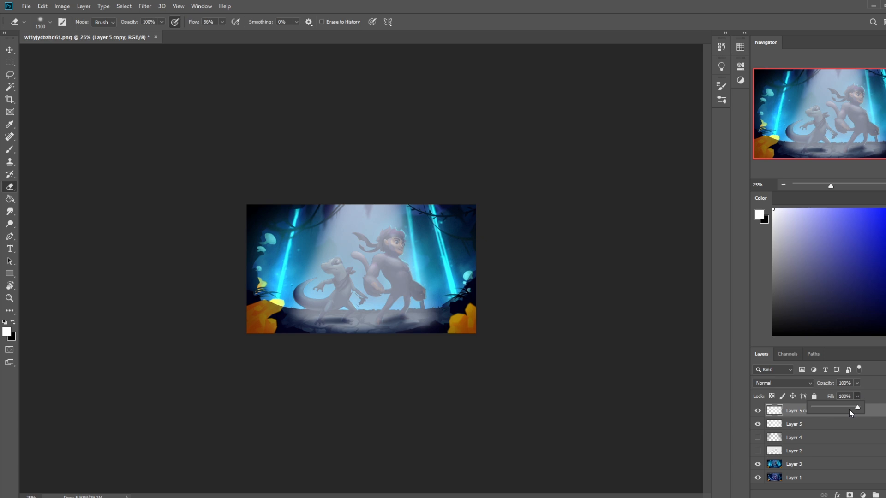
pyautogui.rightClick(809, 409)
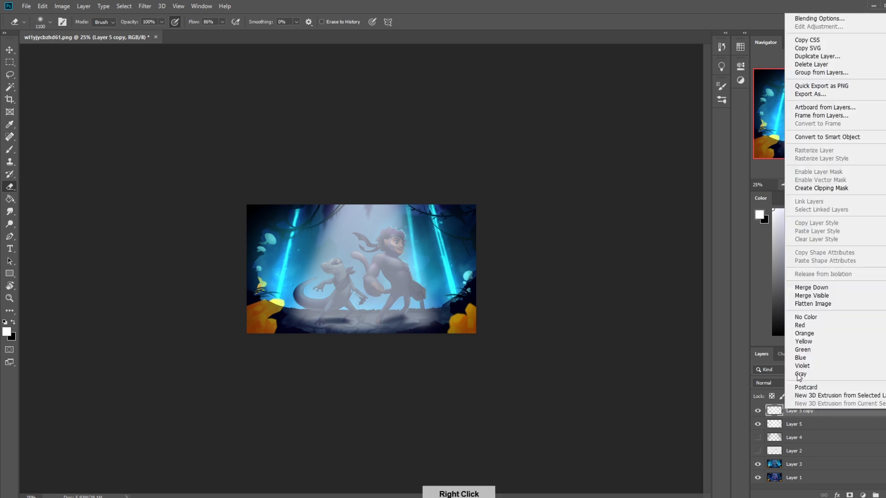
pyautogui.click(826, 288)
# Step: Load Layer 2's outline as a selection, invert it to cover the characters and foreground, and make Layer 5 active
pyautogui.click(783, 438)
pyautogui.click(759, 438)
pyautogui.click(759, 438)
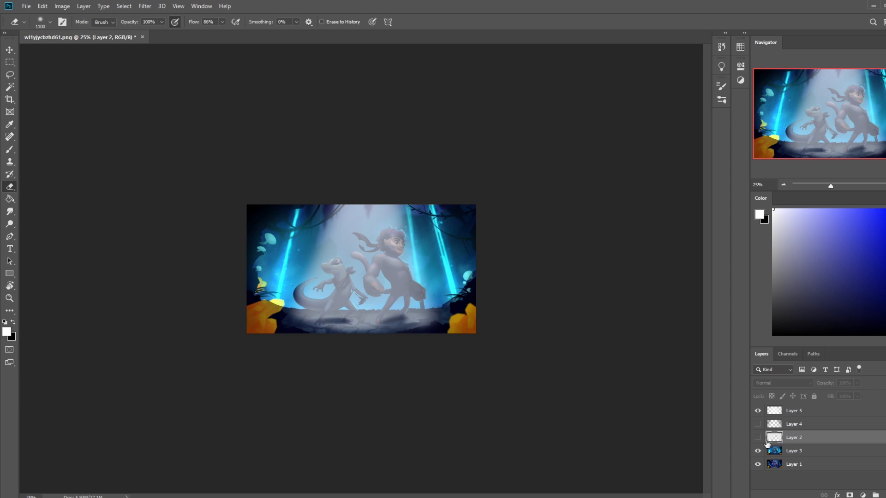
pyautogui.keyDown('ctrl'); pyautogui.click(766, 442); pyautogui.keyUp('ctrl')
pyautogui.press('v')
pyautogui.press('m')
pyautogui.rightClick(372, 267)
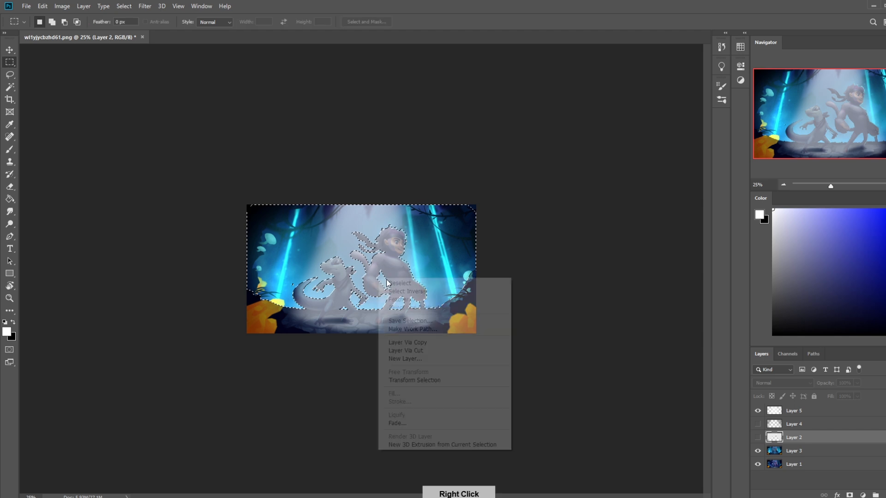
pyautogui.click(406, 292)
pyautogui.click(797, 411)
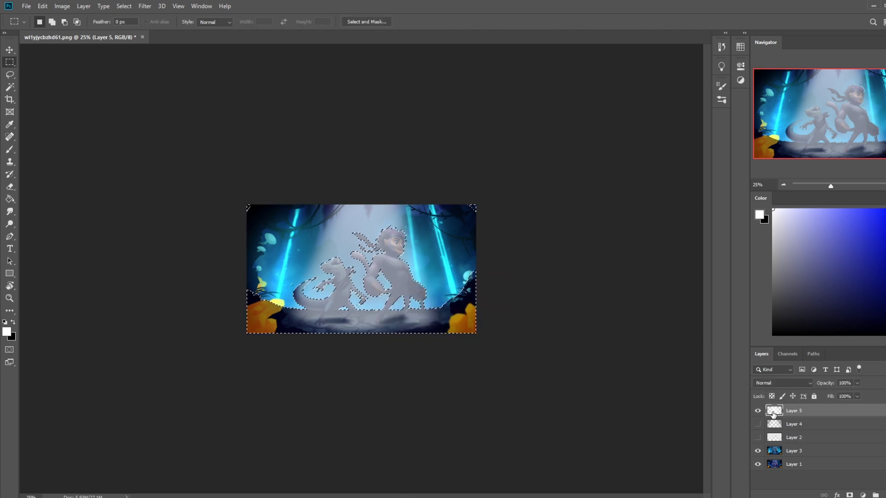
# Step: Erase the white haze from the taller character's hair and headscarf on Layer 5, using an eraser smaller than 1000 px
pyautogui.hotkey('ctrl', 'd')
pyautogui.press('e')
pyautogui.hotkey('ctrl', 'z')
pyautogui.press('[')
pyautogui.press('[')
pyautogui.press('[')
pyautogui.press('[')
pyautogui.press('[')
pyautogui.press('[')
pyautogui.press('[')
pyautogui.press('[')
pyautogui.press('[')
pyautogui.press('[')
pyautogui.press('[')
pyautogui.press('[')
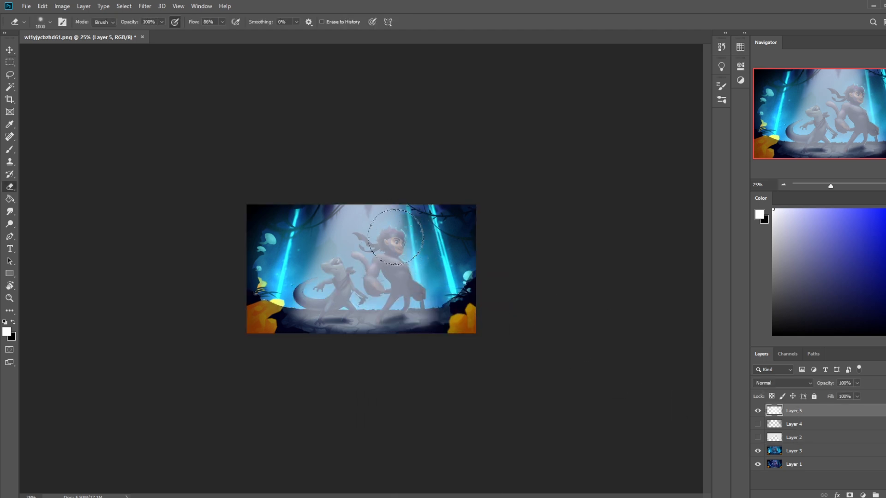
pyautogui.moveTo(406, 252)
pyautogui.mouseDown()
pyautogui.moveTo(383, 238)
pyautogui.moveTo(407, 255)
pyautogui.moveTo(382, 251)
pyautogui.moveTo(376, 209)
pyautogui.moveTo(399, 249)
pyautogui.moveTo(367, 240)
pyautogui.mouseUp()
# Step: Clear more haze from the taller character's face and neck with erasers between 600 and 200 px
pyautogui.press(']')
pyautogui.press(']')
pyautogui.press(']')
pyautogui.press(']')
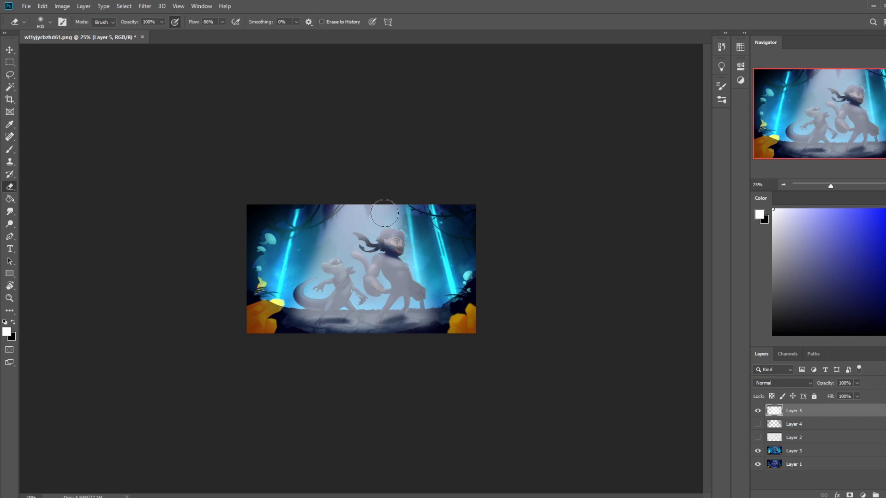
pyautogui.moveTo(409, 242)
pyautogui.mouseDown()
pyautogui.moveTo(379, 247)
pyautogui.moveTo(399, 231)
pyautogui.moveTo(411, 247)
pyautogui.mouseUp()
pyautogui.press(']')
pyautogui.press(']')
pyautogui.press(']')
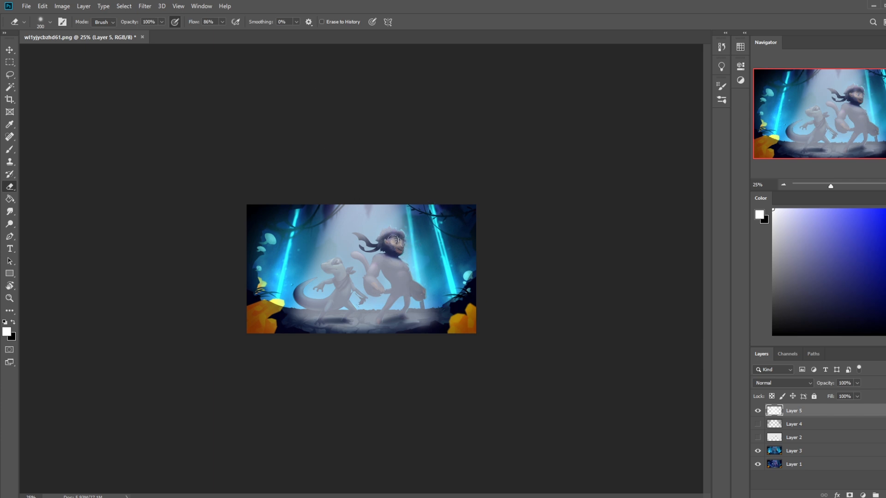
# Step: Try to erase the haze from both characters and the ground on Layer 5 with an eraser of 1000 px or more
pyautogui.press(']')
pyautogui.press(']')
pyautogui.press(']')
pyautogui.press(']')
pyautogui.press(']')
pyautogui.press(']')
pyautogui.press(']')
pyautogui.moveTo(837, 408); pyautogui.dragTo(880, 406)
pyautogui.press(']')
pyautogui.press(']')
pyautogui.press(']')
pyautogui.press(']')
pyautogui.moveTo(416, 233)
pyautogui.mouseDown()
pyautogui.moveTo(383, 236)
pyautogui.moveTo(473, 312)
pyautogui.mouseUp()
pyautogui.press('[')
pyautogui.press('[')
pyautogui.press('[')
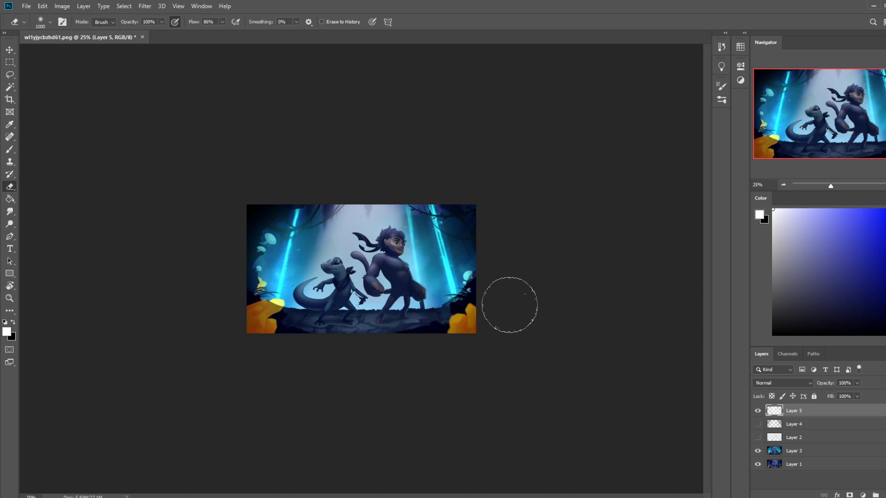
pyautogui.hotkey('ctrl', 'z')
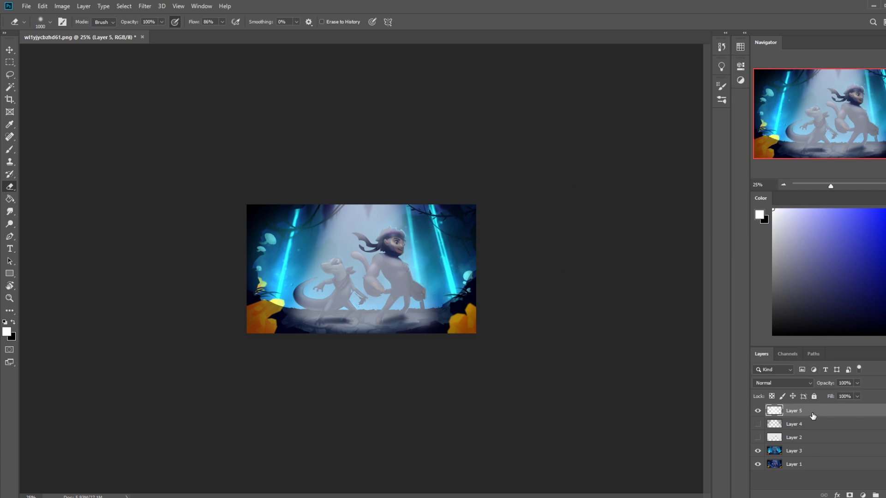
# Step: Compare the picture without Layer 5, and reduce that layer's fill to 67%
pyautogui.click(758, 412)
pyautogui.click(758, 411)
pyautogui.click(857, 396)
pyautogui.moveTo(846, 408); pyautogui.dragTo(844, 409)
# Step: Erase haze from the taller character's chest, torso and legs on Layer 5, reducing the eraser from 1000 px
pyautogui.moveTo(386, 267); pyautogui.dragTo(385, 270)
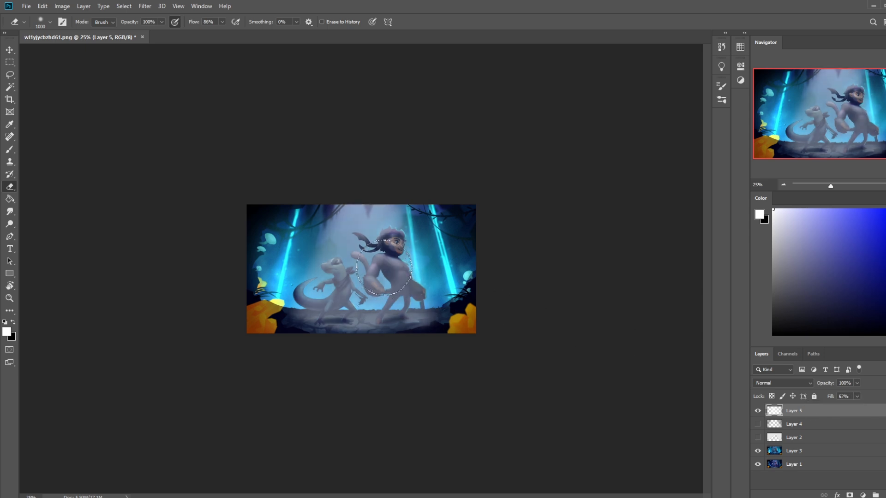
pyautogui.press('[')
pyautogui.press('[')
pyautogui.press('[')
pyautogui.press('[')
pyautogui.press('[')
pyautogui.press('[')
pyautogui.moveTo(380, 264)
pyautogui.mouseDown()
pyautogui.moveTo(409, 271)
pyautogui.moveTo(390, 272)
pyautogui.moveTo(422, 269)
pyautogui.moveTo(399, 278)
pyautogui.moveTo(371, 350)
pyautogui.mouseUp()
# Step: Clear haze from the taller character's lower body and the ground below with a larger eraser
pyautogui.press(']')
pyautogui.press(']')
pyautogui.press(']')
pyautogui.press(']')
pyautogui.press(']')
pyautogui.press(']')
pyautogui.press(']')
pyautogui.press(']')
pyautogui.moveTo(408, 284)
pyautogui.mouseDown()
pyautogui.moveTo(314, 372)
pyautogui.moveTo(353, 346)
pyautogui.mouseUp()
# Step: Try to clear the haze from the lizard character's body with a smaller eraser, and undo the last two strokes
pyautogui.press('[')
pyautogui.press('[')
pyautogui.moveTo(332, 312)
pyautogui.mouseDown()
pyautogui.moveTo(368, 265)
pyautogui.moveTo(336, 304)
pyautogui.moveTo(317, 308)
pyautogui.moveTo(296, 294)
pyautogui.moveTo(342, 298)
pyautogui.moveTo(299, 299)
pyautogui.moveTo(324, 310)
pyautogui.moveTo(305, 305)
pyautogui.moveTo(306, 288)
pyautogui.moveTo(336, 282)
pyautogui.moveTo(323, 306)
pyautogui.moveTo(289, 282)
pyautogui.moveTo(335, 307)
pyautogui.moveTo(351, 290)
pyautogui.moveTo(344, 282)
pyautogui.moveTo(334, 310)
pyautogui.moveTo(337, 281)
pyautogui.moveTo(315, 280)
pyautogui.moveTo(338, 275)
pyautogui.mouseUp()
pyautogui.press('[')
pyautogui.press('[')
pyautogui.press('[')
pyautogui.press('[')
pyautogui.hotkey('ctrl', 'z')
pyautogui.hotkey('ctrl', 'z')
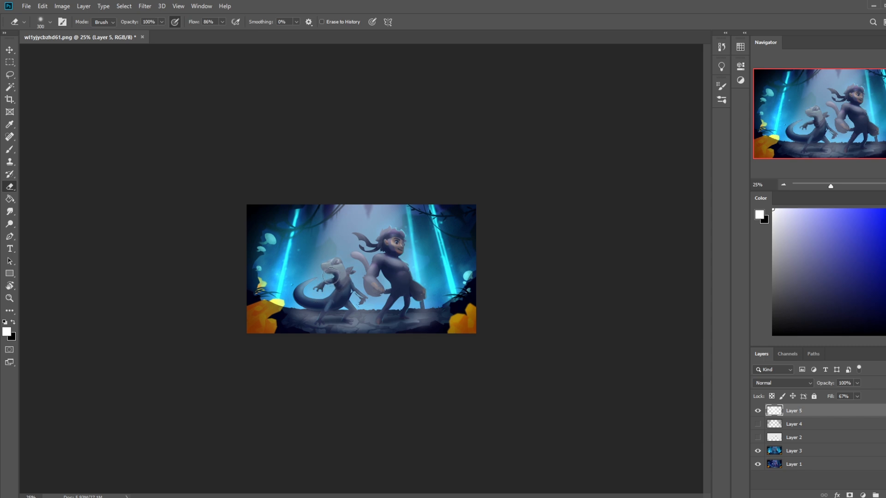
# Step: Erase haze from the lizard character's body and the taller character's tail with erasers between 400 and 250 px
pyautogui.moveTo(326, 271)
pyautogui.mouseDown()
pyautogui.moveTo(357, 255)
pyautogui.moveTo(336, 273)
pyautogui.moveTo(335, 288)
pyautogui.moveTo(344, 270)
pyautogui.moveTo(339, 296)
pyautogui.mouseUp()
pyautogui.press('[')
pyautogui.press('[')
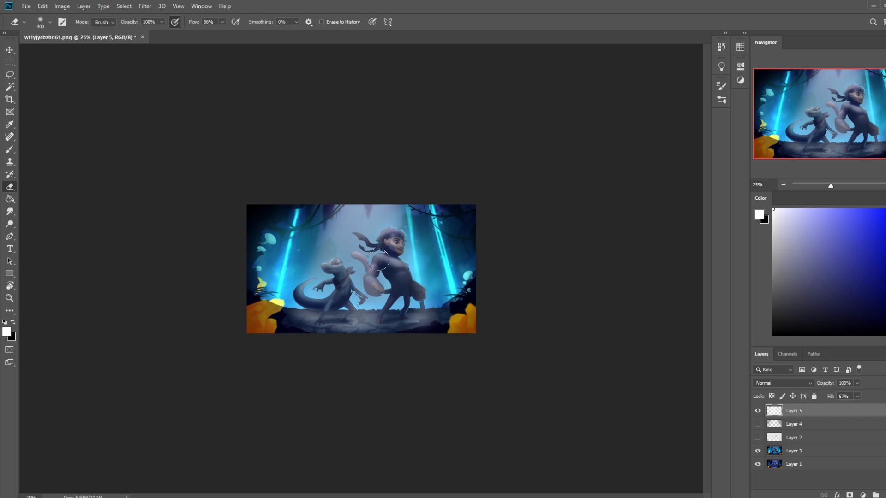
pyautogui.moveTo(366, 268)
pyautogui.mouseDown()
pyautogui.moveTo(354, 254)
pyautogui.moveTo(367, 271)
pyautogui.mouseUp()
pyautogui.moveTo(365, 276)
pyautogui.mouseDown()
pyautogui.moveTo(381, 302)
pyautogui.moveTo(372, 270)
pyautogui.mouseUp()
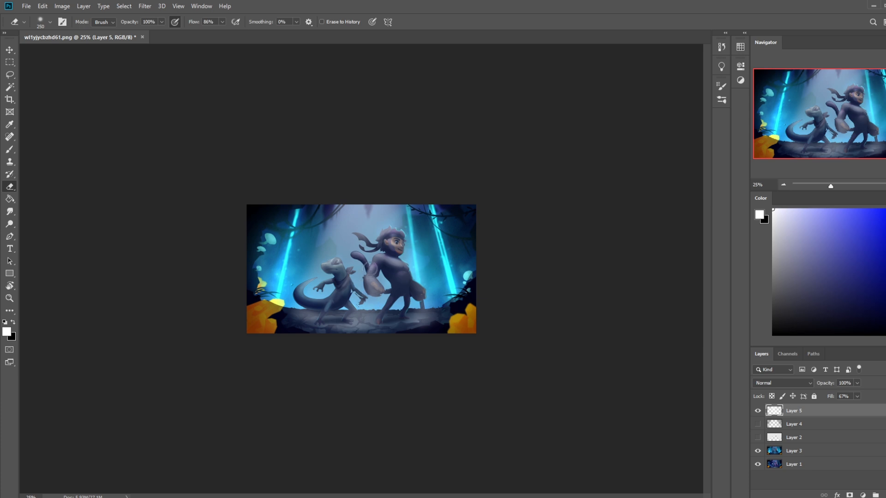
# Step: Hide Layer 5 and brighten the taller character's upper body on Layer 3, using Dodge on Highlights at 46% exposure
pyautogui.click(757, 412)
pyautogui.click(801, 446)
pyautogui.click(9, 224)
pyautogui.press('[')
pyautogui.press('[')
pyautogui.press('[')
pyautogui.press('[')
pyautogui.press('[')
pyautogui.press('[')
pyautogui.press('[')
pyautogui.press('[')
pyautogui.press('[')
pyautogui.press('[')
pyautogui.press('[')
pyautogui.press('[')
pyautogui.press('[')
pyautogui.press('[')
pyautogui.press('[')
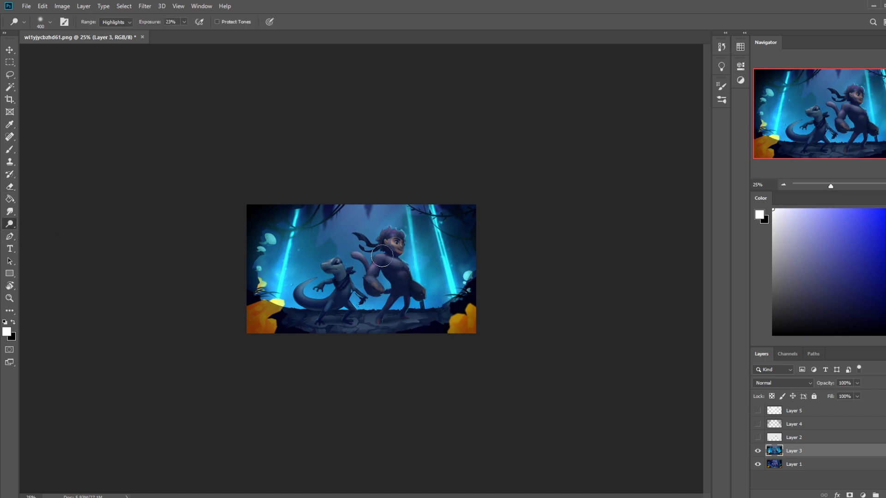
pyautogui.click(184, 22)
pyautogui.moveTo(185, 33); pyautogui.dragTo(189, 34)
pyautogui.click(405, 261)
pyautogui.press(']')
pyautogui.press(']')
pyautogui.press(']')
pyautogui.press(']')
# Step: Show Layer 5 again, make it active, and erase haze from the taller character's headscarf tails with a 90 px eraser
pyautogui.click(758, 411)
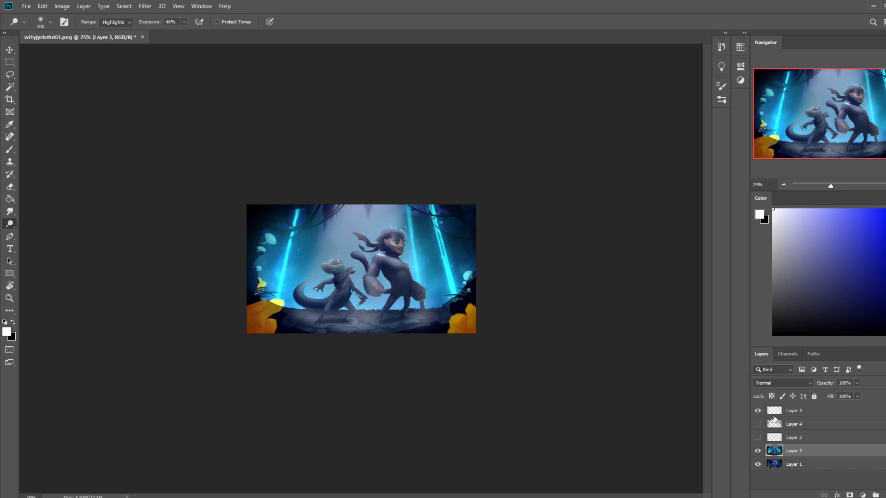
pyautogui.click(758, 410)
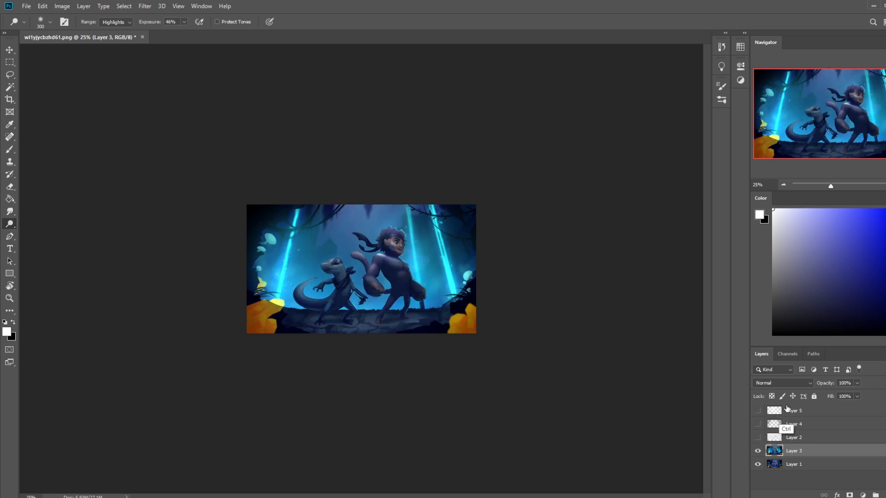
pyautogui.click(757, 411)
pyautogui.click(794, 411)
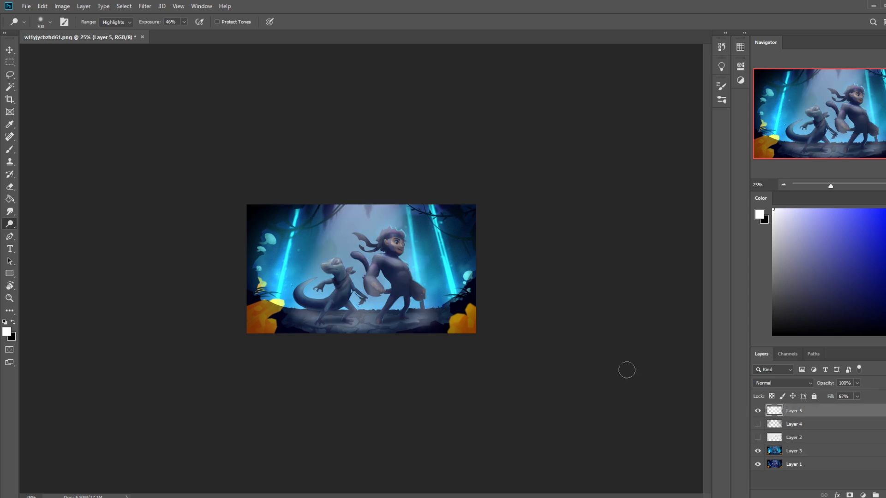
pyautogui.press('e')
pyautogui.moveTo(352, 241); pyautogui.dragTo(371, 248)
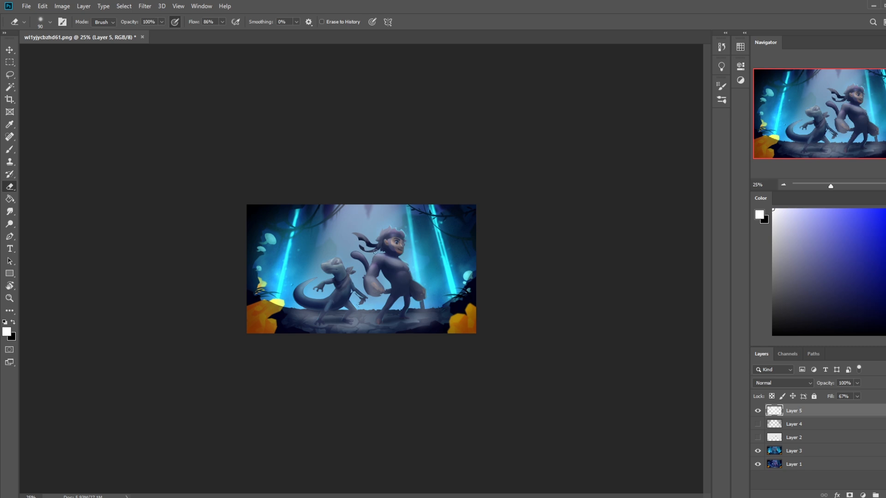
pyautogui.moveTo(367, 242); pyautogui.dragTo(357, 238)
pyautogui.press(']')
pyautogui.press(']')
# Step: Try the Brush at 100% opacity with a pale lavender sampled near the headscarf, and return to the Eraser
pyautogui.press('b')
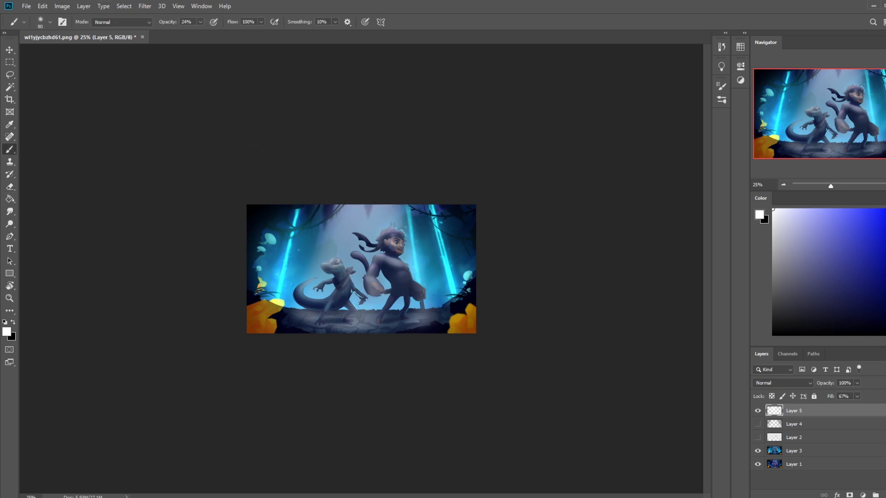
pyautogui.click(199, 21)
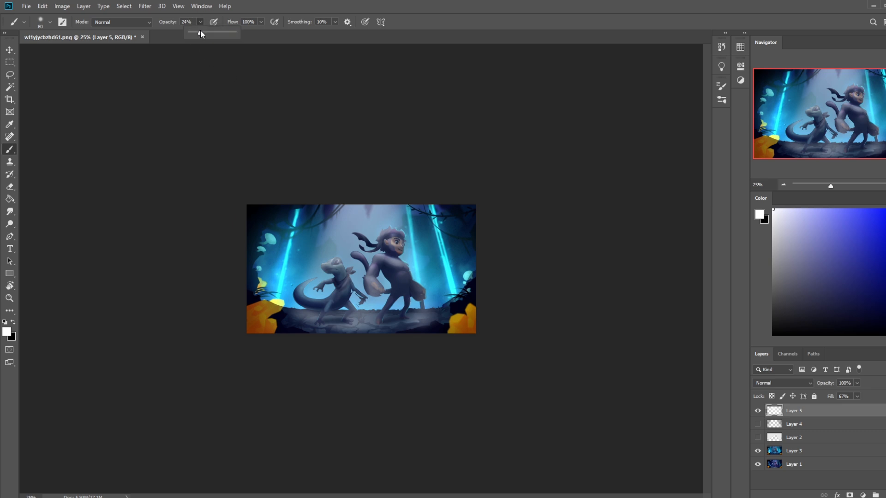
pyautogui.click(367, 252)
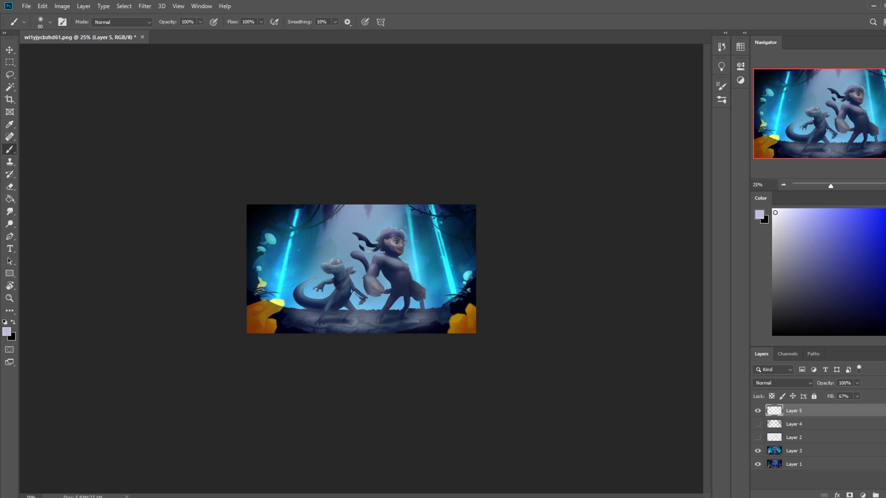
pyautogui.press('e')
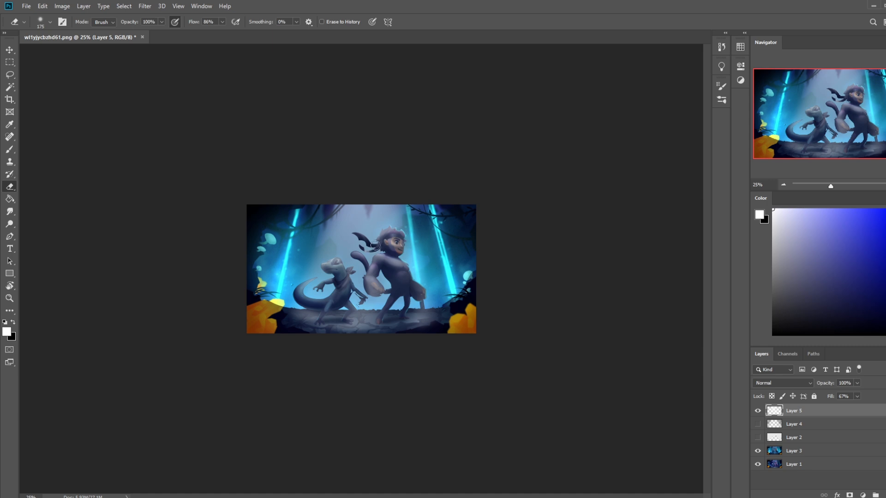
pyautogui.press('b')
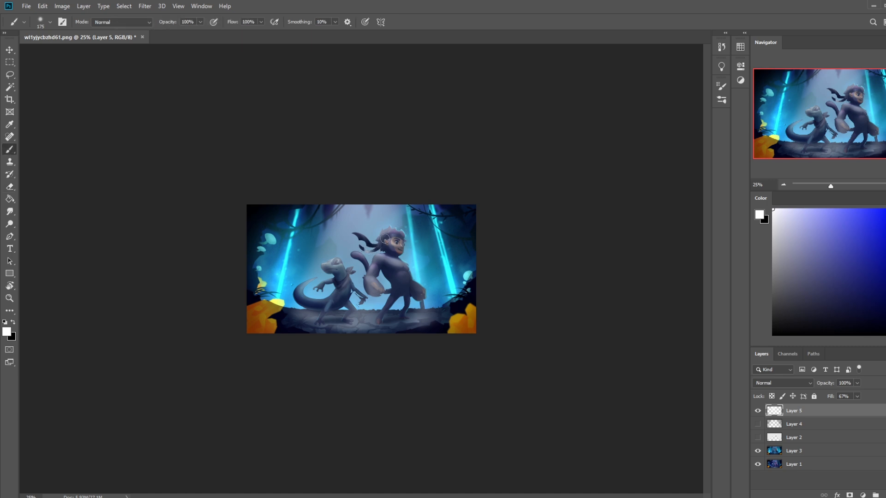
pyautogui.press('e')
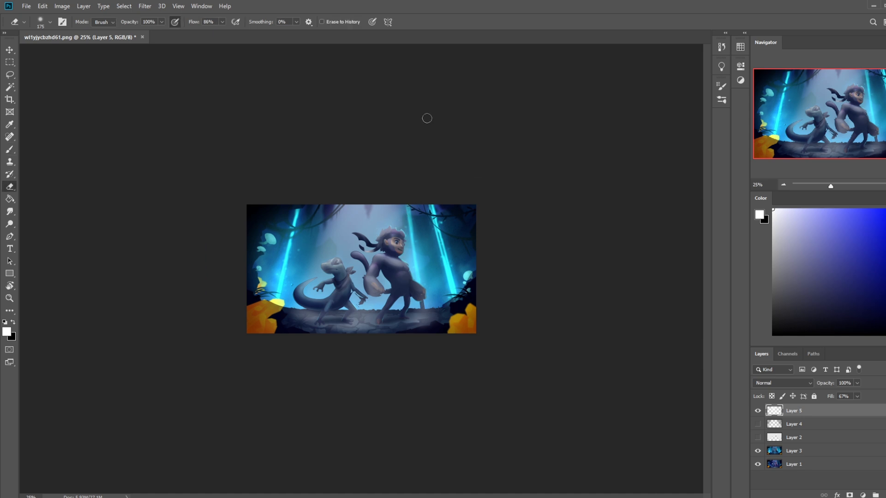
# Step: Erase haze from the taller character's hair, face and chest on Layer 5 with an eraser around 300 px
pyautogui.press(']')
pyautogui.moveTo(403, 232)
pyautogui.mouseDown()
pyautogui.moveTo(380, 248)
pyautogui.moveTo(384, 230)
pyautogui.moveTo(422, 250)
pyautogui.moveTo(412, 234)
pyautogui.moveTo(376, 229)
pyautogui.moveTo(422, 239)
pyautogui.moveTo(387, 231)
pyautogui.moveTo(404, 255)
pyautogui.moveTo(387, 251)
pyautogui.moveTo(392, 263)
pyautogui.moveTo(372, 262)
pyautogui.moveTo(399, 270)
pyautogui.mouseUp()
pyautogui.press('[')
pyautogui.press(']')
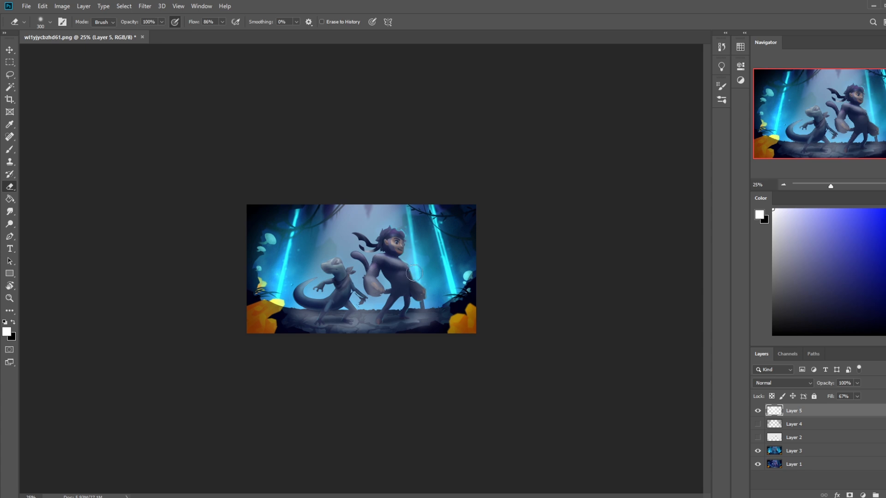
pyautogui.press(']')
pyautogui.press(']')
pyautogui.press(']')
pyautogui.press(']')
pyautogui.press('[')
pyautogui.press('[')
pyautogui.press('[')
pyautogui.press('[')
pyautogui.press(']')
pyautogui.press(']')
pyautogui.press('[')
# Step: Compare the picture with and without the haze of Layer 5
pyautogui.click(758, 411)
pyautogui.click(758, 411)
pyautogui.click(758, 411)
pyautogui.click(758, 411)
pyautogui.press(']')
pyautogui.press(']')
pyautogui.press('m')
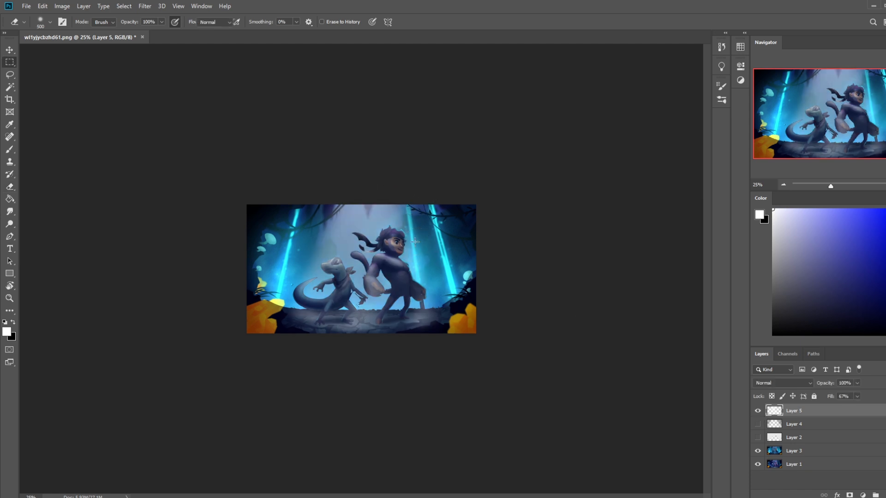
pyautogui.rightClick(414, 242)
pyautogui.press('Escape')
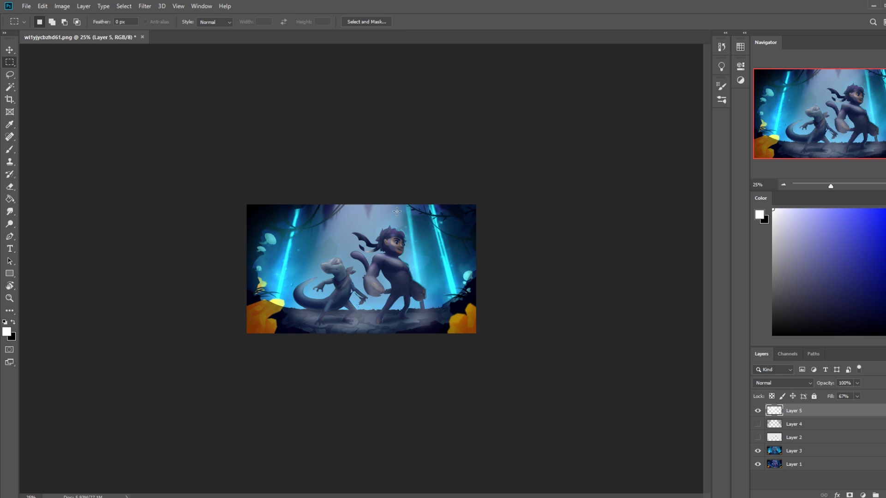
# Step: Erase haze from the ground around the lizard character's tail and feet on Layer 5, starting with a larger eraser
pyautogui.press('e')
pyautogui.press(']')
pyautogui.press(']')
pyautogui.press(']')
pyautogui.moveTo(415, 227)
pyautogui.mouseDown()
pyautogui.moveTo(317, 198)
pyautogui.moveTo(300, 312)
pyautogui.mouseUp()
pyautogui.press('[')
pyautogui.press('[')
pyautogui.press('[')
pyautogui.press('[')
pyautogui.moveTo(294, 318); pyautogui.dragTo(306, 314)
# Step: Clear haze from the taller character's lowered hand and the outer rocky ground with erasers between 175 and 250 px
pyautogui.press('[')
pyautogui.press('[')
pyautogui.press('[')
pyautogui.press(']')
pyautogui.moveTo(436, 307)
pyautogui.mouseDown()
pyautogui.moveTo(438, 323)
pyautogui.moveTo(425, 292)
pyautogui.mouseUp()
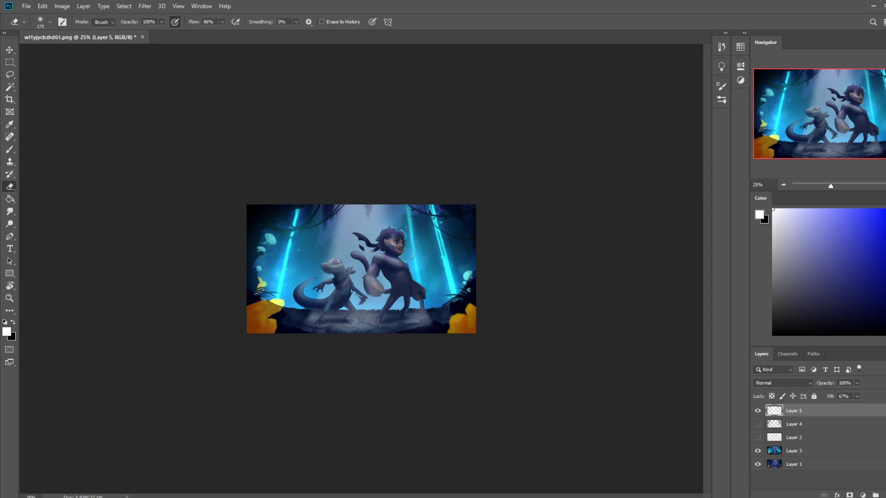
pyautogui.press(']')
pyautogui.press(']')
pyautogui.press(']')
pyautogui.press(']')
pyautogui.press('[')
pyautogui.press('[')
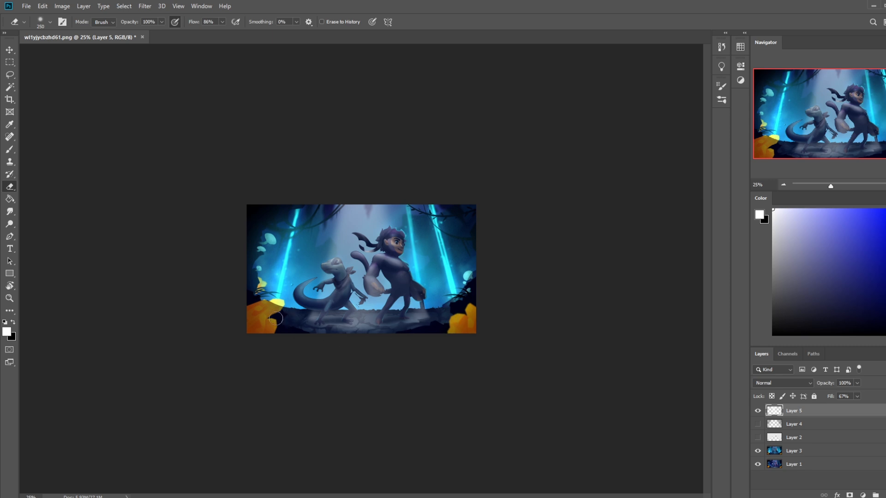
pyautogui.press('[')
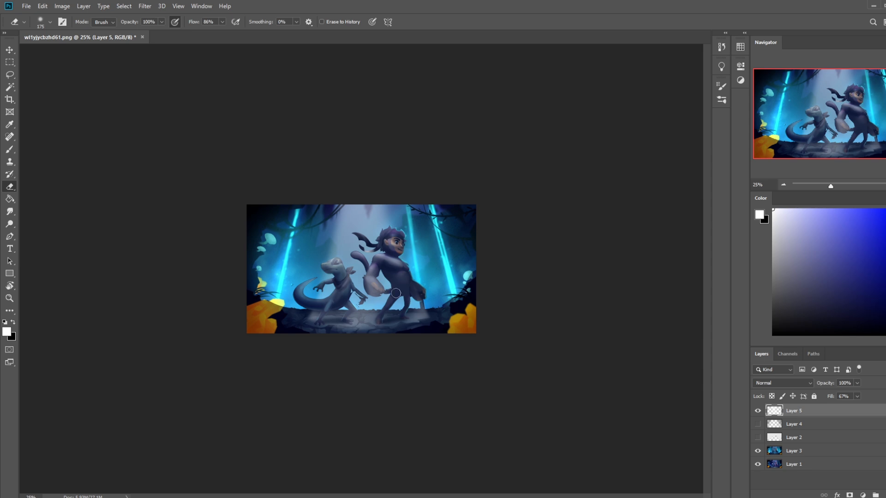
# Step: Load Layer 2's outline as a selection, make Layer 5 active, and hide Layer 2
pyautogui.click(791, 437)
pyautogui.click(758, 438)
pyautogui.keyDown('ctrl'); pyautogui.click(774, 437); pyautogui.keyUp('ctrl')
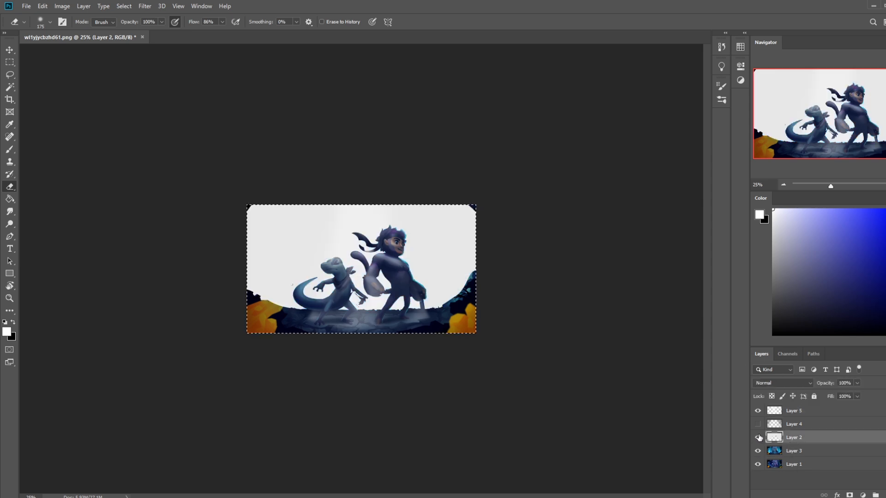
pyautogui.press('v')
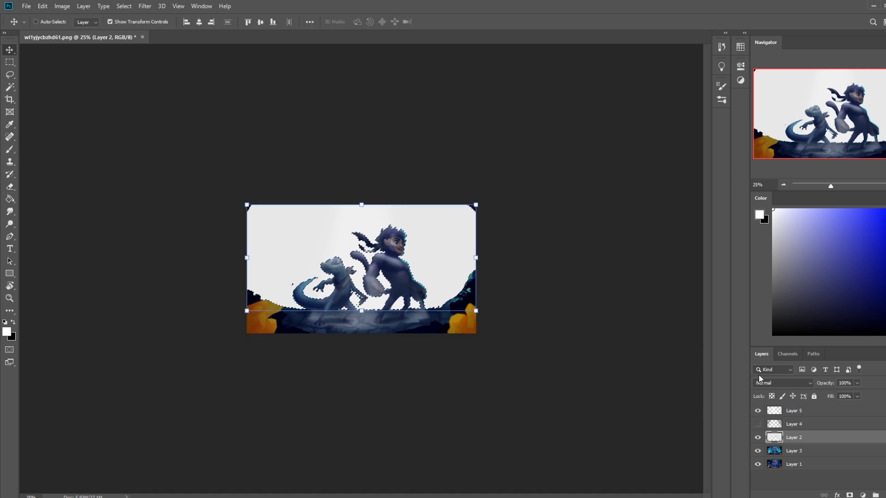
pyautogui.click(762, 415)
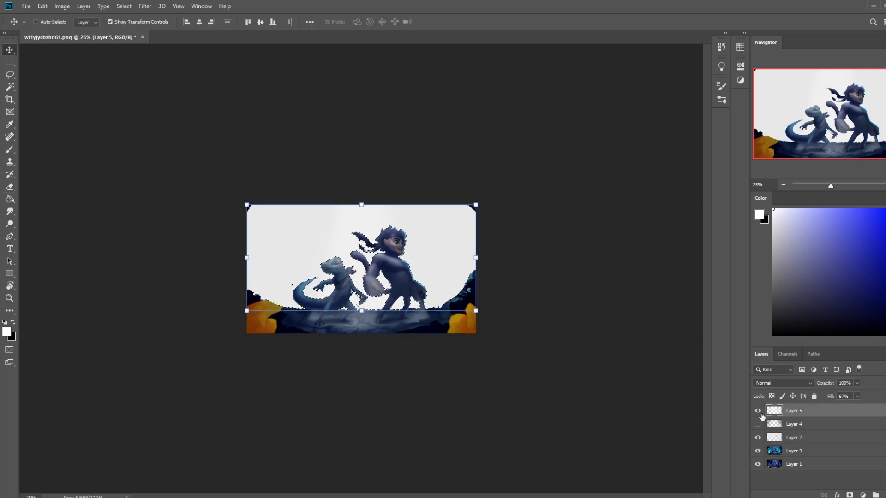
pyautogui.click(757, 437)
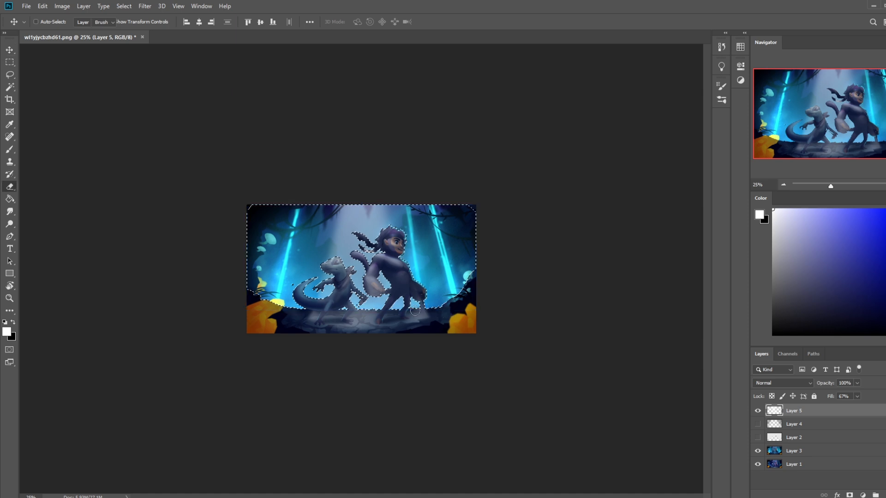
# Step: Deselect the background outline and return to the Eraser on Layer 5
pyautogui.press('e')
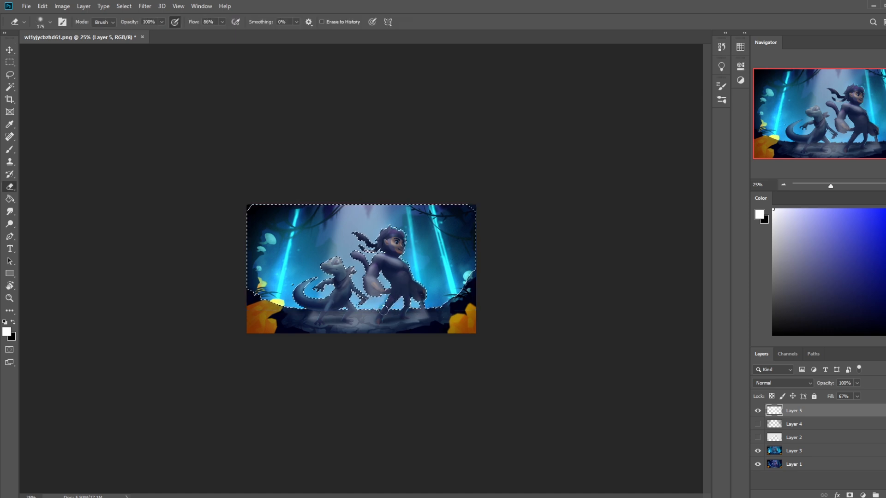
pyautogui.press('m')
pyautogui.rightClick(399, 295)
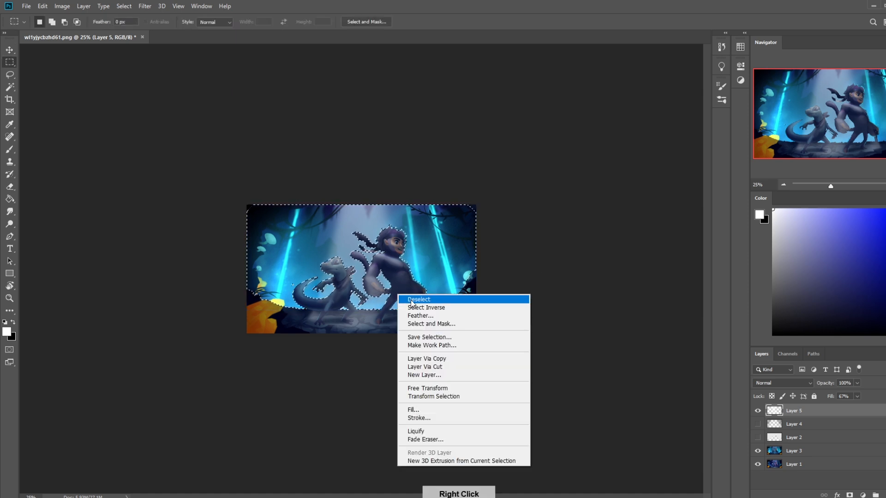
pyautogui.press('Escape')
pyautogui.press('e')
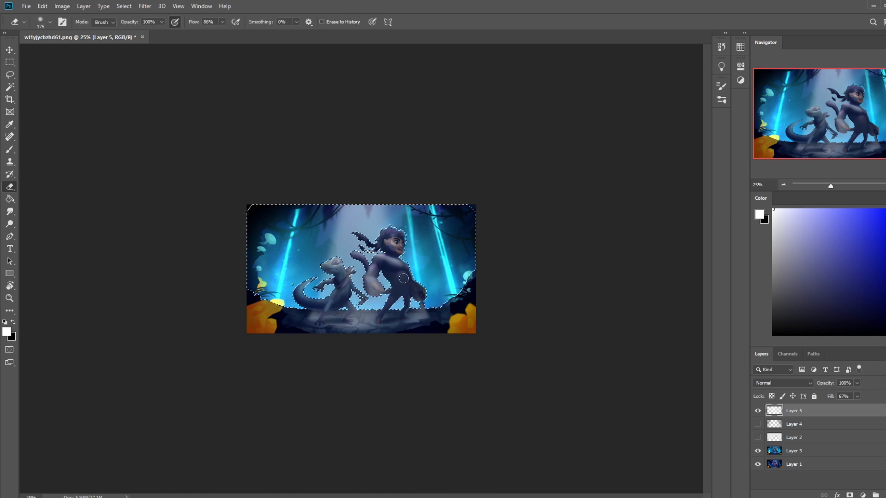
pyautogui.rightClick(404, 278)
pyautogui.press('Escape')
pyautogui.press('m')
pyautogui.rightClick(411, 258)
pyautogui.click(436, 264)
pyautogui.press('e')
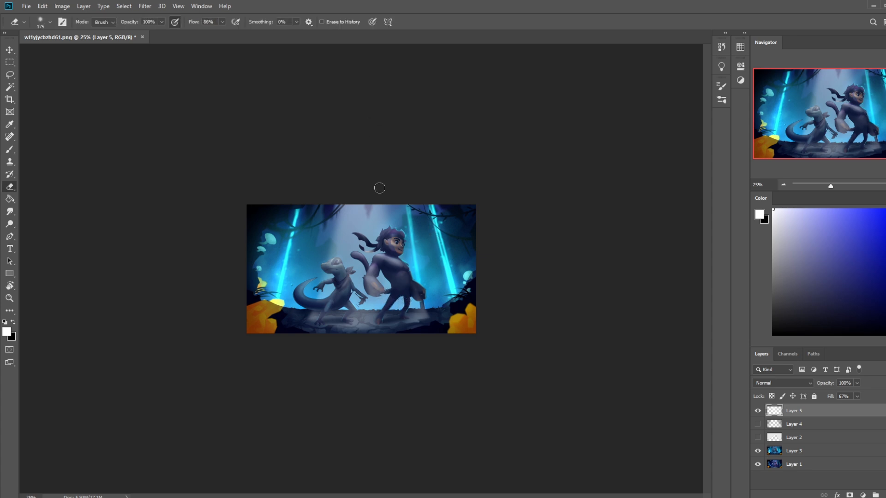
# Step: Erase haze from the taller character's large lowered hand on Layer 5 with an eraser of about 300 px
pyautogui.press(']')
pyautogui.press(']')
pyautogui.press(']')
pyautogui.press(']')
pyautogui.press(']')
pyautogui.press('[')
pyautogui.press('[')
pyautogui.press('[')
pyautogui.press('[')
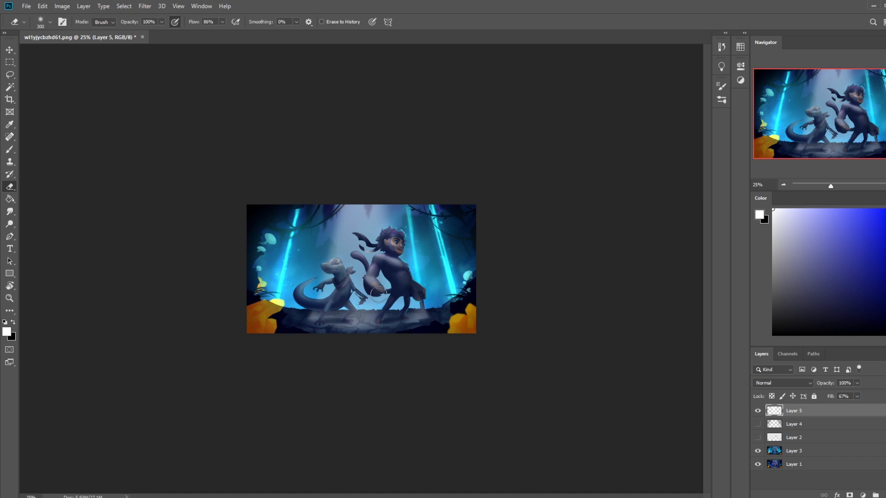
# Step: Clear haze from the lizard character's neck, shoulder and scarf, working down to a smaller eraser of about 90 px
pyautogui.press(']')
pyautogui.press(']')
pyautogui.press(']')
pyautogui.press('[')
pyautogui.press('[')
pyautogui.press('[')
pyautogui.press('[')
pyautogui.press('[')
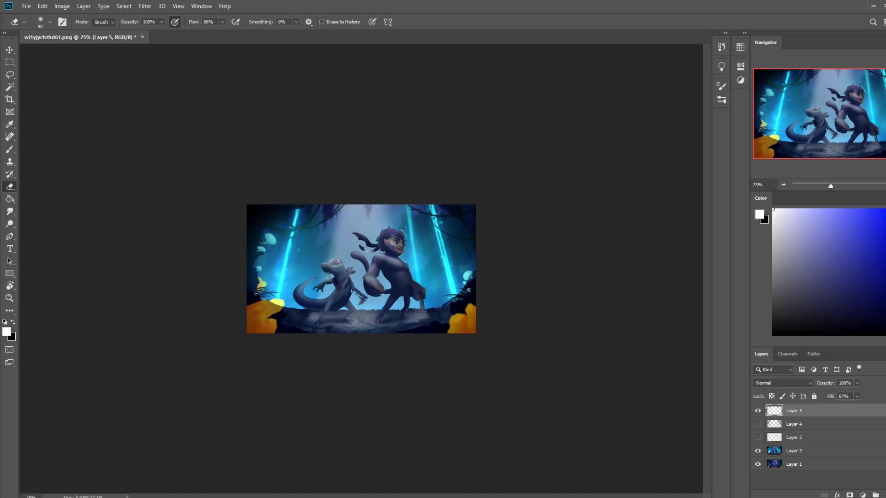
pyautogui.moveTo(344, 268)
pyautogui.mouseDown()
pyautogui.moveTo(339, 281)
pyautogui.moveTo(351, 270)
pyautogui.moveTo(359, 277)
pyautogui.mouseUp()
pyautogui.press('[')
pyautogui.press('[')
pyautogui.press('[')
pyautogui.press('[')
# Step: Erase haze around the lizard character's eye with a 150 px eraser, then return to the Brush tool
pyautogui.press('b')
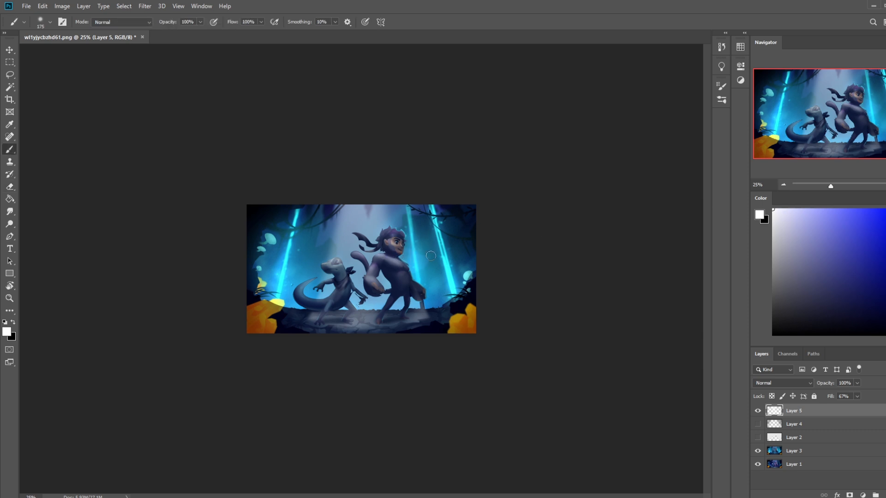
pyautogui.press('ctrl')
pyautogui.press('e')
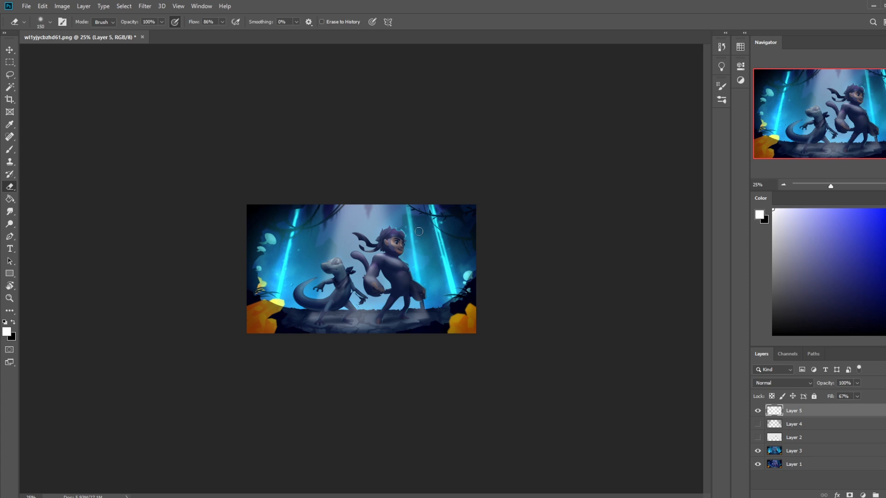
pyautogui.moveTo(338, 261); pyautogui.dragTo(339, 261)
pyautogui.press('b')
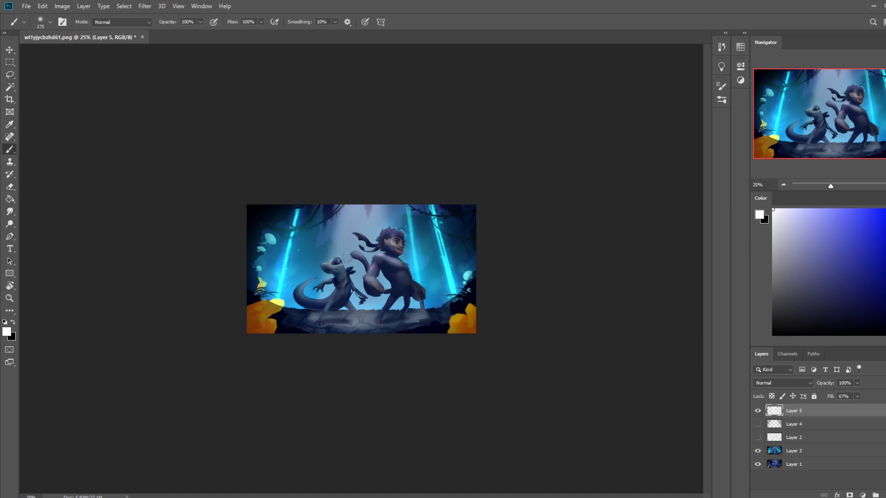
# Step: Paint white rim highlights along the top of the taller character's hair with small brushes down to about 40 px
pyautogui.press('[')
pyautogui.press('[')
pyautogui.press('[')
pyautogui.press('[')
pyautogui.press('[')
pyautogui.press('[')
pyautogui.press('[')
pyautogui.press('[')
pyautogui.press('[')
pyautogui.press('[')
pyautogui.press(']')
pyautogui.press(']')
pyautogui.press(']')
pyautogui.press('[')
pyautogui.press(']')
pyautogui.press(']')
pyautogui.press(']')
pyautogui.press(']')
pyautogui.press(']')
pyautogui.press(']')
pyautogui.press(']')
pyautogui.press('[')
pyautogui.press('[')
pyautogui.press('[')
pyautogui.hotkey('ctrl', '+')
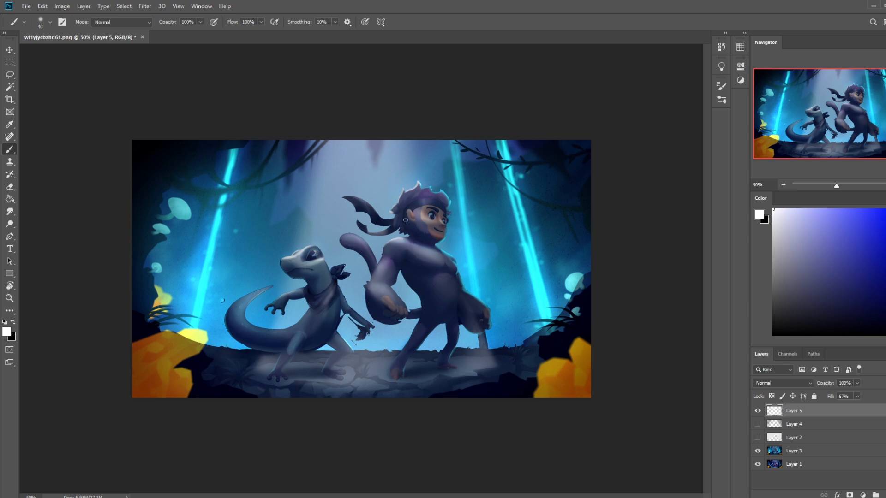
pyautogui.press('[')
pyautogui.press('[')
pyautogui.press('[')
pyautogui.press(']')
pyautogui.press(']')
pyautogui.press(']')
pyautogui.press(']')
pyautogui.press(']')
pyautogui.press(']')
pyautogui.press(']')
pyautogui.press(']')
pyautogui.press(']')
pyautogui.press(']')
pyautogui.press(']')
pyautogui.press(']')
pyautogui.press(']')
pyautogui.hotkey('ctrl', '-')
pyautogui.hotkey('ctrl', '-')
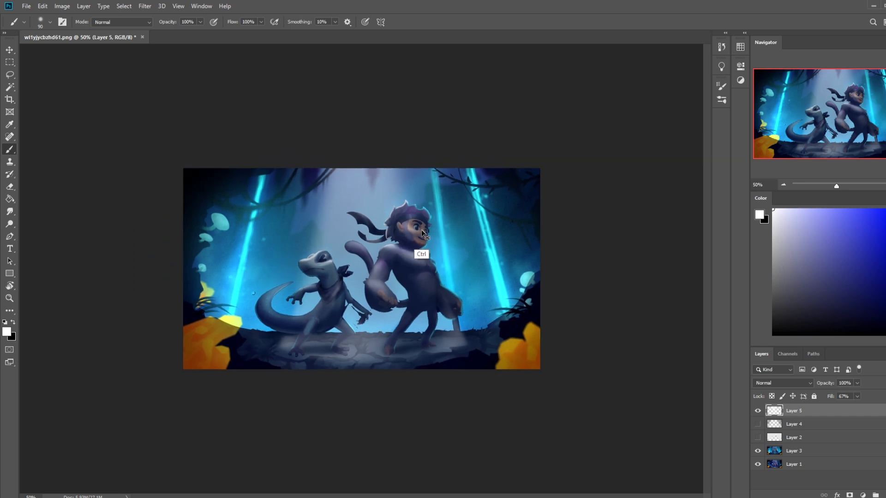
pyautogui.hotkey('ctrl', '+')
pyautogui.hotkey('ctrl', '+')
pyautogui.hotkey('ctrl', '+')
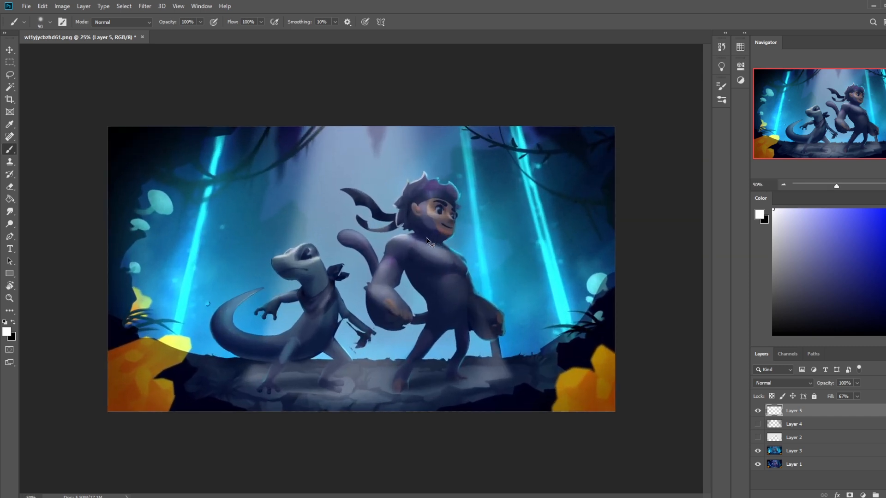
# Step: Paint thin white rim highlights along the characters' outlines with fine brushes of about 15 to 20 px
pyautogui.press('[')
pyautogui.press('[')
pyautogui.press('[')
pyautogui.press('[')
pyautogui.press('[')
pyautogui.press('[')
pyautogui.press('[')
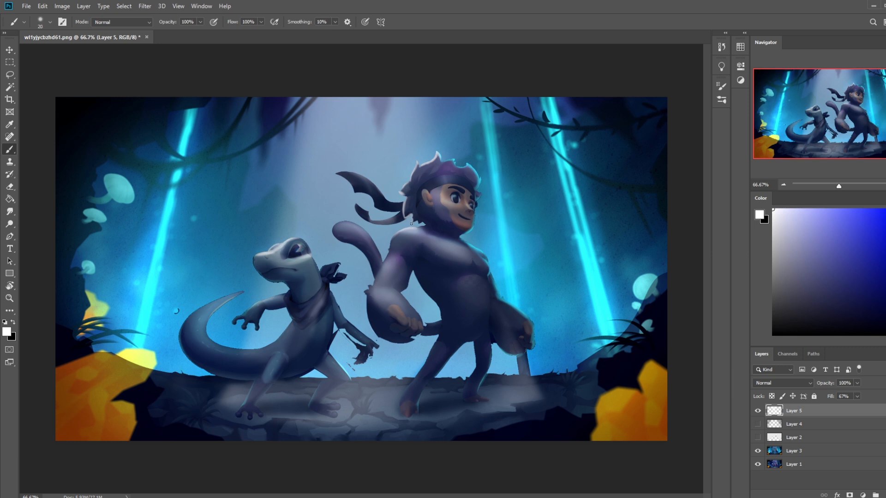
pyautogui.press('[')
pyautogui.press('[')
pyautogui.press(']')
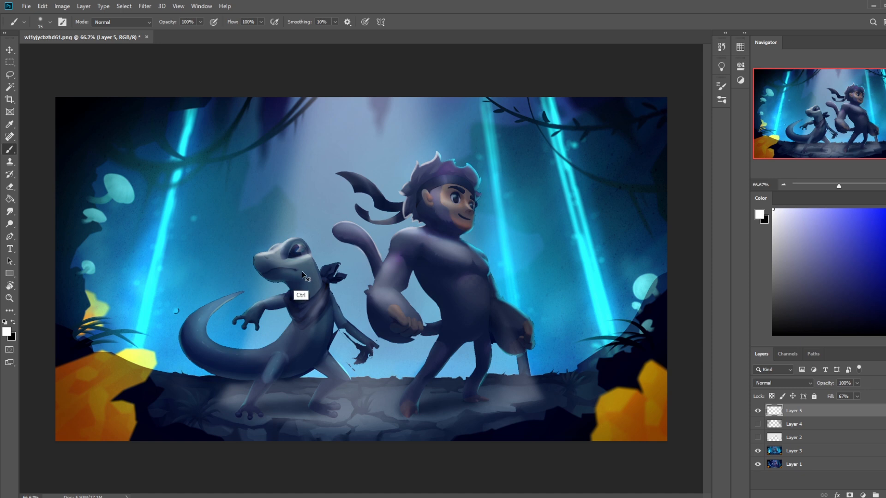
# Step: Enlarge the brush tip and lower the Brush tool's opacity
pyautogui.hotkey('ctrl', '-')
pyautogui.hotkey('ctrl', '-')
pyautogui.hotkey('ctrl', '-')
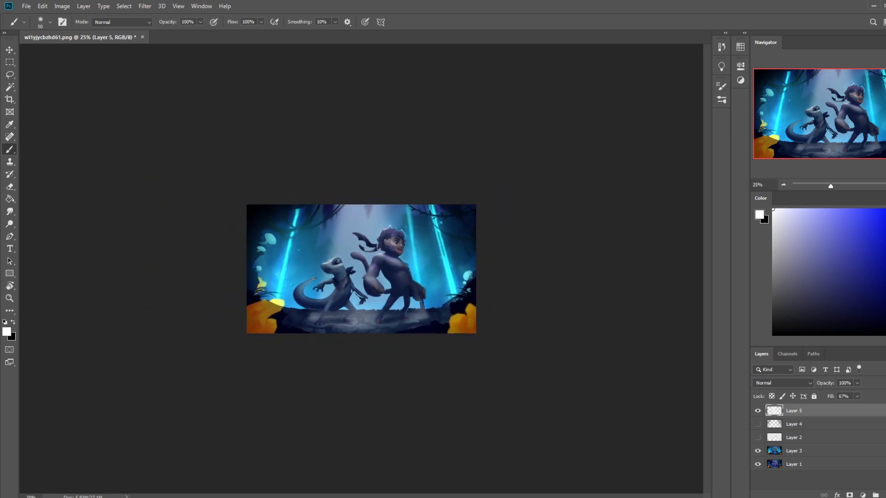
pyautogui.press(']')
pyautogui.press(']')
pyautogui.press(']')
pyautogui.moveTo(200, 21); pyautogui.dragTo(176, 34)
# Step: Switch the Eraser to the 80 px dry-oil tip and clean haze around the lizard character's rear foot at a smaller size
pyautogui.press('e')
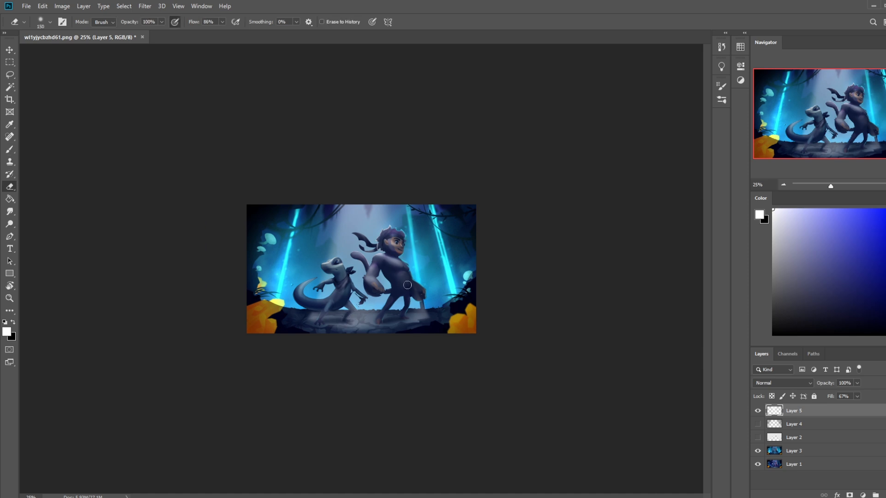
pyautogui.rightClick(395, 288)
pyautogui.click(420, 323)
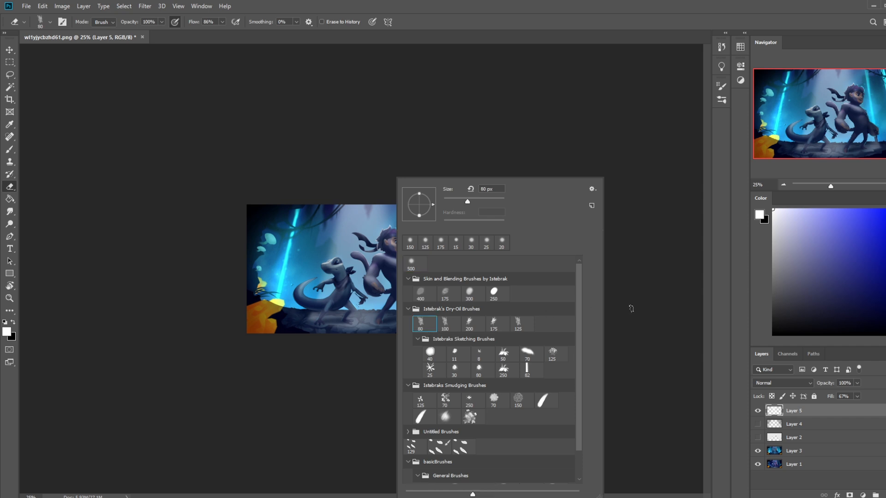
pyautogui.click(629, 309)
pyautogui.hotkey('ctrl', '+')
pyautogui.press('[')
pyautogui.moveTo(339, 358); pyautogui.dragTo(336, 361)
pyautogui.press('[')
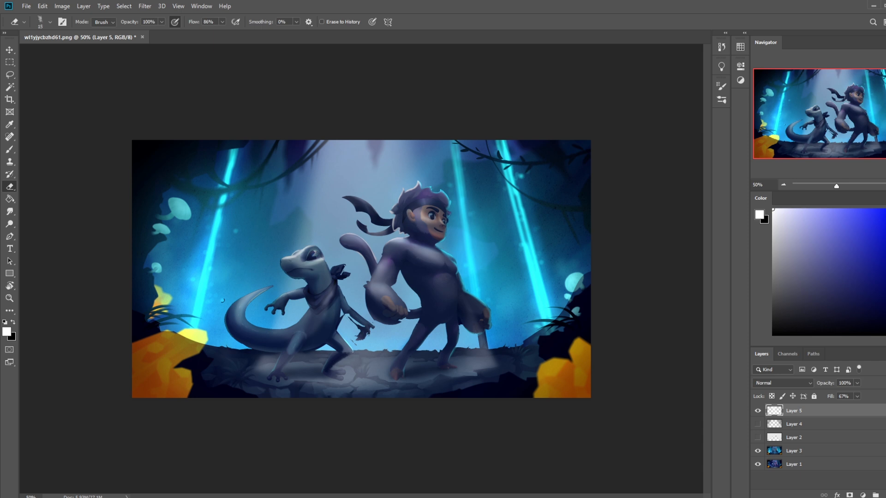
# Step: Erase haze from the lizard character's torso, scarf and legs with the dry-oil eraser at about 60 px
pyautogui.press(']')
pyautogui.press('[')
pyautogui.press(']')
pyautogui.press(']')
pyautogui.press(']')
pyautogui.press(']')
pyautogui.press(']')
pyautogui.press(']')
pyautogui.moveTo(315, 313)
pyautogui.mouseDown()
pyautogui.moveTo(315, 321)
pyautogui.moveTo(332, 291)
pyautogui.mouseUp()
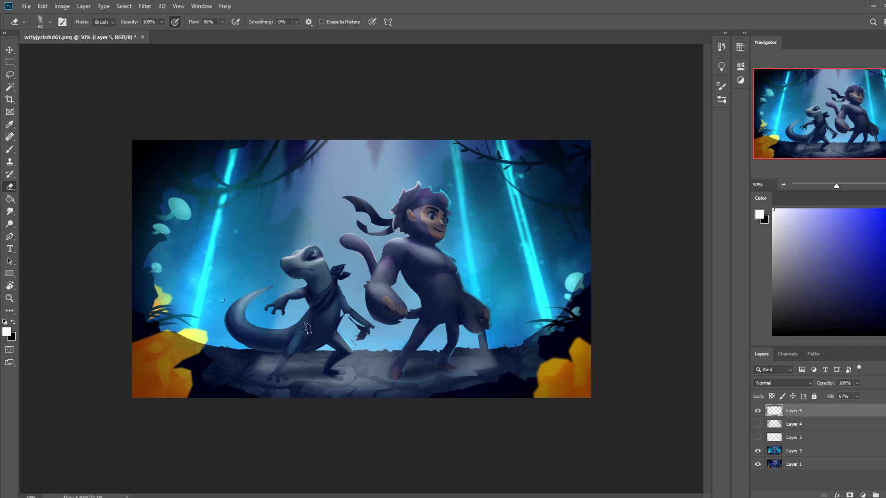
# Step: Refine the haze edges around the lizard character's feet with the dry-oil eraser at about 30 px
pyautogui.press('[')
pyautogui.press('[')
pyautogui.press('[')
pyautogui.hotkey('ctrl', '-')
pyautogui.hotkey('ctrl', '-')
pyautogui.press('[')
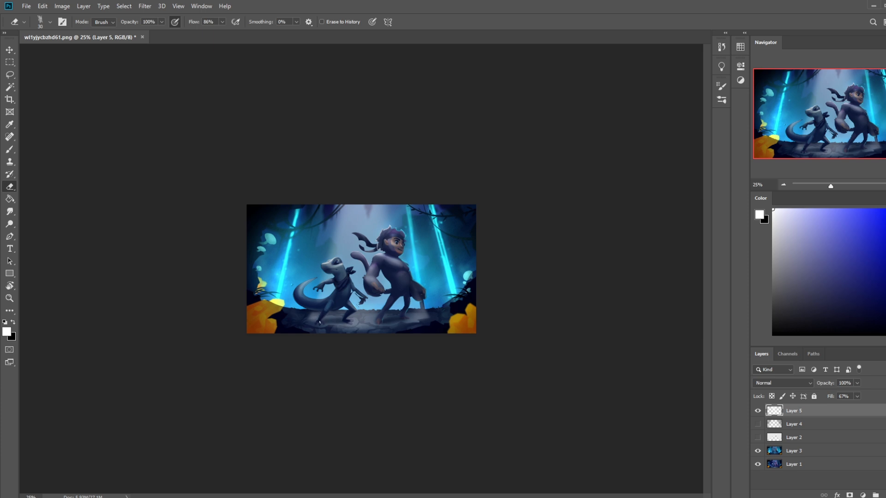
# Step: Set the Eraser to 41% opacity and replace the dry-oil tip with a soft round one
pyautogui.press(']')
pyautogui.press(']')
pyautogui.press(']')
pyautogui.press(']')
pyautogui.press(']')
pyautogui.press(']')
pyautogui.press(']')
pyautogui.press(']')
pyautogui.rightClick(408, 238)
pyautogui.click(420, 245)
pyautogui.press('ctrl')
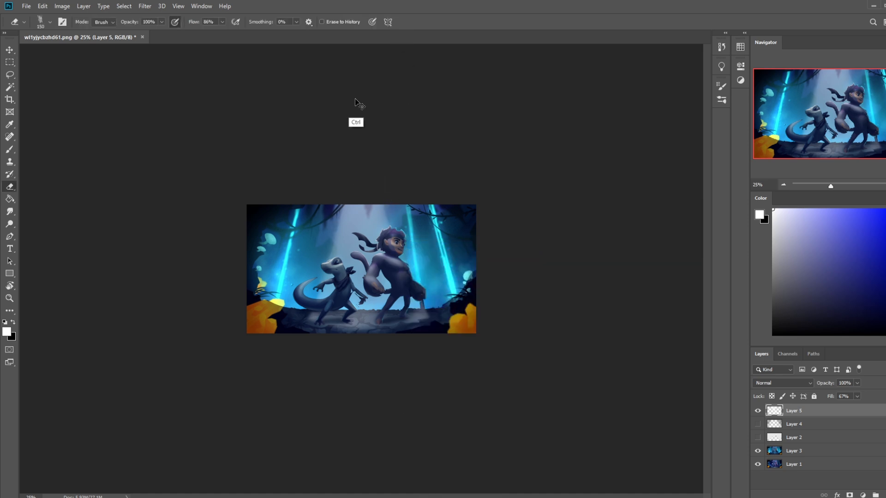
pyautogui.moveTo(162, 22); pyautogui.dragTo(137, 31)
pyautogui.rightClick(422, 206)
pyautogui.click(466, 266)
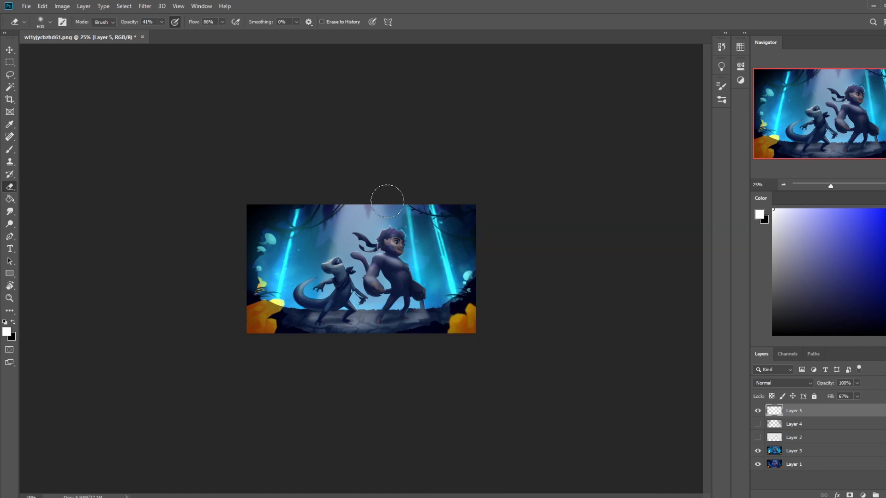
# Step: Erase soft vertical streaks through the upper part of the central light shaft with erasers between about 150 and 600 px
pyautogui.press('[')
pyautogui.press('[')
pyautogui.press('[')
pyautogui.press(']')
pyautogui.press(']')
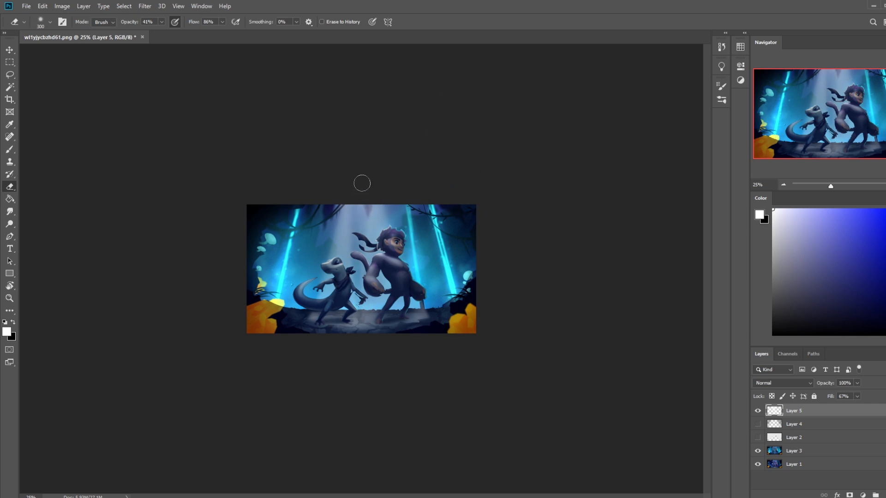
pyautogui.press(']')
pyautogui.press(']')
pyautogui.press(']')
pyautogui.press(']')
pyautogui.press('[')
pyautogui.press('[')
pyautogui.press('[')
pyautogui.press('[')
pyautogui.press('[')
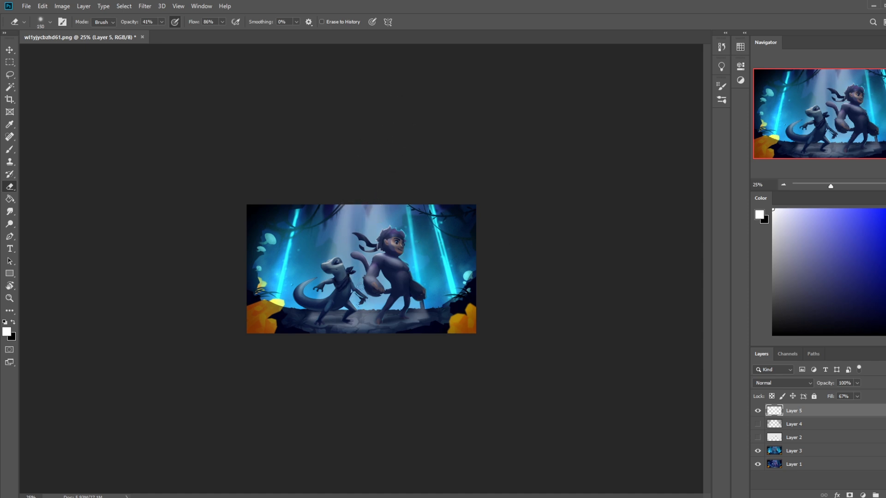
# Step: Fade the haze on the rocky ground beneath the characters with the soft eraser enlarged to about 500 px
pyautogui.press(']')
pyautogui.press(']')
pyautogui.press(']')
pyautogui.press(']')
pyautogui.press(']')
pyautogui.press(']')
pyautogui.press(']')
# Step: Hide and reshow Layer 5 to compare the illustration with and without the light shaft
pyautogui.press('b')
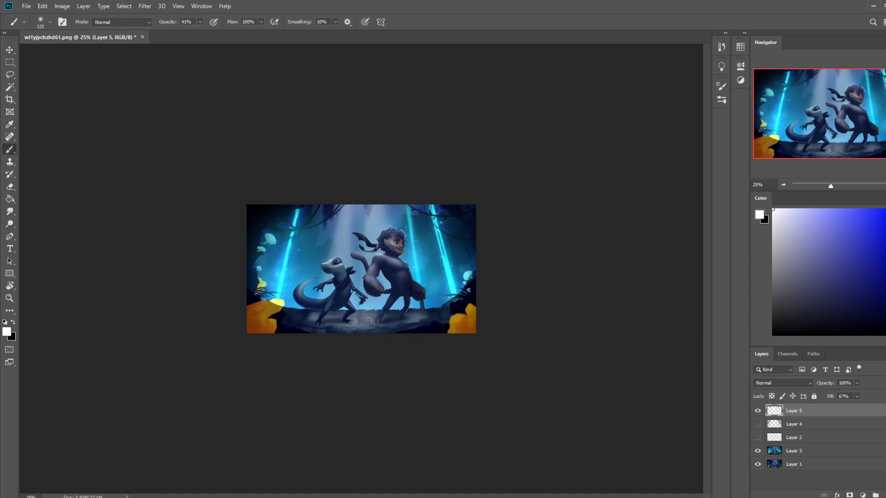
pyautogui.press('e')
pyautogui.click(758, 411)
pyautogui.click(758, 410)
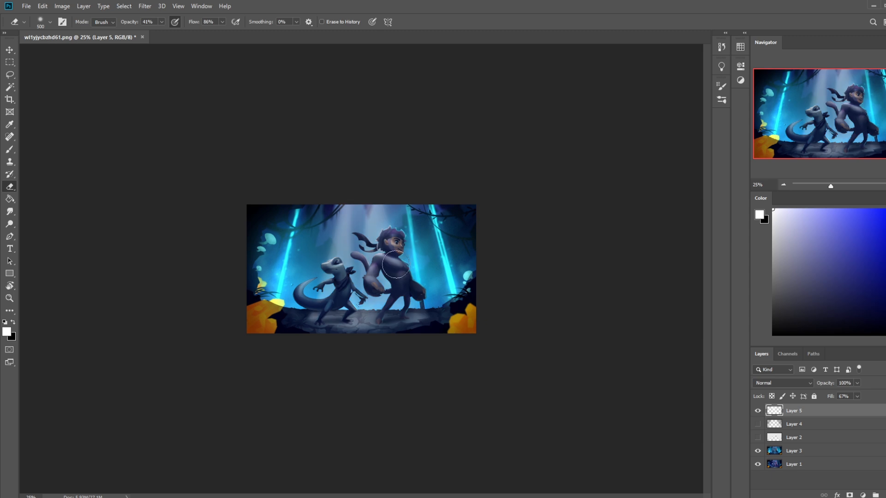
# Step: Reduce the eraser to about 100 px and hide and reshow Layer 5 to compare the light shaft
pyautogui.press('[')
pyautogui.press('[')
pyautogui.press('[')
pyautogui.press('[')
pyautogui.press('[')
pyautogui.press('[')
pyautogui.click(758, 412)
pyautogui.click(758, 413)
# Step: Move the hidden Layer 2 to the top of the stack and delete Layer 4 after comparing layer visibility
pyautogui.moveTo(799, 438); pyautogui.dragTo(807, 416)
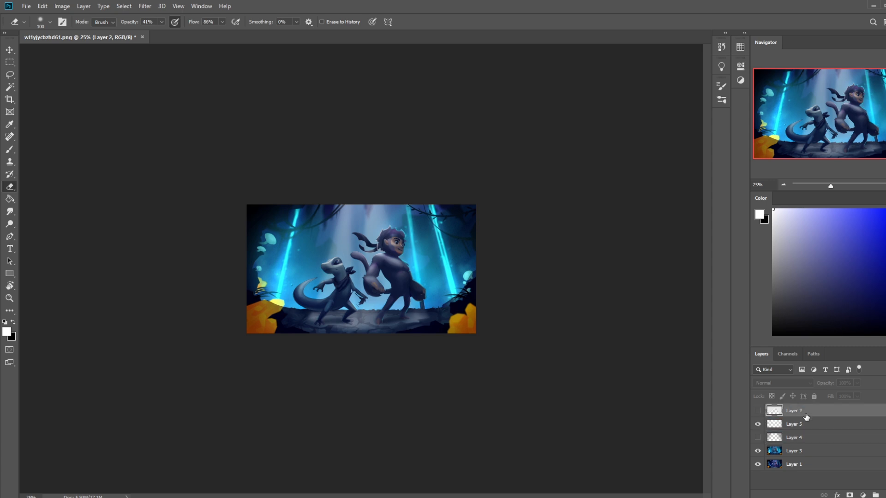
pyautogui.click(758, 425)
pyautogui.click(758, 424)
pyautogui.click(757, 438)
pyautogui.click(759, 439)
pyautogui.click(759, 438)
pyautogui.click(806, 441)
pyautogui.press('Delete')
# Step: Merge Layer 3 and Layer 5 down into Layer 1, keeping the hidden Layer 2 separate
pyautogui.rightClick(800, 425)
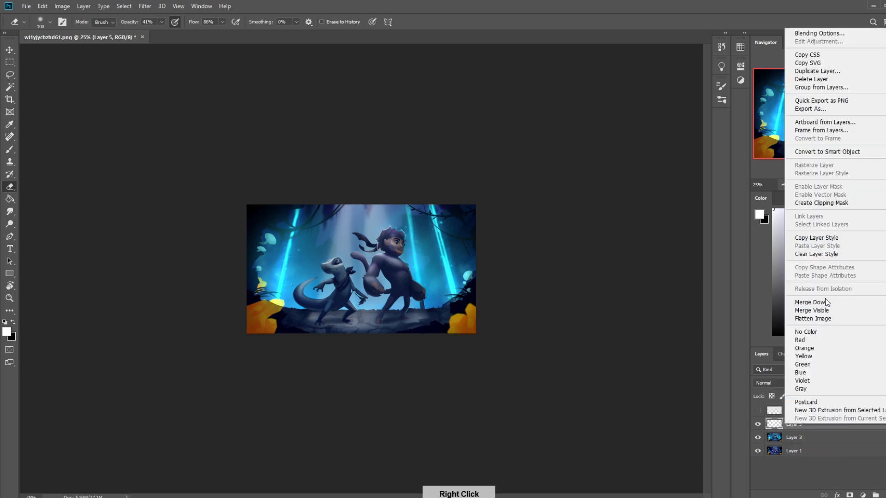
pyautogui.rightClick(794, 437)
pyautogui.click(813, 323)
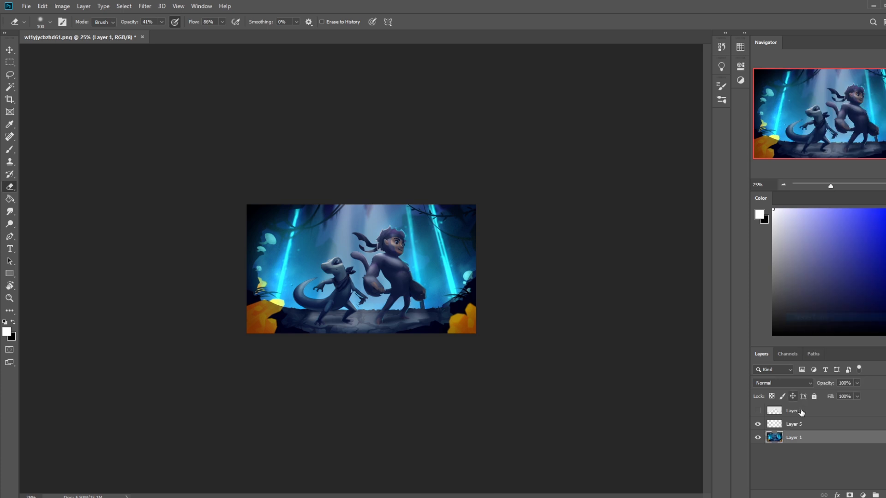
pyautogui.rightClick(801, 412)
pyautogui.click(806, 303)
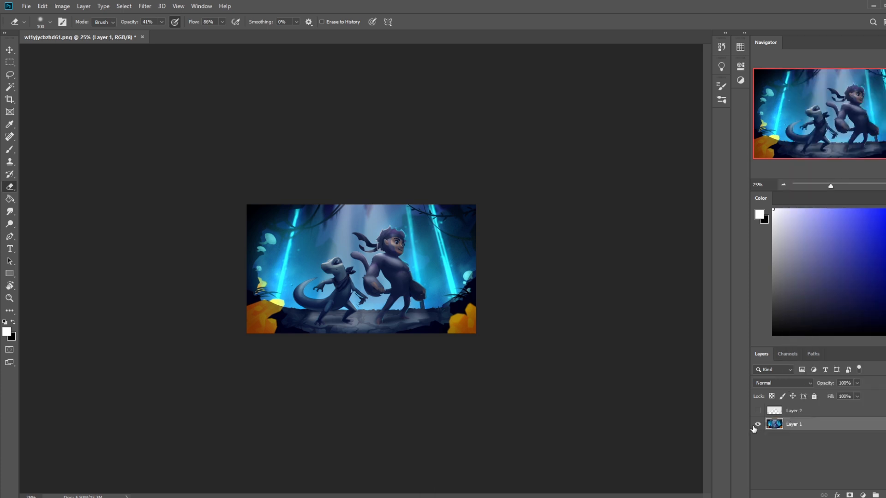
# Step: Set up the Dodge tool for highlights with 19% exposure and a smaller soft brush
pyautogui.click(9, 224)
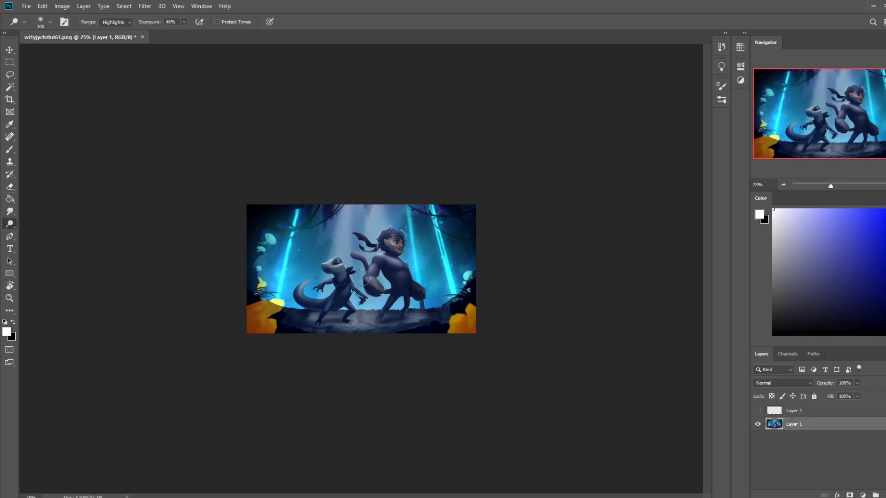
pyautogui.press('[')
pyautogui.click(379, 255)
pyautogui.press('[')
pyautogui.press('[')
pyautogui.moveTo(184, 22); pyautogui.dragTo(190, 31)
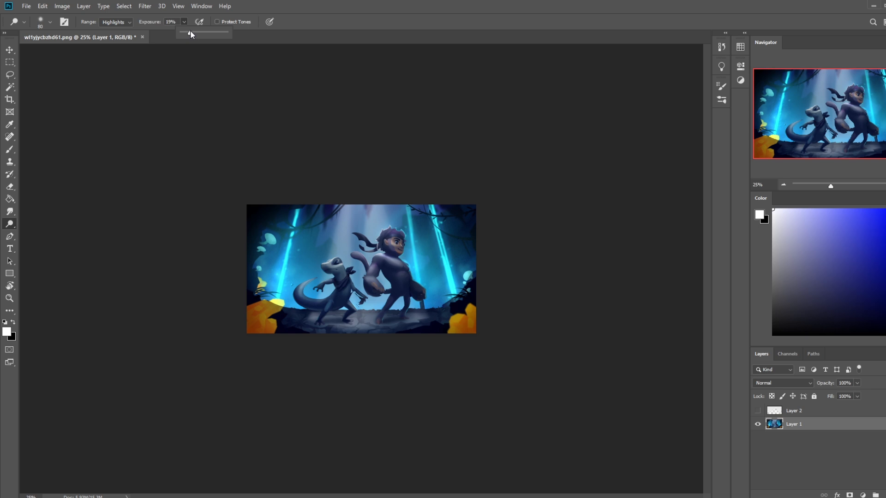
# Step: Dodge the highlights on the characters, enlarging the brush to about 150 px
pyautogui.click(408, 268)
pyautogui.click(9, 211)
pyautogui.click(9, 224)
pyautogui.press(']')
pyautogui.press(']')
pyautogui.press('[')
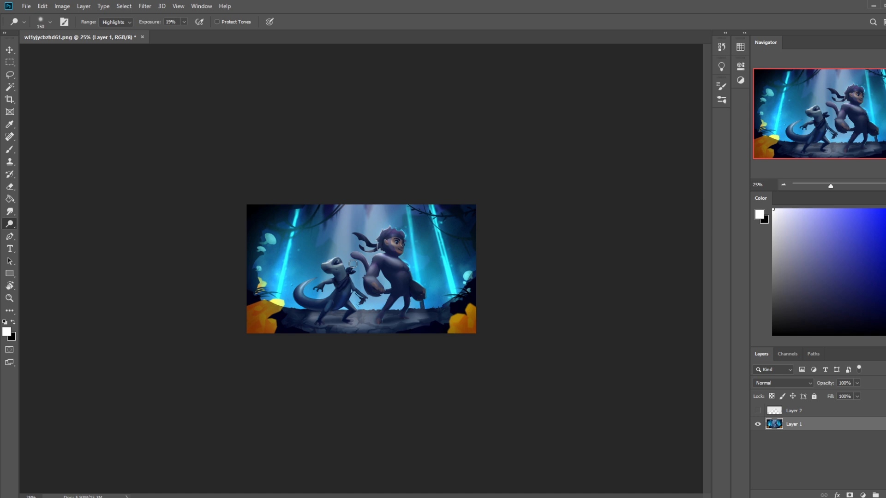
# Step: Sample a grey-blue near the lizard's feet and paint it softly around its legs at 21% brush opacity
pyautogui.press('b')
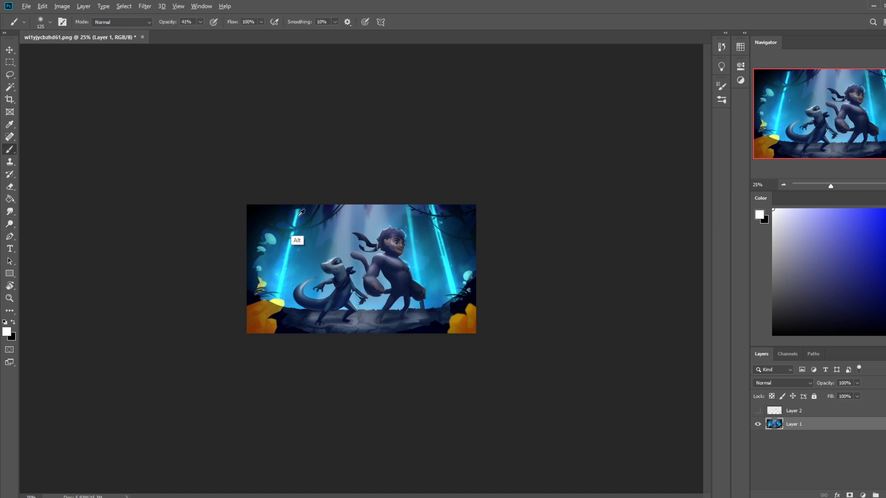
pyautogui.keyDown('alt'); pyautogui.click(331, 315); pyautogui.keyUp('alt')
pyautogui.keyDown('alt'); pyautogui.click(349, 316); pyautogui.keyUp('alt')
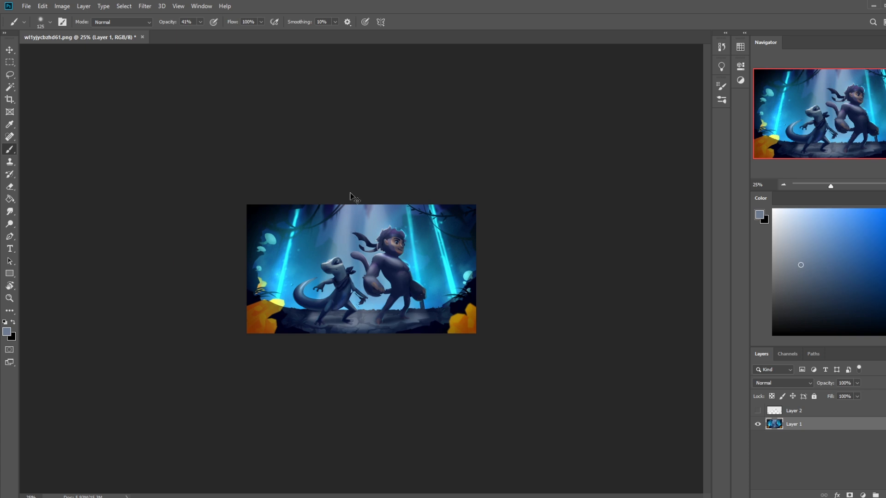
pyautogui.press(']')
pyautogui.press(']')
pyautogui.click(200, 22)
pyautogui.click(340, 305)
pyautogui.press(']')
pyautogui.press(']')
pyautogui.press(']')
pyautogui.press(']')
pyautogui.press('[')
pyautogui.press('[')
pyautogui.press('[')
# Step: Touch up the lizard's tail area with the Dodge tool and a dark blue sampled from the artwork
pyautogui.click(9, 224)
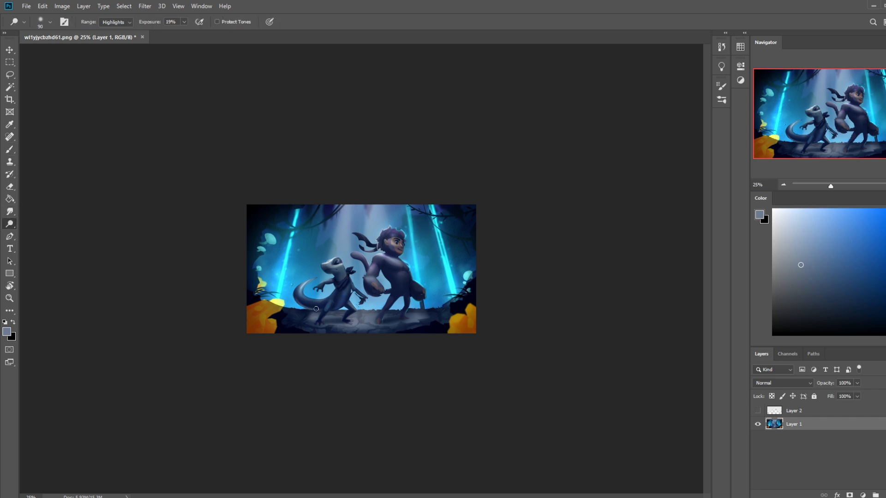
pyautogui.press('ctrl')
pyautogui.press('b')
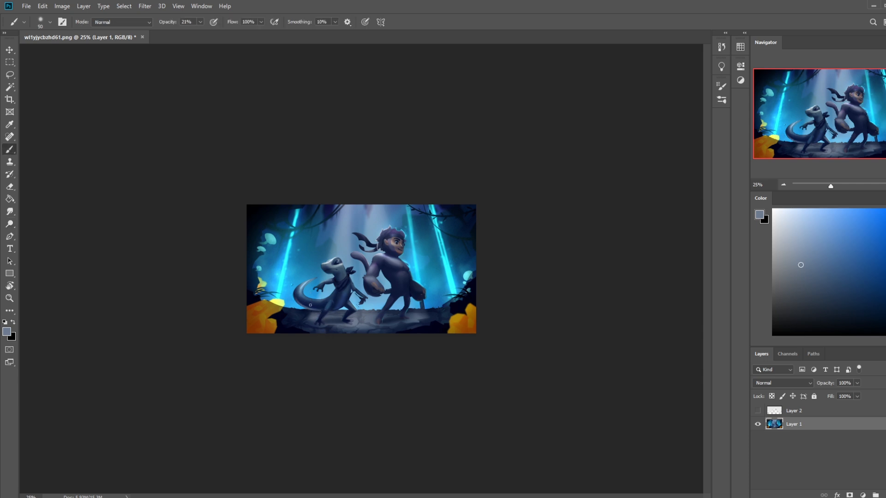
pyautogui.keyDown('alt'); pyautogui.click(309, 306); pyautogui.keyUp('alt')
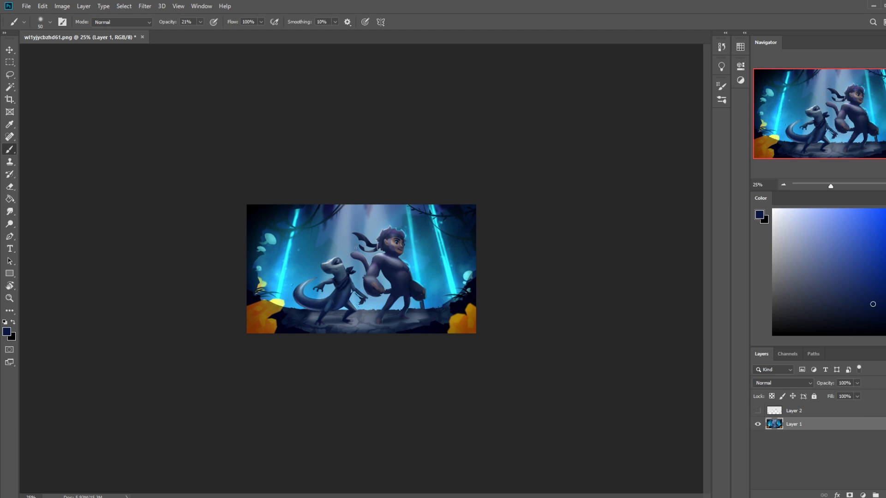
# Step: Paint soft pale blue light under the lizard's chin and along its neck, enlarging the brush to about 200 px
pyautogui.press('z')
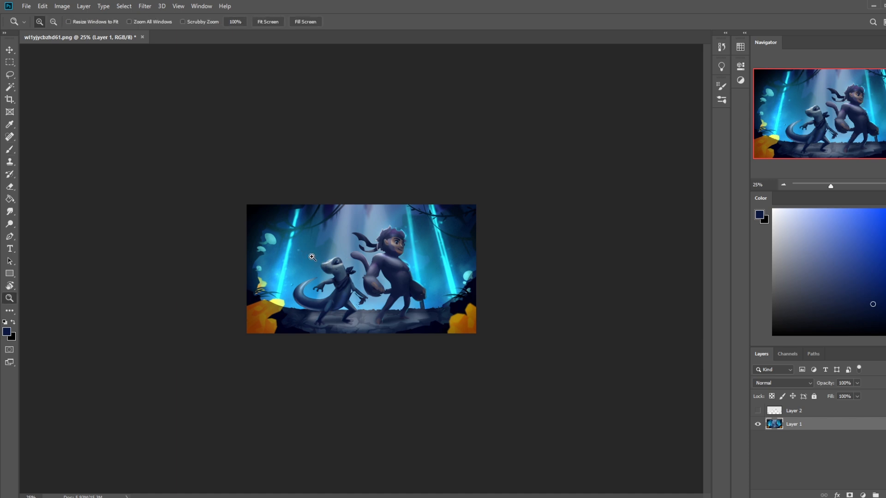
pyautogui.moveTo(323, 276); pyautogui.dragTo(372, 277)
pyautogui.keyDown('alt'); pyautogui.click(396, 177); pyautogui.keyUp('alt')
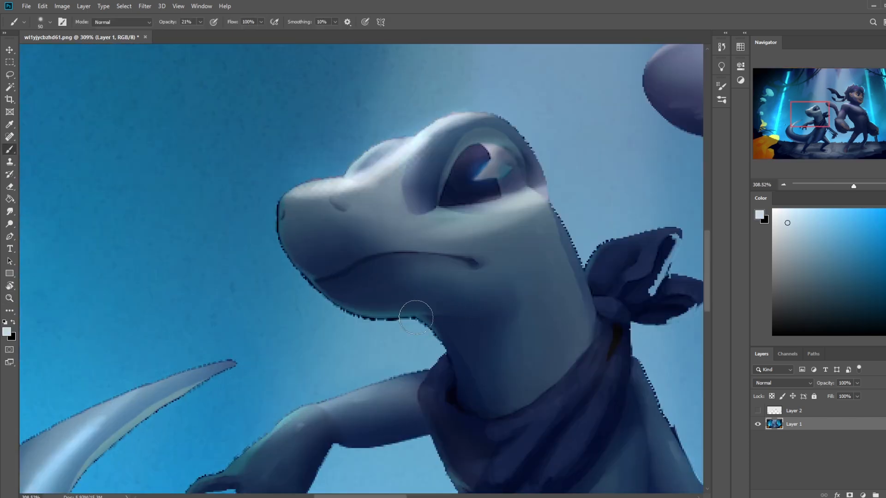
pyautogui.moveTo(451, 327)
pyautogui.mouseDown()
pyautogui.moveTo(463, 376)
pyautogui.moveTo(421, 312)
pyautogui.mouseUp()
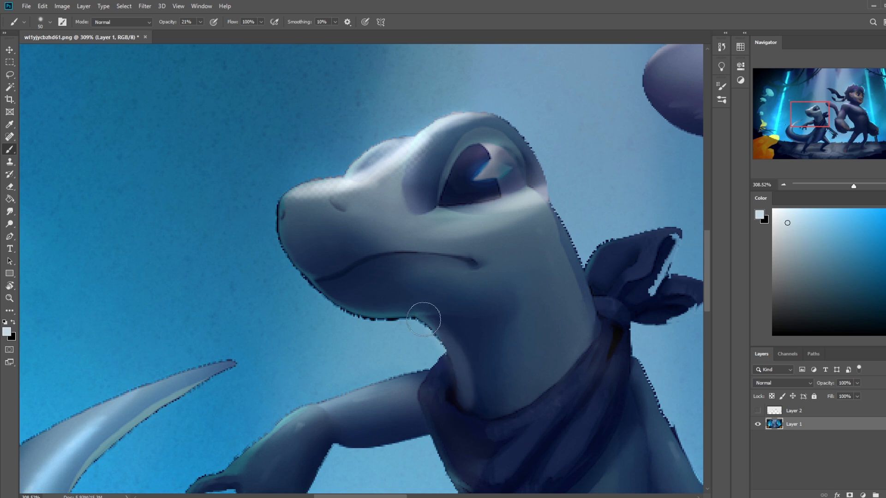
pyautogui.moveTo(425, 317); pyautogui.dragTo(466, 319)
pyautogui.press(']')
pyautogui.press(']')
pyautogui.press(']')
pyautogui.press(']')
pyautogui.press(']')
pyautogui.press(']')
pyautogui.press(']')
pyautogui.press(']')
pyautogui.press(']')
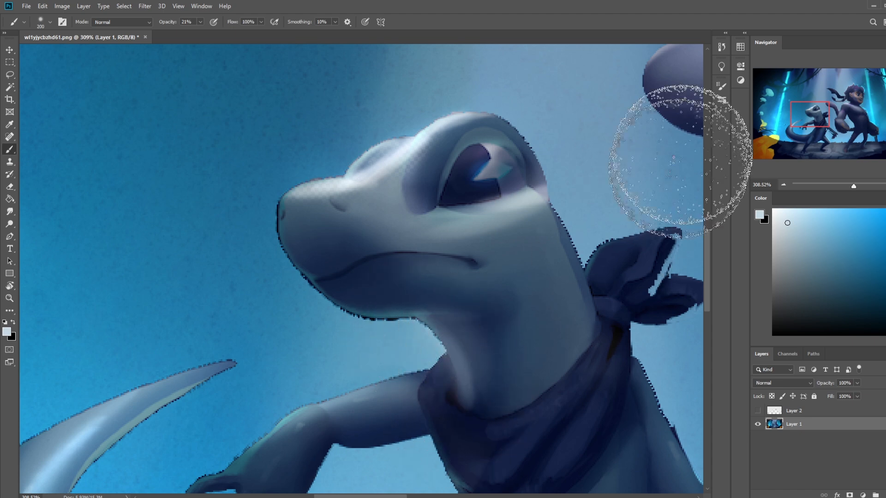
# Step: Return to an earlier history state and paste the copied artwork above it as a new layer
pyautogui.click(723, 47)
pyautogui.click(640, 174)
pyautogui.hotkey('ctrl', 'v')
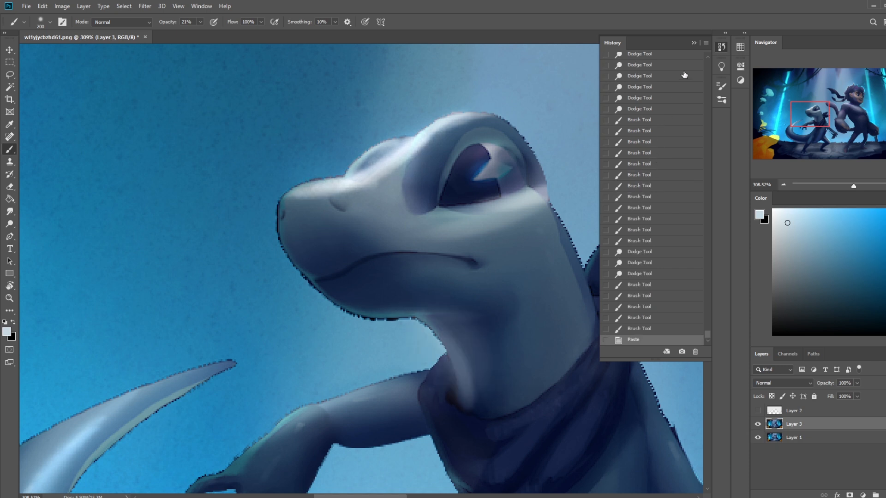
pyautogui.click(695, 42)
# Step: Soften the pale light on the lizard's neck with a 41% opacity eraser between about 25 and 90 px
pyautogui.press('e')
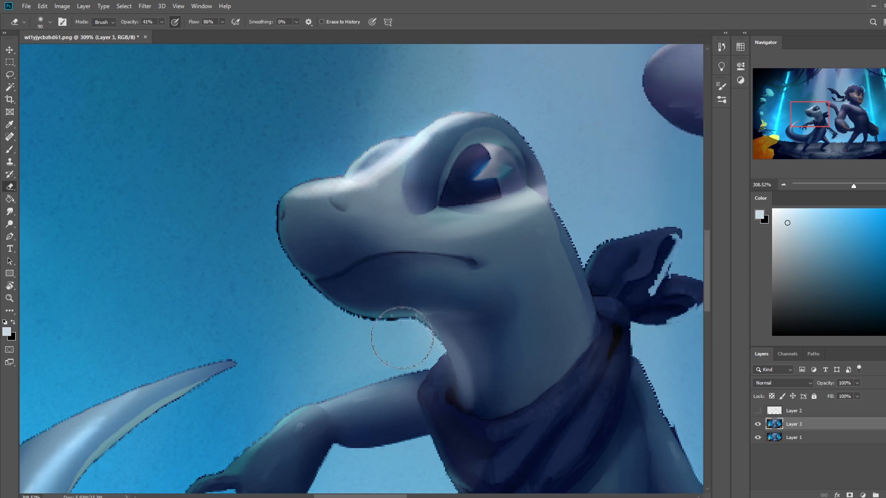
pyautogui.click(430, 370)
pyautogui.press('[')
pyautogui.press('[')
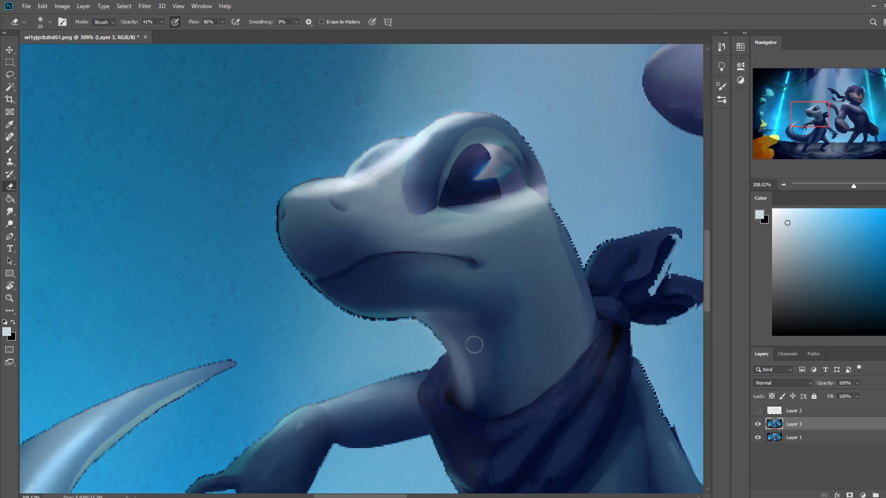
pyautogui.press(']')
pyautogui.press(']')
pyautogui.press(']')
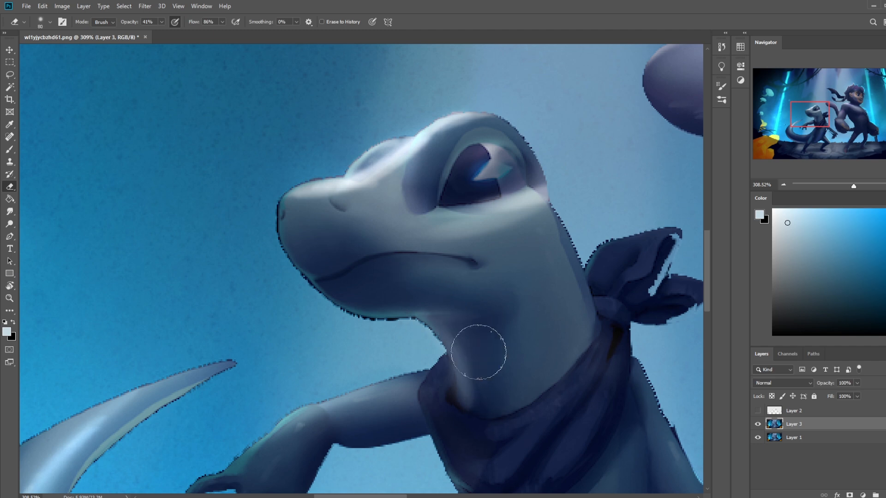
pyautogui.press('[')
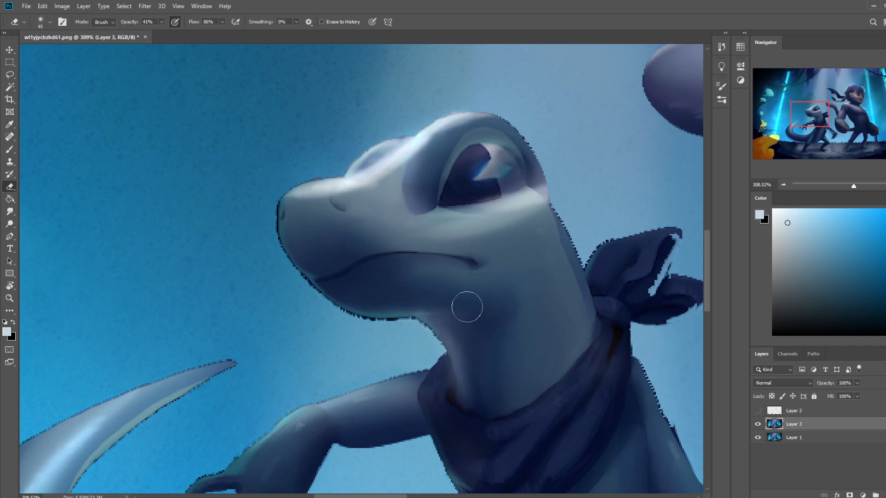
# Step: Paint white highlights on the lizard's head and the monkey's shoulder with the brush at 51% opacity
pyautogui.hotkey('ctrl', '-')
pyautogui.hotkey('ctrl', '-')
pyautogui.hotkey('ctrl', '-')
pyautogui.hotkey('ctrl', '-')
pyautogui.hotkey('ctrl', '-')
pyautogui.hotkey('ctrl', '-')
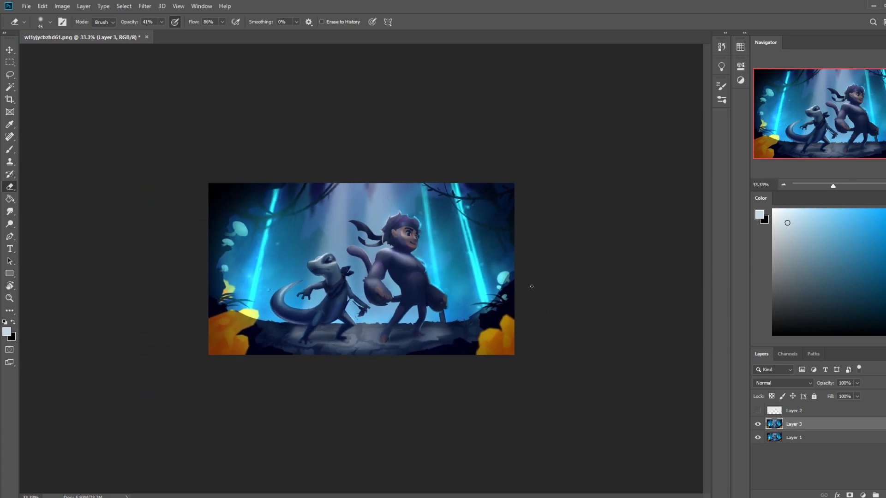
pyautogui.moveTo(790, 238); pyautogui.dragTo(695, 201)
pyautogui.press('b')
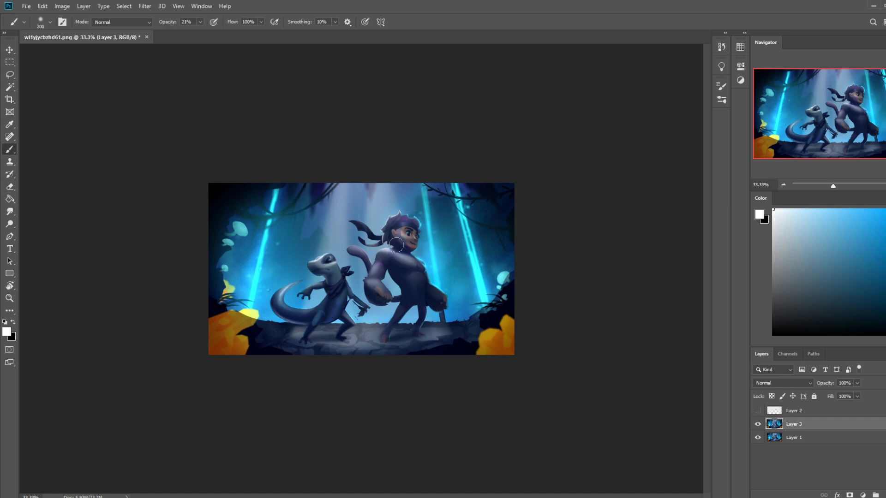
pyautogui.click(201, 22)
pyautogui.moveTo(199, 32); pyautogui.dragTo(235, 32)
pyautogui.press('ctrl')
pyautogui.click(200, 22)
pyautogui.moveTo(203, 33); pyautogui.dragTo(186, 34)
pyautogui.click(319, 259)
# Step: Try touch-ups with the beams' sampled cyan and the Dodge tool, and undo the last three strokes
pyautogui.press('alt')
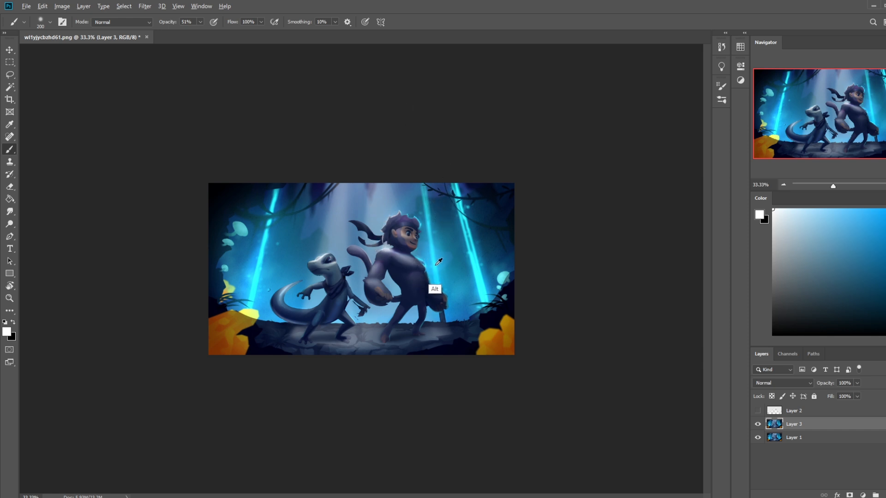
pyautogui.keyDown('alt'); pyautogui.click(480, 281); pyautogui.keyUp('alt')
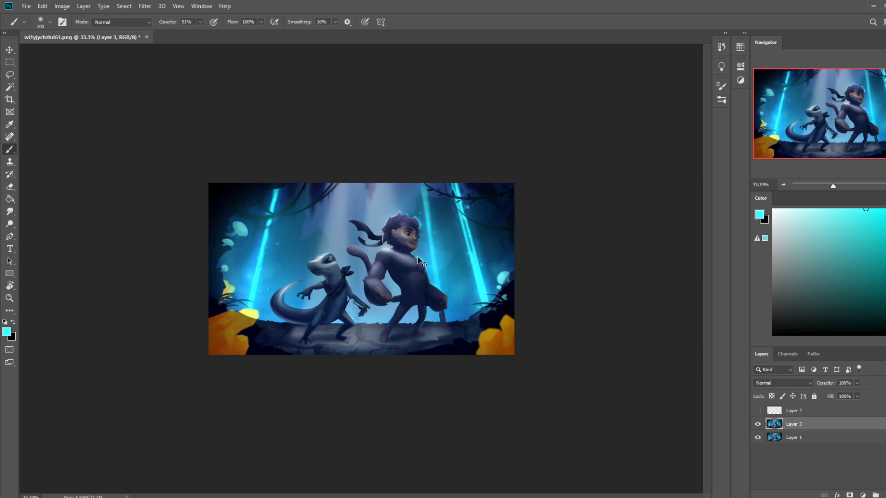
pyautogui.click(11, 225)
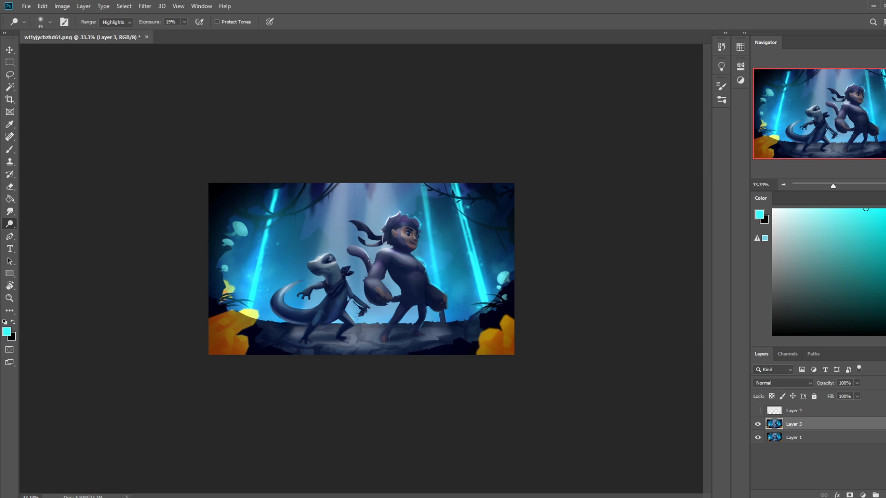
pyautogui.hotkey('ctrl', 'z')
pyautogui.hotkey('ctrl', 'z')
pyautogui.hotkey('ctrl', 'z')
# Step: Reset the brush colour to white and paint a soft highlight along the monkey's tail
pyautogui.press('b')
pyautogui.press('d')
pyautogui.press('x')
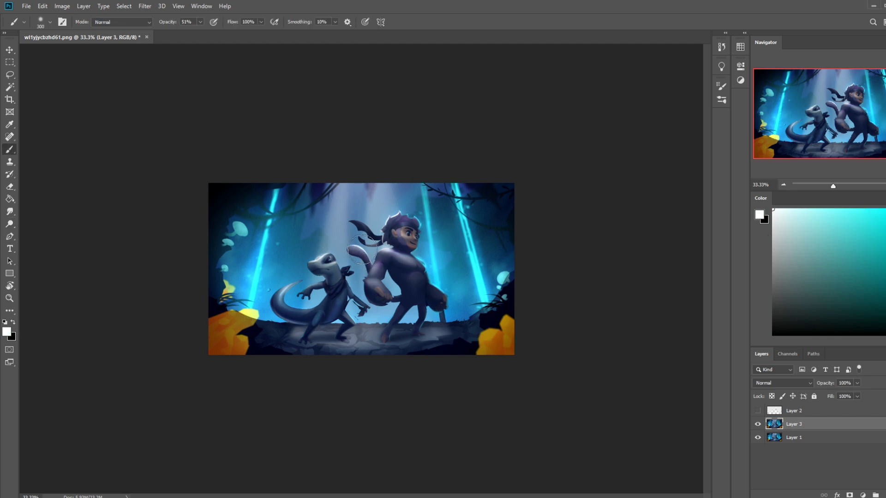
pyautogui.moveTo(362, 249); pyautogui.dragTo(358, 249)
pyautogui.hotkey('ctrl', '+')
pyautogui.hotkey('ctrl', '-')
pyautogui.hotkey('ctrl', '-')
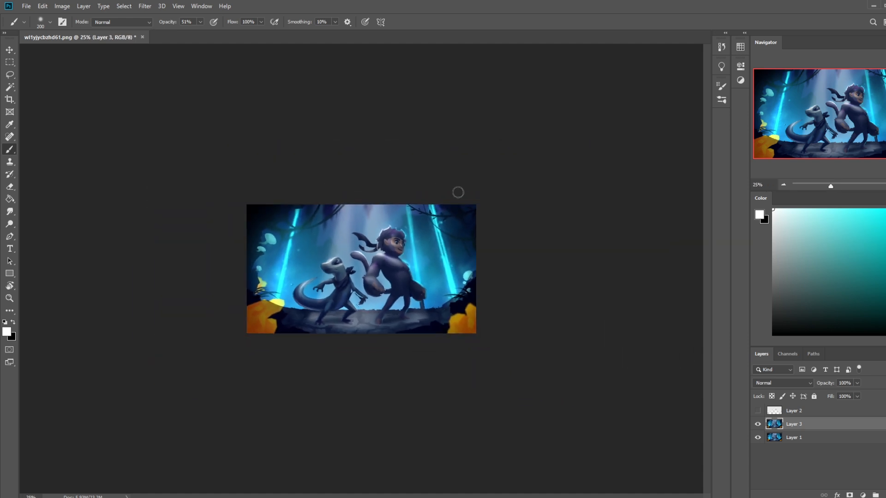
# Step: Add a new layer above Layer 3 and enlarge the soft white brush to 2500 px
pyautogui.press(']')
pyautogui.press(']')
pyautogui.press(']')
pyautogui.press(']')
pyautogui.press(']')
pyautogui.press(']')
pyautogui.press(']')
pyautogui.press(']')
pyautogui.press(']')
pyautogui.press(']')
pyautogui.press(']')
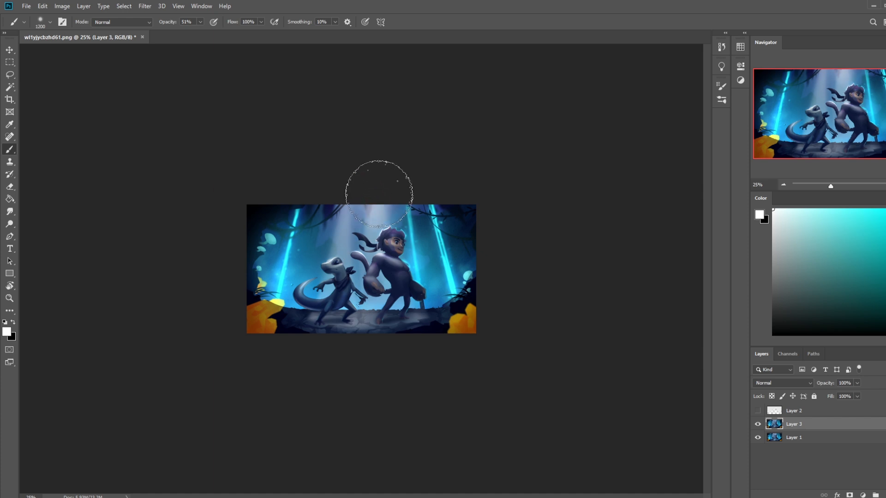
pyautogui.click(882, 495)
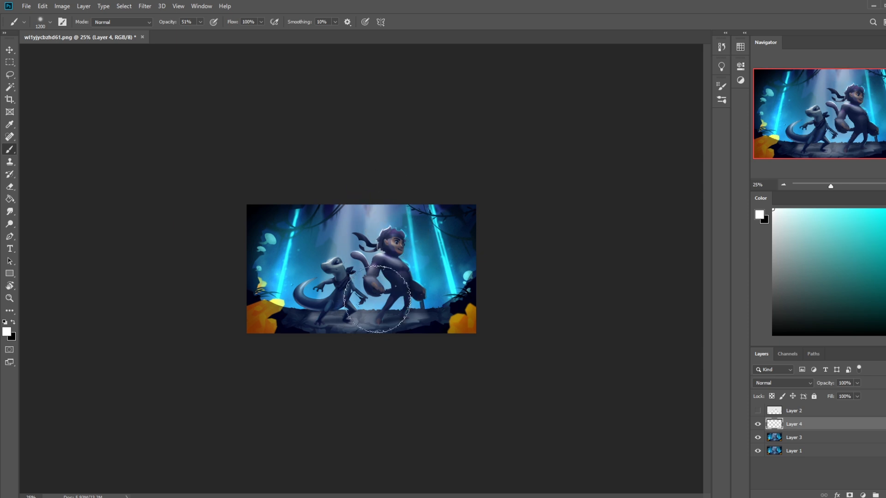
pyautogui.press(']')
pyautogui.press(']')
pyautogui.press(']')
pyautogui.press(']')
pyautogui.press(']')
pyautogui.press(']')
pyautogui.press(']')
pyautogui.press(']')
pyautogui.press(']')
pyautogui.press(']')
pyautogui.press(']')
pyautogui.press(']')
pyautogui.press(']')
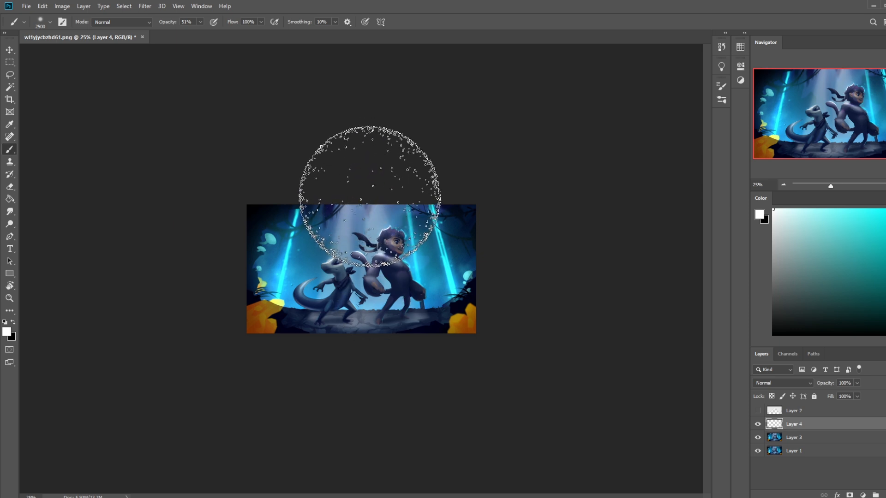
# Step: Try a soft white glow over the upper centre of the scene, lowering the brush opacity to 17%
pyautogui.click(369, 199)
pyautogui.hotkey('ctrl', 'z')
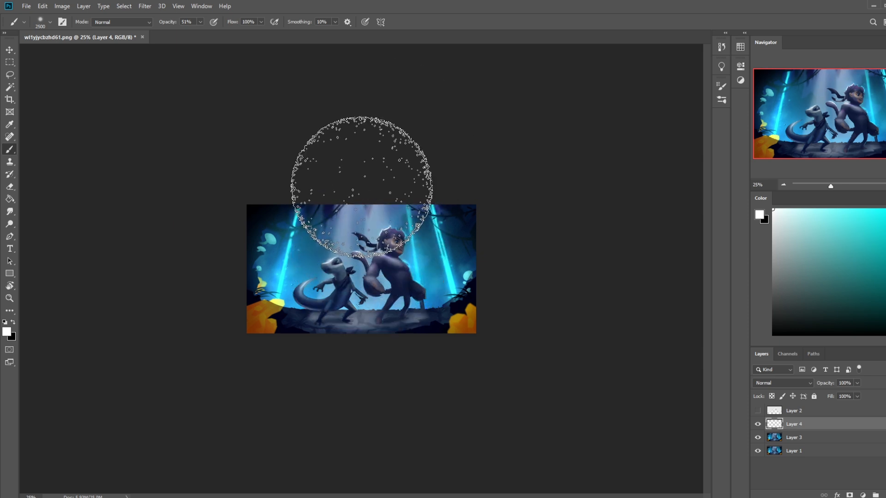
pyautogui.click(200, 22)
pyautogui.moveTo(201, 32); pyautogui.dragTo(187, 33)
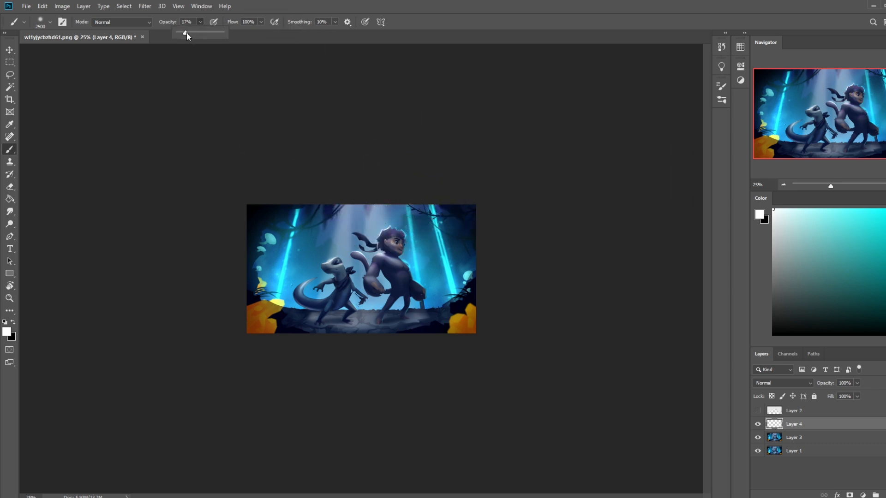
pyautogui.click(366, 199)
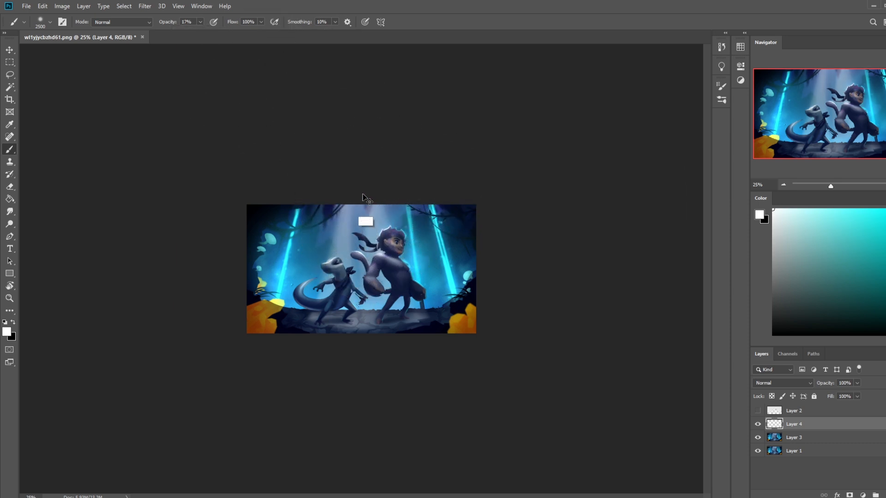
# Step: Set the brush opacity to 10% and brush a soft white glow upward through the centre of the scene
pyautogui.click(200, 22)
pyautogui.moveTo(201, 32); pyautogui.dragTo(198, 33)
pyautogui.moveTo(369, 249)
pyautogui.mouseDown()
pyautogui.moveTo(361, 248)
pyautogui.moveTo(365, 189)
pyautogui.mouseUp()
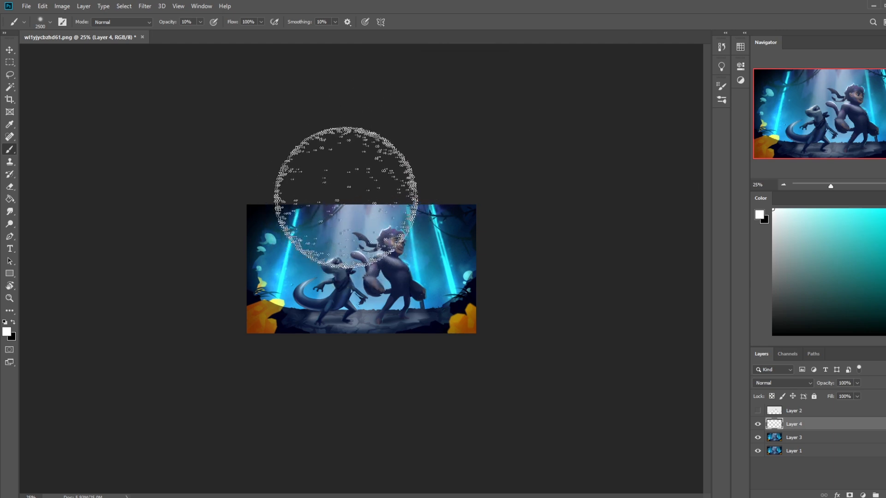
# Step: Shrink the soft white brush to below 1100 px for the glow at the upper centre
pyautogui.hotkey('ctrl', '+')
pyautogui.press('[')
pyautogui.press('[')
pyautogui.press('[')
pyautogui.press('[')
pyautogui.press('[')
pyautogui.press('[')
pyautogui.press('[')
pyautogui.press('[')
pyautogui.press('[')
pyautogui.press('[')
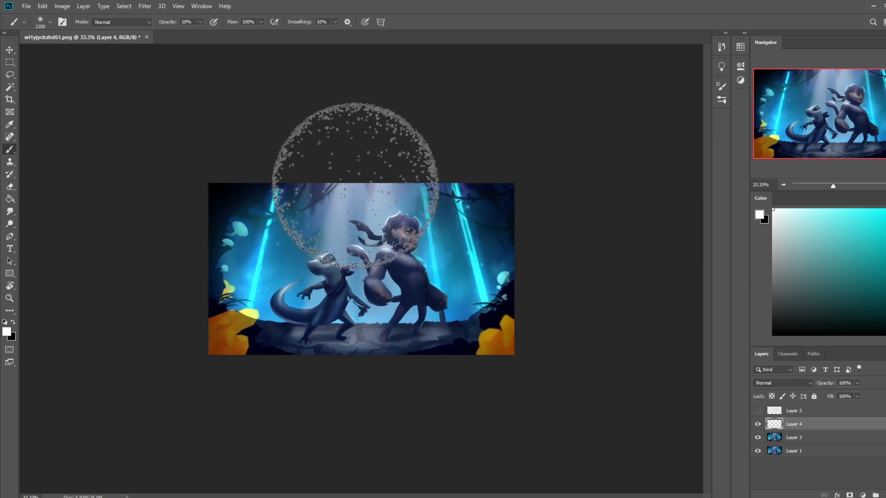
pyautogui.press('[')
pyautogui.press('[')
pyautogui.press('[')
pyautogui.press('[')
pyautogui.press('[')
pyautogui.press('[')
pyautogui.press('[')
pyautogui.press('[')
pyautogui.press('[')
pyautogui.press('[')
pyautogui.press('[')
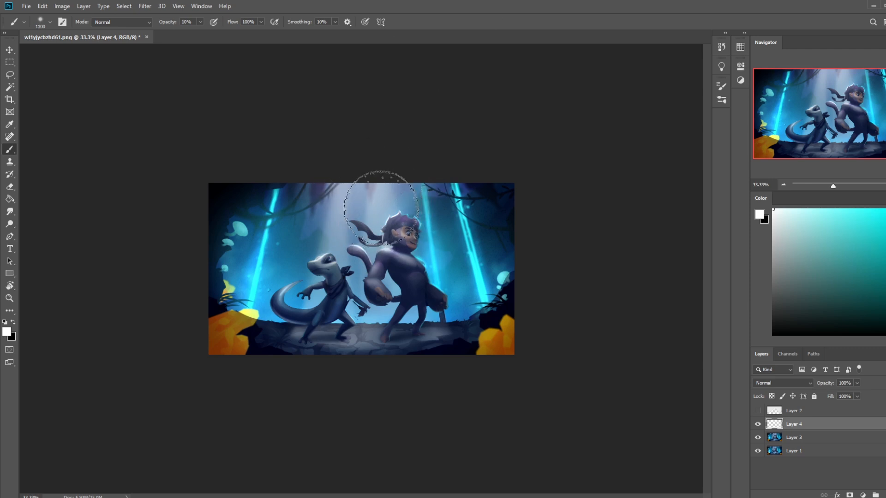
pyautogui.press('[')
pyautogui.press('[')
pyautogui.press('[')
pyautogui.press('[')
pyautogui.press('[')
pyautogui.press('[')
# Step: Enlarge the soft white brush to 2300 px for the overhead glow
pyautogui.press(']')
pyautogui.press(']')
pyautogui.press(']')
pyautogui.press(']')
pyautogui.press(']')
pyautogui.press(']')
pyautogui.press(']')
pyautogui.press(']')
pyautogui.press(']')
pyautogui.hotkey('ctrl', '-')
pyautogui.press(']')
pyautogui.press(']')
pyautogui.press(']')
pyautogui.press(']')
pyautogui.press(']')
pyautogui.press(']')
pyautogui.press(']')
pyautogui.press(']')
pyautogui.press(']')
pyautogui.press(']')
pyautogui.press(']')
pyautogui.press(']')
pyautogui.press(']')
pyautogui.press(']')
pyautogui.press(']')
pyautogui.press(']')
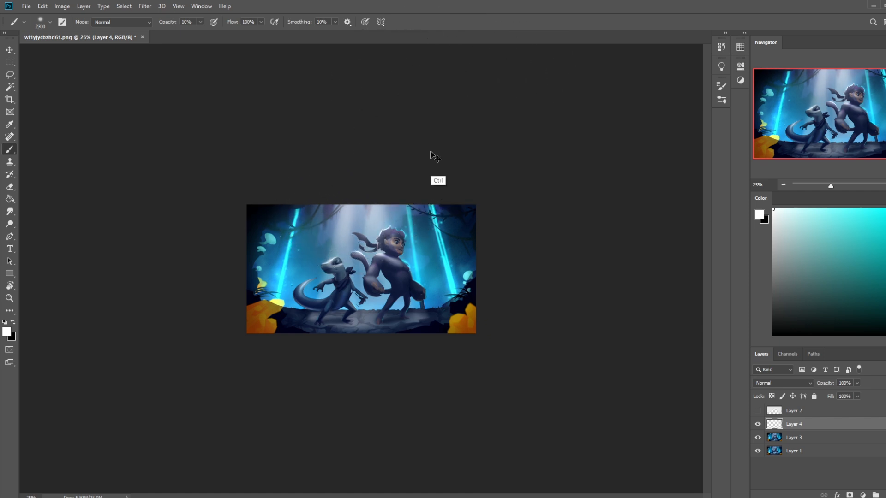
# Step: Compare the scene with and without the overhead glow on Layer 4
pyautogui.click(759, 425)
pyautogui.click(759, 426)
pyautogui.click(759, 425)
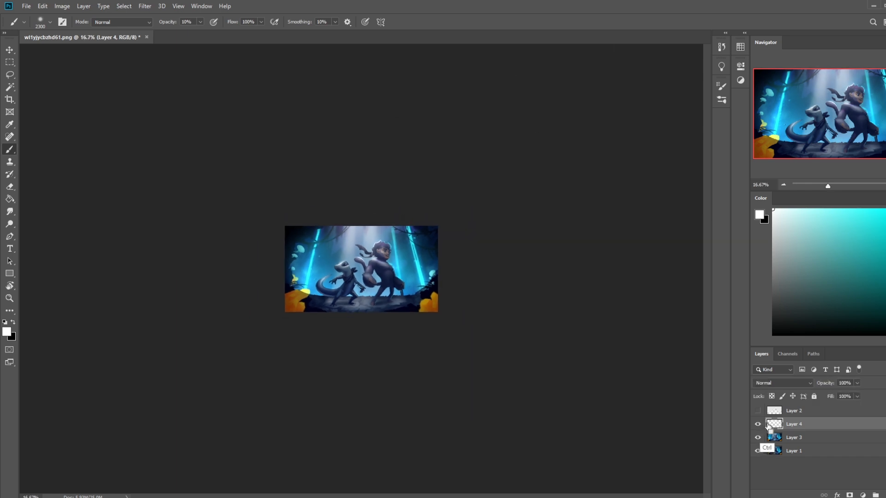
pyautogui.click(757, 426)
pyautogui.click(758, 426)
pyautogui.click(758, 426)
pyautogui.click(757, 426)
pyautogui.click(759, 426)
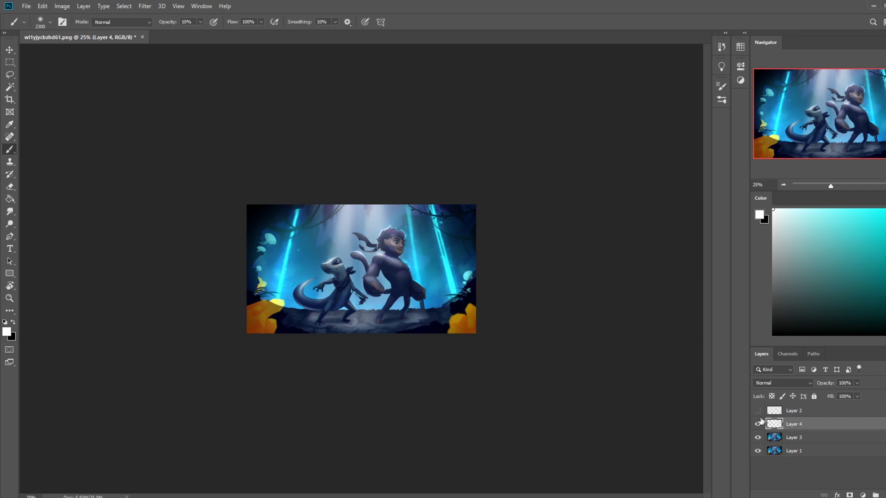
pyautogui.click(758, 425)
pyautogui.click(758, 426)
pyautogui.click(758, 425)
pyautogui.click(759, 425)
pyautogui.click(758, 425)
pyautogui.click(758, 425)
# Step: Hide Layer 4, make Layer 3 active, shrink the brush for the monkey's face and sample bright cyan from the light beam
pyautogui.click(803, 439)
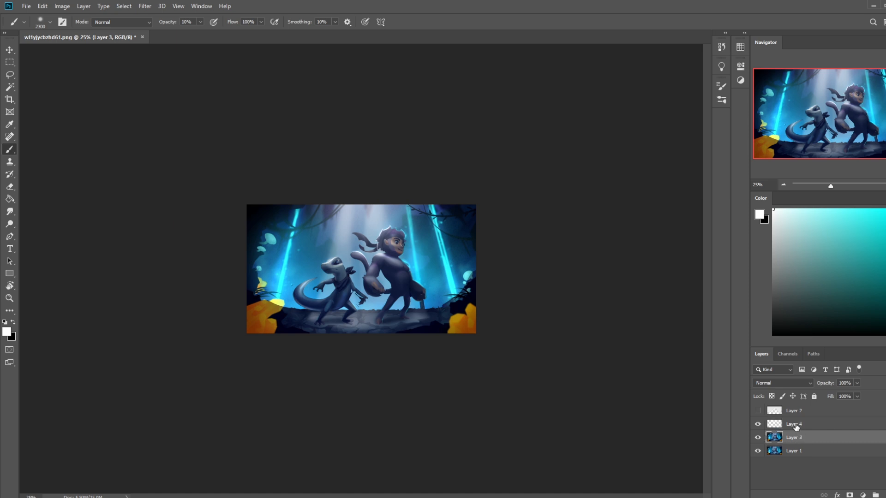
pyautogui.click(758, 424)
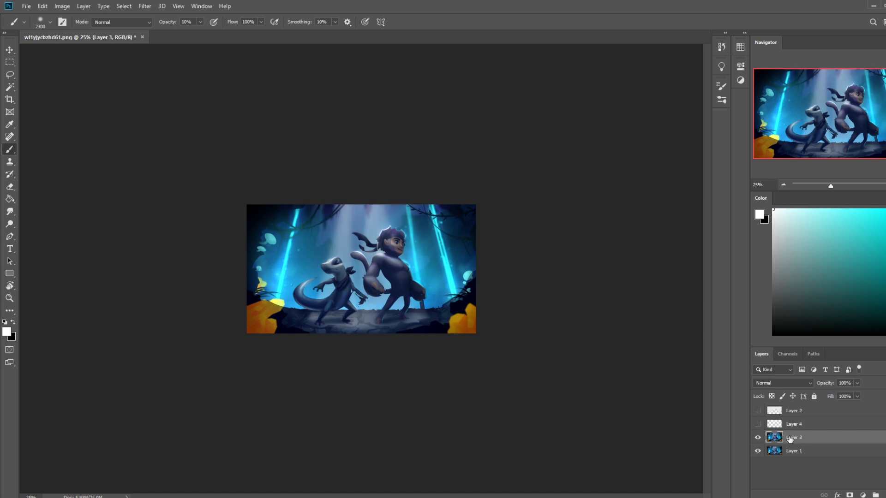
pyautogui.press('[')
pyautogui.press('[')
pyautogui.press('[')
pyautogui.press('[')
pyautogui.press('[')
pyautogui.press('[')
pyautogui.press('[')
pyautogui.press('[')
pyautogui.press('[')
pyautogui.press('[')
pyautogui.press('[')
pyautogui.press('[')
pyautogui.press('[')
pyautogui.press('[')
pyautogui.press('[')
pyautogui.press('[')
pyautogui.press('[')
pyautogui.press('[')
pyautogui.moveTo(455, 241); pyautogui.dragTo(466, 241)
pyautogui.keyDown('alt'); pyautogui.click(511, 271); pyautogui.keyUp('alt')
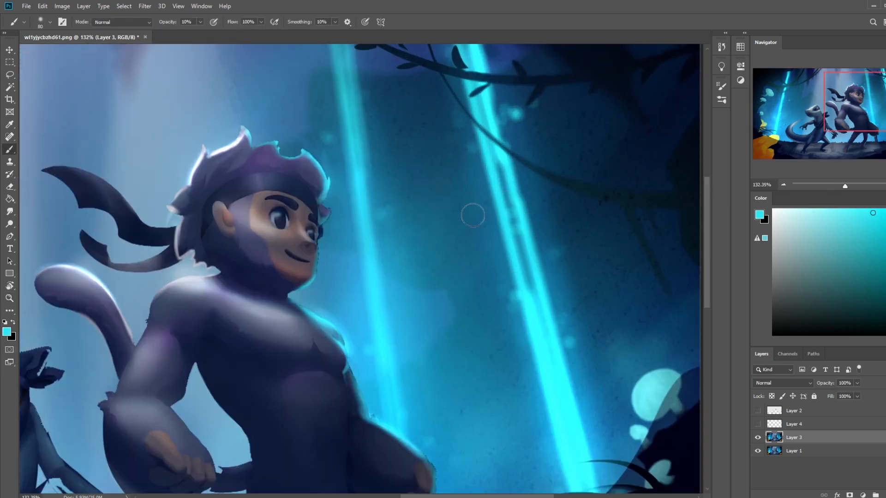
# Step: Set the brush to Color blending mode at 100% opacity and tint the beam-facing side of the monkey's face cyan
pyautogui.click(121, 22)
pyautogui.click(125, 262)
pyautogui.moveTo(305, 211)
pyautogui.mouseDown()
pyautogui.moveTo(311, 229)
pyautogui.moveTo(314, 197)
pyautogui.moveTo(321, 247)
pyautogui.moveTo(310, 222)
pyautogui.moveTo(309, 202)
pyautogui.moveTo(320, 245)
pyautogui.moveTo(316, 192)
pyautogui.mouseUp()
pyautogui.click(201, 22)
pyautogui.moveTo(295, 221)
pyautogui.mouseDown()
pyautogui.moveTo(311, 237)
pyautogui.moveTo(311, 213)
pyautogui.mouseUp()
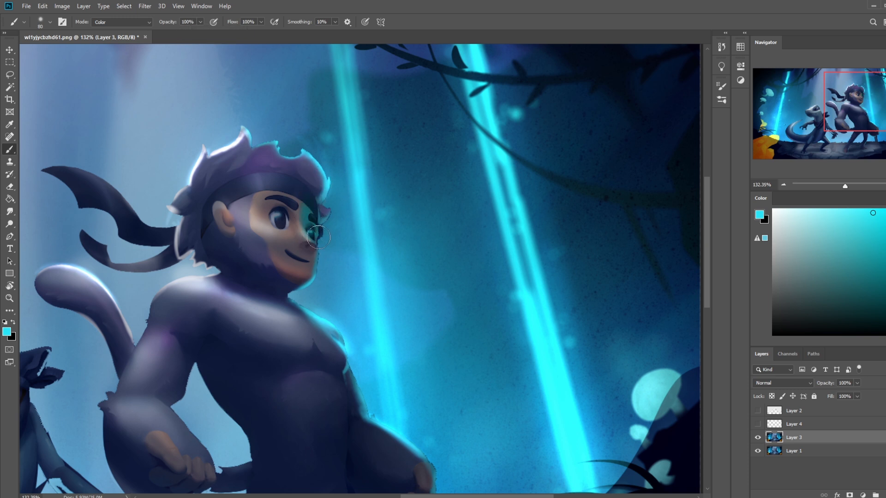
# Step: Set the brush opacity to 43% and extend the cyan tint from the monkey's eye down to the chin
pyautogui.keyDown('ctrl'); pyautogui.click(522, 244); pyautogui.keyUp('ctrl')
pyautogui.click(138, 20)
pyautogui.click(110, 23)
pyautogui.click(200, 22)
pyautogui.moveTo(203, 33); pyautogui.dragTo(176, 32)
pyautogui.moveTo(321, 220)
pyautogui.mouseDown()
pyautogui.moveTo(311, 194)
pyautogui.moveTo(308, 217)
pyautogui.moveTo(330, 193)
pyautogui.moveTo(310, 235)
pyautogui.moveTo(306, 169)
pyautogui.moveTo(308, 226)
pyautogui.moveTo(311, 201)
pyautogui.moveTo(326, 261)
pyautogui.moveTo(313, 261)
pyautogui.moveTo(314, 251)
pyautogui.moveTo(308, 291)
pyautogui.mouseUp()
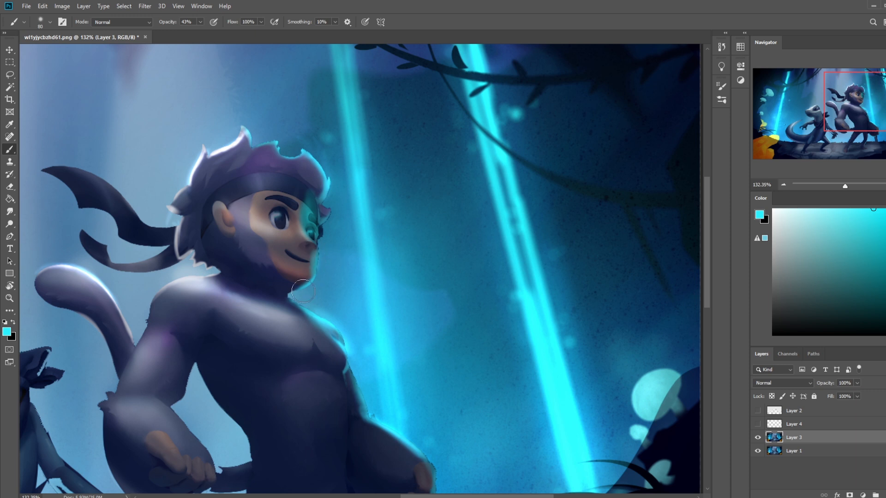
# Step: Copy the tinted canvas, revert Layer 3 to an earlier history state and paste the copy as a new layer above it
pyautogui.hotkey('ctrl', 'a')
pyautogui.click(721, 47)
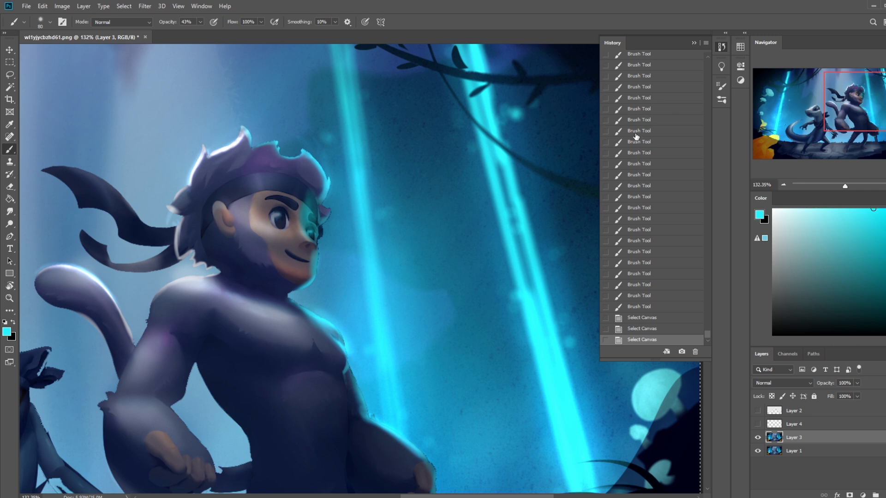
pyautogui.click(640, 209)
pyautogui.click(640, 176)
pyautogui.hotkey('ctrl', 'v')
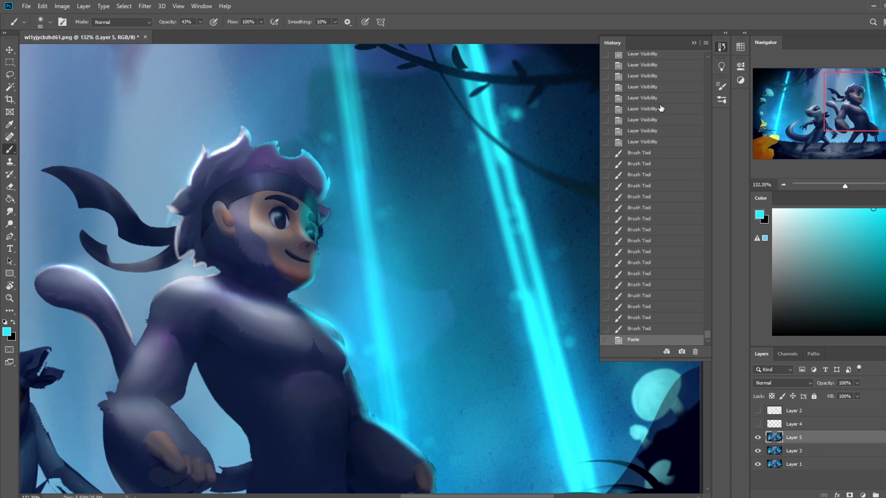
pyautogui.click(694, 43)
# Step: Set up a 25 px dry-oil eraser at 100% opacity for trimming the cyan face tint on the pasted layer
pyautogui.press('e')
pyautogui.rightClick(415, 208)
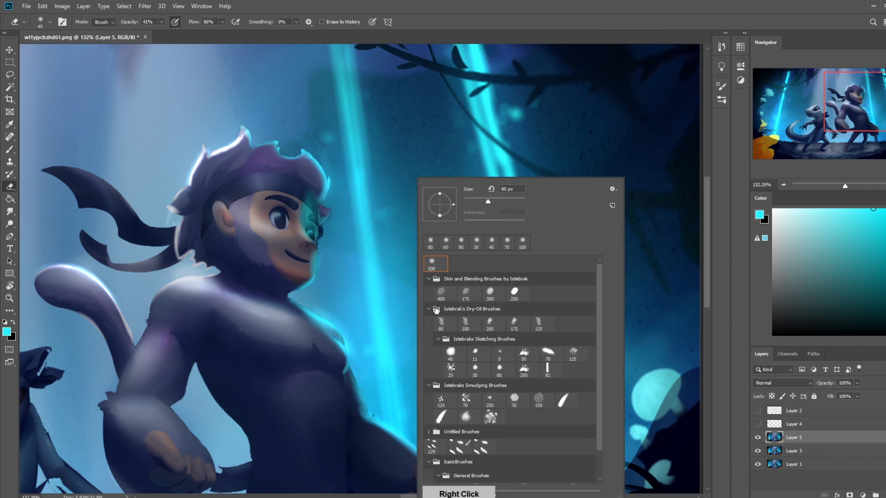
pyautogui.doubleClick(441, 322)
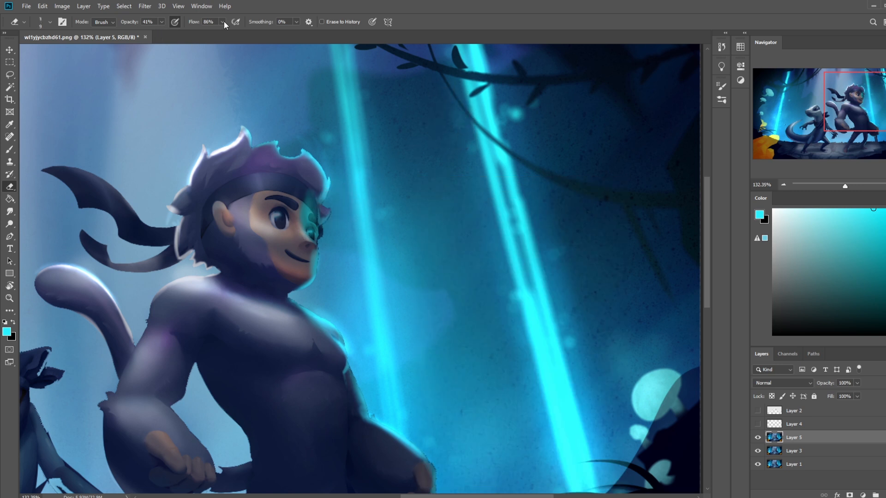
pyautogui.press(']')
pyautogui.press(']')
pyautogui.press(']')
pyautogui.press(']')
pyautogui.hotkey('ctrl', '-')
pyautogui.hotkey('ctrl', '-')
pyautogui.hotkey('ctrl', '-')
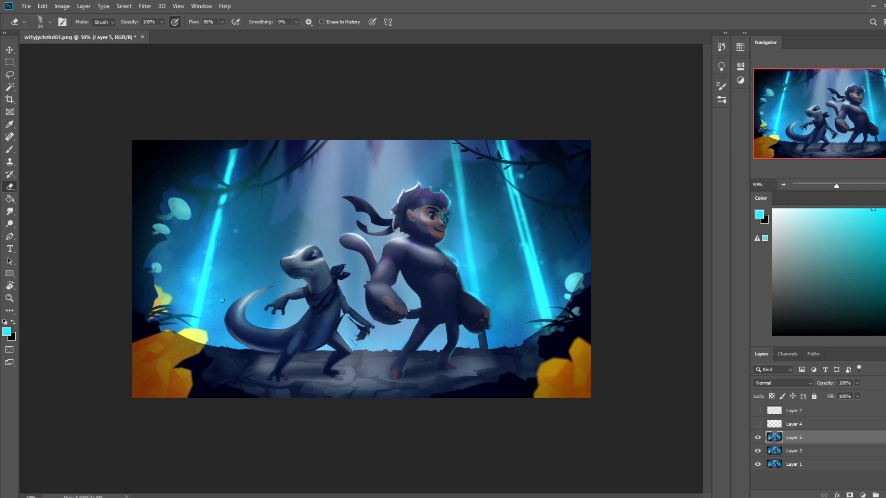
# Step: Compare the face with and without Layer 5's cyan tint and merge Layer 5 down into Layer 3
pyautogui.click(757, 439)
pyautogui.click(758, 440)
pyautogui.click(757, 438)
pyautogui.click(758, 439)
pyautogui.click(757, 438)
pyautogui.click(757, 439)
pyautogui.rightClick(807, 437)
pyautogui.click(842, 316)
# Step: Compare the painting with and without the edits on Layer 3, also checking the Layer 4 glow
pyautogui.click(758, 438)
pyautogui.click(758, 438)
pyautogui.click(758, 439)
pyautogui.click(758, 439)
pyautogui.click(758, 426)
pyautogui.click(758, 425)
pyautogui.click(758, 438)
pyautogui.click(759, 438)
pyautogui.click(759, 438)
pyautogui.click(760, 438)
pyautogui.click(759, 438)
pyautogui.click(759, 438)
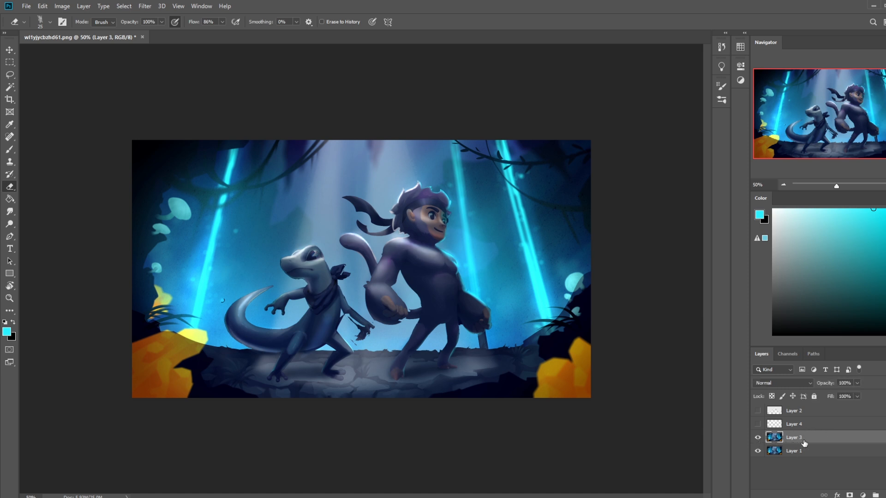
# Step: Show Layer 4 and merge it with Layer 3 and Layer 1 into a single layer
pyautogui.click(757, 424)
pyautogui.hotkey('ctrl', '-')
pyautogui.hotkey('ctrl', '-')
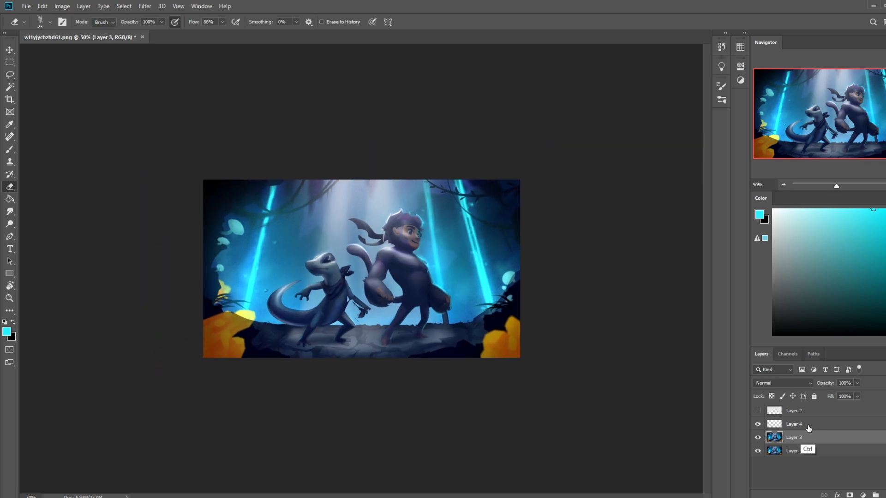
pyautogui.rightClick(803, 437)
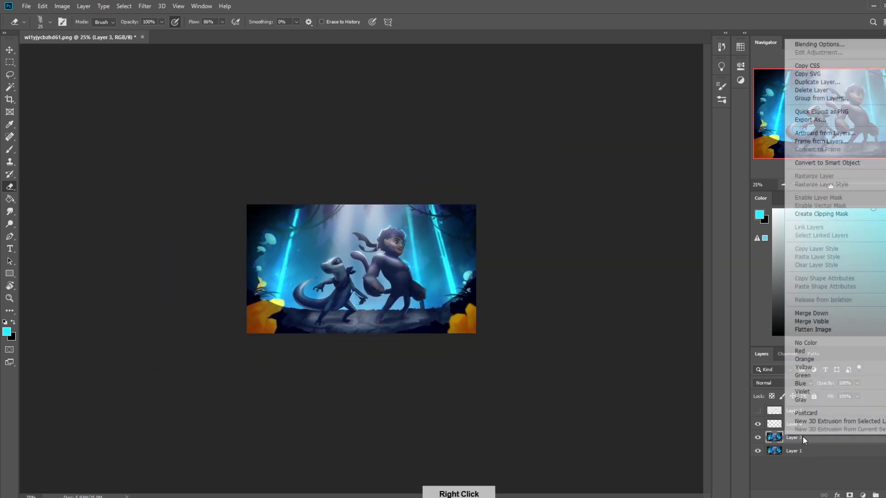
pyautogui.click(833, 313)
pyautogui.rightClick(798, 422)
pyautogui.click(791, 307)
# Step: Darken the merged layer's shadows slightly by raising the black input level in Levels
pyautogui.hotkey('ctrl', 'l')
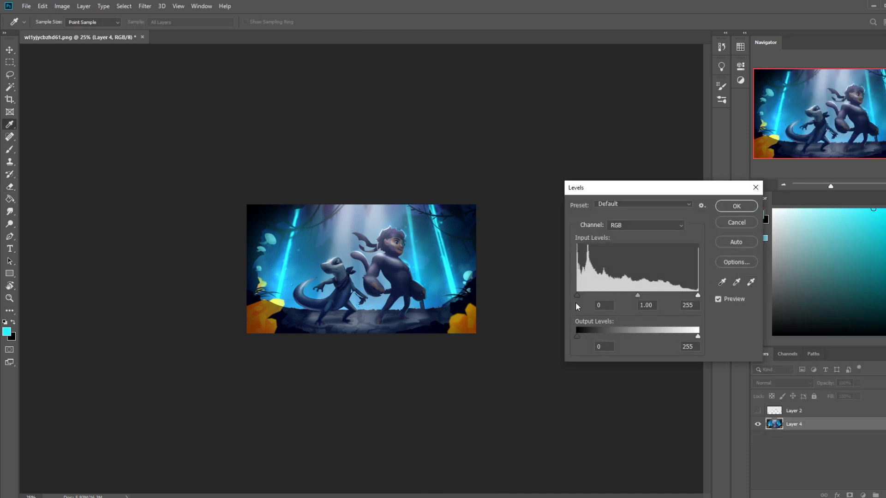
pyautogui.moveTo(576, 295); pyautogui.dragTo(580, 296)
pyautogui.click(745, 207)
pyautogui.press('e')
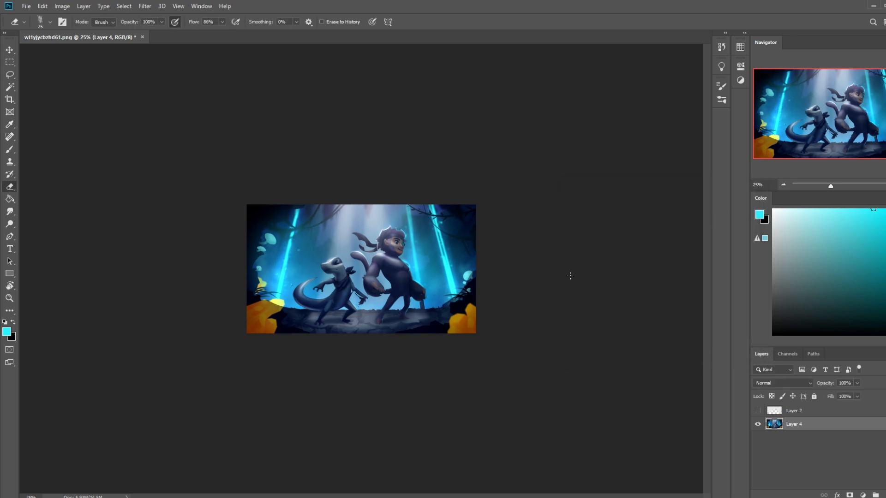
# Step: Sample the pale lavender-blue of the light shaft and paint soft light onto the rocky ground beneath both characters at 43% opacity
pyautogui.press('b')
pyautogui.keyDown('alt'); pyautogui.click(375, 230); pyautogui.keyUp('alt')
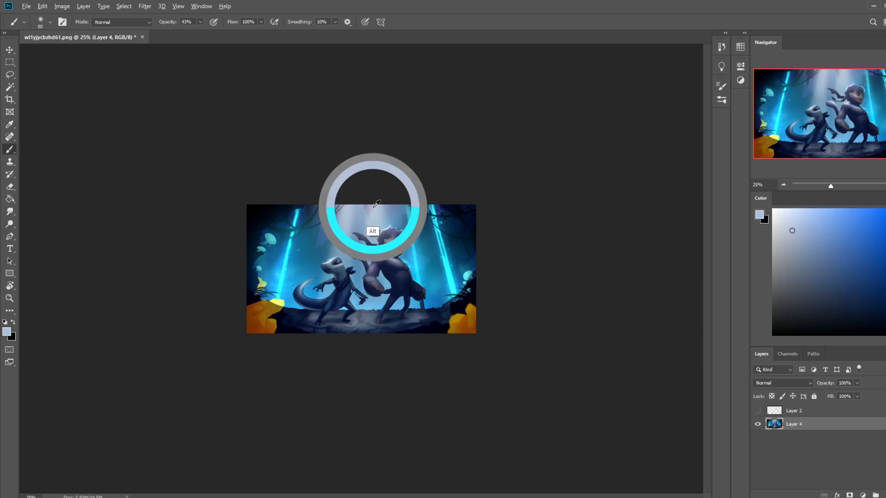
pyautogui.press(']')
pyautogui.press(']')
pyautogui.press(']')
pyautogui.press(']')
pyautogui.press(']')
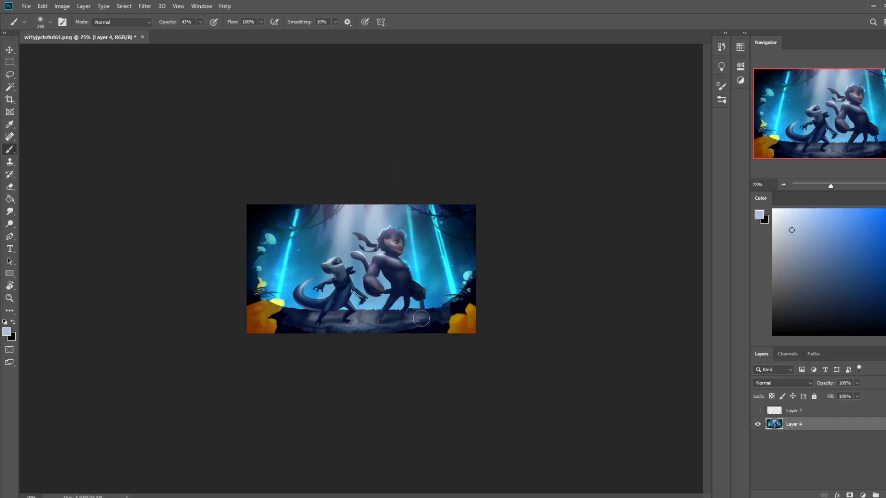
pyautogui.press('[')
pyautogui.press('[')
pyautogui.moveTo(420, 316); pyautogui.dragTo(312, 323)
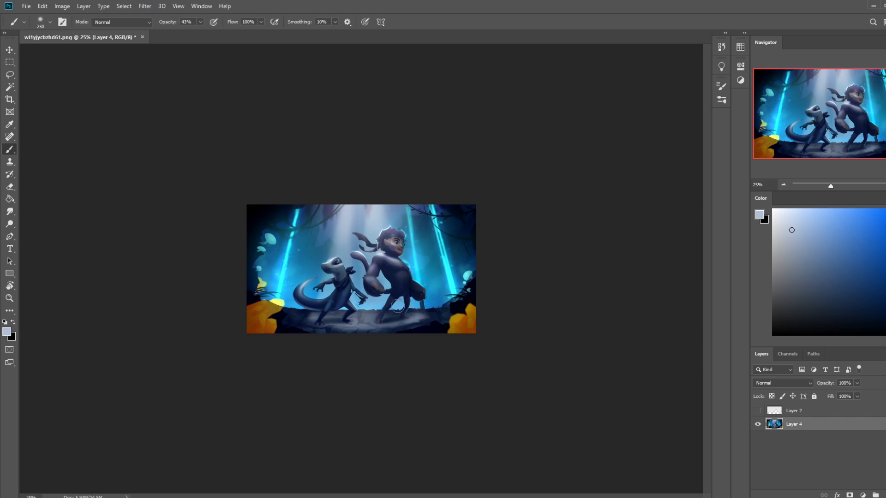
pyautogui.moveTo(317, 319); pyautogui.dragTo(314, 320)
# Step: Sample the dark navy at the ground's edge and darken the rock beside the ape's feet
pyautogui.keyDown('alt'); pyautogui.click(439, 312); pyautogui.keyUp('alt')
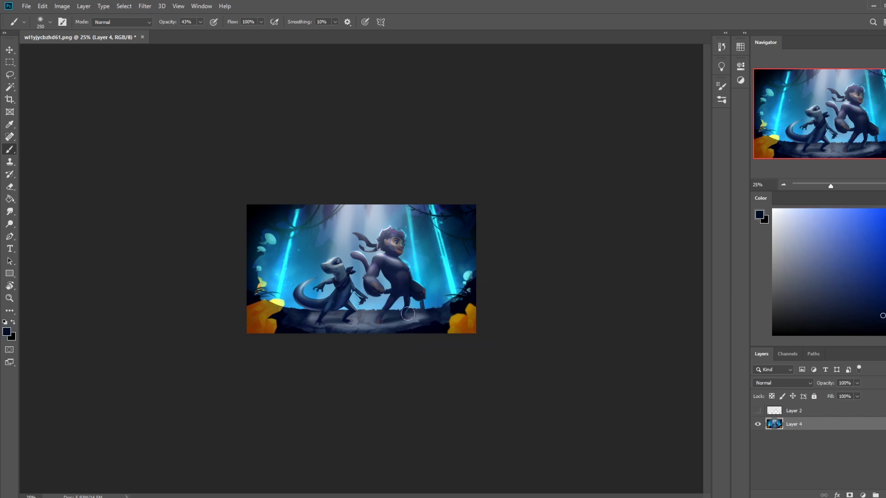
pyautogui.moveTo(429, 319); pyautogui.dragTo(422, 316)
pyautogui.press('[')
pyautogui.press('[')
pyautogui.press('[')
pyautogui.press('[')
pyautogui.press('[')
pyautogui.press('[')
pyautogui.press('[')
pyautogui.press('[')
pyautogui.press('[')
pyautogui.press(']')
pyautogui.press(']')
pyautogui.press(']')
pyautogui.press(']')
pyautogui.press(']')
pyautogui.press(']')
pyautogui.press(']')
pyautogui.press(']')
pyautogui.press(']')
pyautogui.press(']')
pyautogui.press(']')
pyautogui.press(']')
pyautogui.press(']')
pyautogui.press(']')
pyautogui.press(']')
pyautogui.press(']')
pyautogui.press(']')
pyautogui.press(']')
pyautogui.press(']')
pyautogui.press(']')
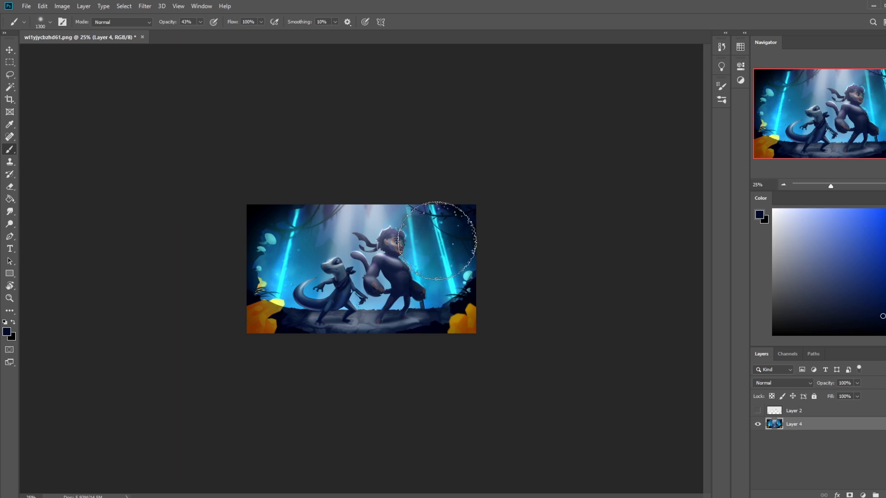
# Step: Sample the bright cyan of the beam on the lizard's side and paint a cyan rim glow along the lizard's tail
pyautogui.press('alt')
pyautogui.keyDown('alt'); pyautogui.click(290, 257); pyautogui.keyUp('alt')
pyautogui.press('[')
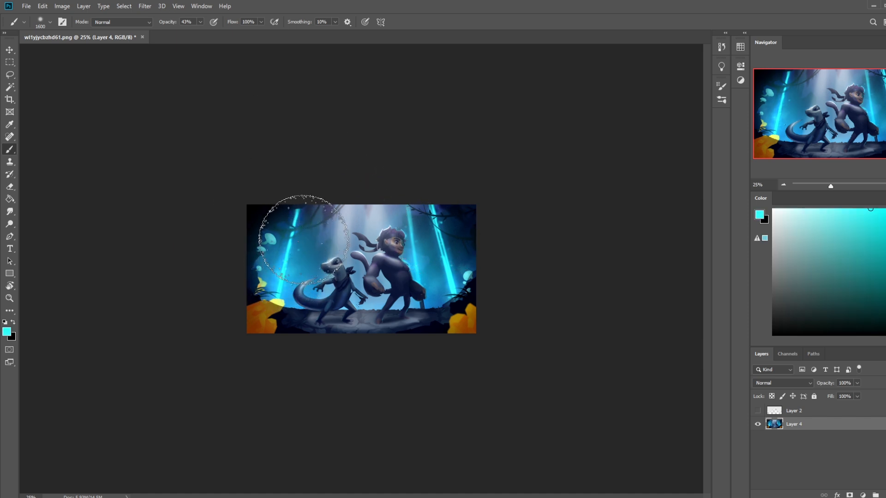
pyautogui.press('[')
pyautogui.press('[')
pyautogui.press('[')
pyautogui.press('[')
pyautogui.press('[')
pyautogui.press('[')
pyautogui.press('[')
pyautogui.press('[')
pyautogui.press('[')
pyautogui.press('[')
pyautogui.press('[')
pyautogui.press('[')
pyautogui.press('[')
pyautogui.press('[')
pyautogui.press('[')
pyautogui.press('[')
pyautogui.press('[')
pyautogui.press('[')
pyautogui.press('[')
pyautogui.press('[')
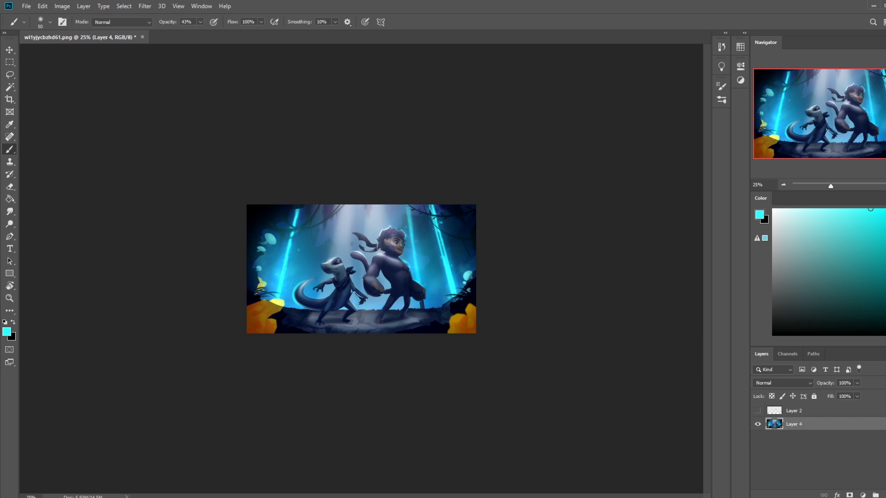
# Step: Copy the whole painting, step back in History to before the tail glow, and paste the copy as a new layer above Layer 4
pyautogui.hotkey('ctrl', 'a')
pyautogui.click(722, 46)
pyautogui.moveTo(644, 287); pyautogui.dragTo(649, 78)
pyautogui.scroll(3, 707, 327)
pyautogui.scroll(5, 707, 329)
pyautogui.click(645, 241)
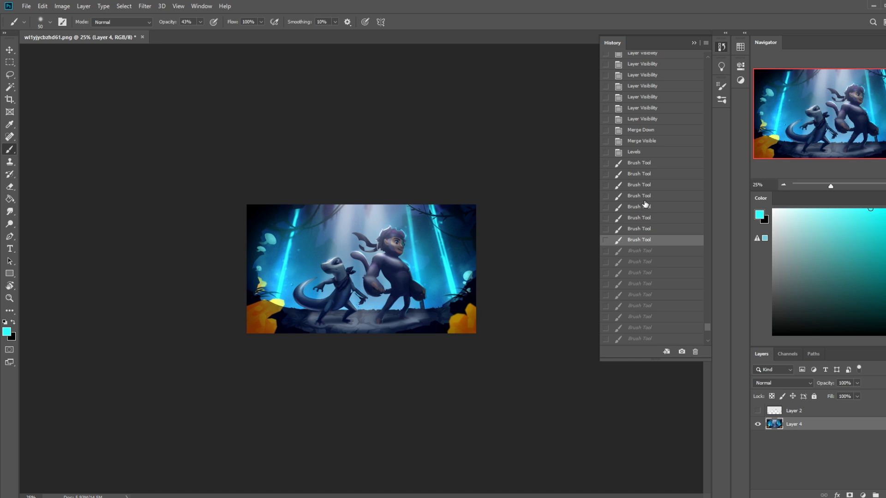
pyautogui.moveTo(645, 239)
pyautogui.mouseDown()
pyautogui.moveTo(647, 342)
pyautogui.moveTo(695, 329)
pyautogui.moveTo(665, 332)
pyautogui.mouseUp()
pyautogui.hotkey('ctrl', 'shift', 'alt', 'e')
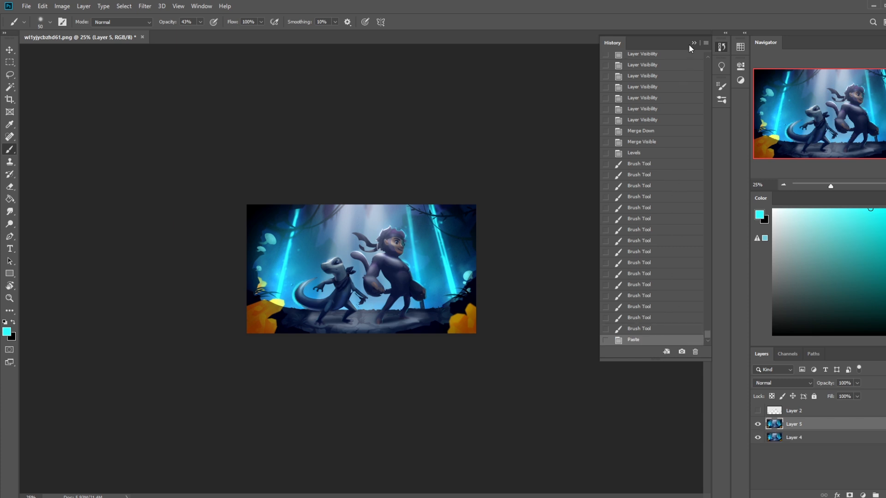
# Step: Erase the cyan spill on Layer 5 outside the lizard's tail and trim the glow along its inner surface
pyautogui.click(692, 43)
pyautogui.press('z')
pyautogui.moveTo(300, 265); pyautogui.dragTo(371, 295)
pyautogui.press('e')
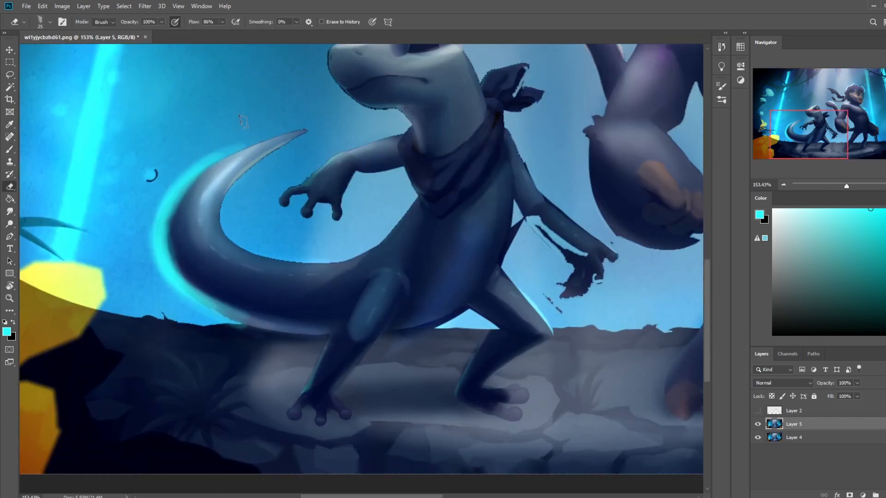
pyautogui.moveTo(158, 181)
pyautogui.mouseDown()
pyautogui.moveTo(194, 172)
pyautogui.moveTo(147, 210)
pyautogui.mouseUp()
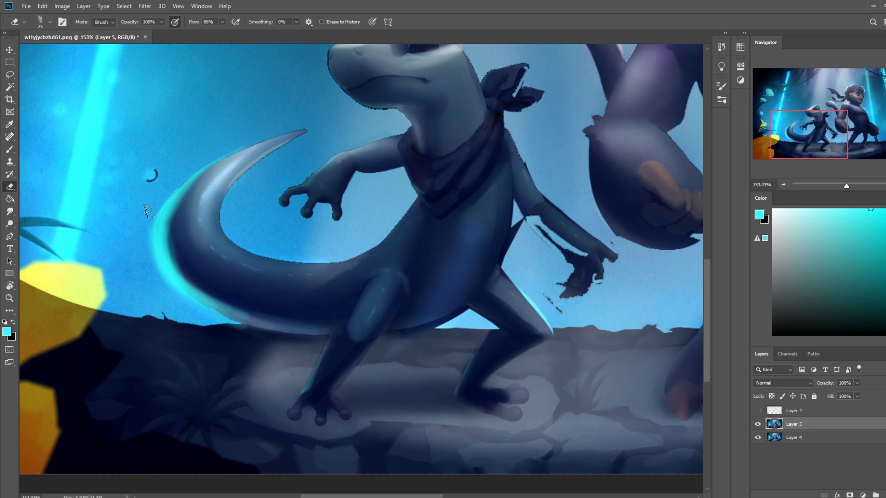
pyautogui.moveTo(146, 243)
pyautogui.mouseDown()
pyautogui.moveTo(196, 323)
pyautogui.moveTo(238, 338)
pyautogui.moveTo(191, 313)
pyautogui.mouseUp()
pyautogui.moveTo(159, 203)
pyautogui.mouseDown()
pyautogui.moveTo(162, 238)
pyautogui.moveTo(154, 191)
pyautogui.moveTo(170, 204)
pyautogui.moveTo(178, 189)
pyautogui.moveTo(159, 194)
pyautogui.moveTo(162, 186)
pyautogui.mouseUp()
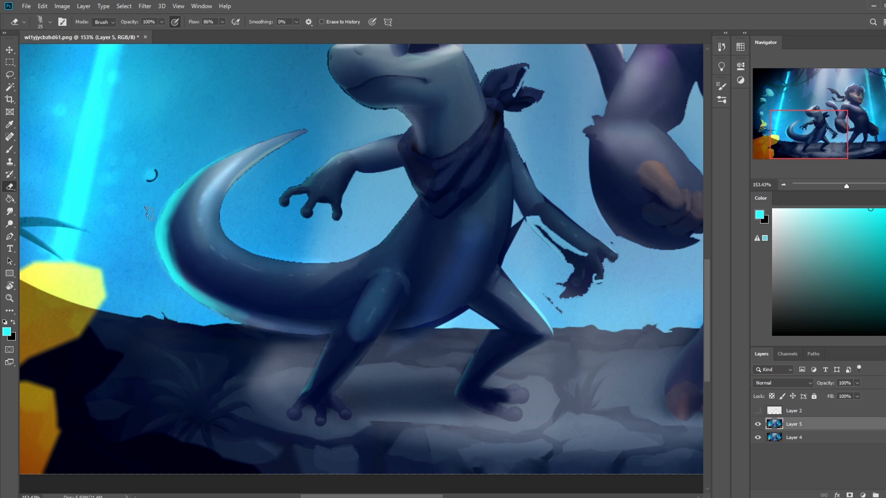
pyautogui.moveTo(288, 329)
pyautogui.mouseDown()
pyautogui.moveTo(189, 237)
pyautogui.moveTo(188, 244)
pyautogui.mouseUp()
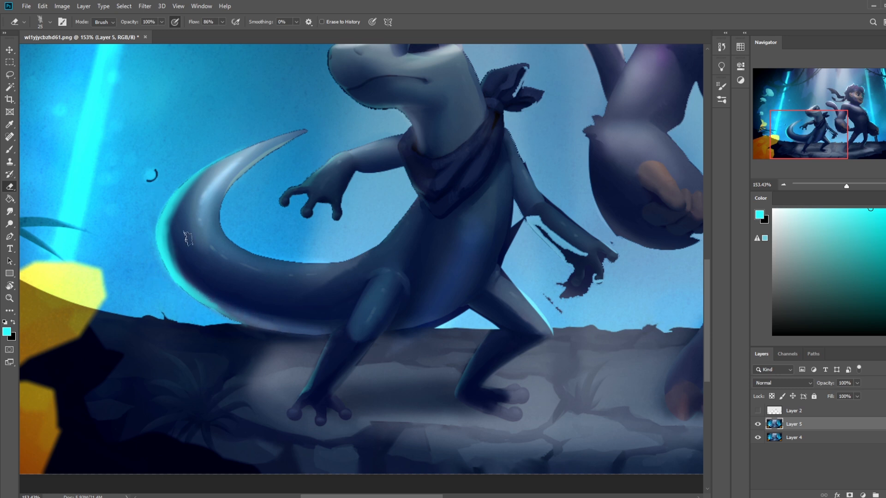
pyautogui.moveTo(204, 292); pyautogui.dragTo(245, 313)
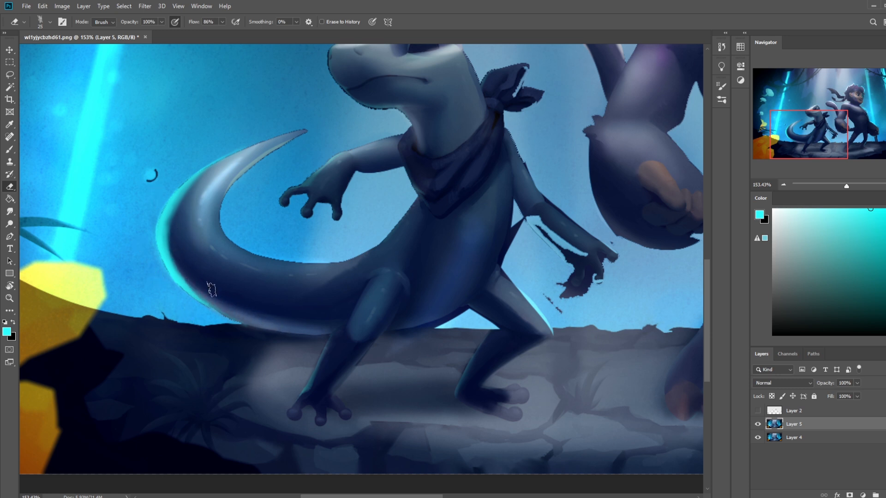
pyautogui.moveTo(181, 252)
pyautogui.mouseDown()
pyautogui.moveTo(179, 205)
pyautogui.moveTo(230, 167)
pyautogui.mouseUp()
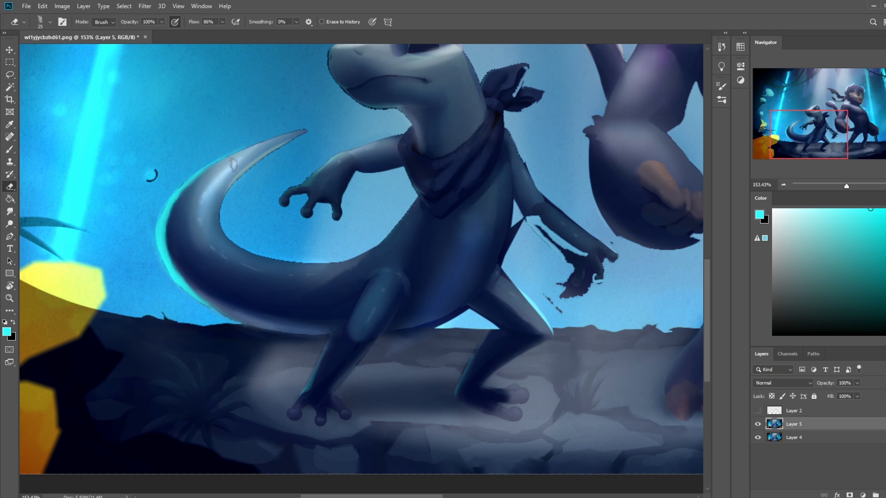
# Step: Soften the cyan rim on the outer curve of the lizard's tail with a soft round eraser
pyautogui.hotkey('ctrl', '-')
pyautogui.hotkey('ctrl', '-')
pyautogui.hotkey('ctrl', '-')
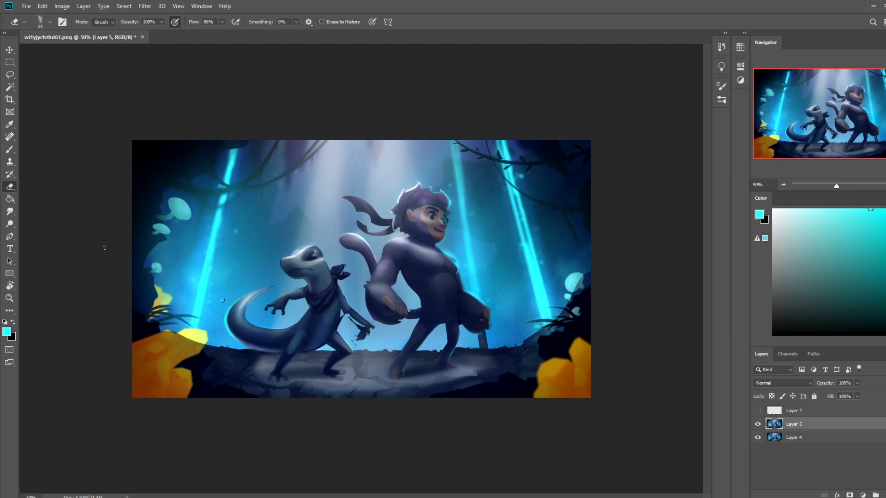
pyautogui.rightClick(298, 263)
pyautogui.click(390, 109)
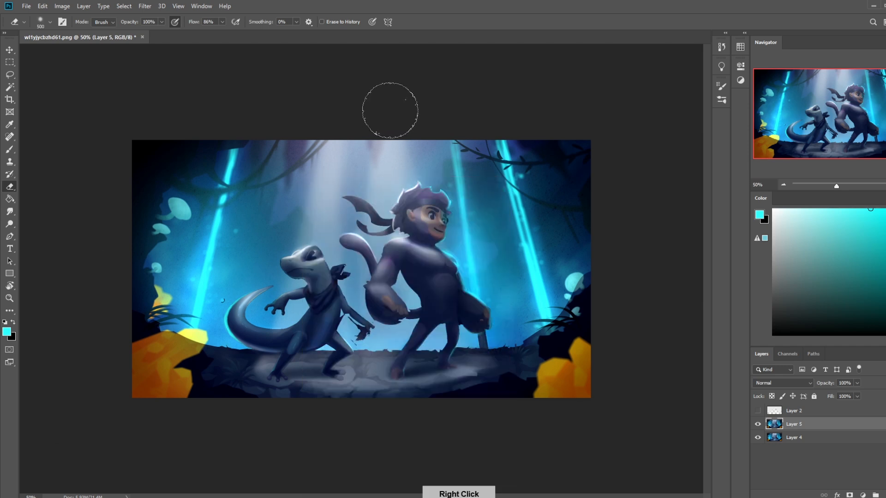
pyautogui.press('[')
pyautogui.press('[')
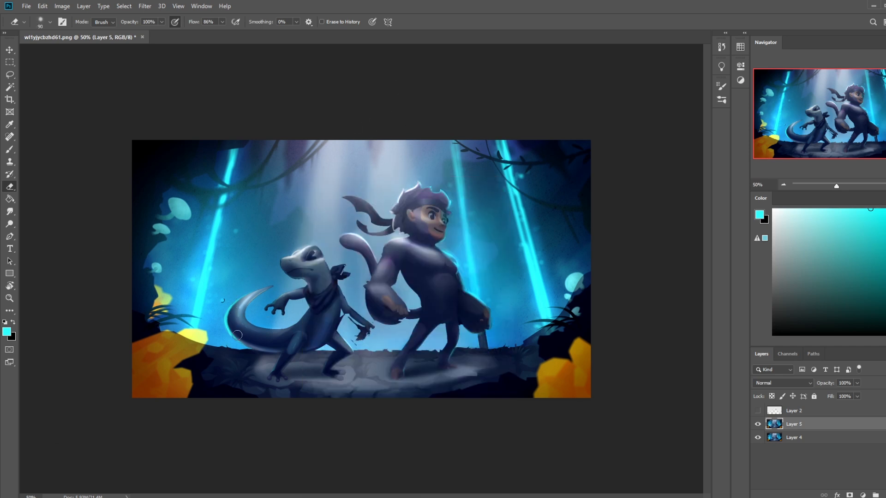
pyautogui.moveTo(234, 321)
pyautogui.mouseDown()
pyautogui.moveTo(232, 329)
pyautogui.moveTo(231, 310)
pyautogui.moveTo(233, 330)
pyautogui.moveTo(231, 318)
pyautogui.mouseUp()
pyautogui.press(']')
pyautogui.press(']')
pyautogui.hotkey('ctrl', '-')
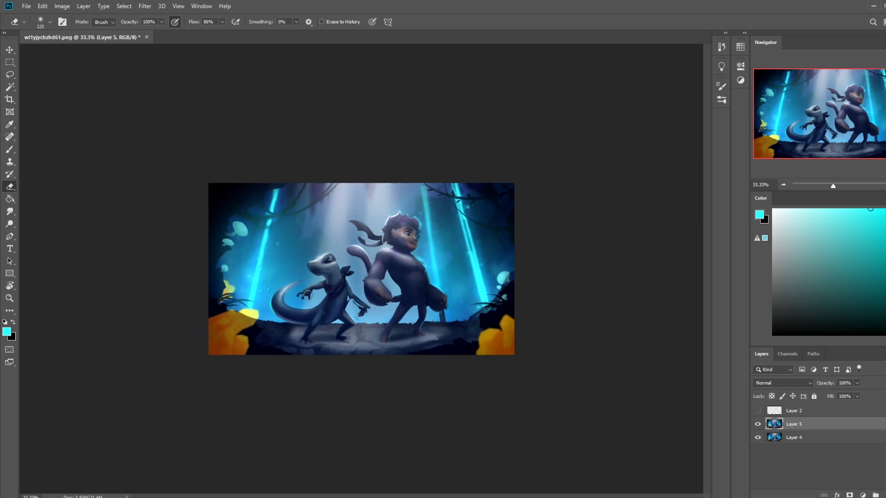
# Step: Darken the ape's face and body with the Burn tool, using the Shadows range at 5% exposure
pyautogui.press('b')
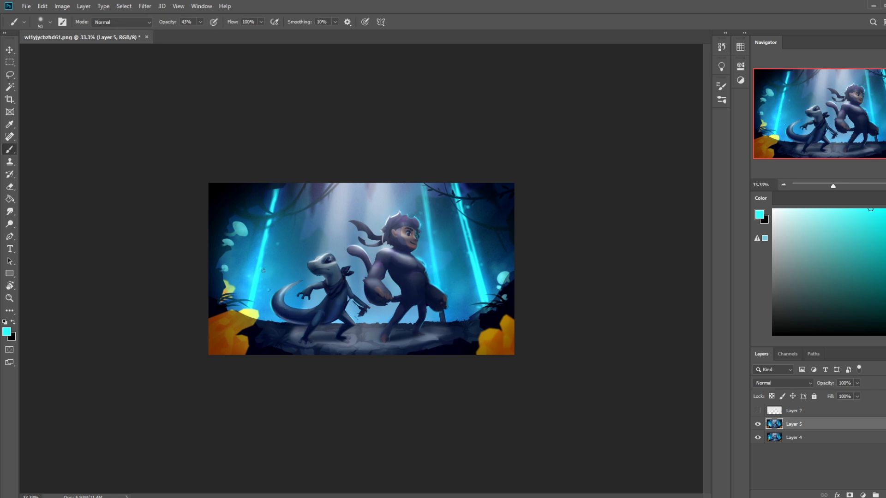
pyautogui.keyDown('alt'); pyautogui.click(339, 217); pyautogui.keyUp('alt')
pyautogui.keyDown('alt'); pyautogui.click(286, 320); pyautogui.keyUp('alt')
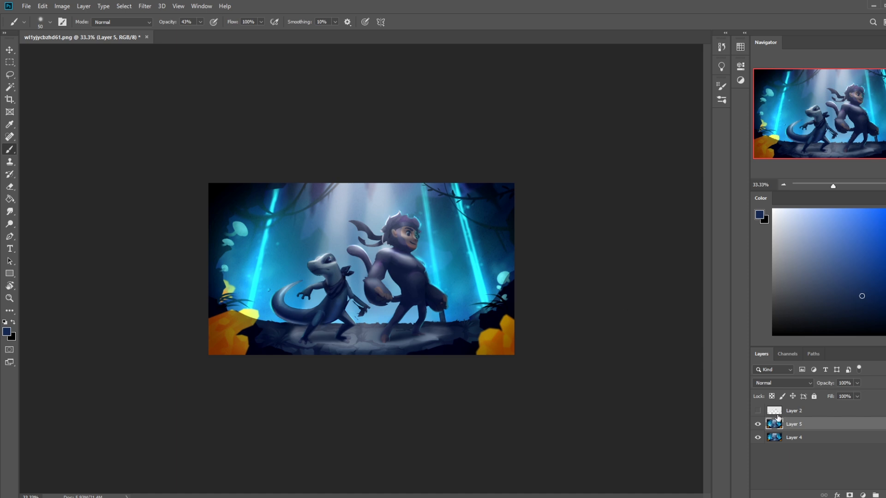
pyautogui.click(9, 225)
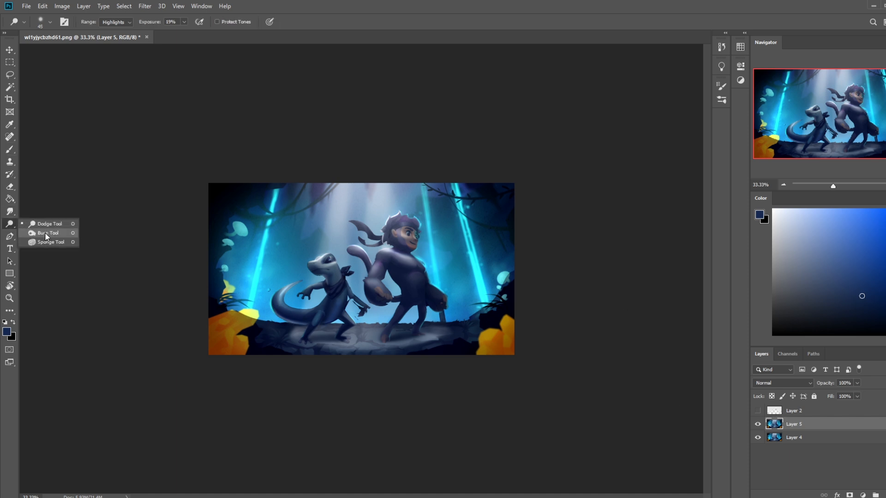
pyautogui.click(46, 233)
pyautogui.moveTo(409, 250)
pyautogui.mouseDown()
pyautogui.moveTo(402, 281)
pyautogui.moveTo(393, 277)
pyautogui.mouseUp()
pyautogui.moveTo(424, 245)
pyautogui.mouseDown()
pyautogui.moveTo(388, 269)
pyautogui.moveTo(410, 297)
pyautogui.moveTo(395, 270)
pyautogui.moveTo(465, 255)
pyautogui.moveTo(404, 244)
pyautogui.moveTo(413, 253)
pyautogui.moveTo(394, 237)
pyautogui.moveTo(414, 269)
pyautogui.moveTo(337, 279)
pyautogui.moveTo(343, 287)
pyautogui.moveTo(331, 289)
pyautogui.moveTo(345, 294)
pyautogui.moveTo(347, 282)
pyautogui.moveTo(338, 320)
pyautogui.moveTo(346, 325)
pyautogui.moveTo(322, 324)
pyautogui.moveTo(412, 308)
pyautogui.mouseUp()
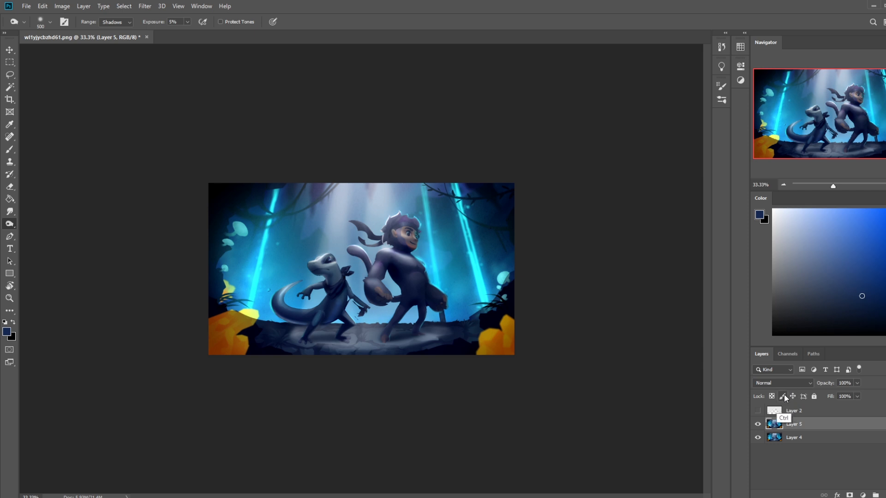
# Step: Merge Layer 5 down into Layer 4
pyautogui.keyDown('ctrl'); pyautogui.click(774, 423); pyautogui.keyUp('ctrl')
pyautogui.rightClick(811, 425)
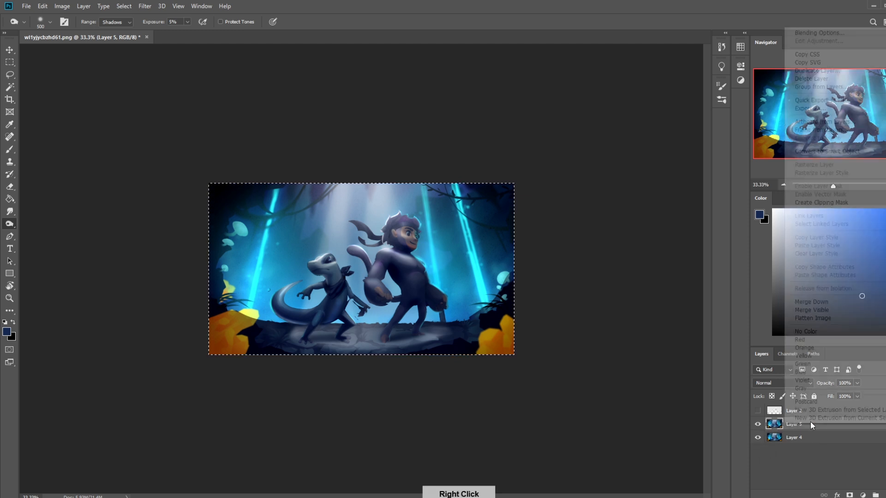
pyautogui.click(812, 301)
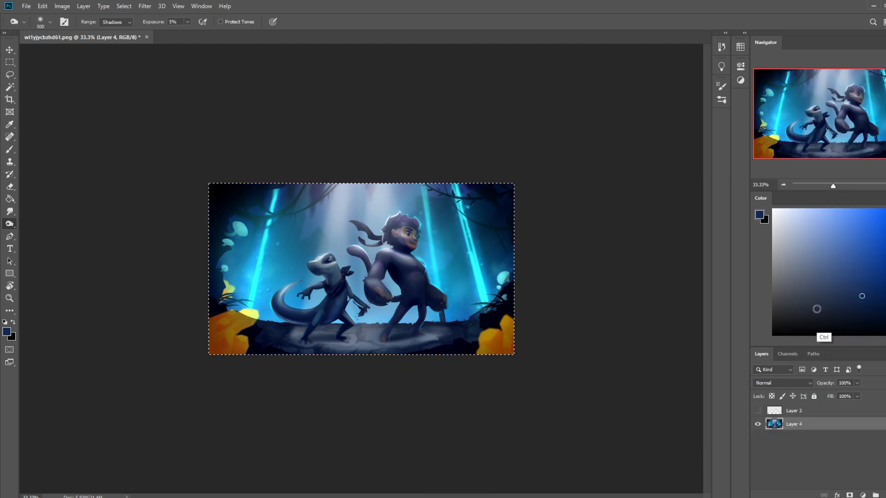
# Step: Copy the finished painting, return History to the original image, and paste the copy above Layer 1 as a new layer
pyautogui.click(721, 48)
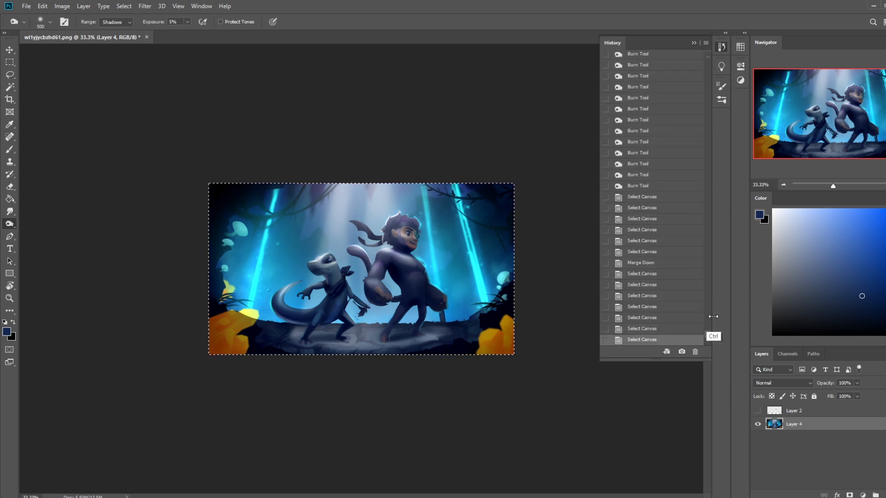
pyautogui.moveTo(707, 334)
pyautogui.mouseDown()
pyautogui.moveTo(701, 190)
pyautogui.moveTo(710, 62)
pyautogui.mouseUp()
pyautogui.click(665, 60)
pyautogui.click(694, 42)
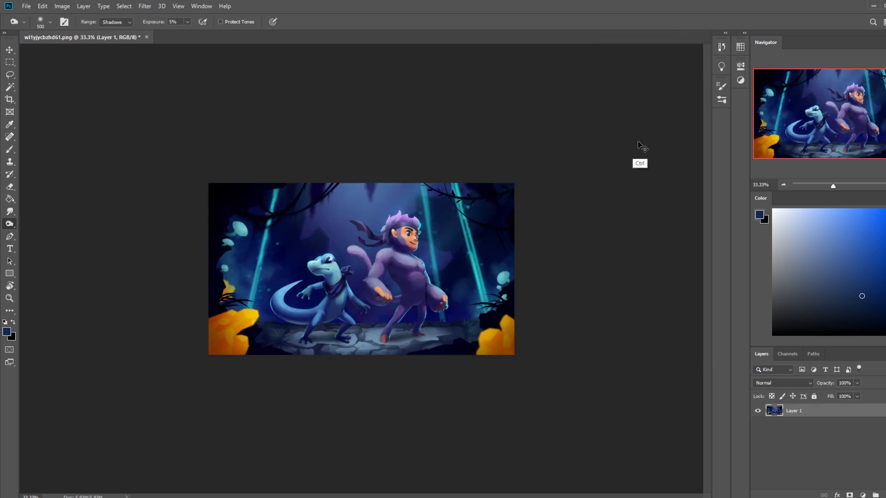
pyautogui.hotkey('ctrl', 'z')
pyautogui.hotkey('ctrl', '+')
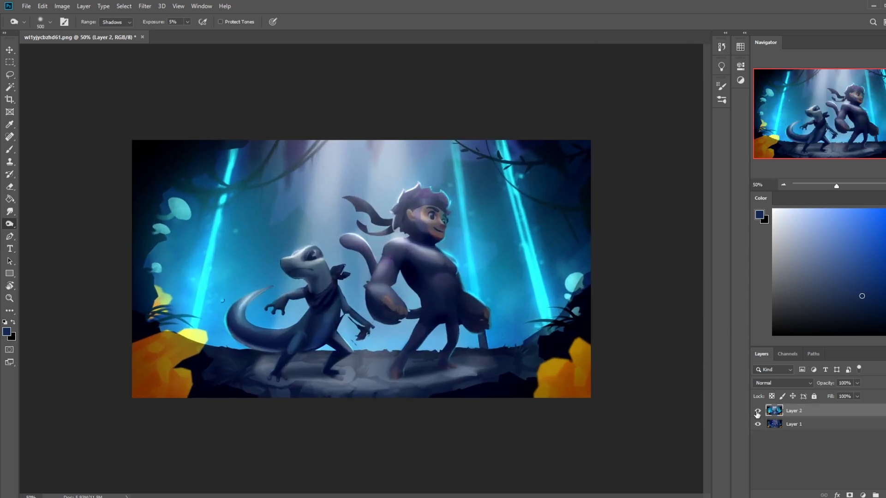
# Step: Compare the original illustration with the relit version by toggling Layer 2's visibility
pyautogui.click(759, 412)
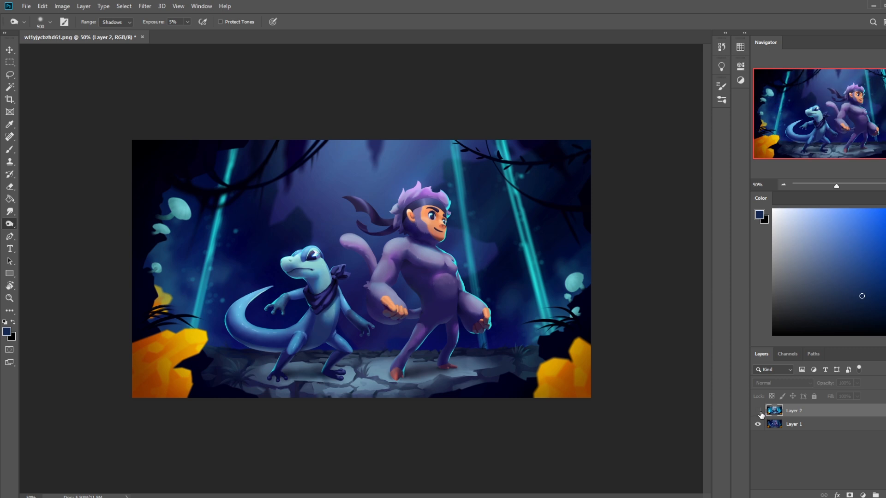
pyautogui.click(758, 412)
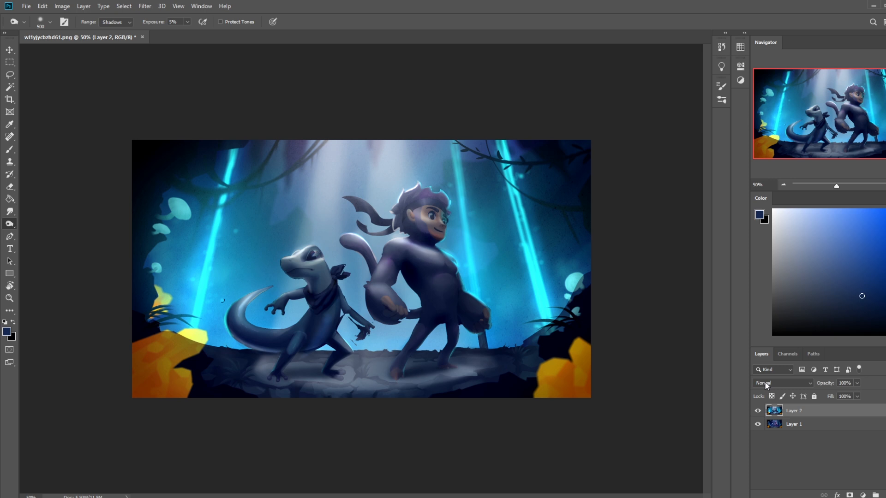
pyautogui.click(759, 411)
pyautogui.click(758, 412)
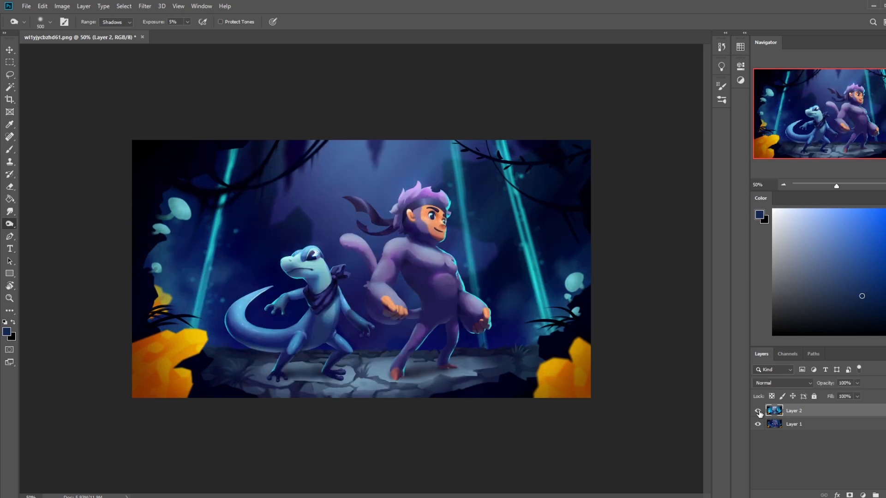
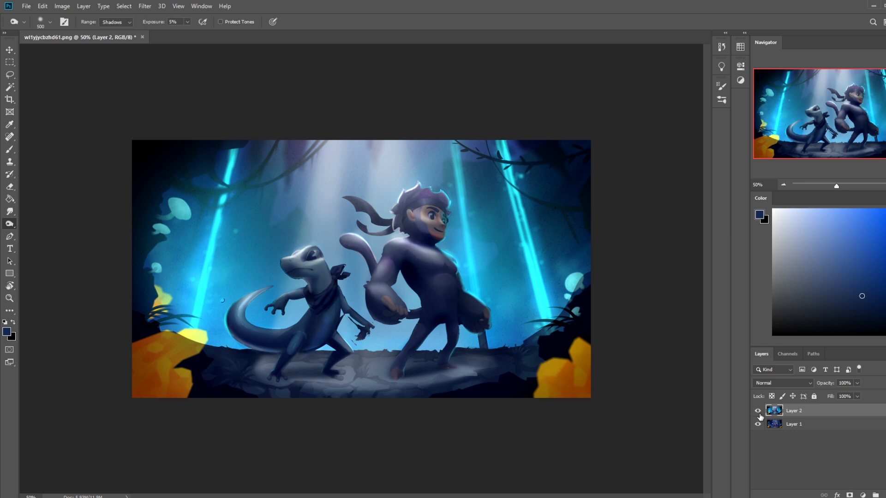
pyautogui.click(758, 412)
pyautogui.click(759, 412)
pyautogui.hotkey('ctrl', '-')
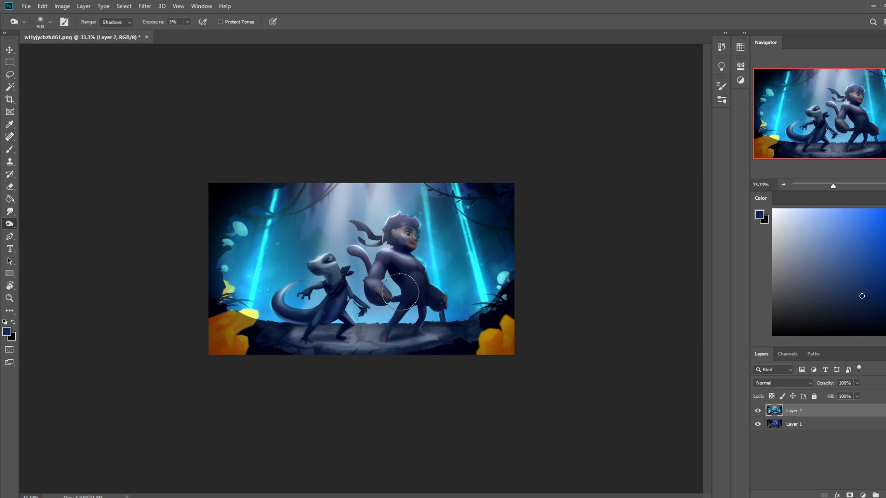
pyautogui.click(758, 412)
pyautogui.click(757, 412)
# Step: Flatten the image into a single background layer and save the file
pyautogui.rightClick(822, 413)
pyautogui.click(839, 312)
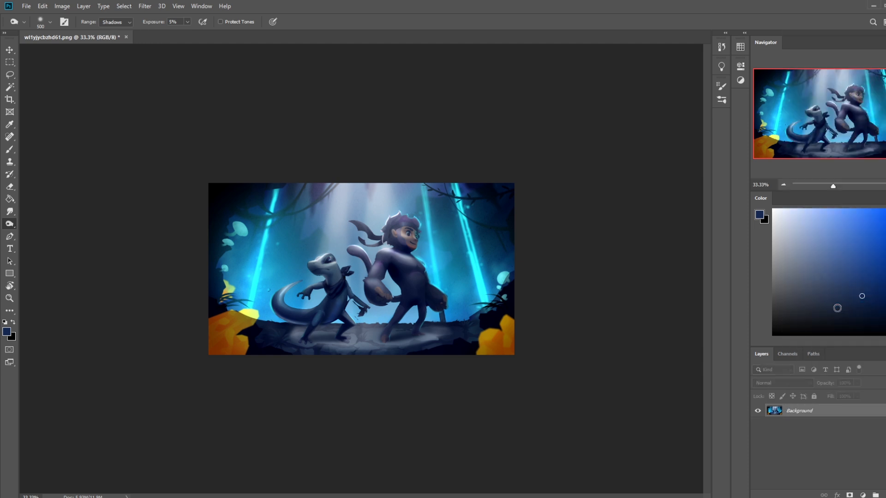
pyautogui.moveTo(74, 497)
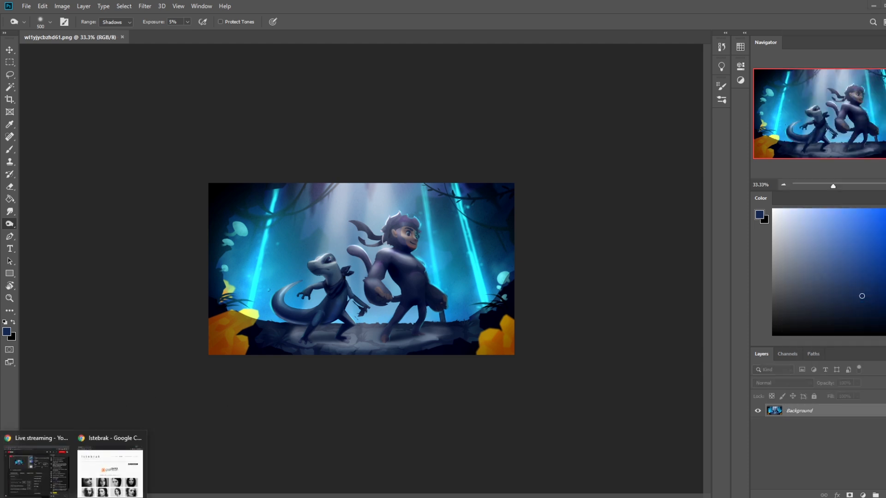
# Step: Switch to the Istebrak website in Chrome, open its Reddit community in a new tab, and return to the website
pyautogui.click(111, 466)
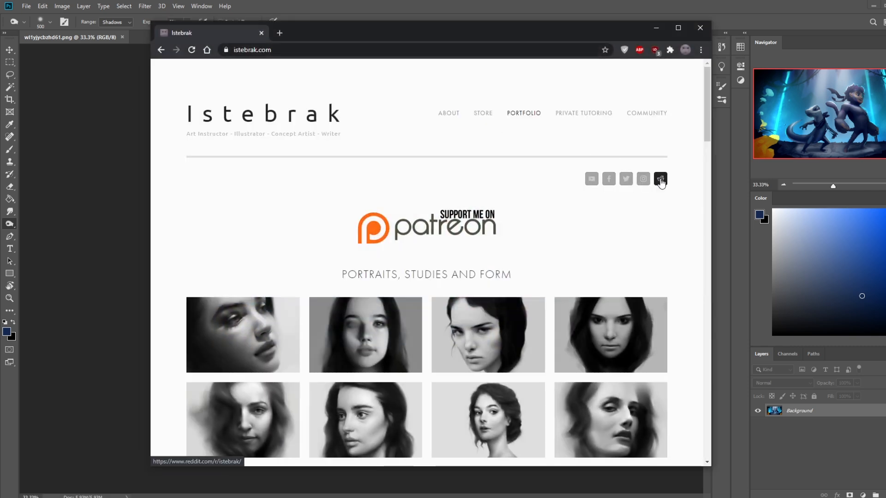
pyautogui.click(661, 178)
pyautogui.click(226, 29)
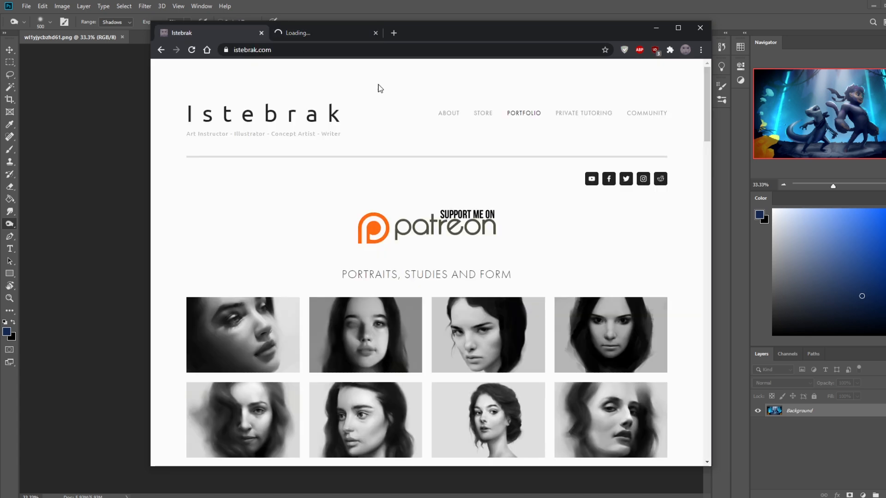
# Step: Browse the products on the website's store page and bring up the r/istebrak community page
pyautogui.click(485, 114)
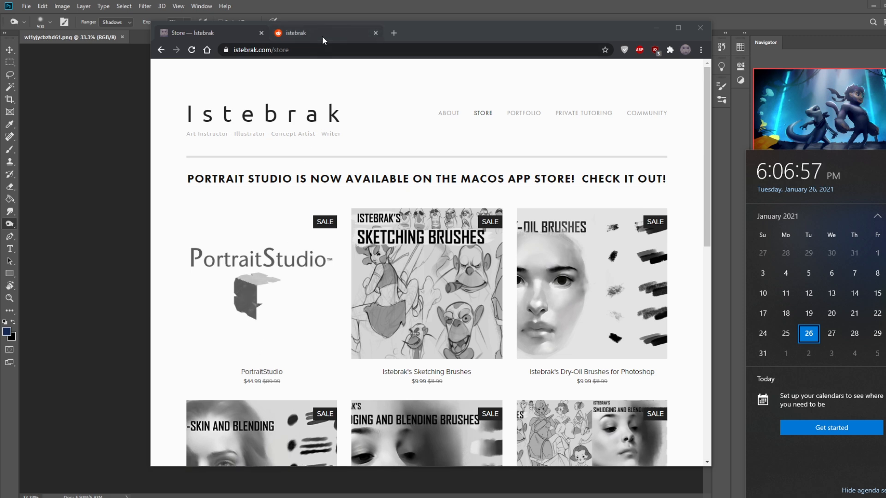
pyautogui.scroll(-6, 643, 293)
pyautogui.scroll(6, 672, 299)
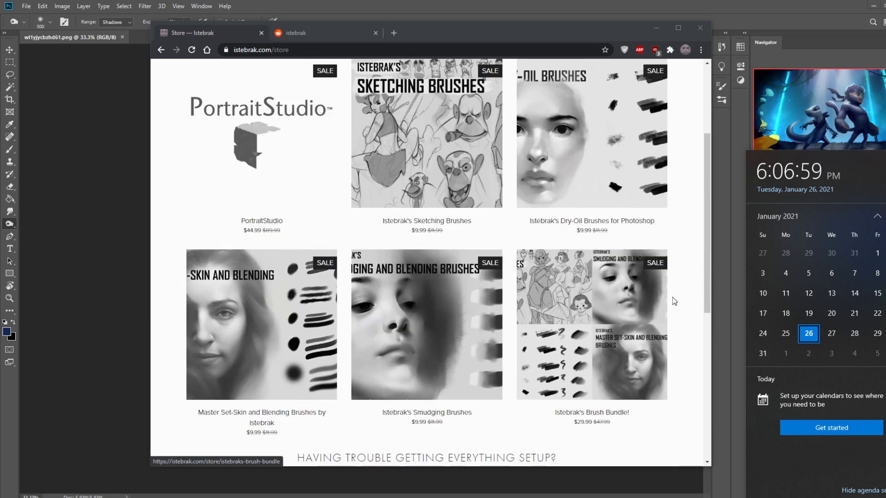
pyautogui.click(318, 31)
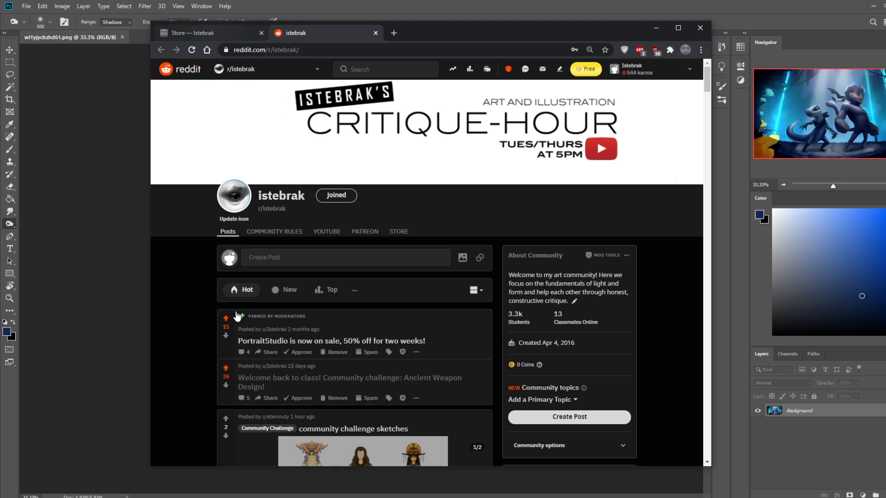
# Step: Return to the Istebrak website's home page and open the system calendar to check the dates
pyautogui.click(210, 32)
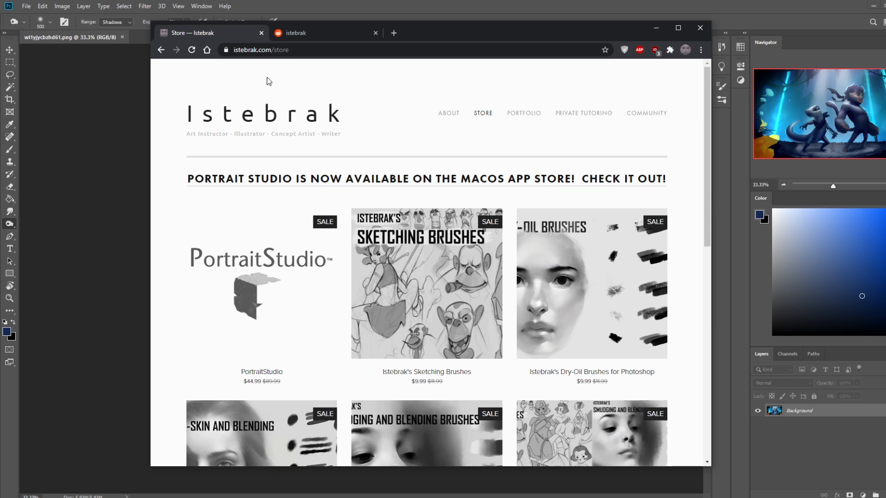
pyautogui.click(260, 119)
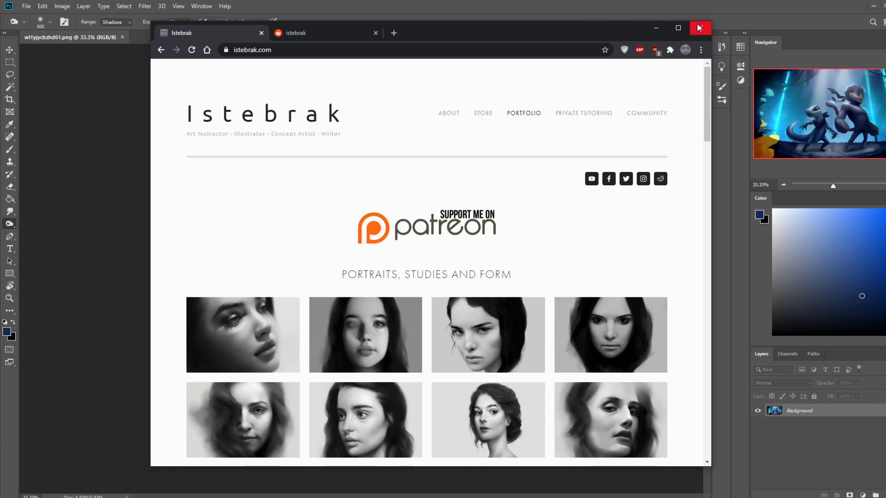
pyautogui.click(867, 497)
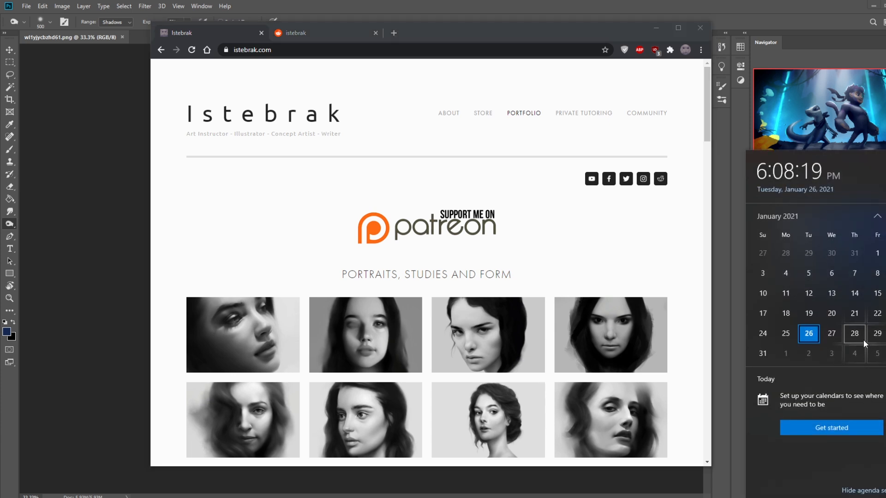